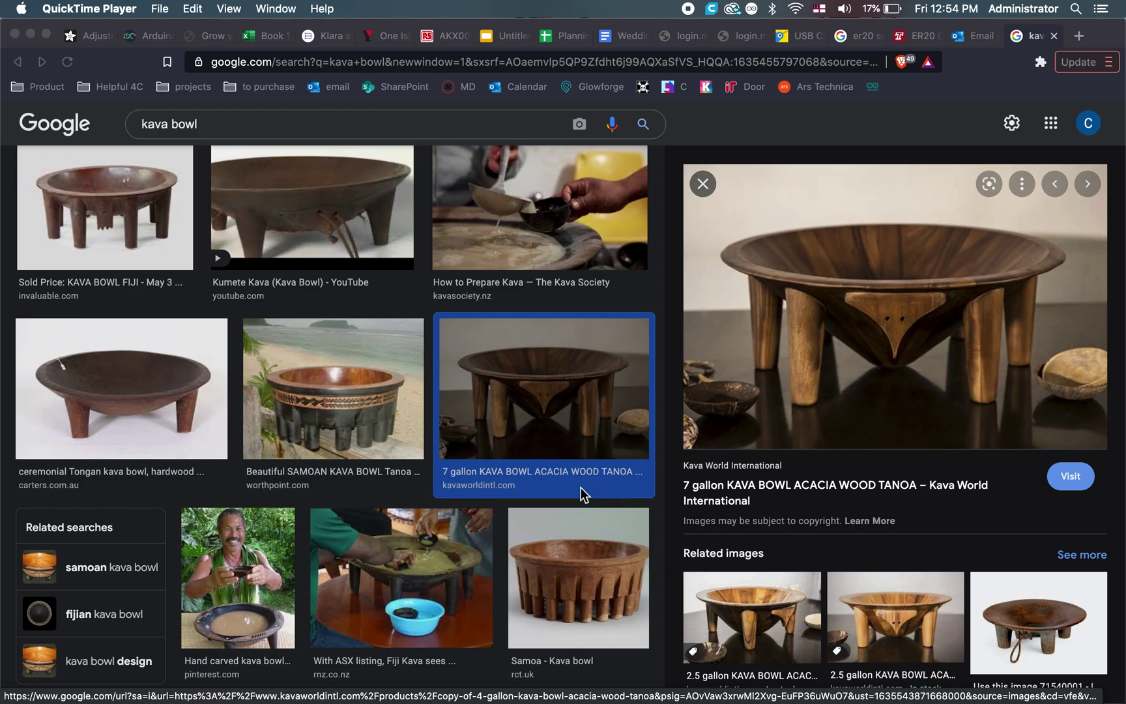
Browse the kava bowl image results to examine different bowl and leg shapes.
{"action": "scroll", "coordinate": [351, 387], "scroll_direction": "down", "scroll_amount": 10}
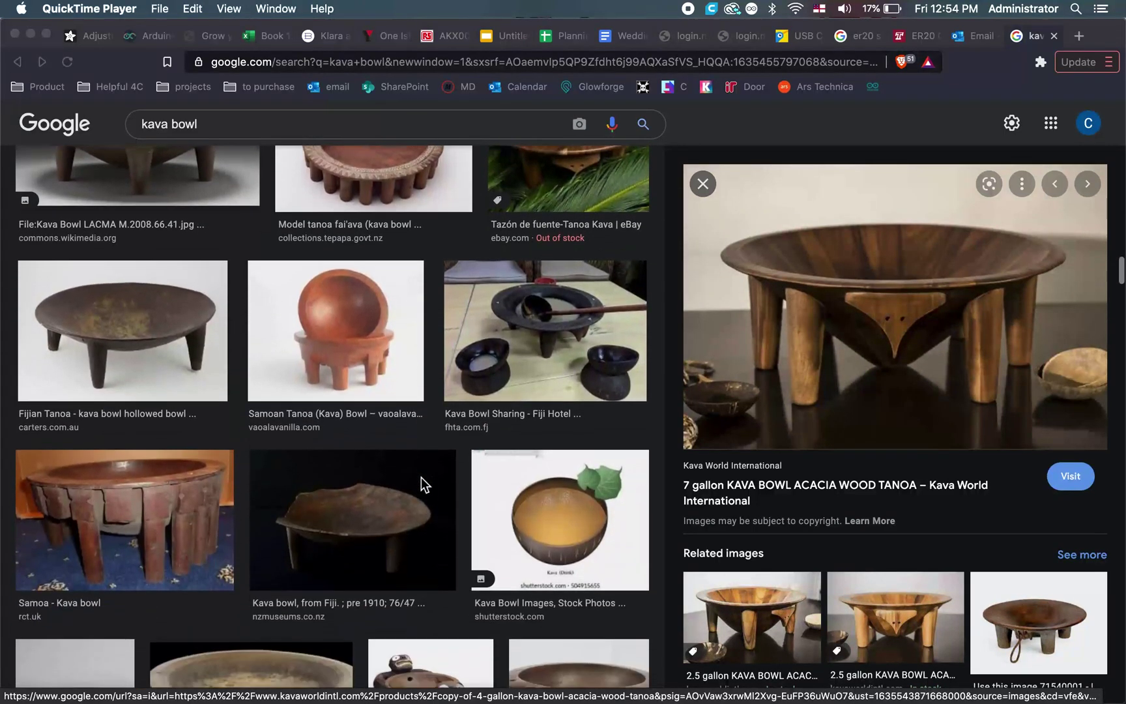
{"action": "scroll", "coordinate": [421, 478], "scroll_direction": "down", "scroll_amount": 15}
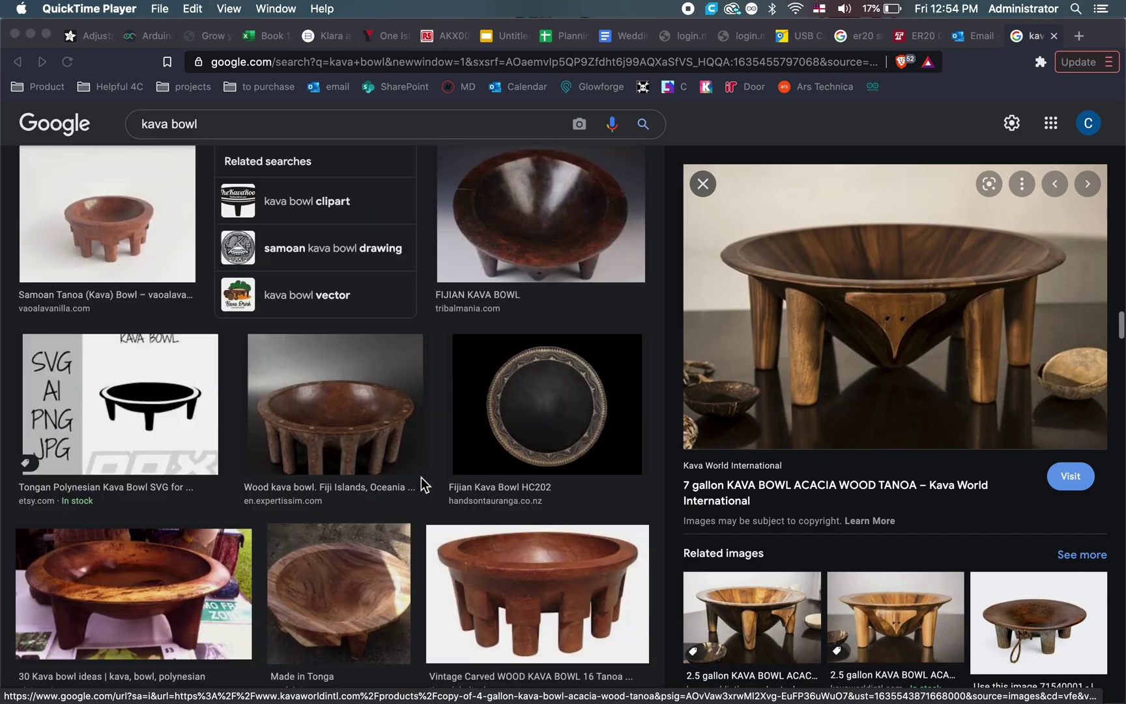
{"action": "scroll", "coordinate": [421, 477], "scroll_direction": "down", "scroll_amount": 8}
{"action": "scroll", "coordinate": [422, 477], "scroll_direction": "down", "scroll_amount": 7}
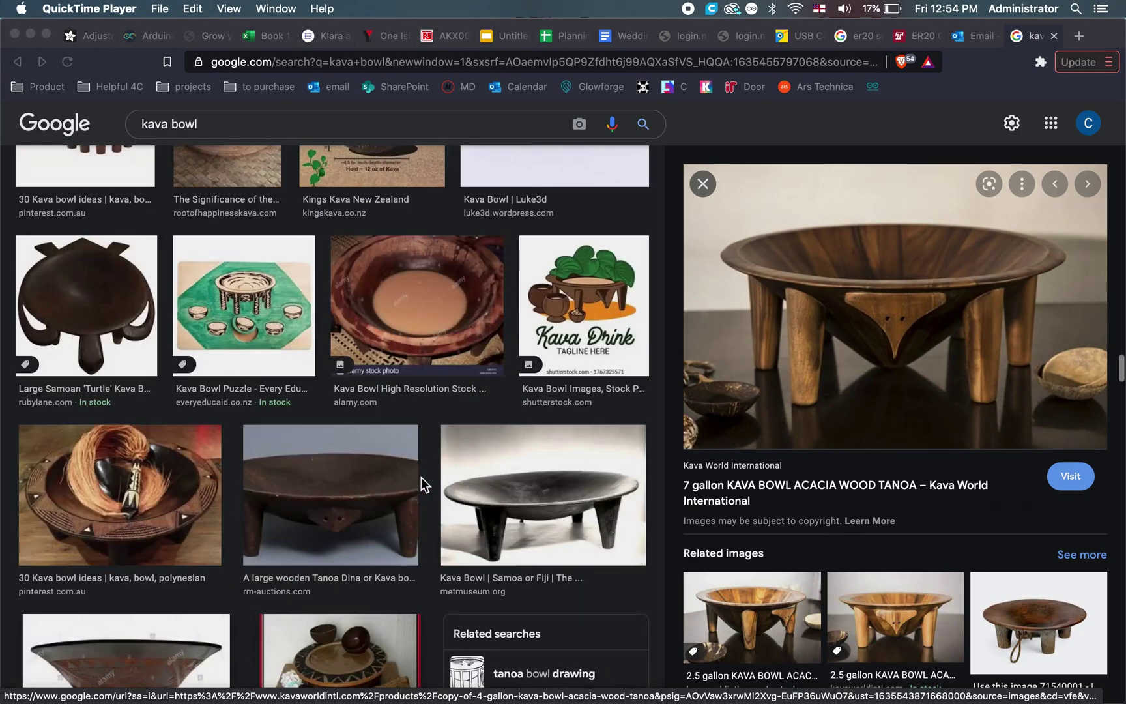
{"action": "scroll", "coordinate": [422, 476], "scroll_direction": "down", "scroll_amount": 3}
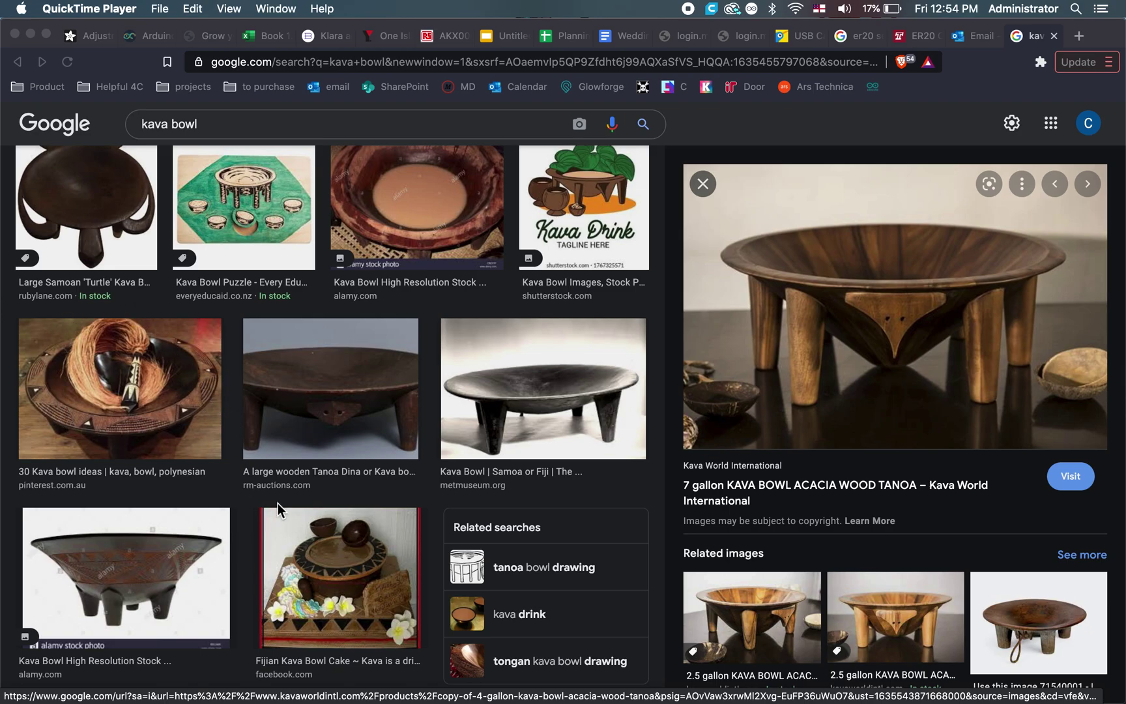
{"action": "scroll", "coordinate": [404, 449], "scroll_direction": "down", "scroll_amount": 10}
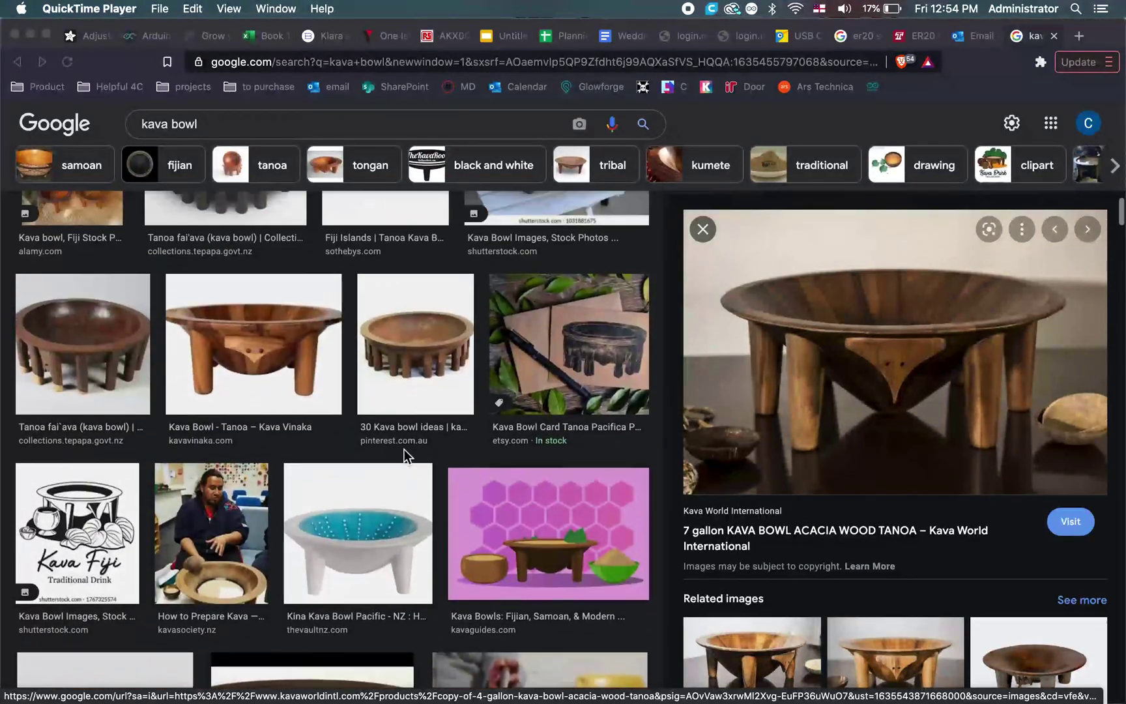
{"action": "scroll", "coordinate": [404, 449], "scroll_direction": "up", "scroll_amount": 8}
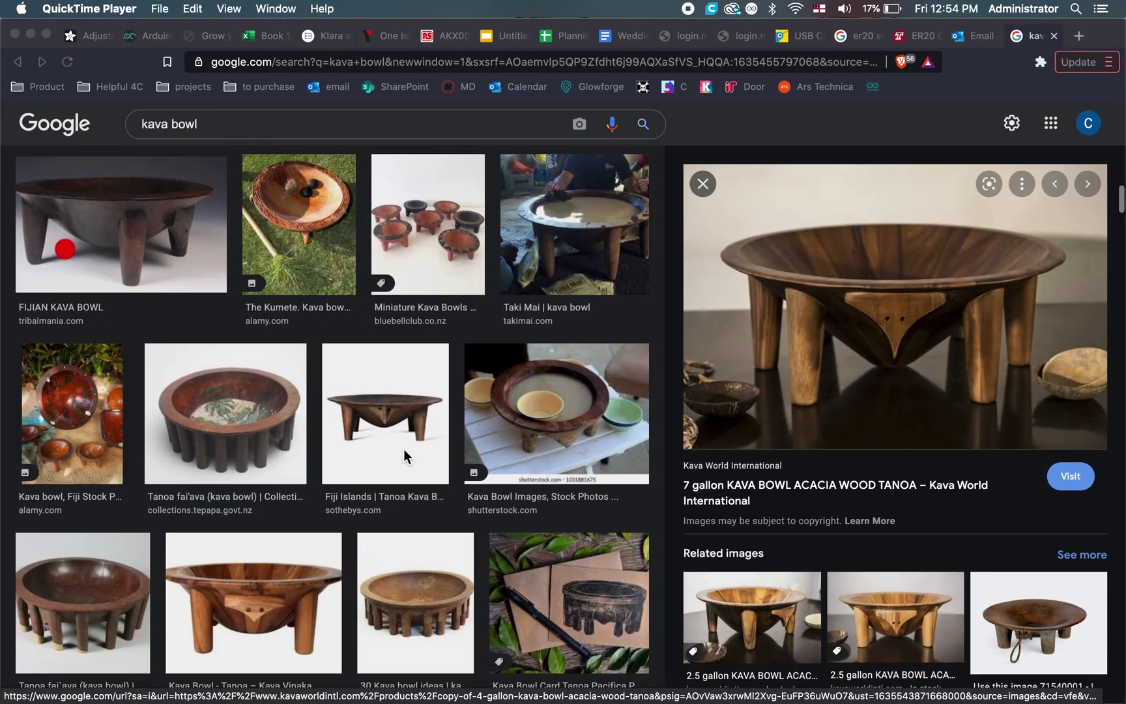
{"action": "scroll", "coordinate": [404, 455], "scroll_direction": "down", "scroll_amount": 5}
{"action": "scroll", "coordinate": [550, 357], "scroll_direction": "down", "scroll_amount": 6}
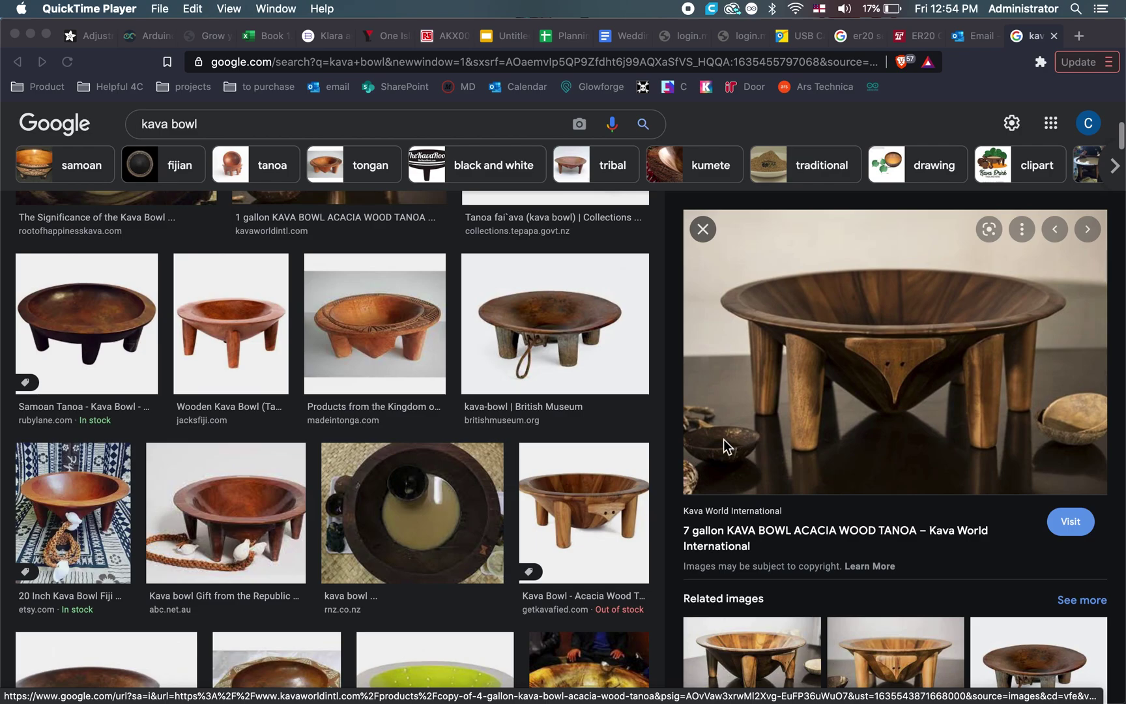
{"action": "scroll", "coordinate": [704, 437], "scroll_direction": "up", "scroll_amount": 7}
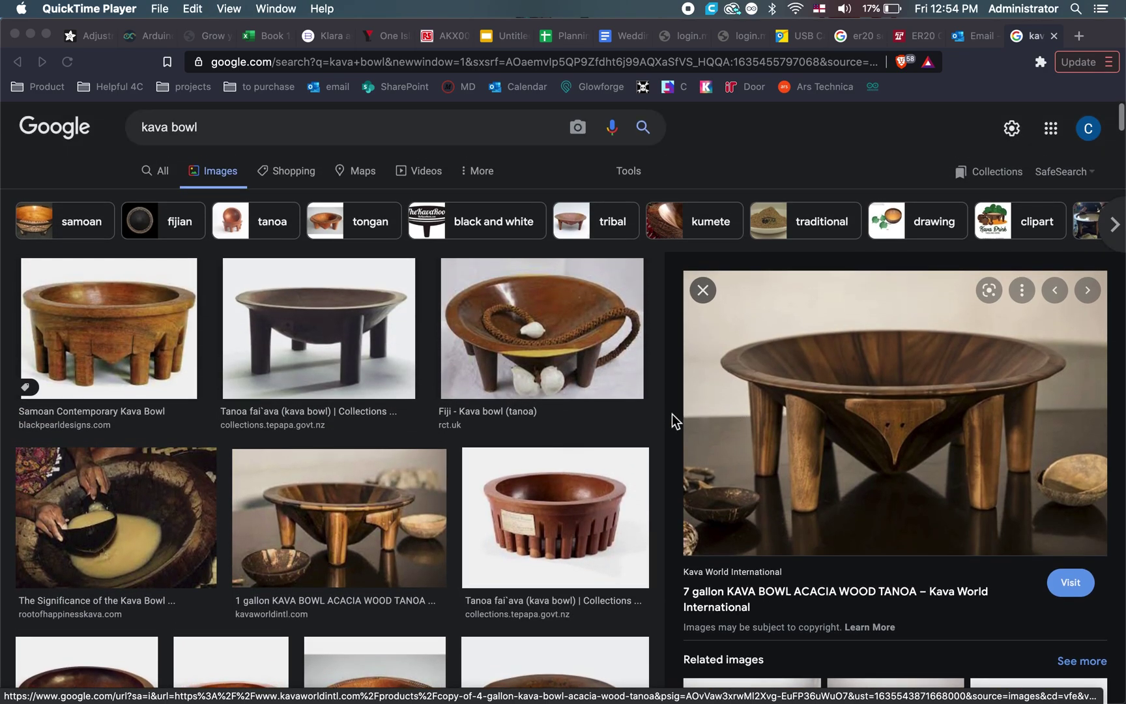
{"action": "scroll", "coordinate": [654, 435], "scroll_direction": "down", "scroll_amount": 1}
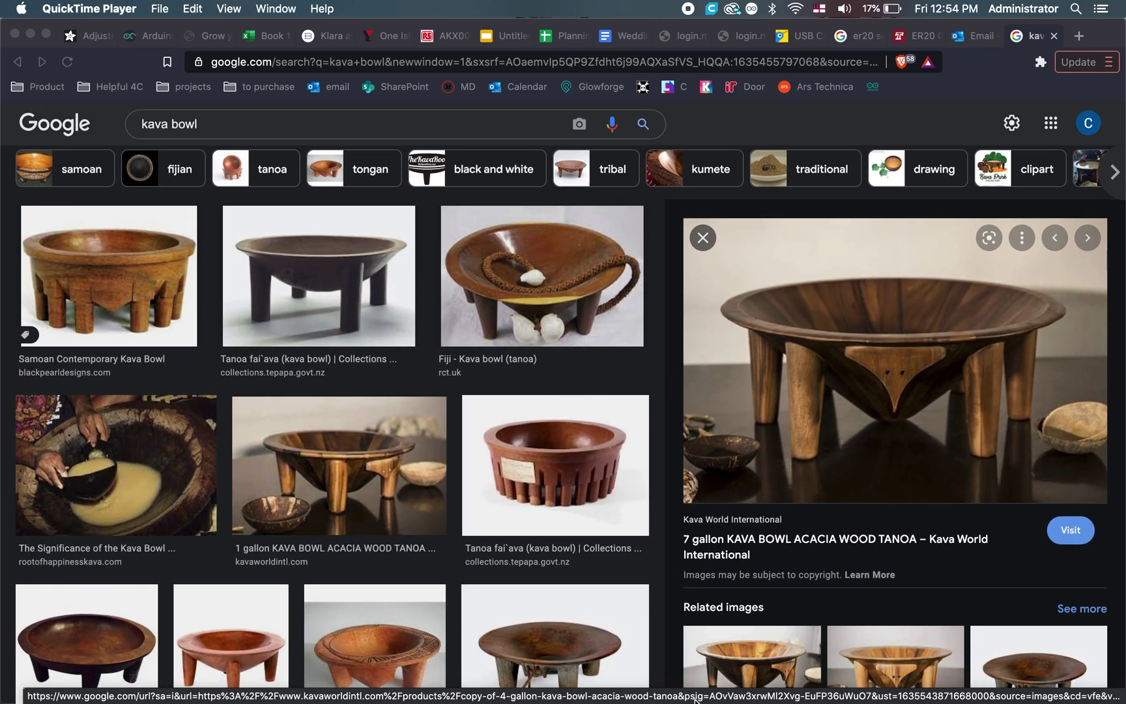
Switch to Fusion 360 and create a new blank design.
{"action": "mouse_move", "coordinate": [675, 702]}
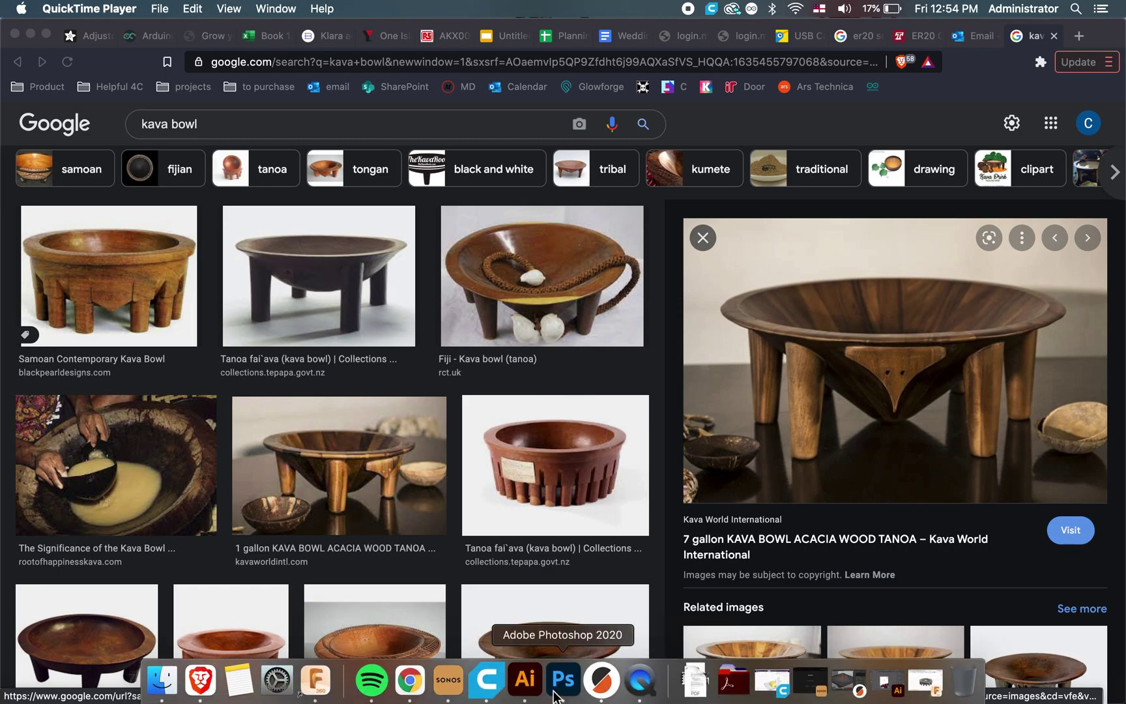
{"action": "left_click", "coordinate": [315, 679]}
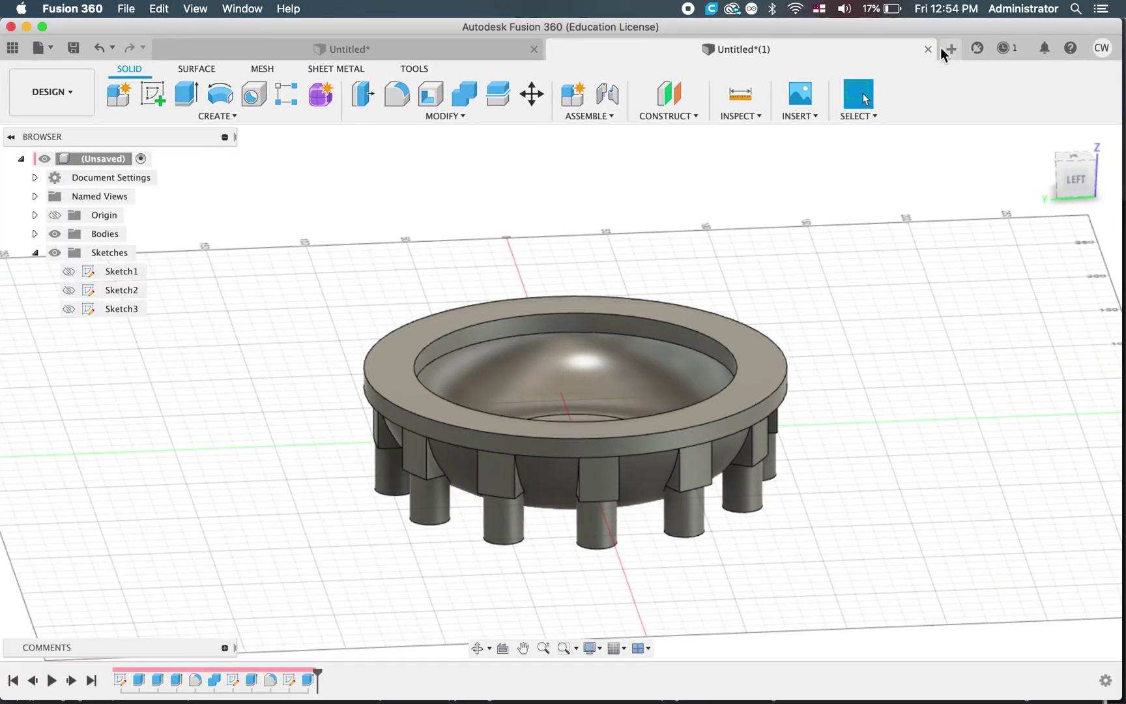
{"action": "left_click", "coordinate": [949, 50]}
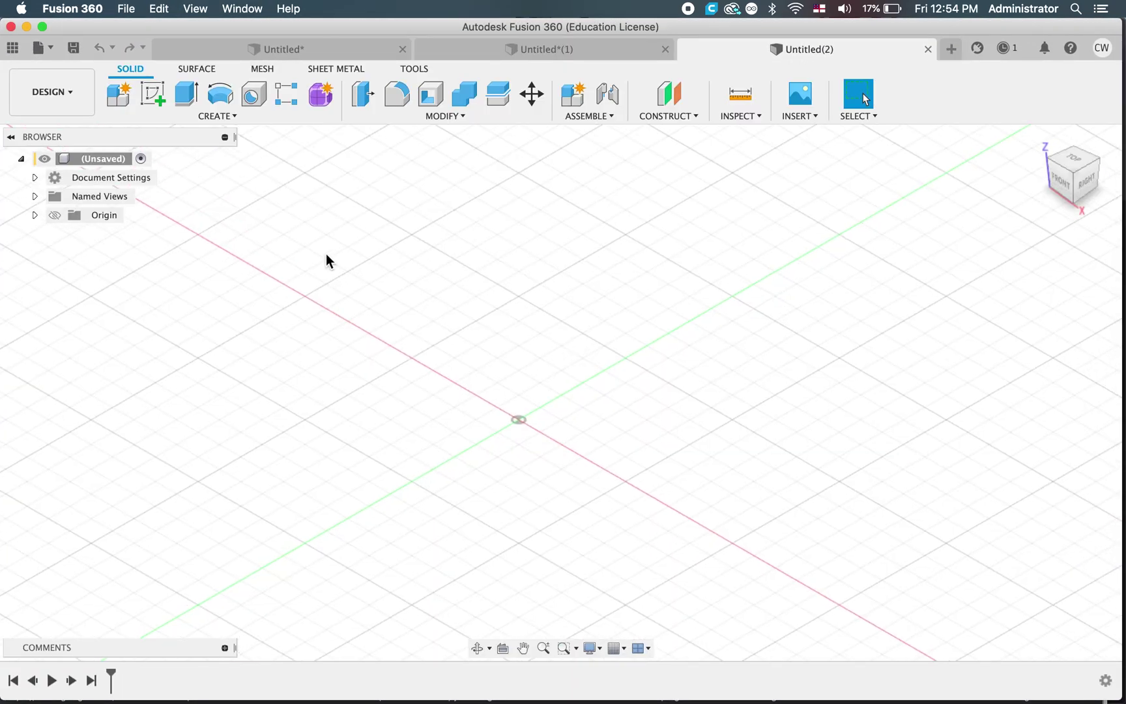
Start a sketch on the YZ plane and draw a 150 mm vertical line up from the origin.
{"action": "left_click", "coordinate": [159, 98]}
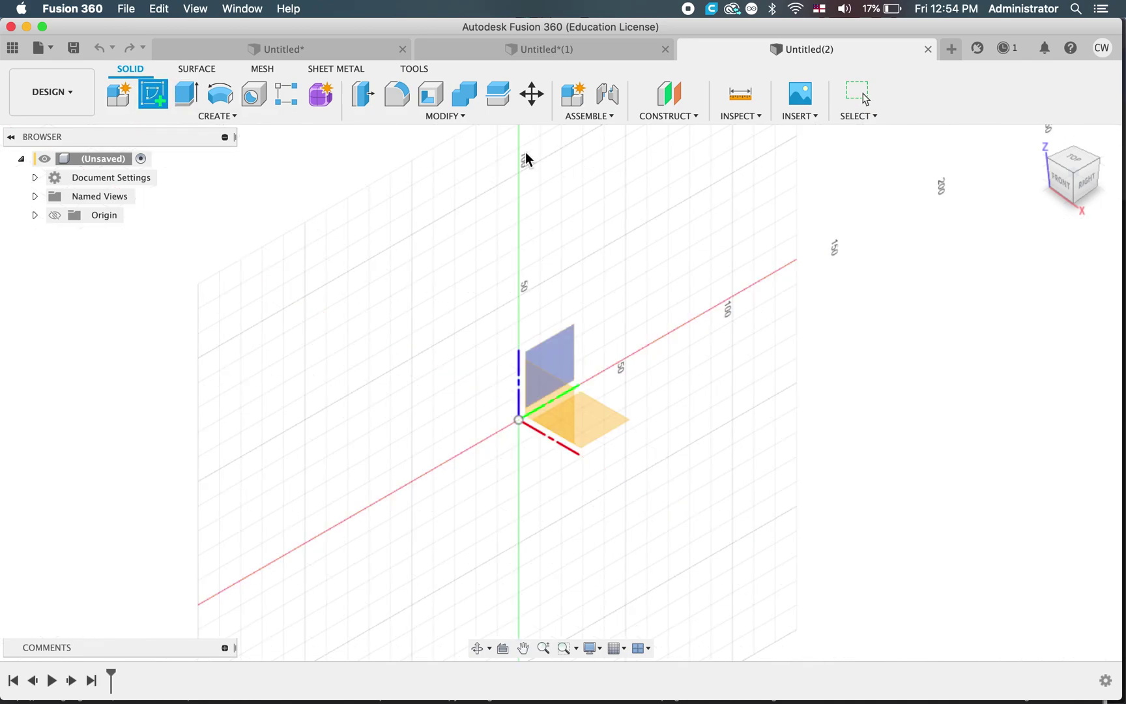
{"action": "left_click", "coordinate": [574, 358]}
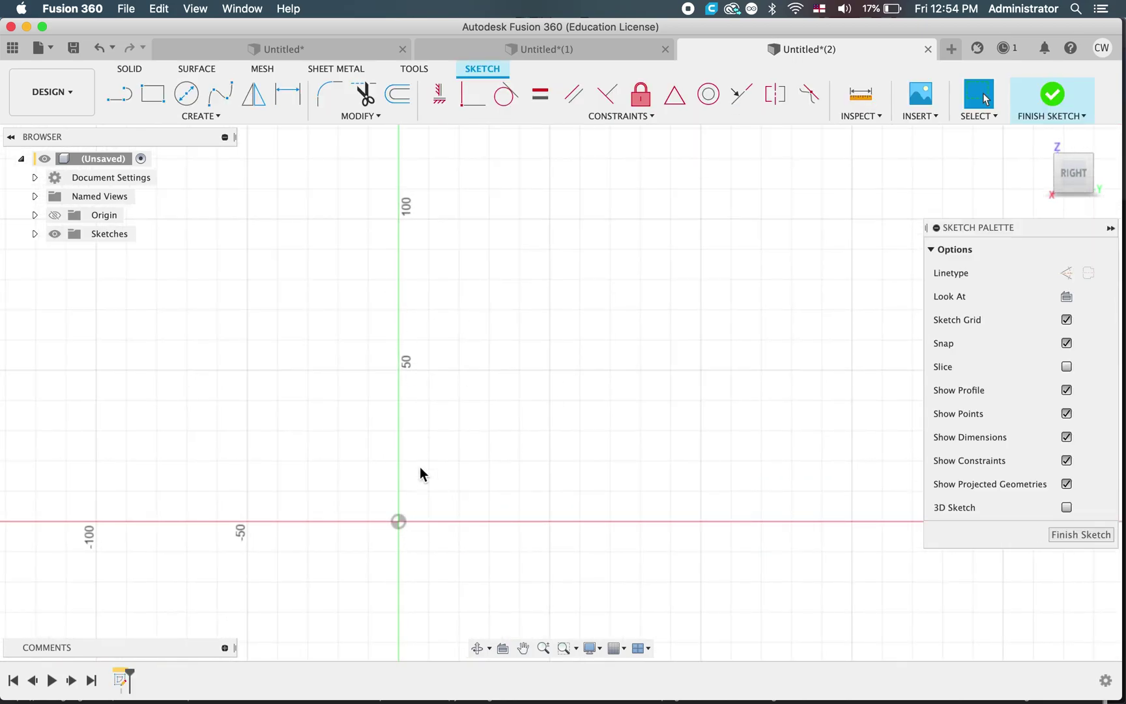
{"action": "left_click", "coordinate": [126, 96]}
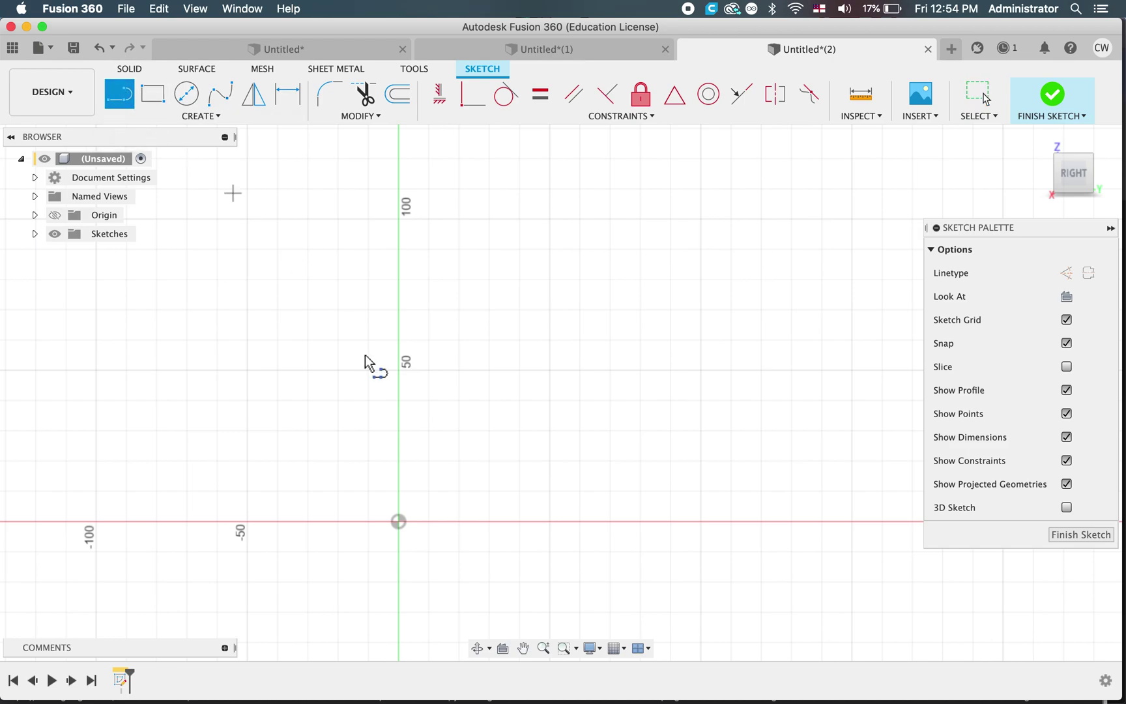
{"action": "left_click", "coordinate": [399, 521]}
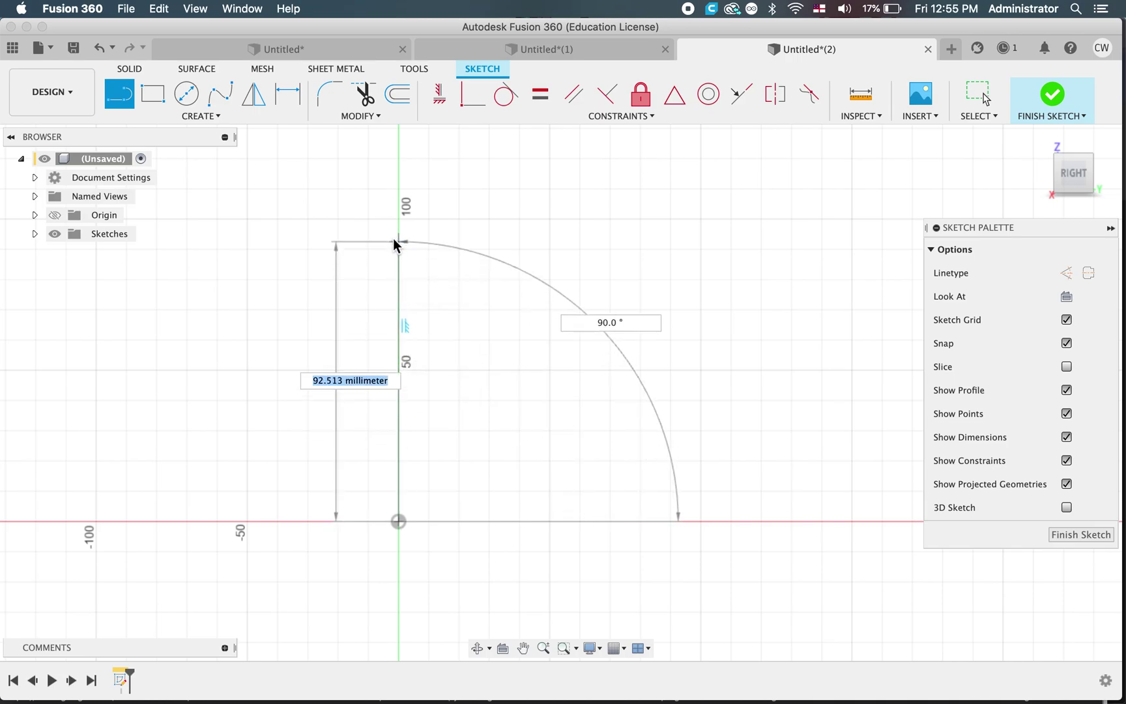
{"action": "scroll", "coordinate": [394, 212], "scroll_direction": "up", "scroll_amount": 5}
{"action": "scroll", "coordinate": [394, 219], "scroll_direction": "down", "scroll_amount": 3}
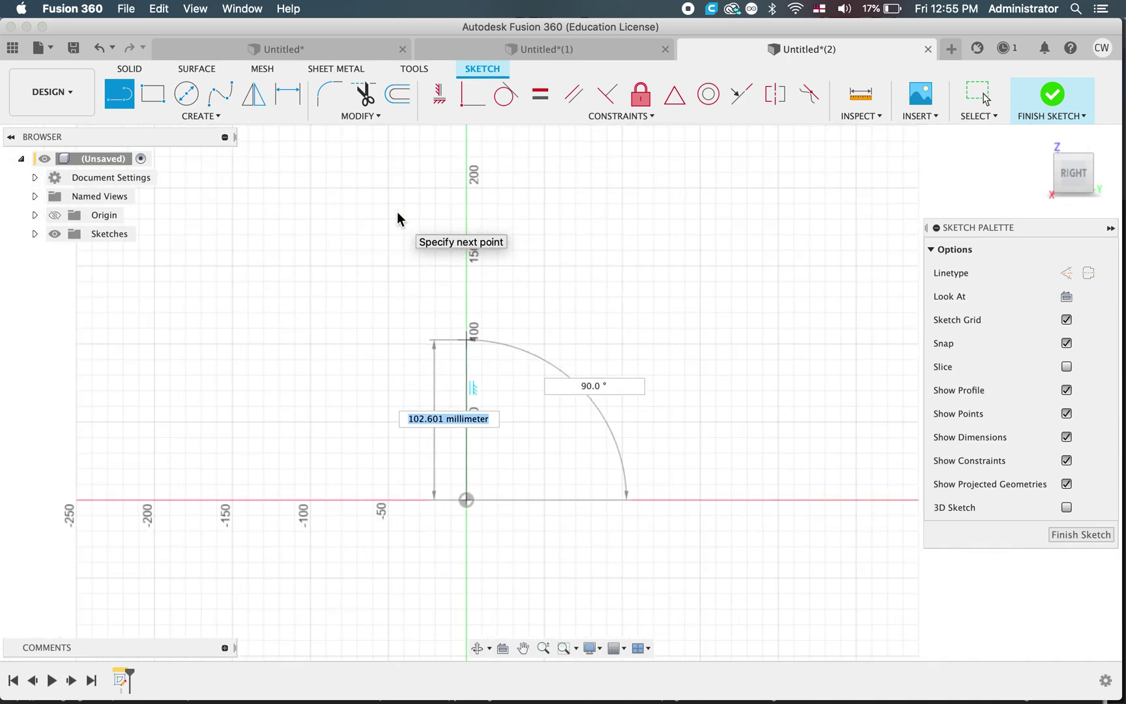
{"action": "left_click", "coordinate": [466, 266]}
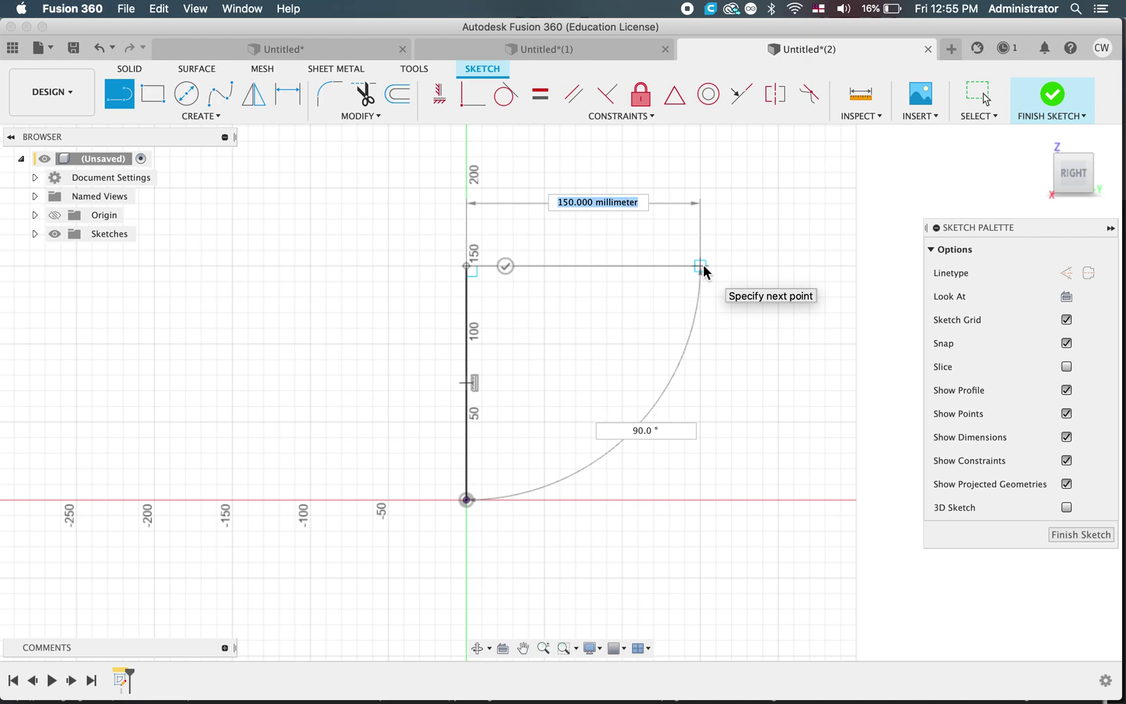
Close the profile with a 250 mm horizontal top line, a sloped line and a 20 mm base line to the origin, then finish the sketch.
{"action": "scroll", "coordinate": [856, 270], "scroll_direction": "up", "scroll_amount": 1}
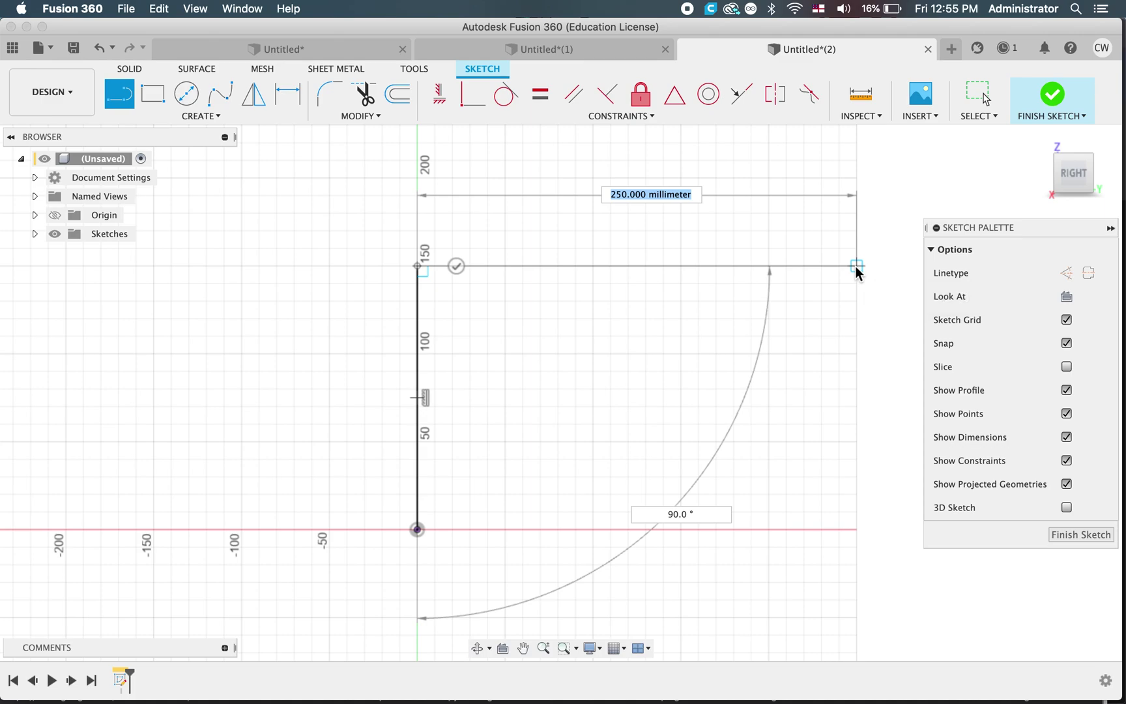
{"action": "left_click", "coordinate": [857, 266]}
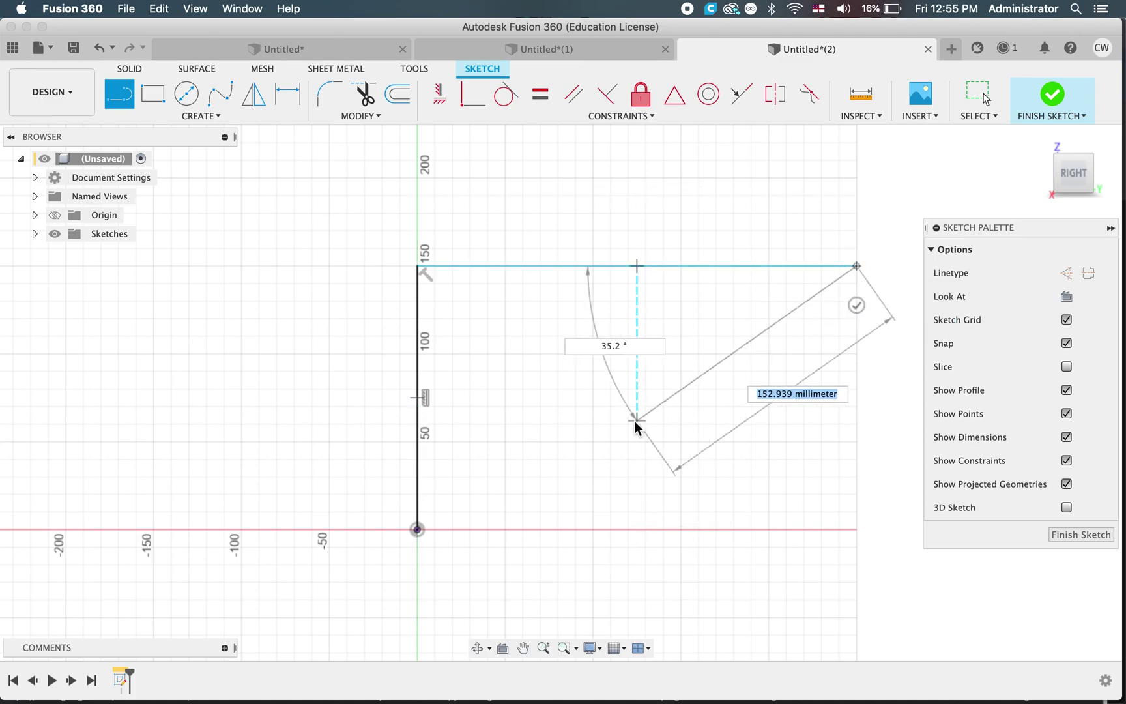
{"action": "left_click", "coordinate": [456, 534]}
{"action": "left_click", "coordinate": [419, 536]}
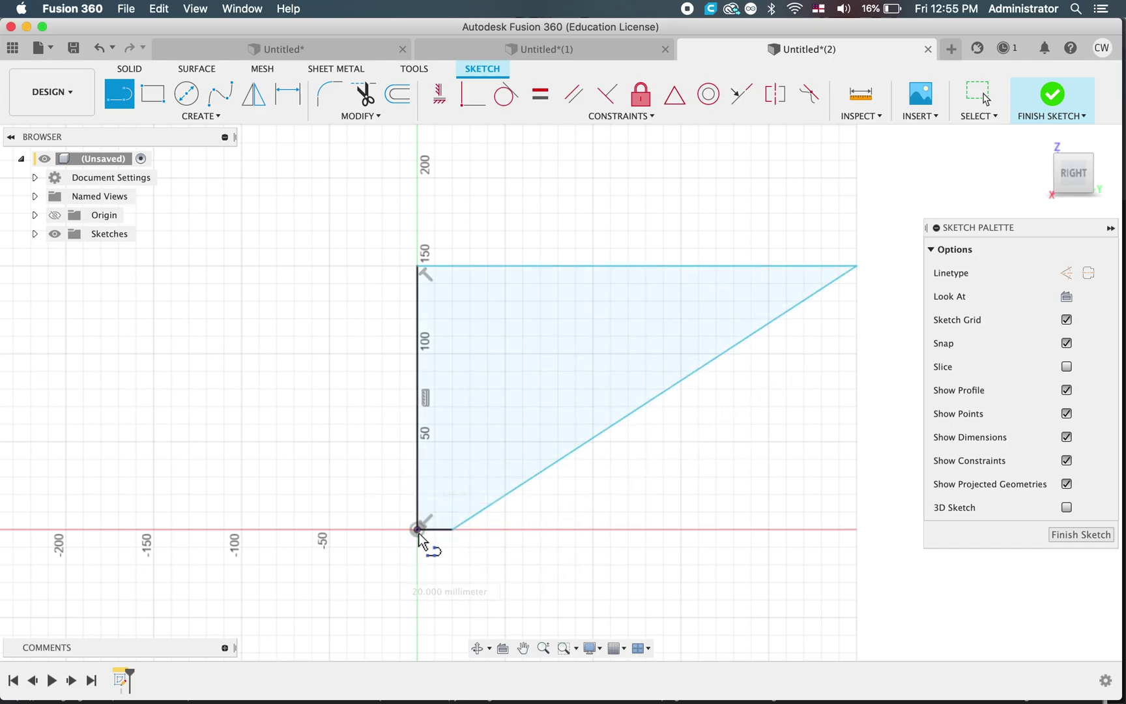
{"action": "key", "text": "F6"}
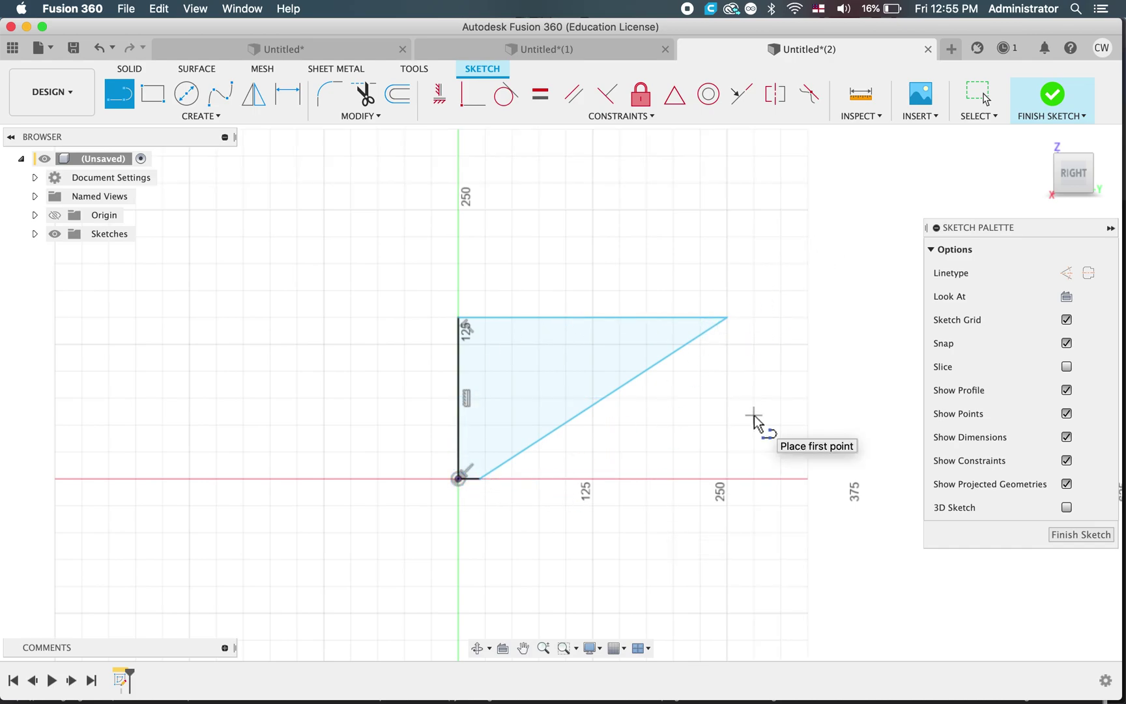
{"action": "left_click", "coordinate": [1079, 535]}
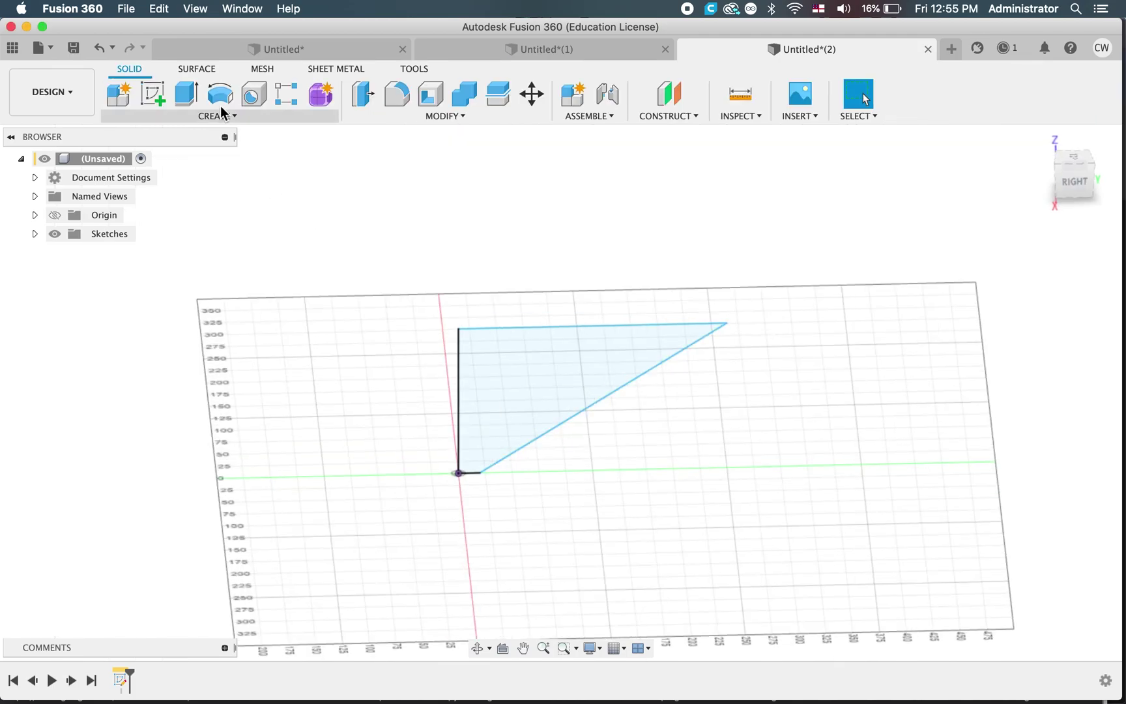
Start a Revolve and reselect the closed sketch profile as the one to revolve.
{"action": "left_click", "coordinate": [220, 96]}
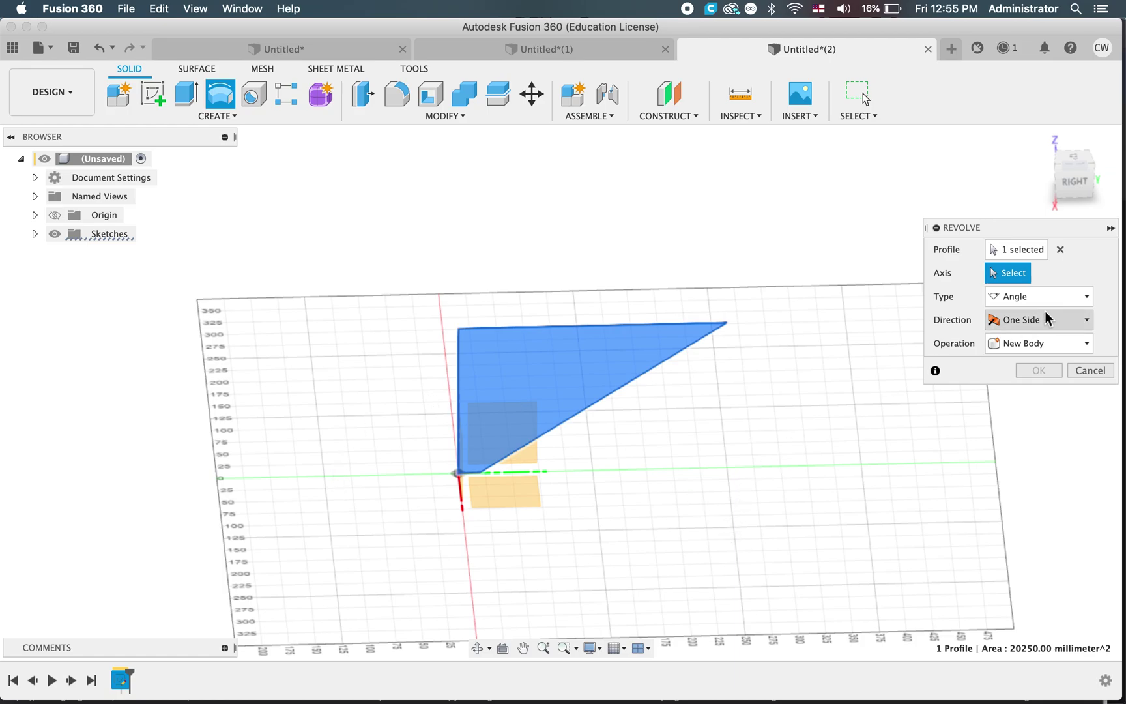
{"action": "left_click", "coordinate": [1060, 248]}
{"action": "left_click", "coordinate": [547, 401]}
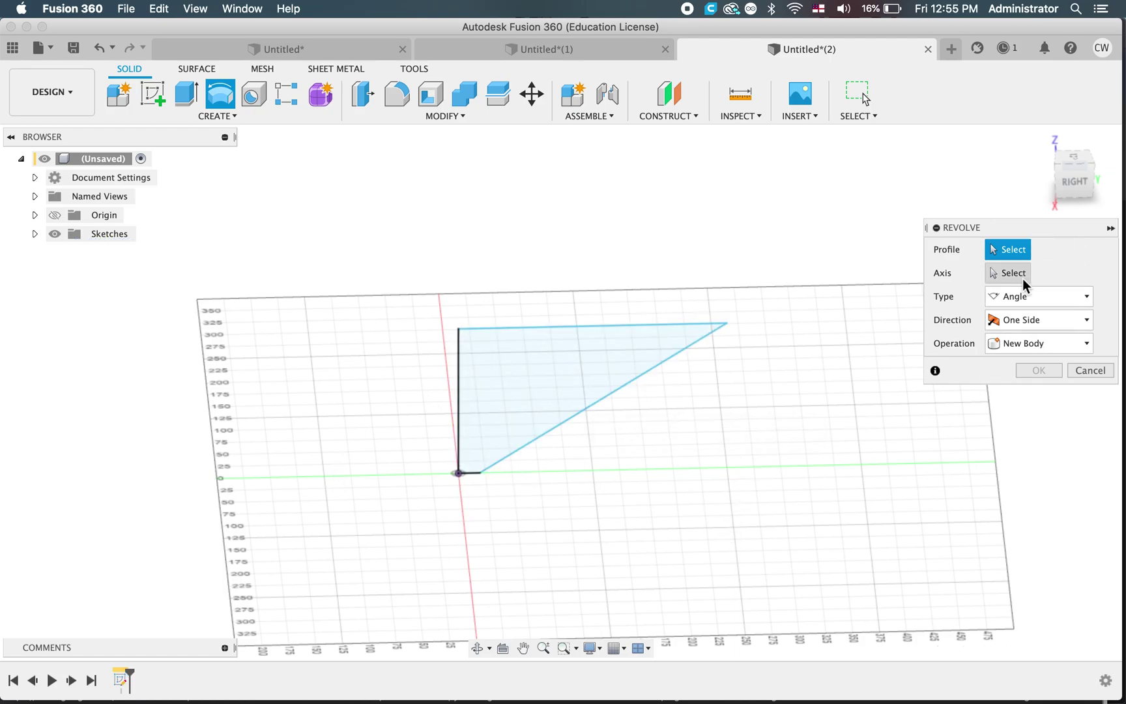
{"action": "left_click", "coordinate": [1020, 250]}
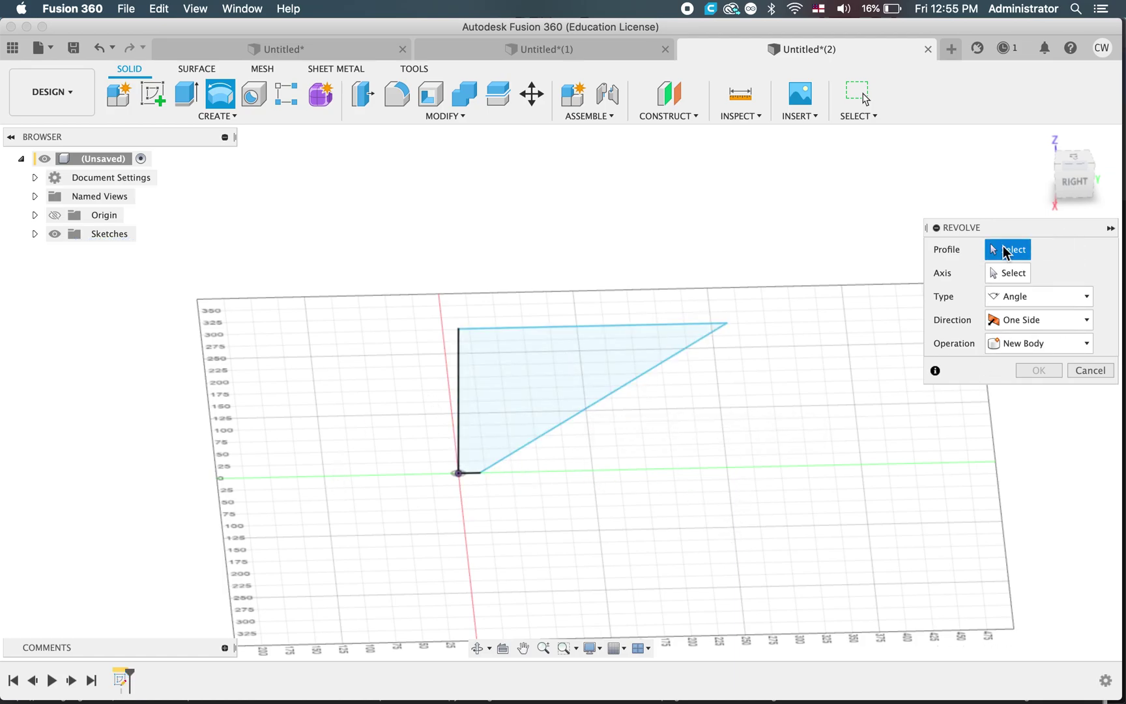
{"action": "left_click", "coordinate": [593, 369]}
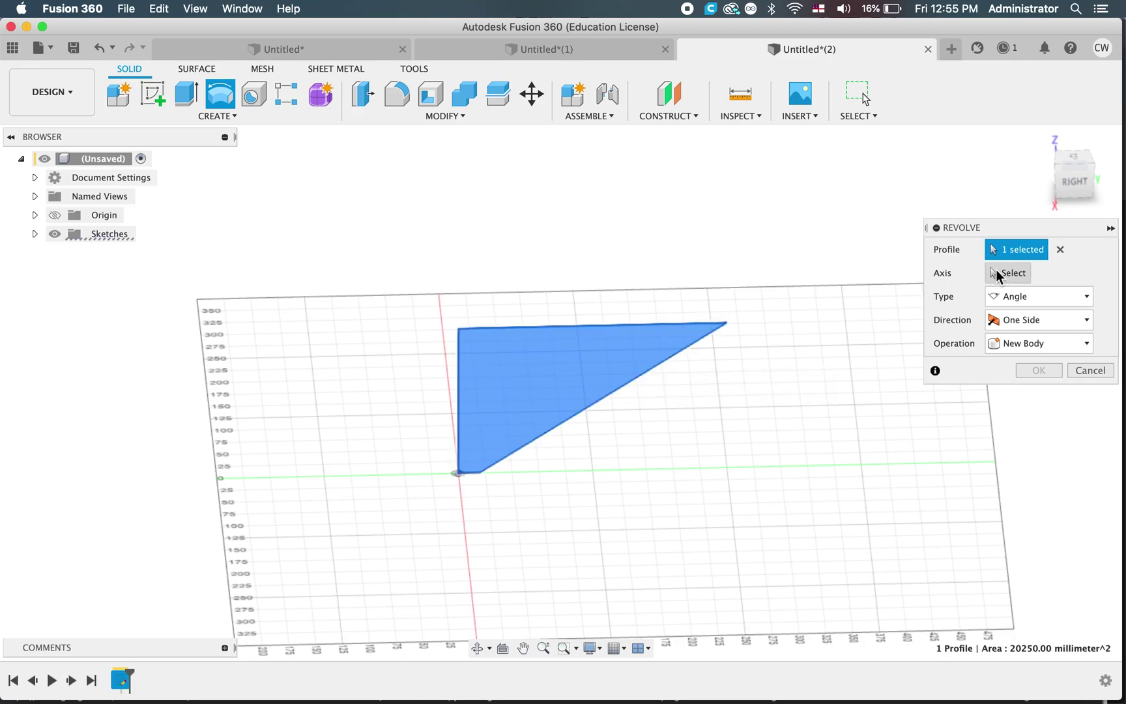
Try the short base line as the revolve axis at 360°, inspect the preview and clear the axis.
{"action": "left_click", "coordinate": [1021, 280]}
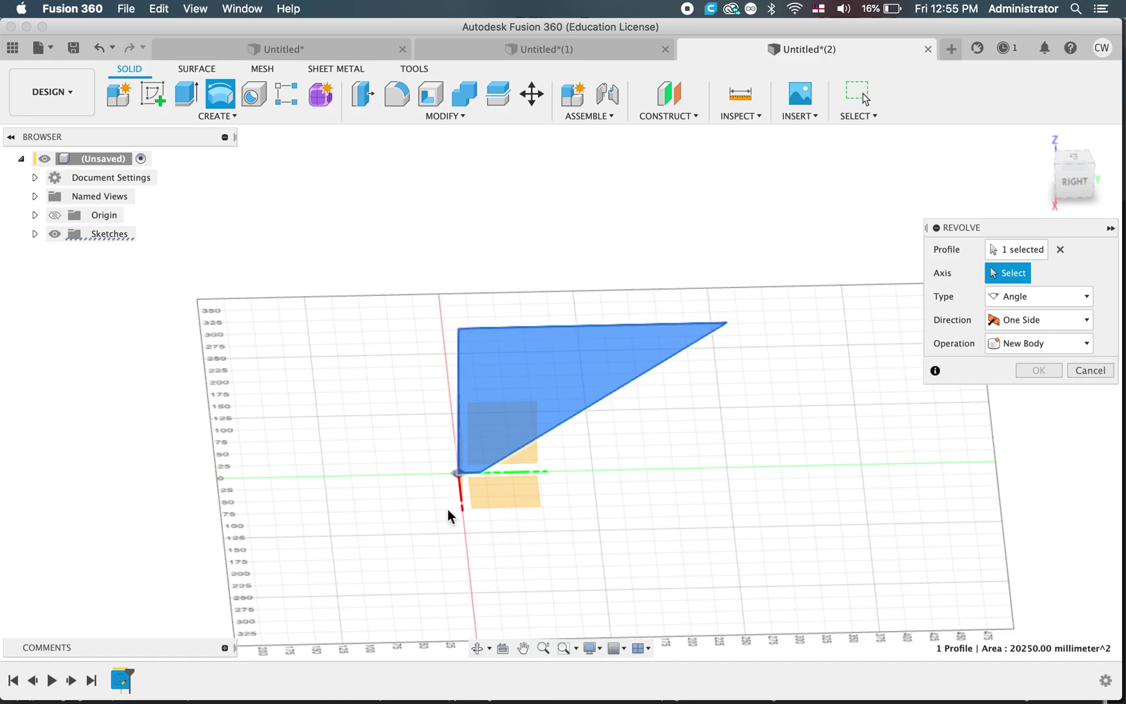
{"action": "left_click", "coordinate": [472, 475]}
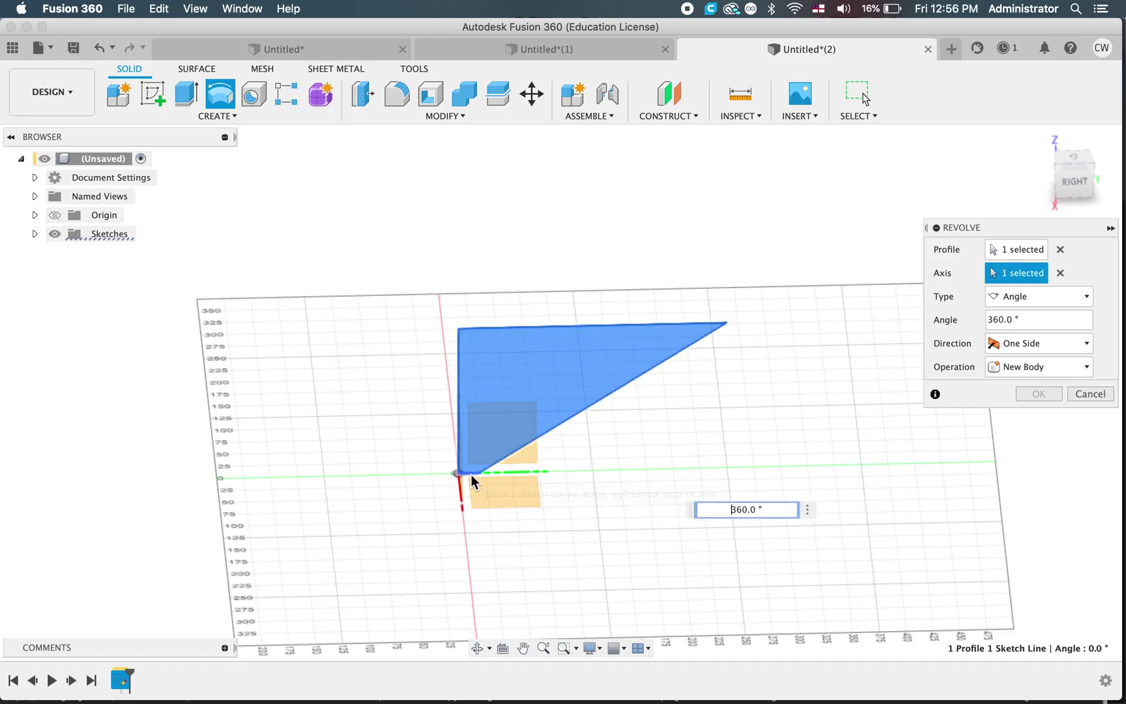
{"action": "scroll", "coordinate": [291, 454], "scroll_direction": "right", "scroll_amount": 10, "text": "shift"}
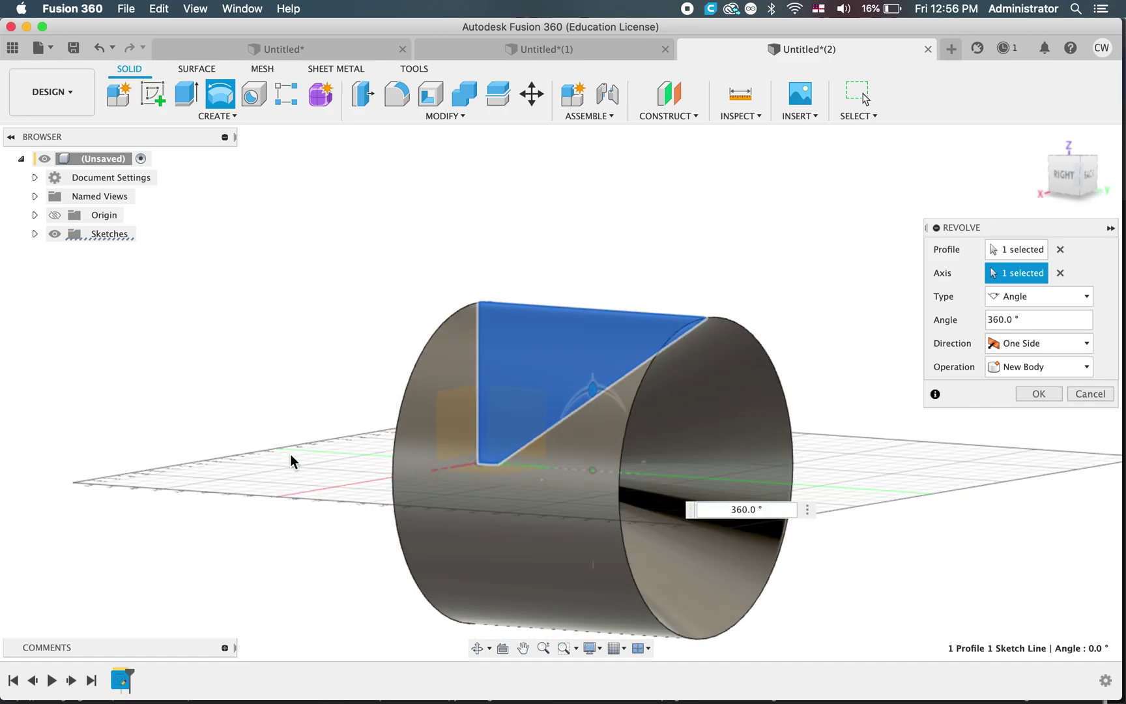
{"action": "scroll", "coordinate": [290, 454], "scroll_direction": "left", "scroll_amount": 10, "text": "shift"}
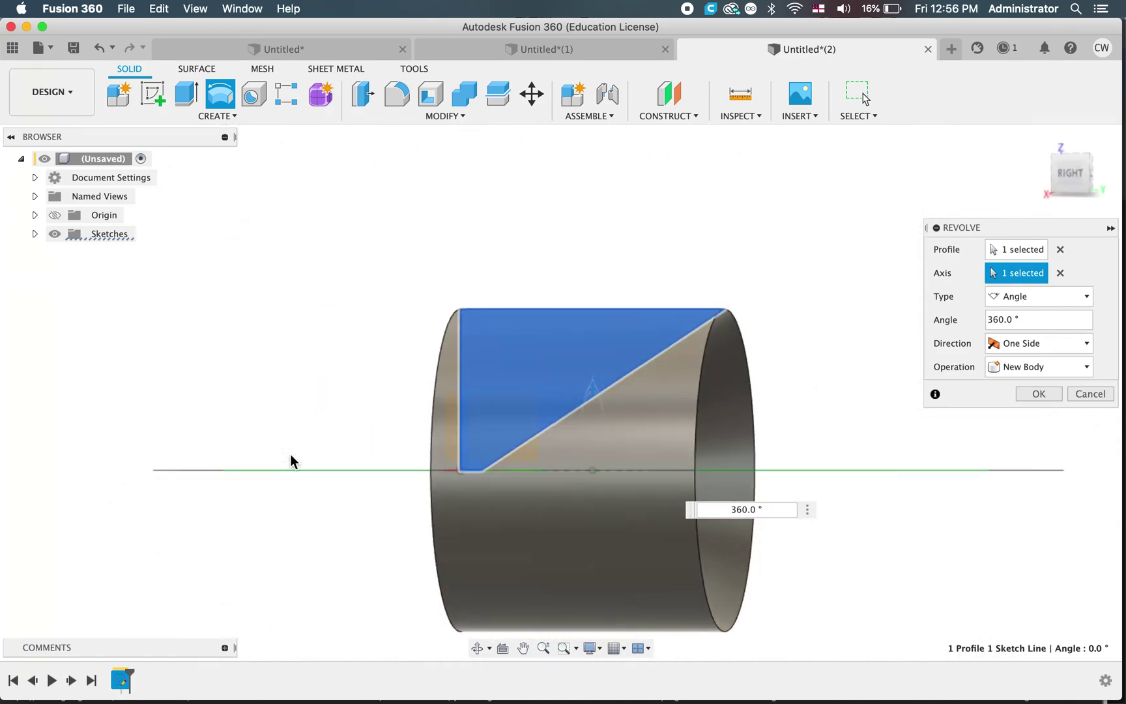
{"action": "left_click", "coordinate": [1060, 272]}
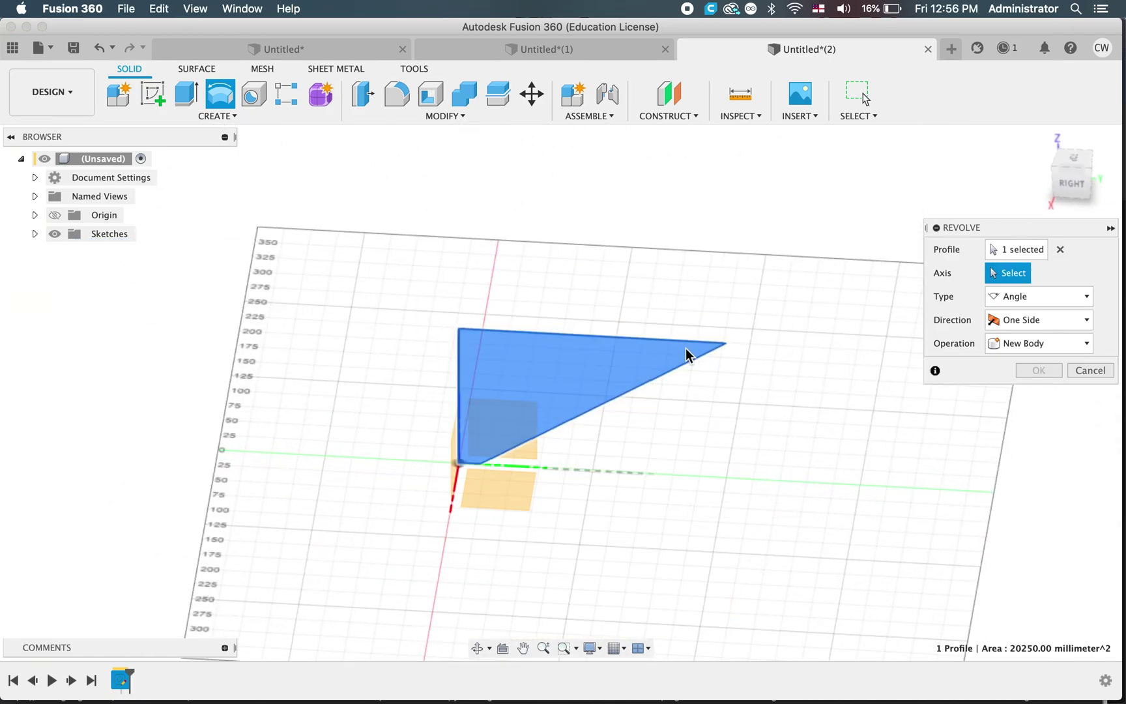
Try the sloped line as the revolve axis at 360°, inspect the preview and clear the axis.
{"action": "left_click", "coordinate": [690, 362]}
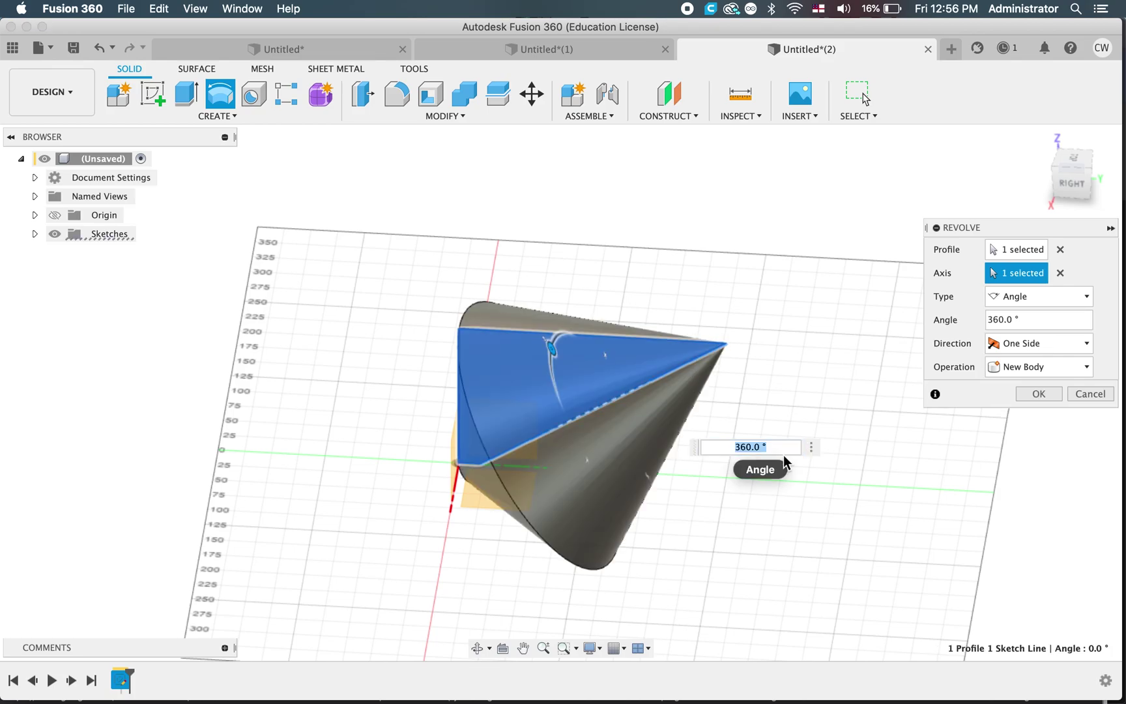
{"action": "scroll", "coordinate": [838, 589], "scroll_direction": "down", "scroll_amount": 10, "text": "shift"}
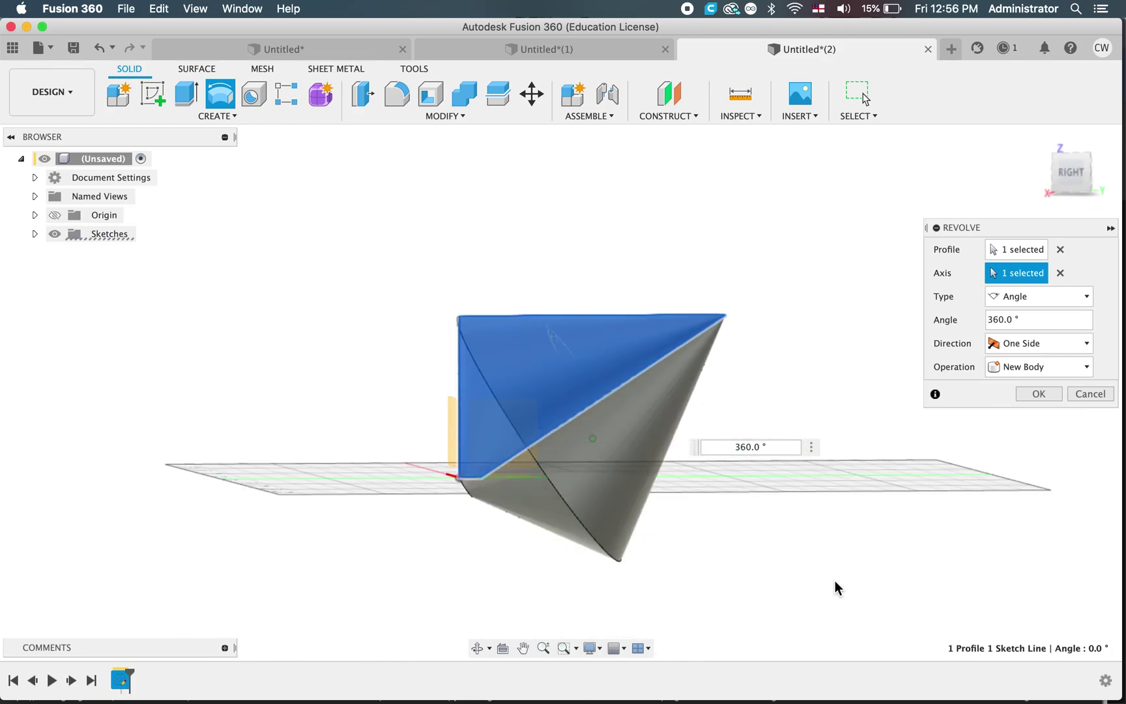
{"action": "left_click", "coordinate": [1060, 272]}
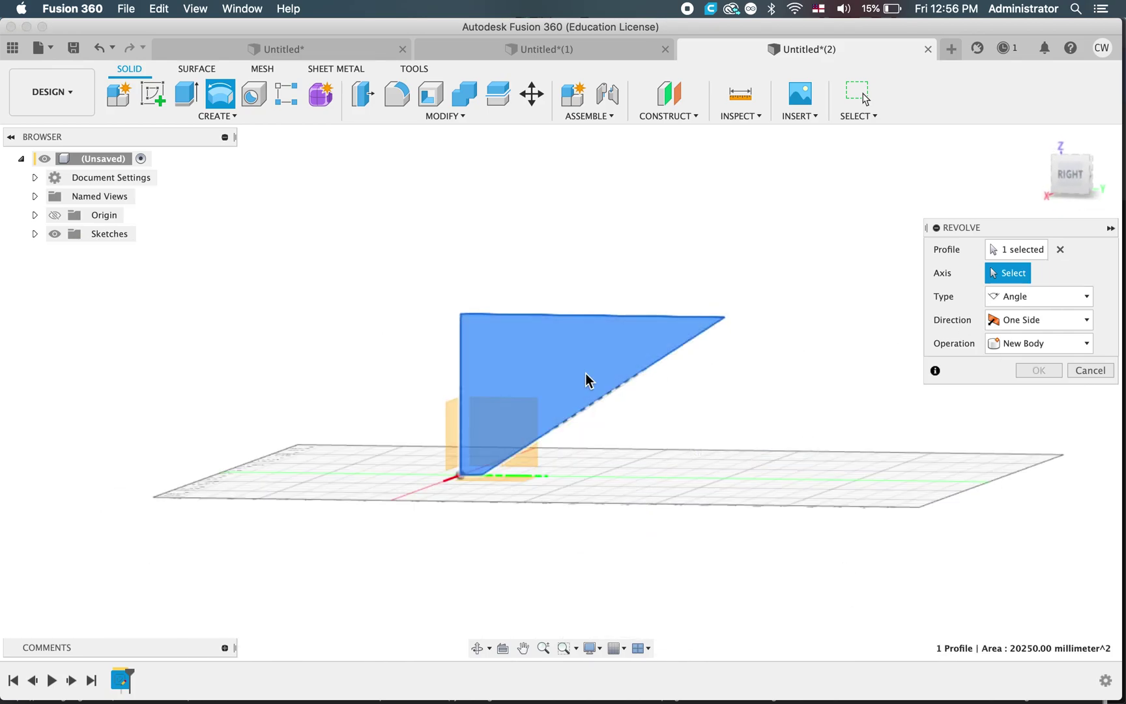
Revolve the profile 360° around its vertical line as a new body, checking the preview before accepting it.
{"action": "left_click", "coordinate": [461, 360]}
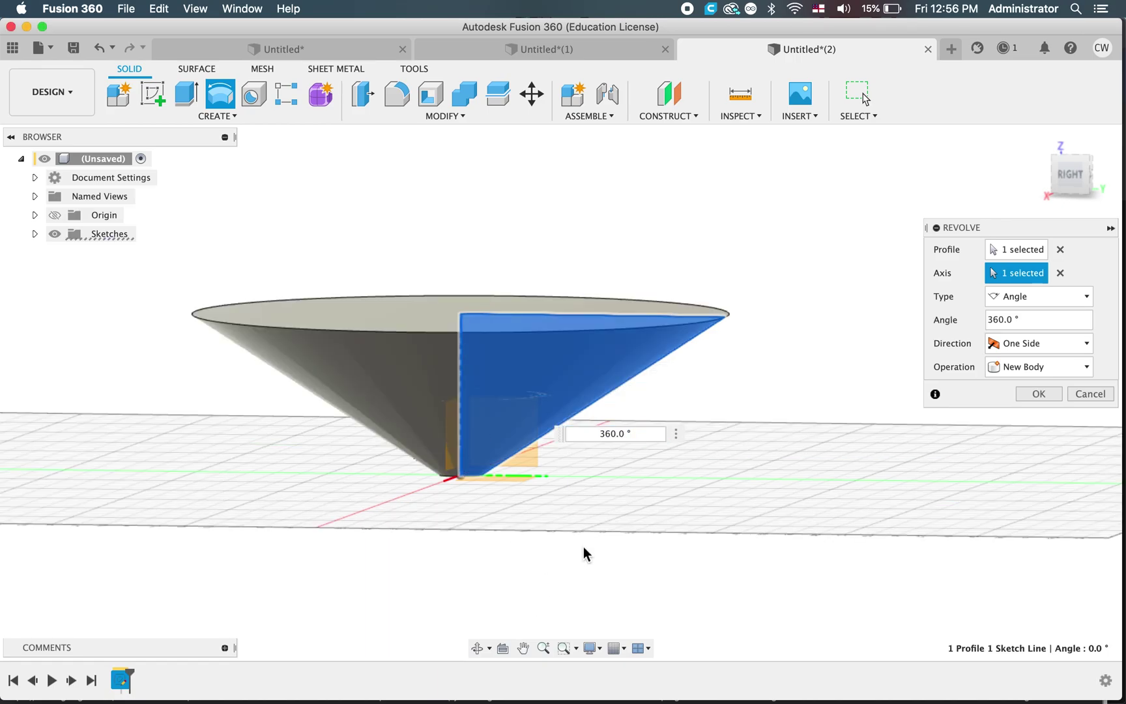
{"action": "scroll", "coordinate": [583, 546], "scroll_direction": "down", "scroll_amount": 10, "text": "shift"}
{"action": "scroll", "coordinate": [583, 546], "scroll_direction": "up", "scroll_amount": 10, "text": "shift"}
{"action": "scroll", "coordinate": [584, 546], "scroll_direction": "up", "scroll_amount": 5, "text": "shift"}
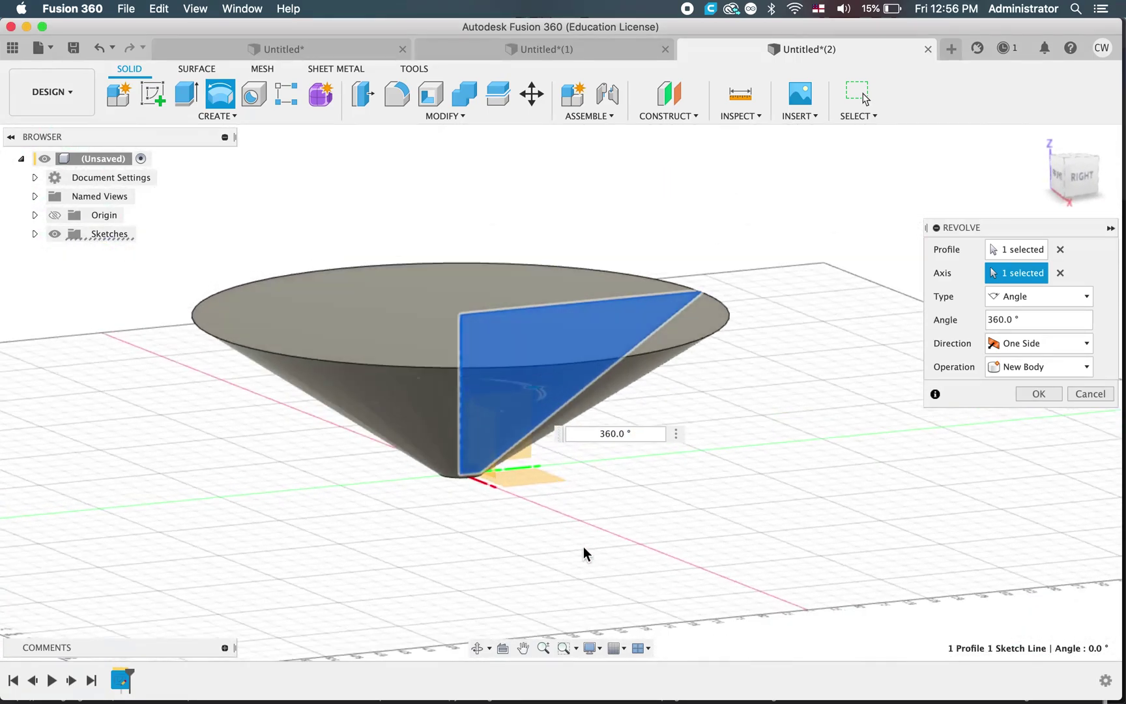
{"action": "scroll", "coordinate": [583, 546], "scroll_direction": "down", "scroll_amount": 8, "text": "shift"}
{"action": "scroll", "coordinate": [583, 546], "scroll_direction": "up", "scroll_amount": 3, "text": "shift"}
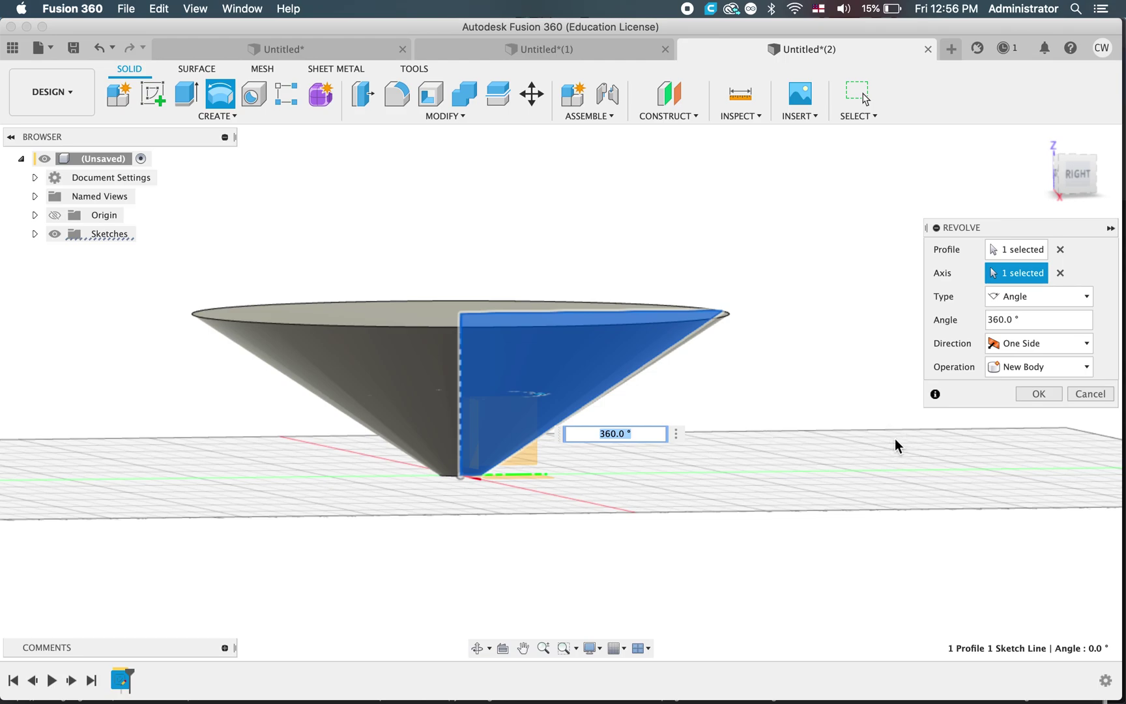
{"action": "left_click", "coordinate": [1039, 393]}
{"action": "scroll", "coordinate": [410, 579], "scroll_direction": "down", "scroll_amount": 2, "text": "shift"}
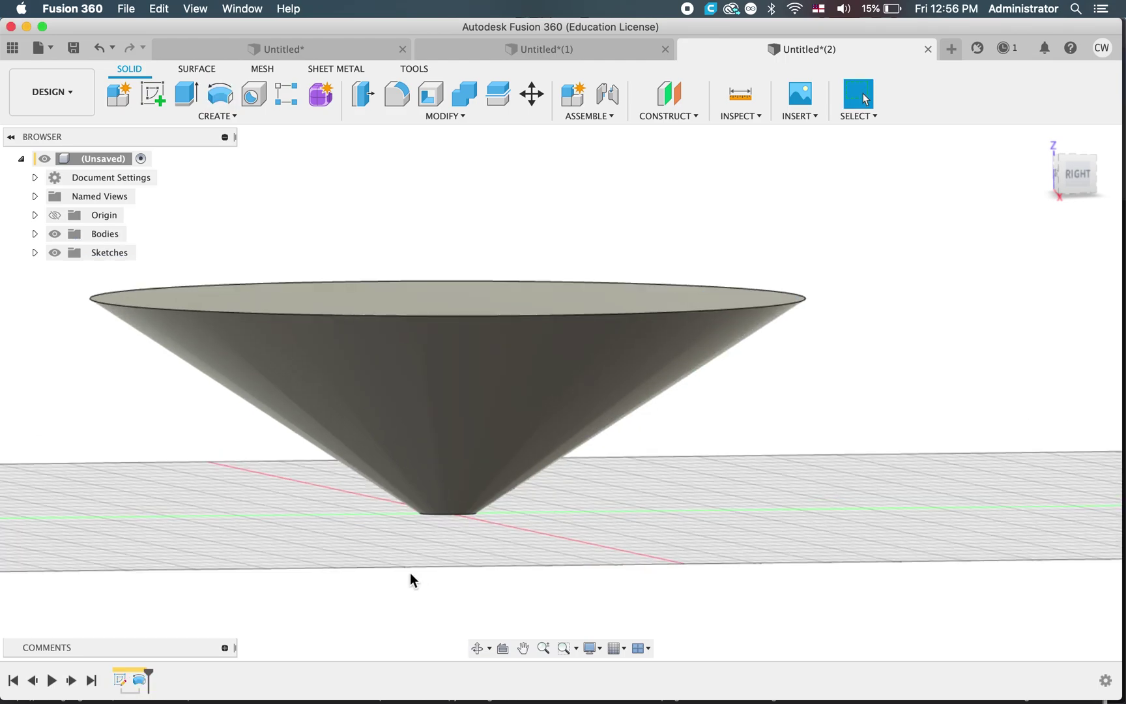
Start a fillet on the circular edge at the bowl's base and try radii of 10 mm and 30 mm.
{"action": "scroll", "coordinate": [410, 579], "scroll_direction": "up", "scroll_amount": 5}
{"action": "scroll", "coordinate": [411, 579], "scroll_direction": "down", "scroll_amount": 4, "text": "shift"}
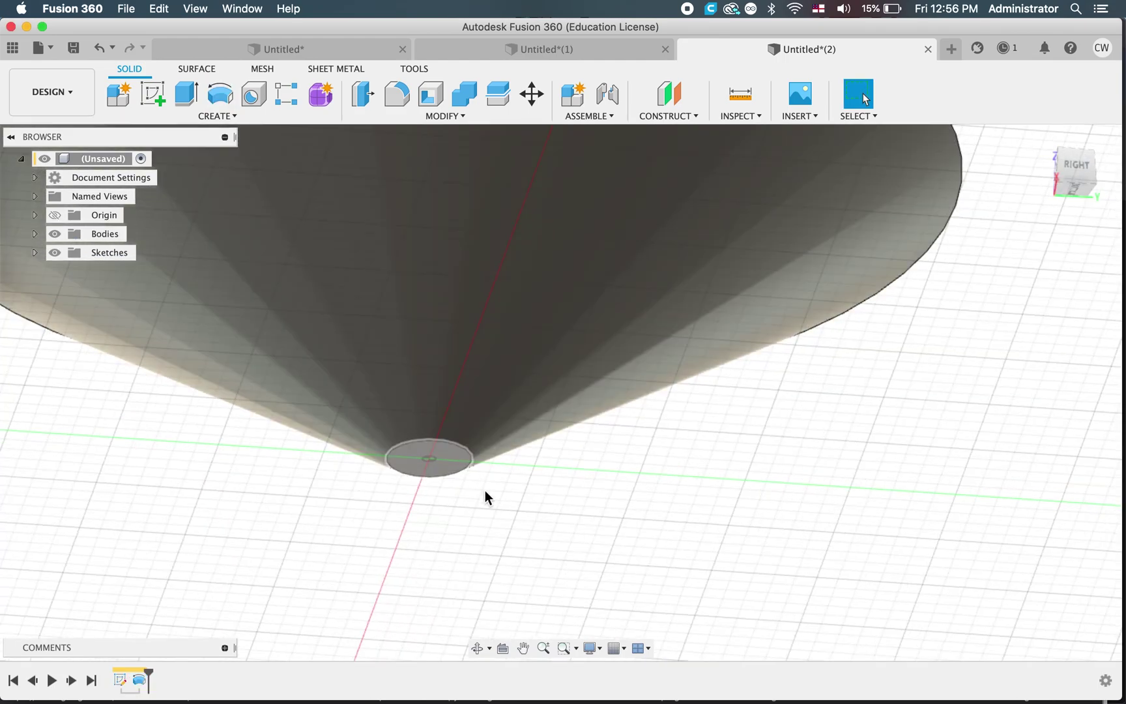
{"action": "scroll", "coordinate": [485, 489], "scroll_direction": "down", "scroll_amount": 5}
{"action": "scroll", "coordinate": [485, 490], "scroll_direction": "up", "scroll_amount": 4, "text": "shift"}
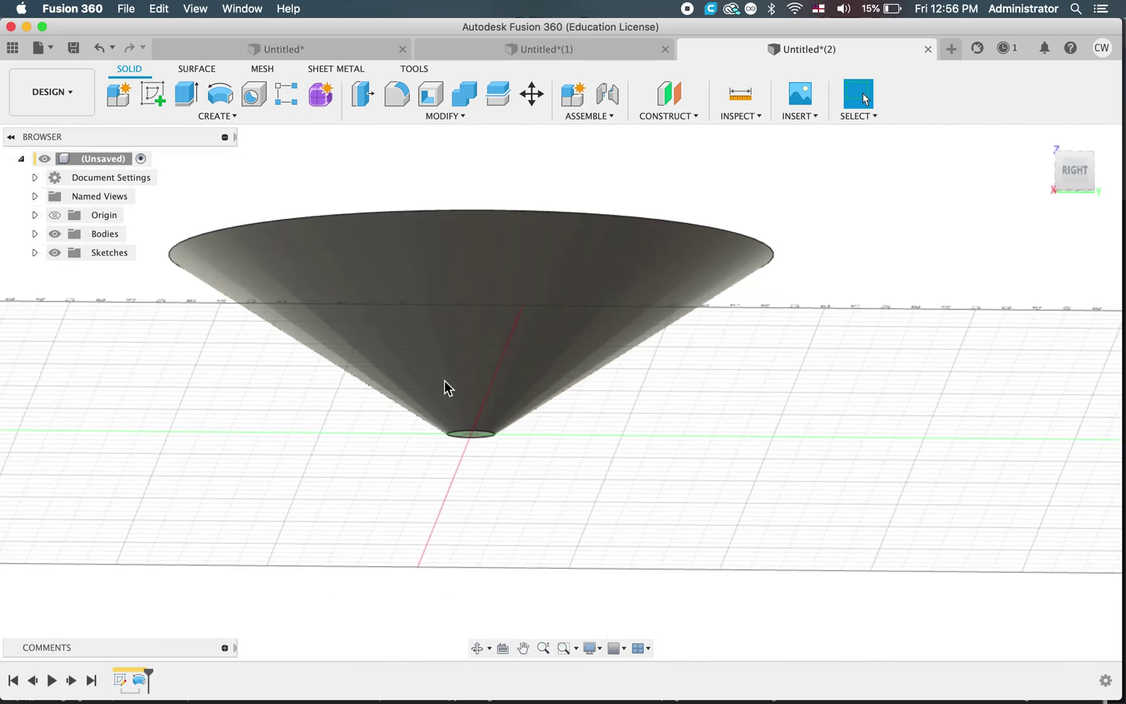
{"action": "left_click", "coordinate": [397, 94]}
{"action": "left_click", "coordinate": [493, 435]}
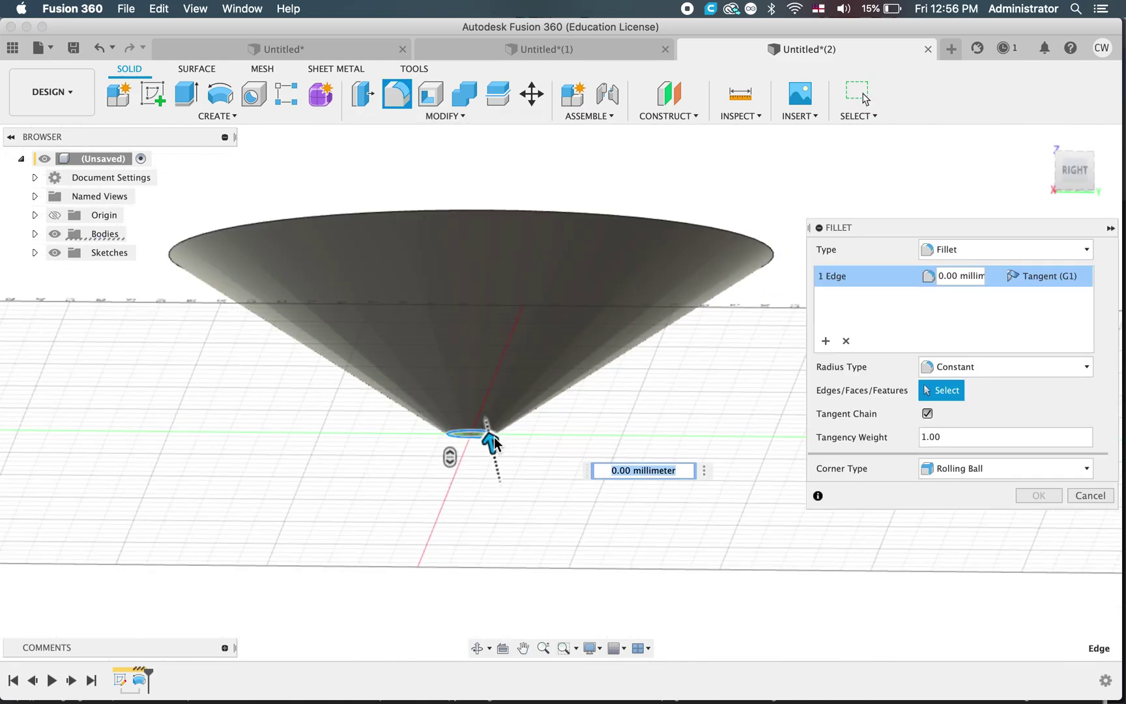
{"action": "left_click_drag", "start_coordinate": [490, 439], "coordinate": [494, 432]}
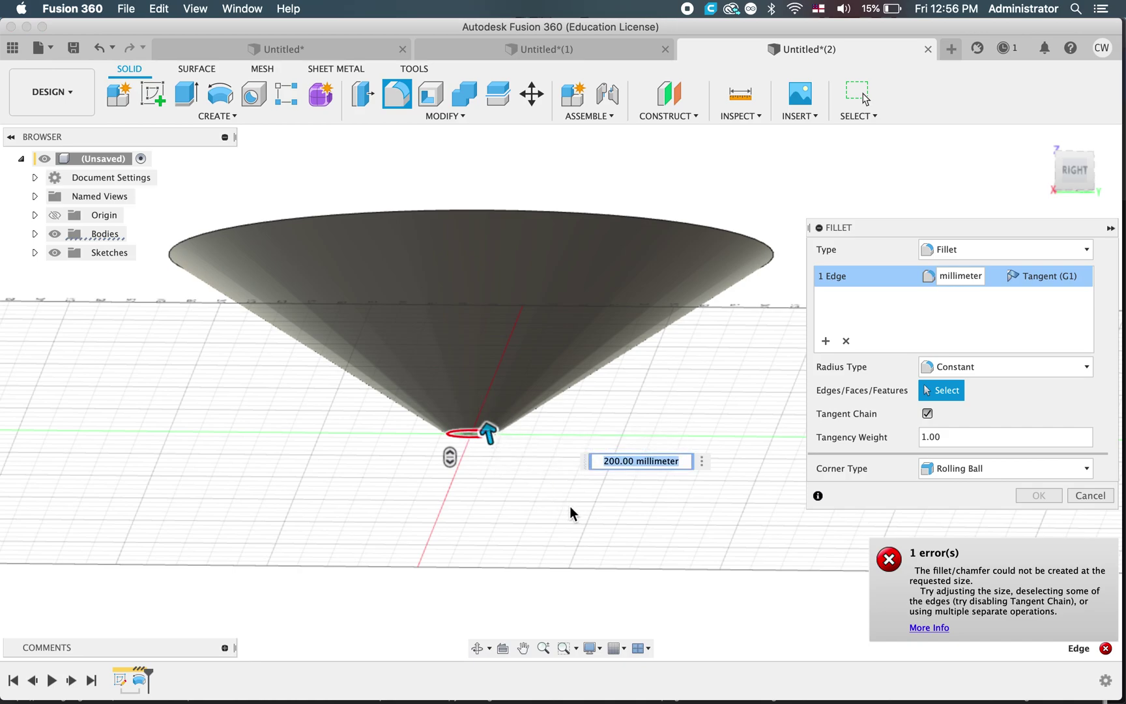
{"action": "type", "text": "10"}
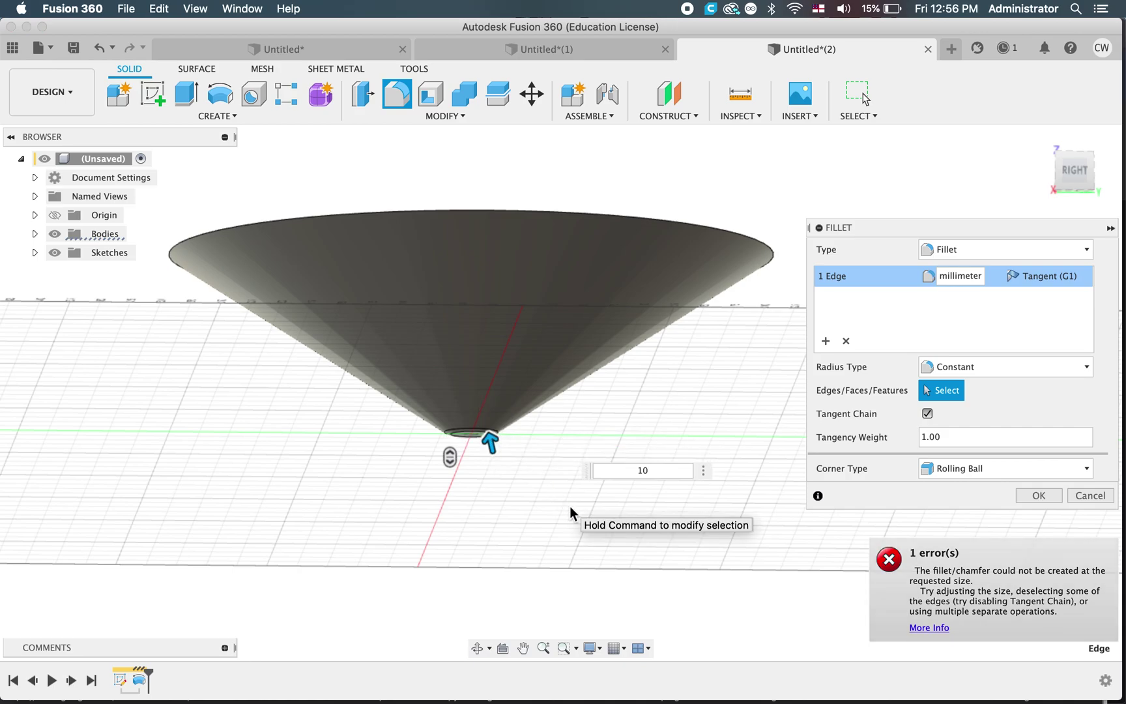
{"action": "key", "text": "BackSpace"}
{"action": "key", "text": "BackSpace"}
{"action": "type", "text": "30"}
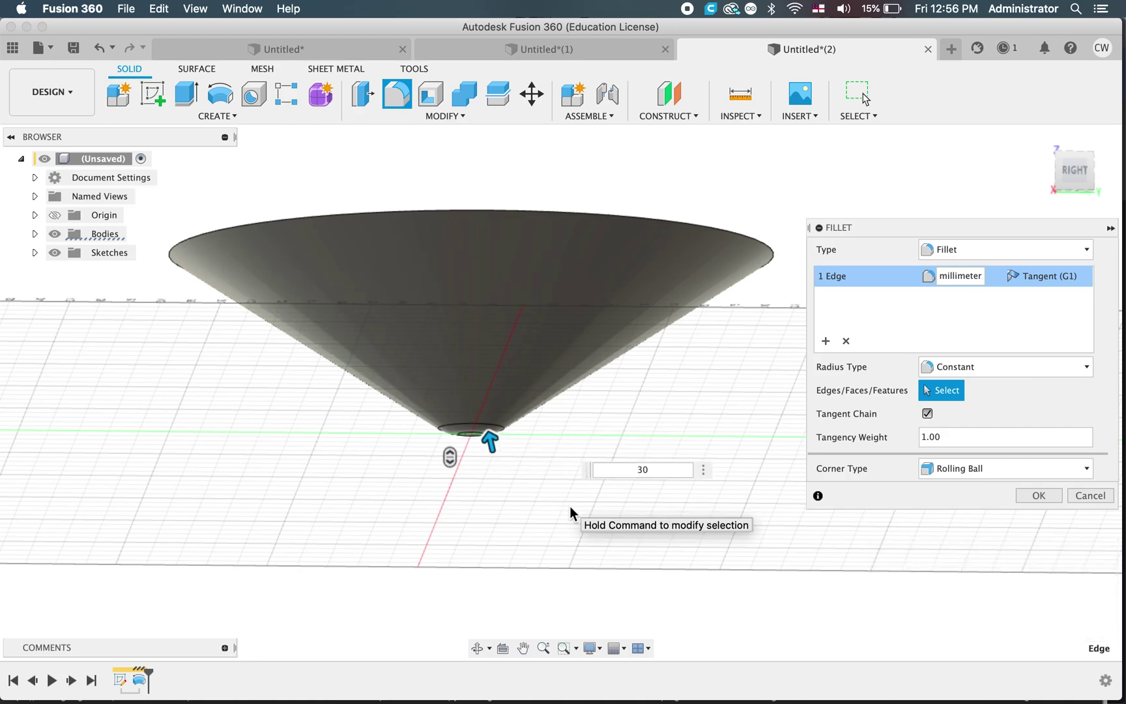
Set the base edge's fillet radius to 40 mm and apply the fillet.
{"action": "key", "text": "BackSpace"}
{"action": "key", "text": "BackSpace"}
{"action": "type", "text": "40"}
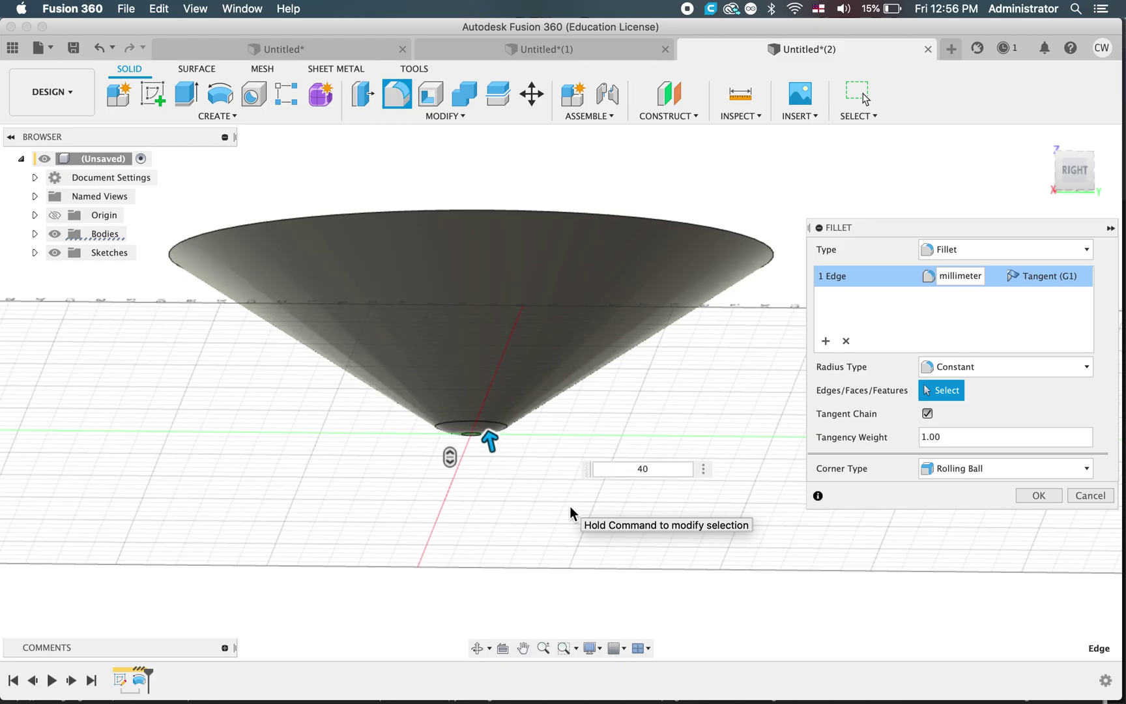
{"action": "key", "text": "Return"}
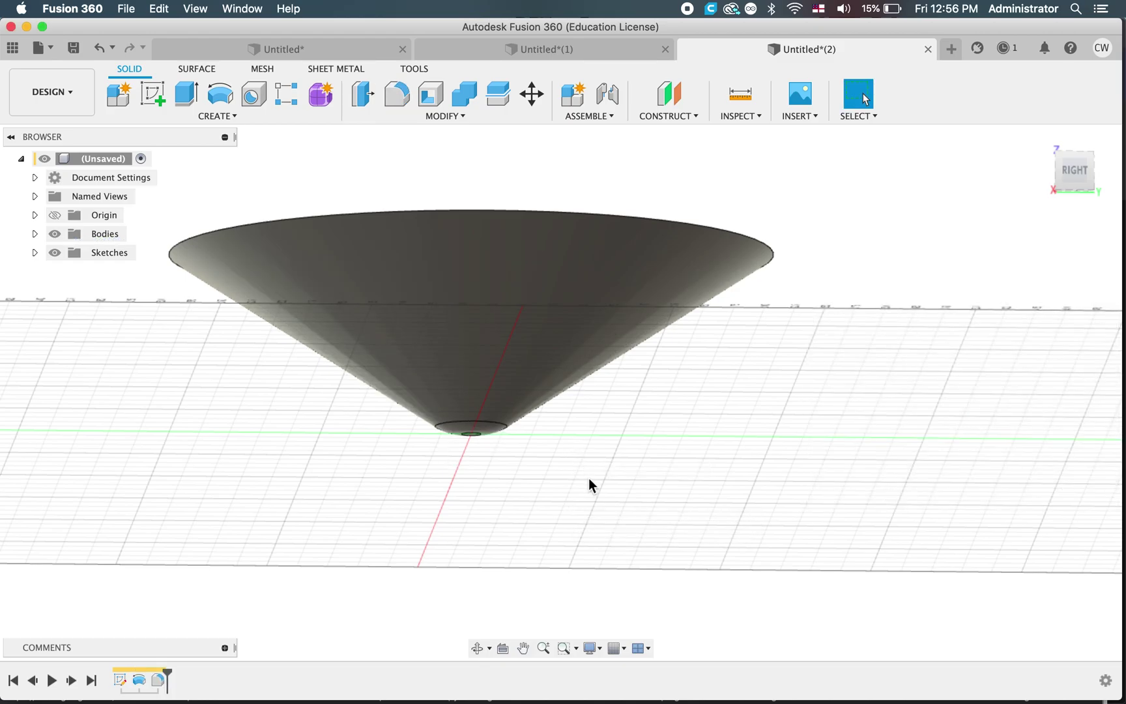
Switch to the Brave browser to check the kava bowl reference photos and return to Fusion 360.
{"action": "scroll", "coordinate": [588, 477], "scroll_direction": "left", "scroll_amount": 5, "text": "shift"}
{"action": "key", "text": "ctrl+Up"}
{"action": "left_click", "coordinate": [466, 288]}
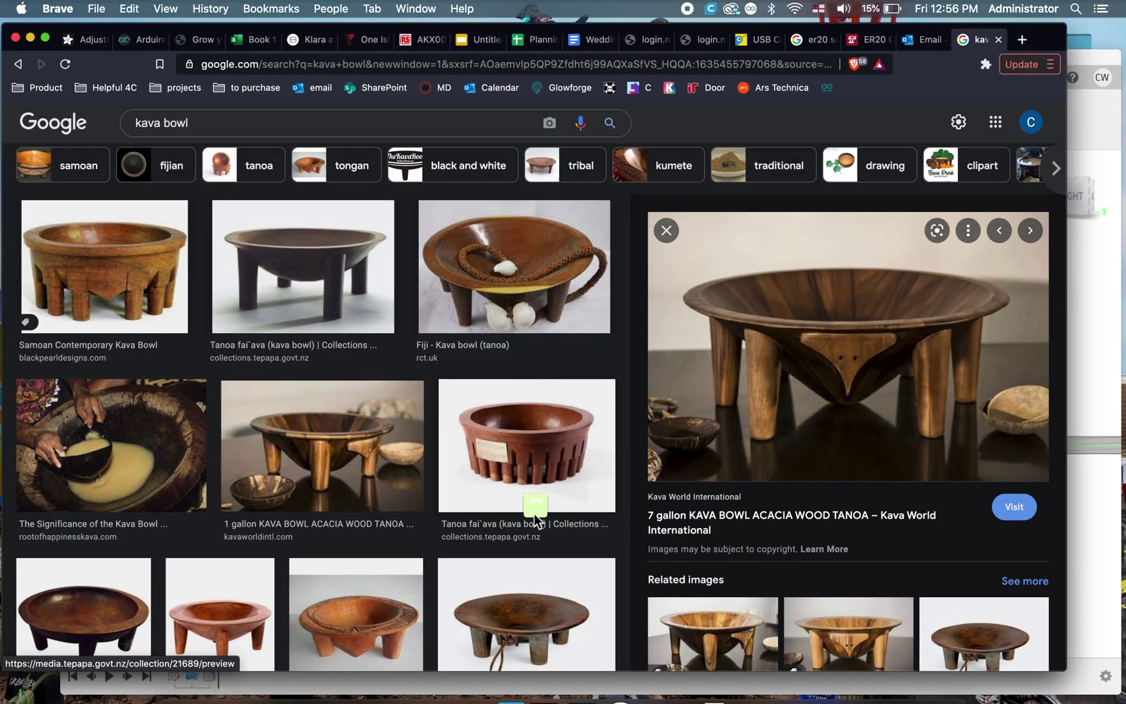
{"action": "key", "text": "ctrl+Up"}
{"action": "left_click", "coordinate": [748, 506]}
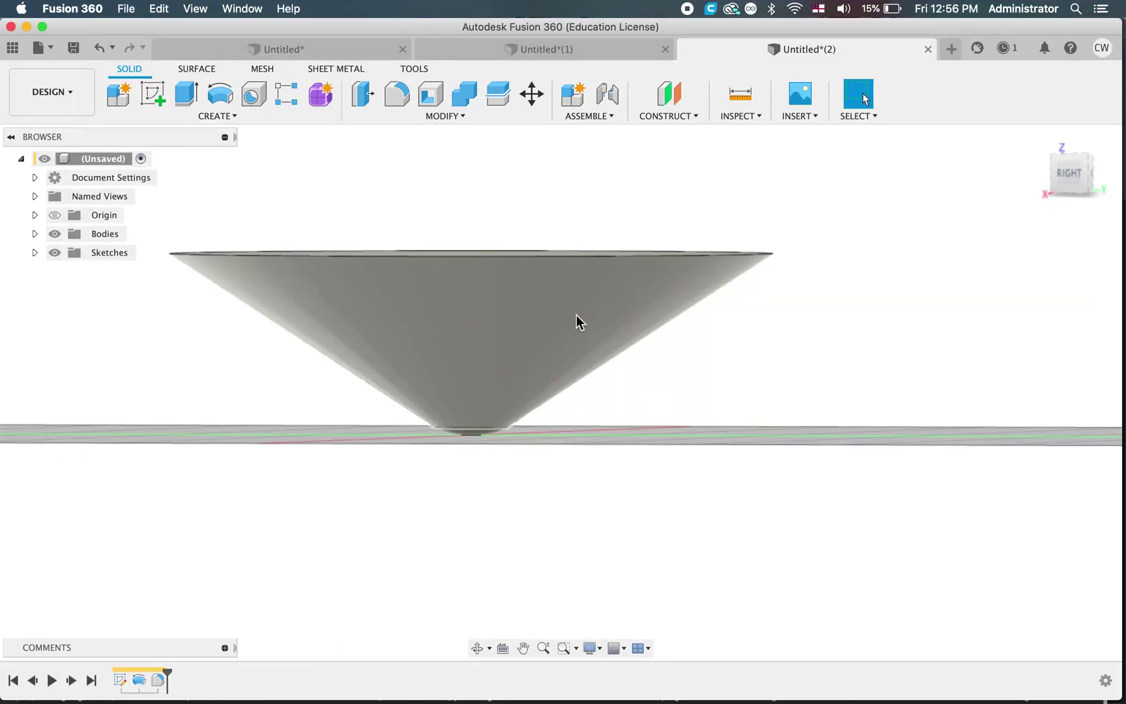
Examine the filleted bowl body from the side, below and above.
{"action": "scroll", "coordinate": [576, 314], "scroll_direction": "up", "scroll_amount": 10, "text": "shift"}
{"action": "scroll", "coordinate": [576, 315], "scroll_direction": "down", "scroll_amount": 10, "text": "shift"}
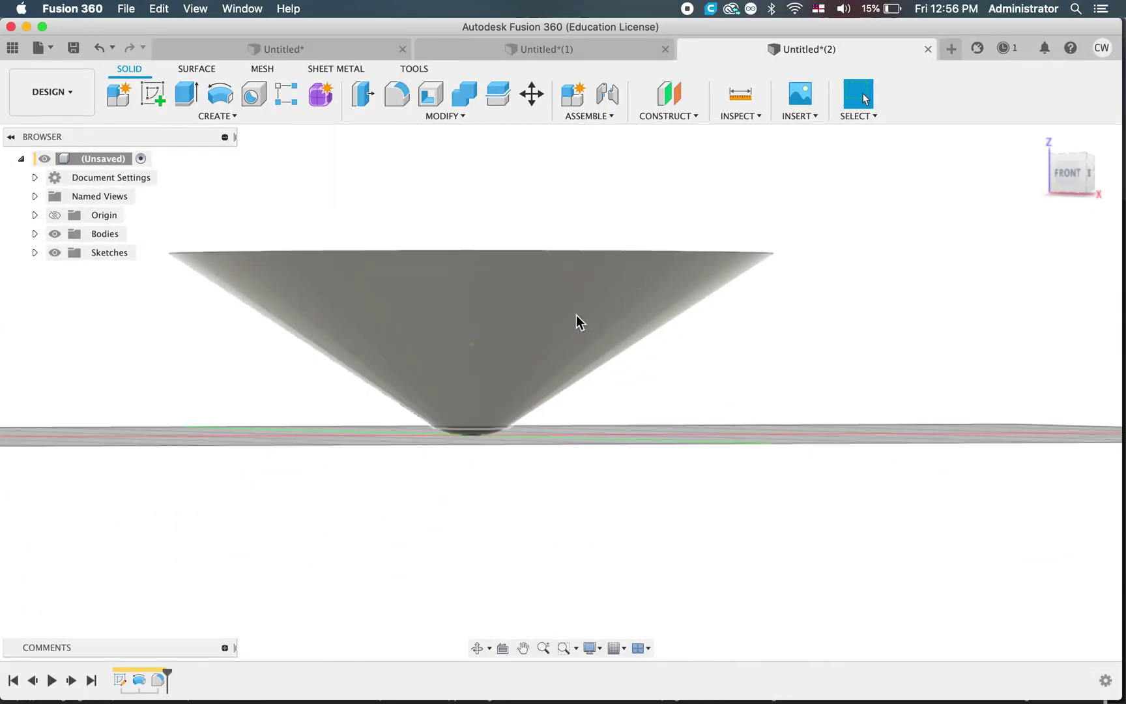
{"action": "scroll", "coordinate": [576, 315], "scroll_direction": "up", "scroll_amount": 3, "text": "shift"}
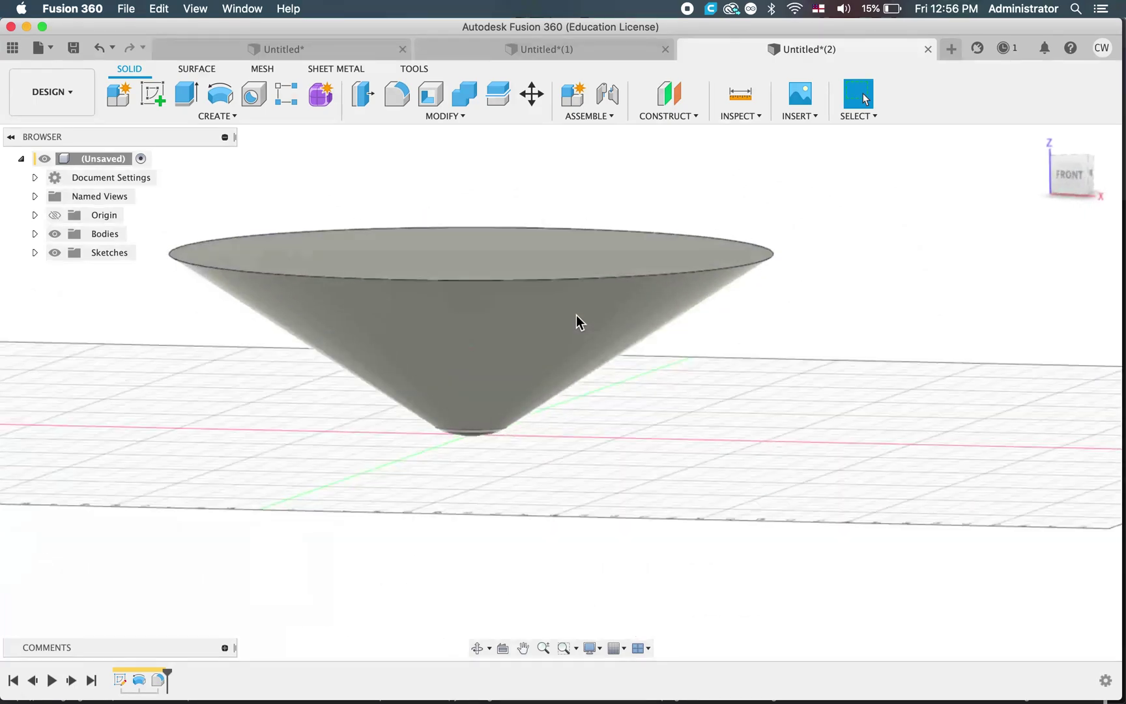
{"action": "scroll", "coordinate": [576, 322], "scroll_direction": "down", "scroll_amount": 4, "text": "shift"}
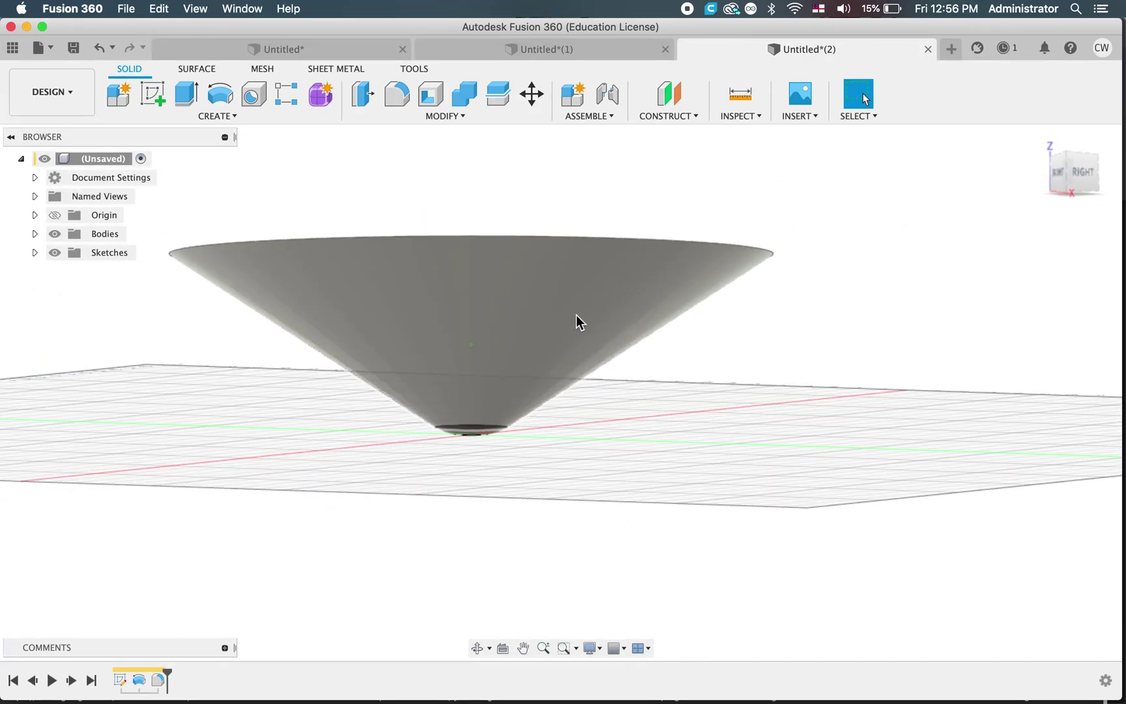
{"action": "scroll", "coordinate": [576, 314], "scroll_direction": "up", "scroll_amount": 10, "text": "shift"}
{"action": "scroll", "coordinate": [576, 314], "scroll_direction": "down", "scroll_amount": 8, "text": "shift"}
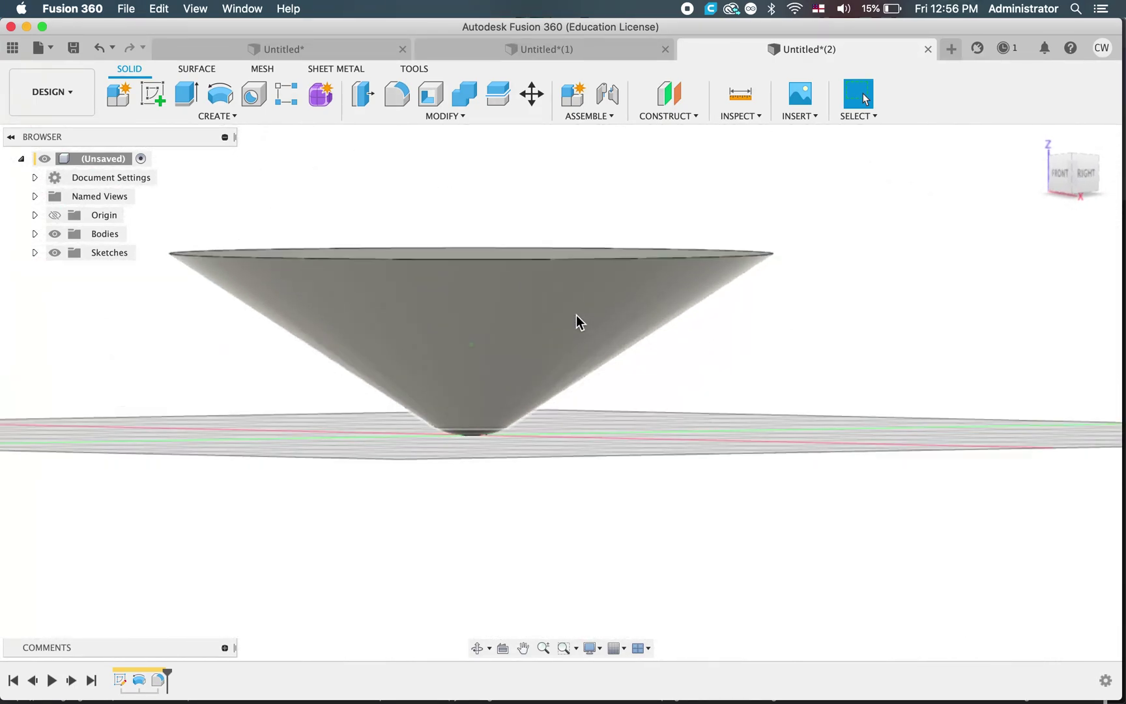
{"action": "scroll", "coordinate": [576, 314], "scroll_direction": "up", "scroll_amount": 10, "text": "shift"}
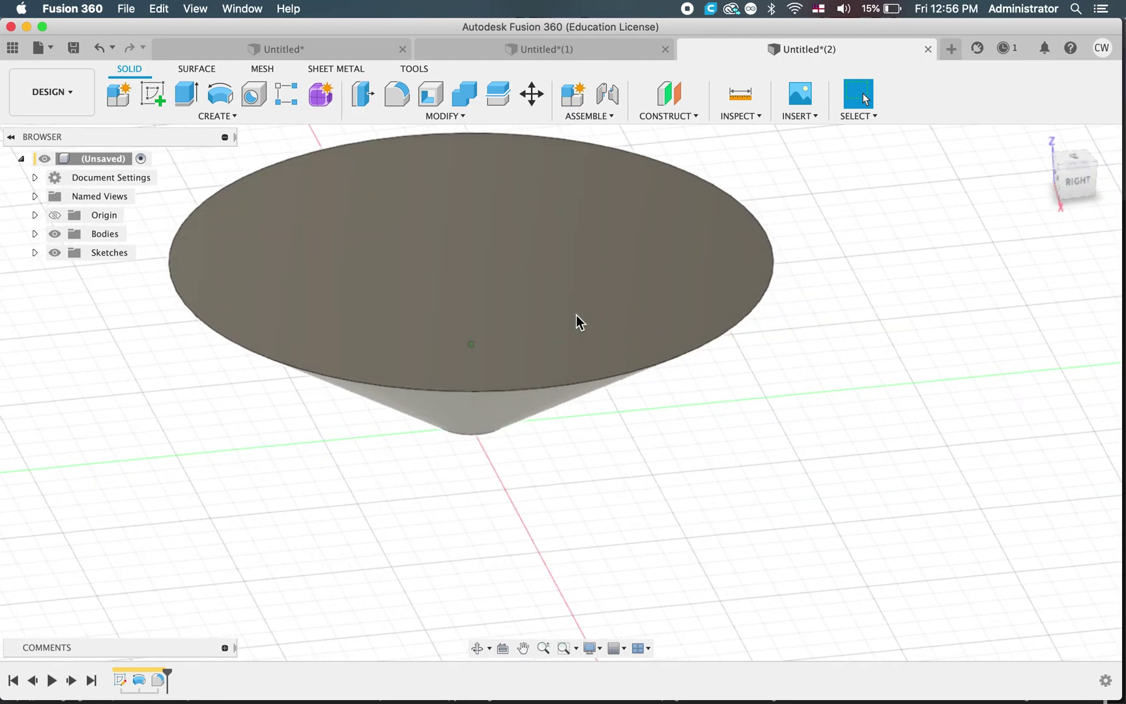
{"action": "scroll", "coordinate": [576, 315], "scroll_direction": "up", "scroll_amount": 1, "text": "shift"}
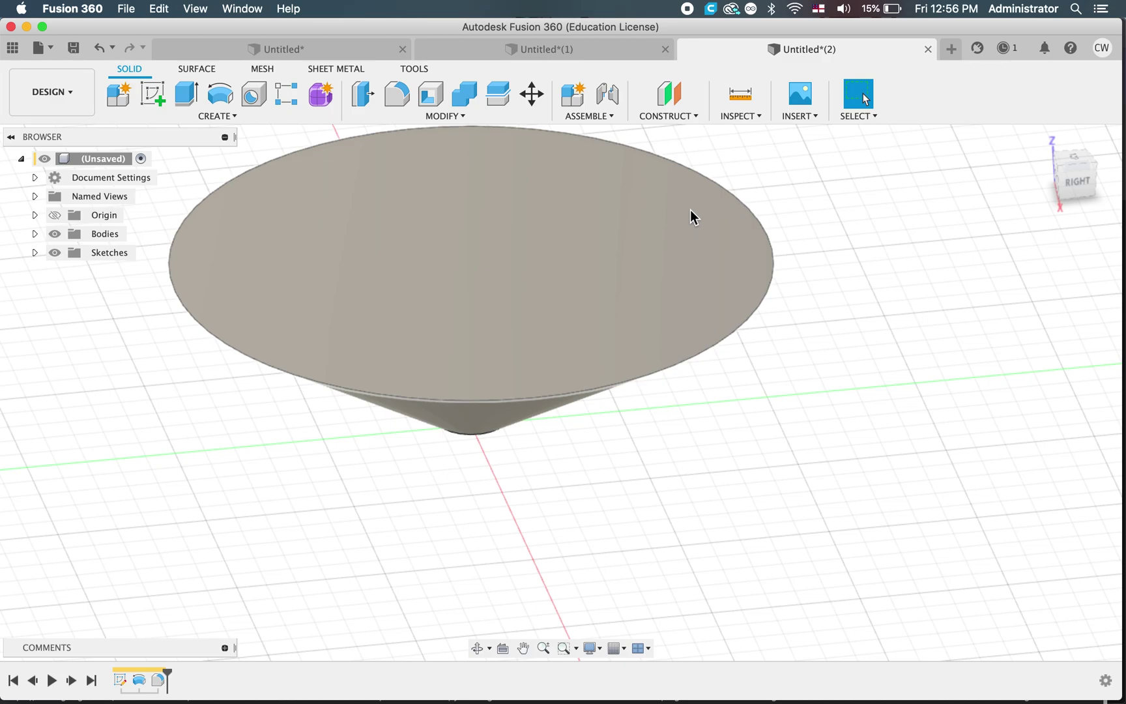
{"action": "scroll", "coordinate": [663, 262], "scroll_direction": "down", "scroll_amount": 5}
{"action": "scroll", "coordinate": [663, 262], "scroll_direction": "down", "scroll_amount": 5, "text": "shift"}
{"action": "scroll", "coordinate": [663, 262], "scroll_direction": "left", "scroll_amount": 8, "text": "shift"}
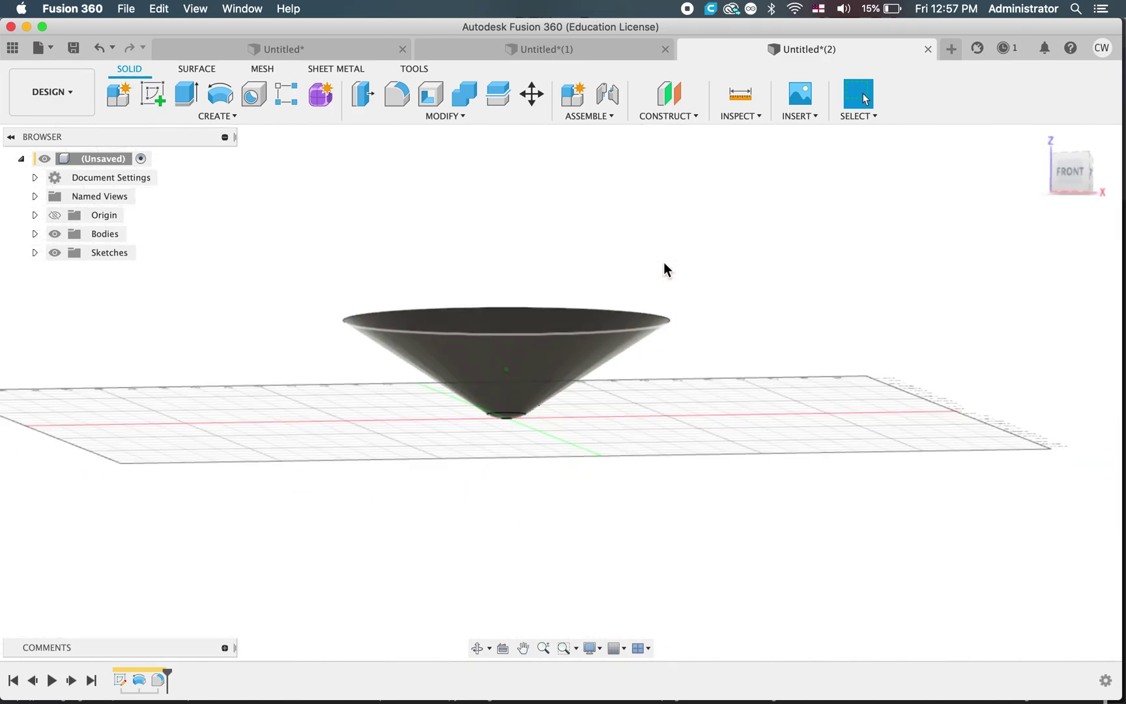
{"action": "scroll", "coordinate": [663, 262], "scroll_direction": "right", "scroll_amount": 3, "text": "shift"}
Show the origin geometry and create a new sketch on the vertical YZ plane through the bowl's centre.
{"action": "left_click", "coordinate": [157, 99]}
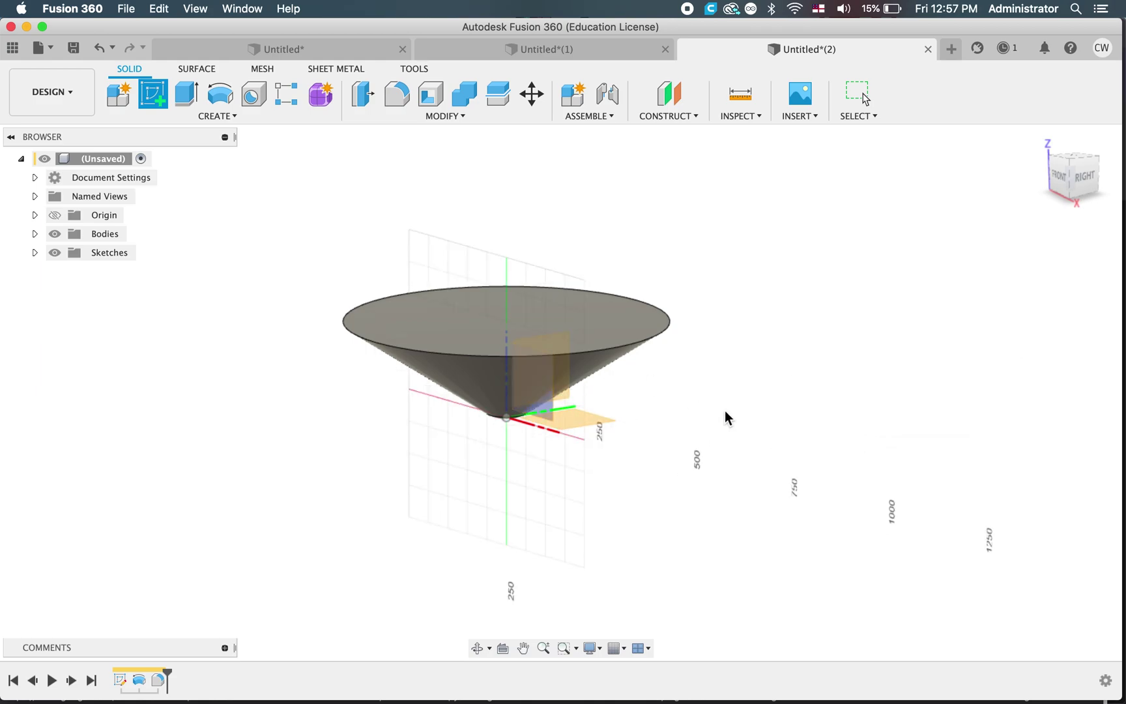
{"action": "scroll", "coordinate": [725, 410], "scroll_direction": "right", "scroll_amount": 4}
{"action": "scroll", "coordinate": [725, 410], "scroll_direction": "right", "scroll_amount": 6, "text": "shift"}
{"action": "scroll", "coordinate": [724, 410], "scroll_direction": "left", "scroll_amount": 3, "text": "shift"}
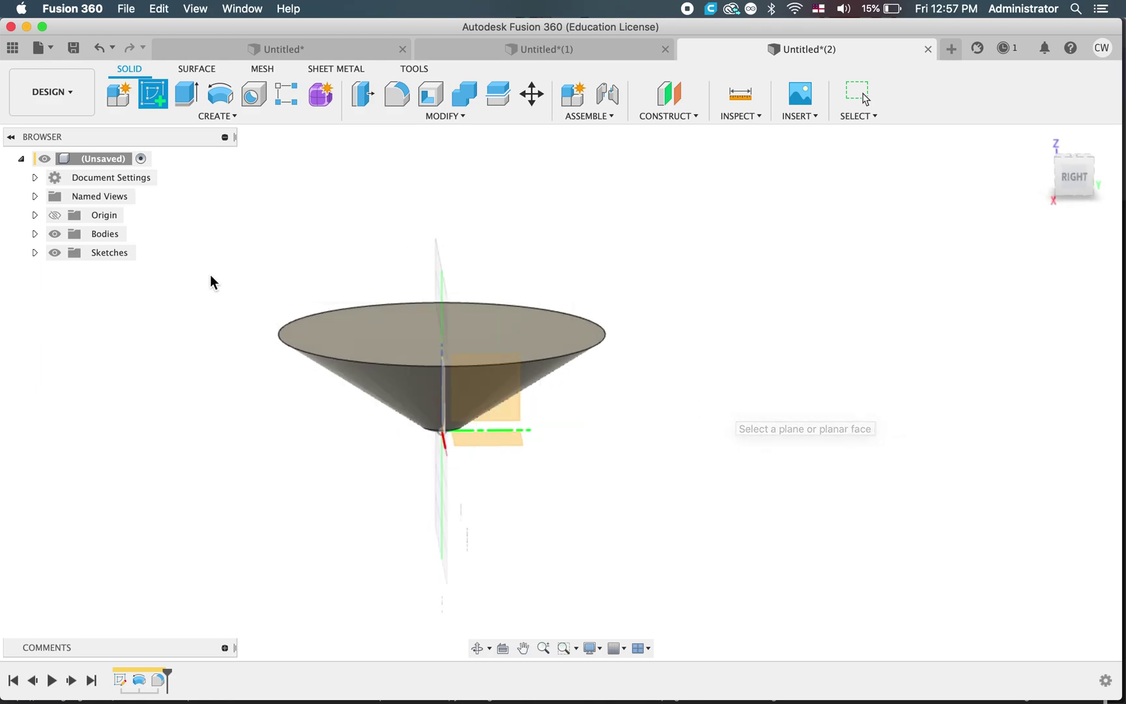
{"action": "left_click", "coordinate": [56, 216]}
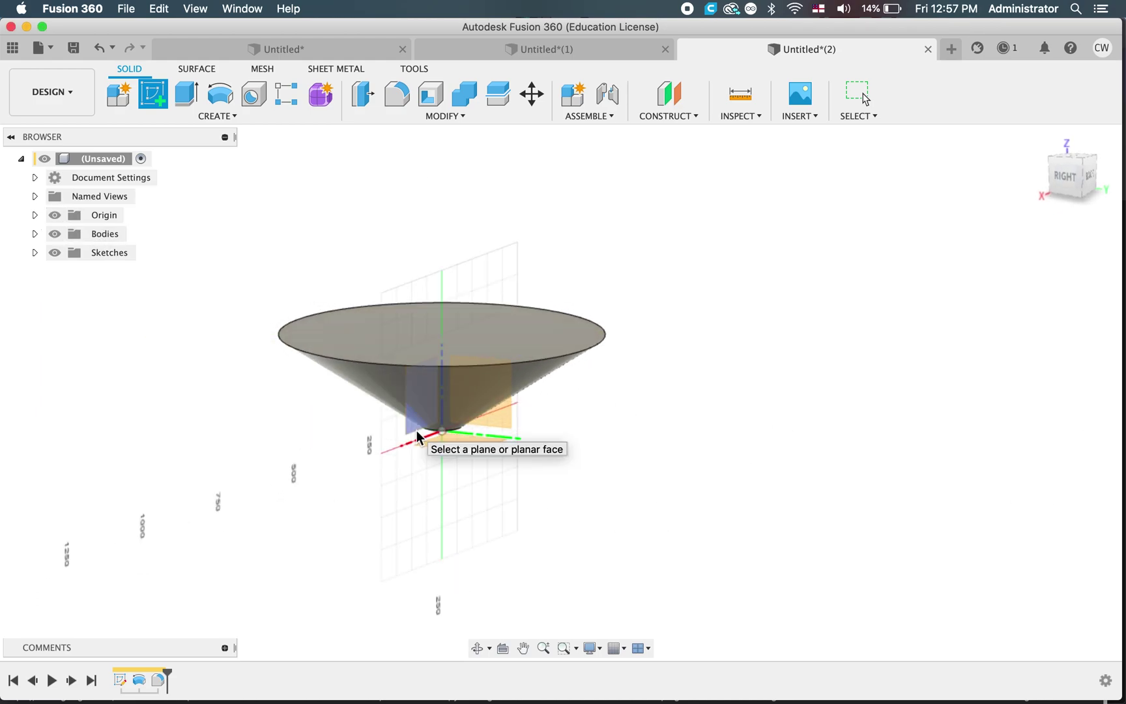
{"action": "left_click", "coordinate": [492, 422]}
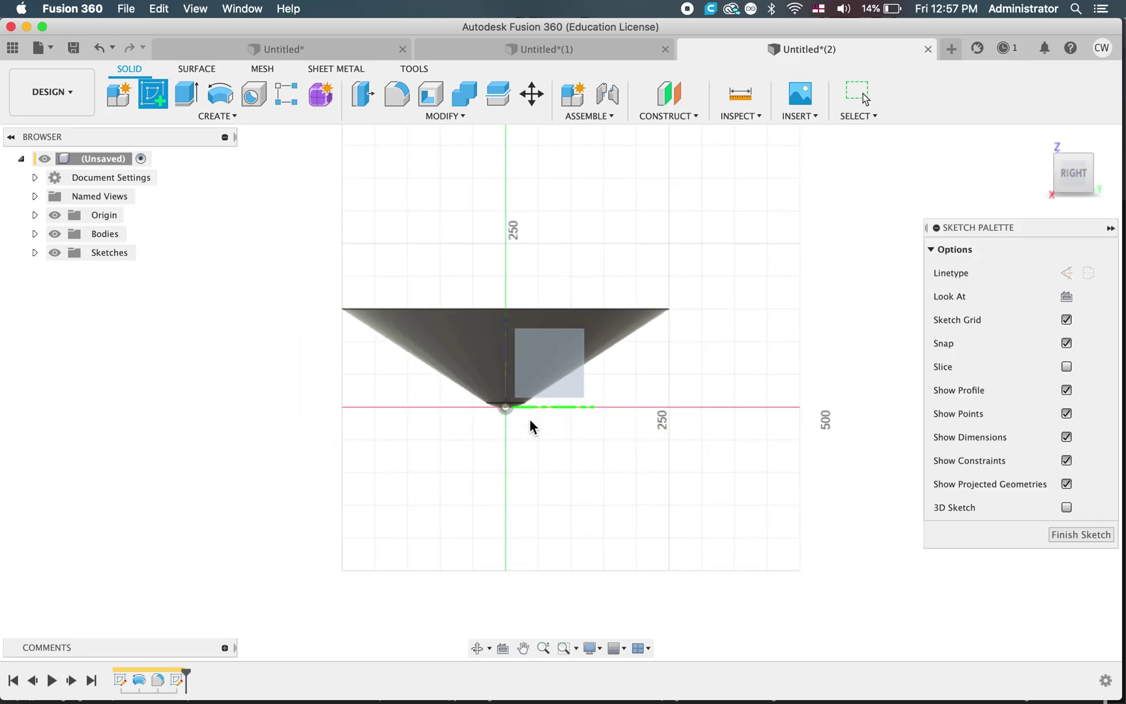
{"action": "scroll", "coordinate": [530, 419], "scroll_direction": "up", "scroll_amount": 5}
Study the legs in the acacia wood kava bowl photo in Brave, and go back to the Fusion 360 sketch.
{"action": "key", "text": "ctrl+Up"}
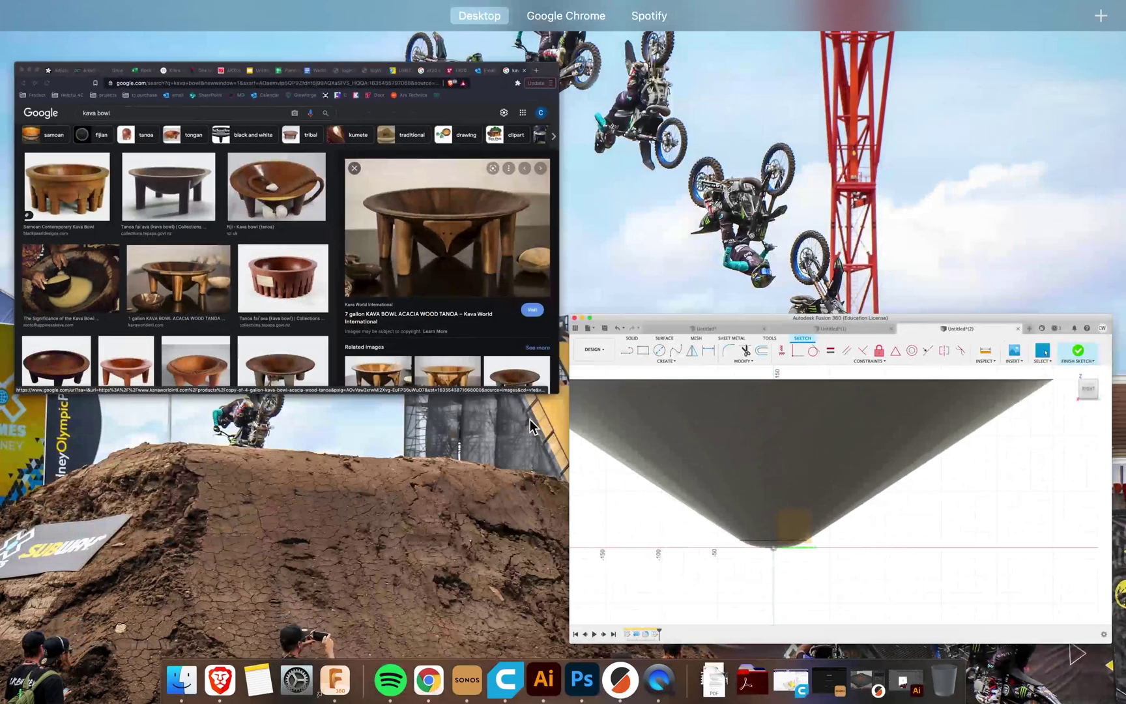
{"action": "left_click", "coordinate": [389, 279]}
{"action": "left_click", "coordinate": [389, 278]}
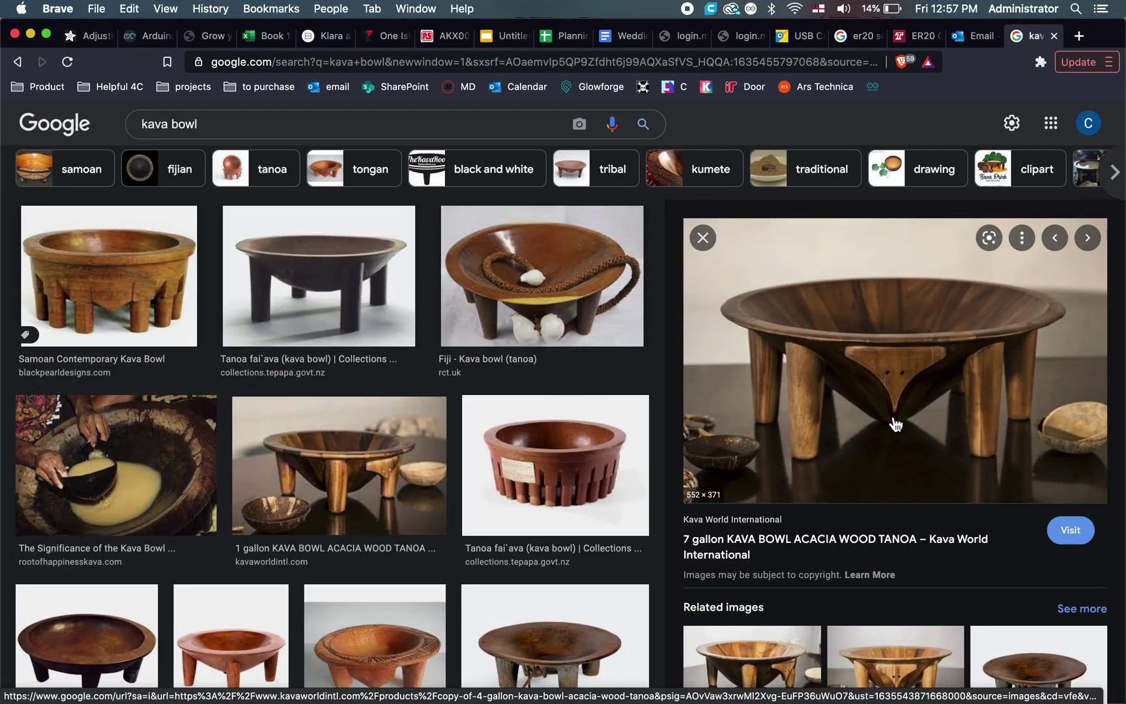
{"action": "key", "text": "ctrl+Up"}
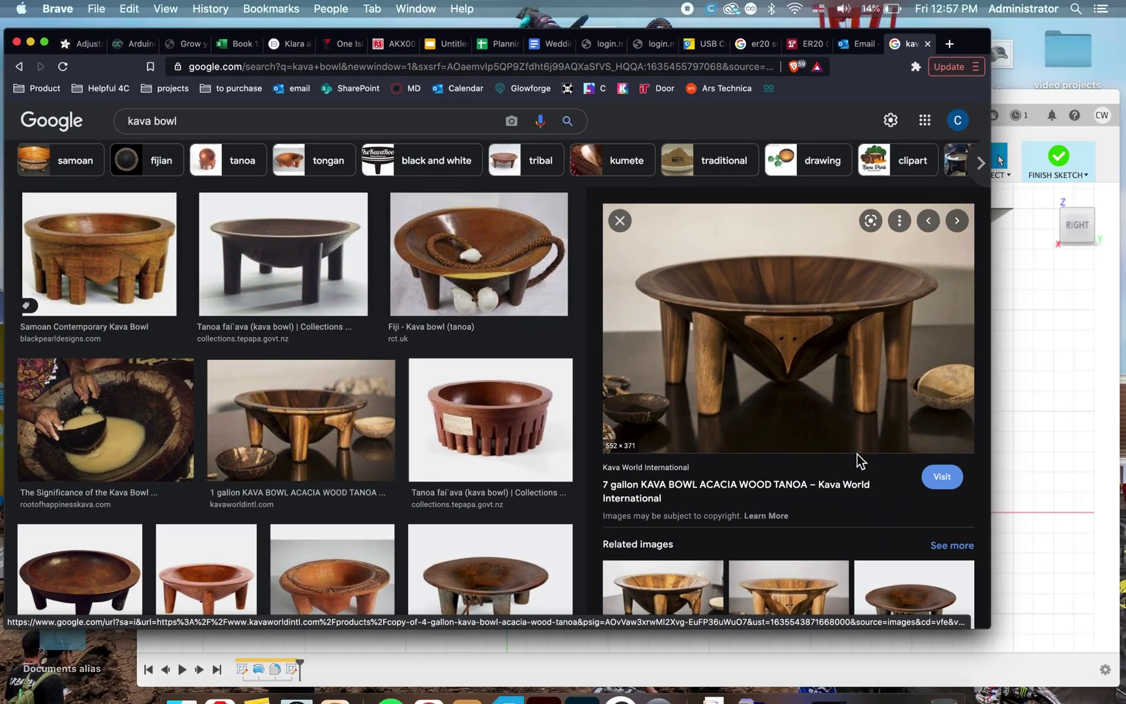
{"action": "left_click", "coordinate": [767, 445]}
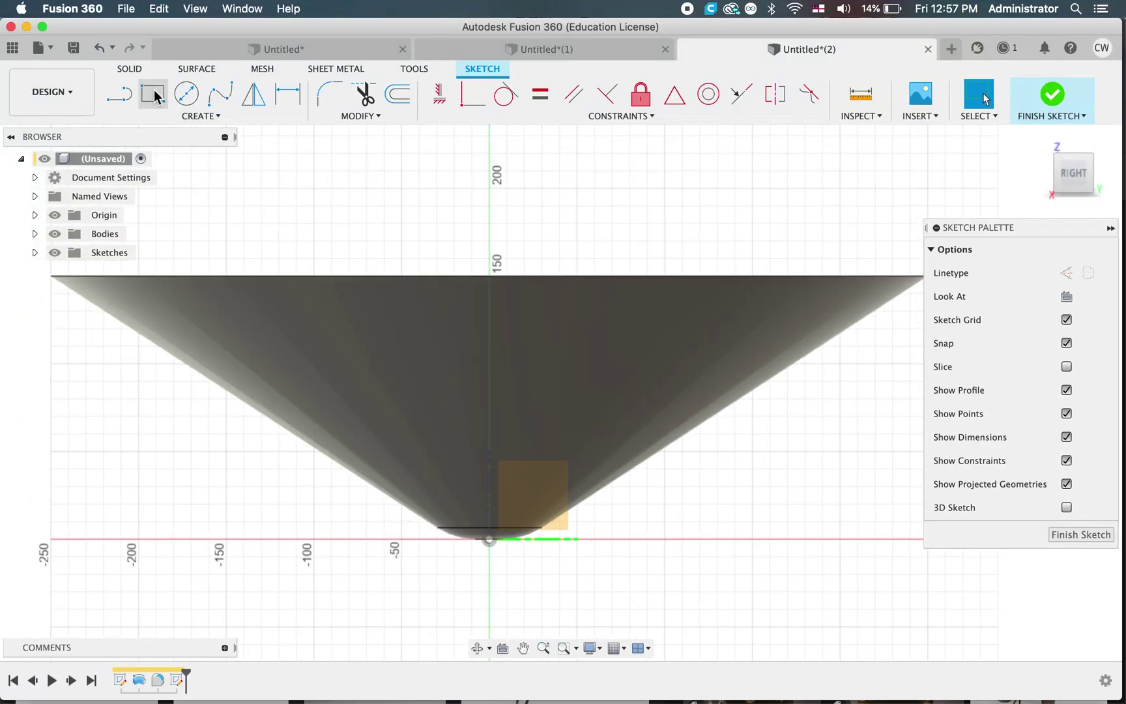
Sketch a horizontal line about 110 mm long from the vertical axis just below the rim, with a short vertical line down from its outer end.
{"action": "left_click", "coordinate": [119, 95]}
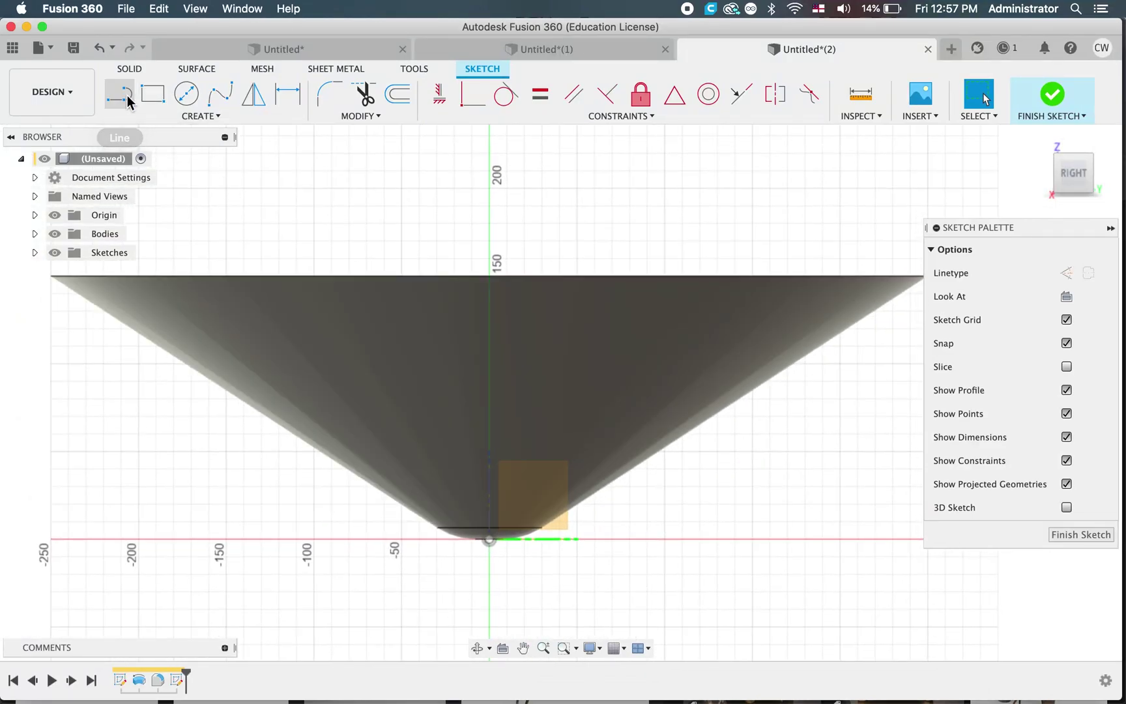
{"action": "left_click", "coordinate": [490, 293]}
{"action": "left_click", "coordinate": [490, 294]}
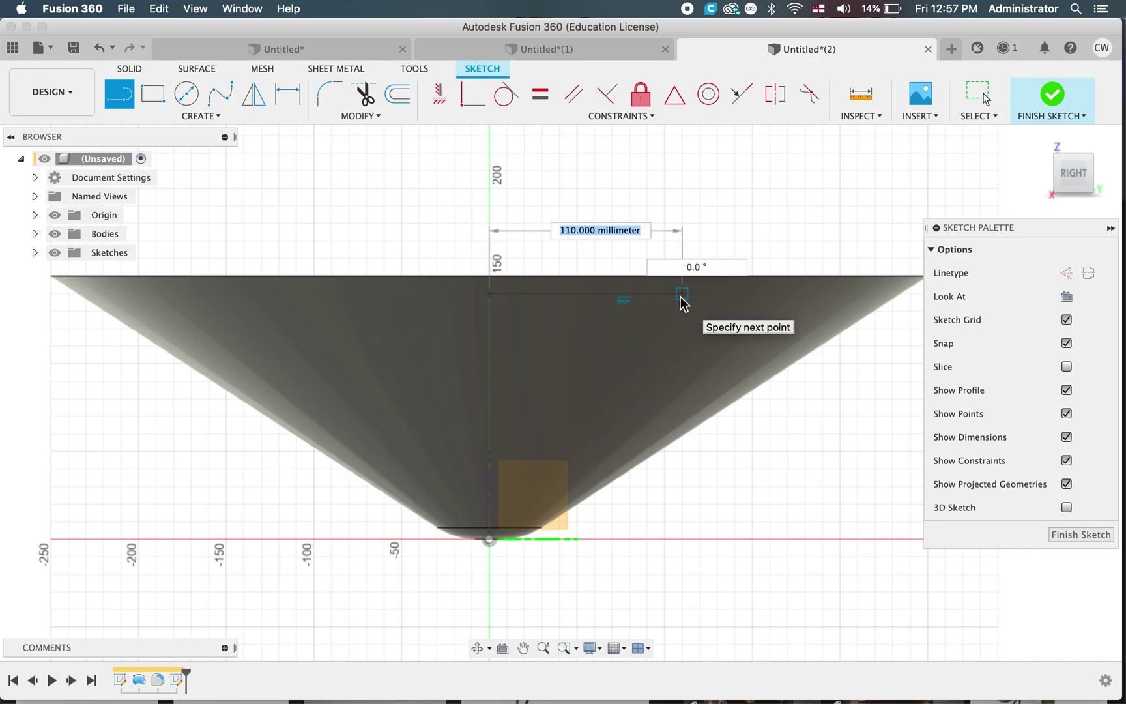
{"action": "left_click", "coordinate": [681, 297]}
{"action": "key", "text": "ctrl+Up"}
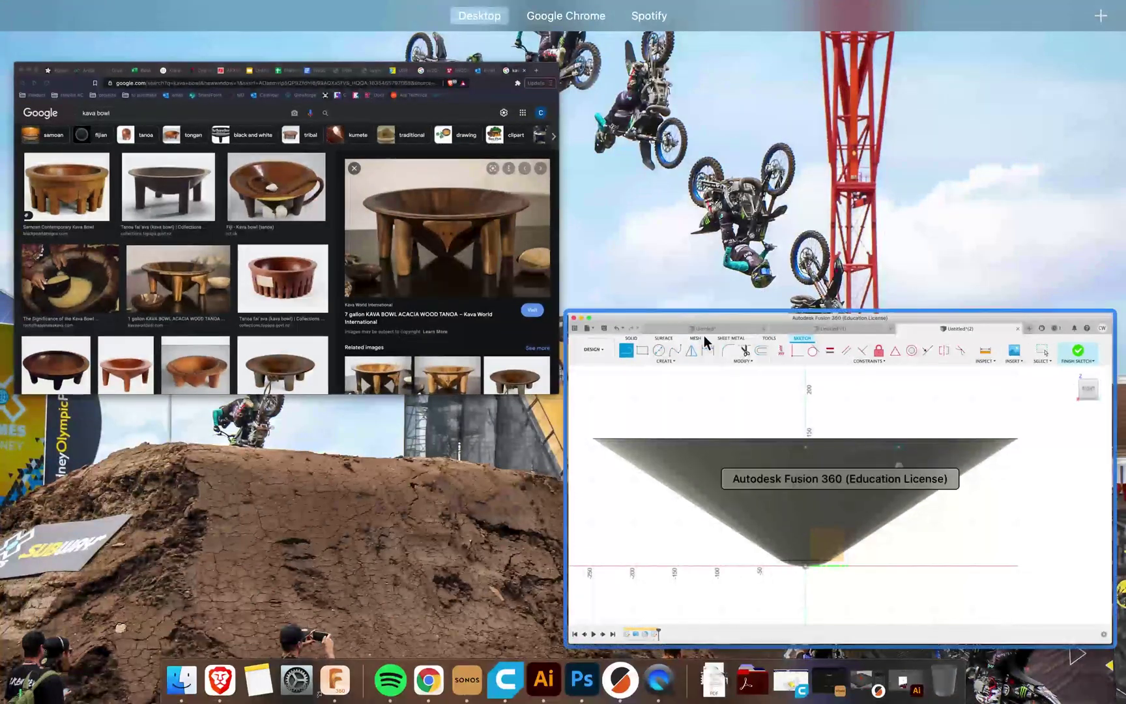
{"action": "left_click", "coordinate": [797, 420]}
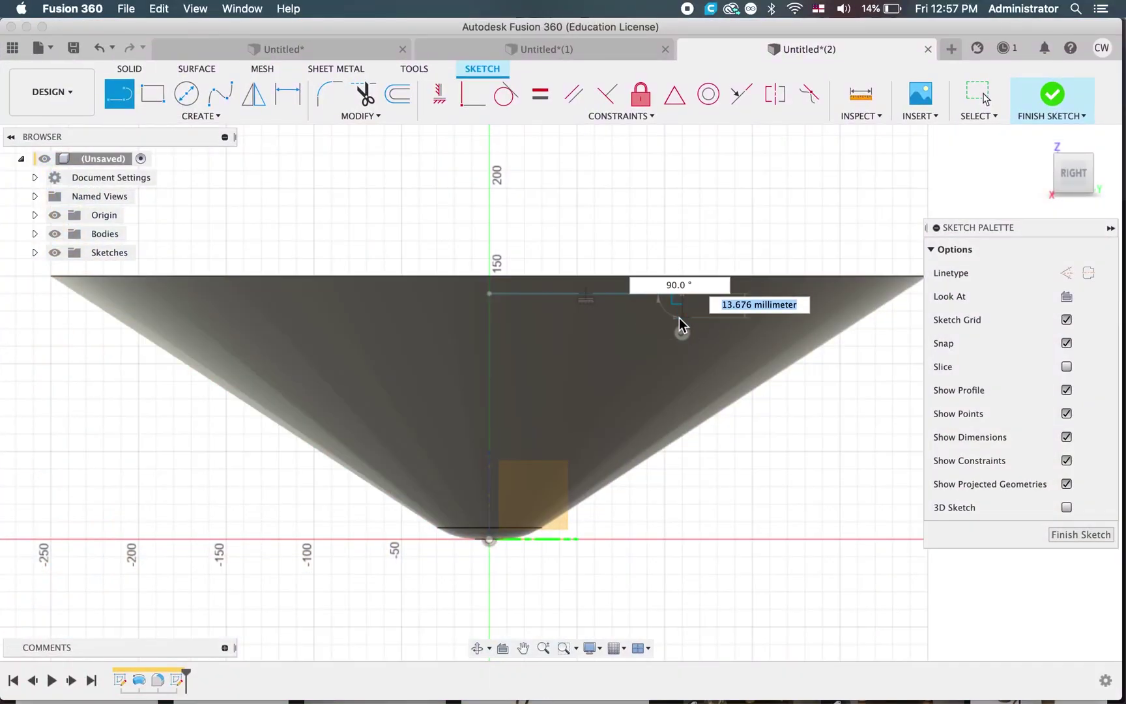
{"action": "left_click", "coordinate": [679, 317]}
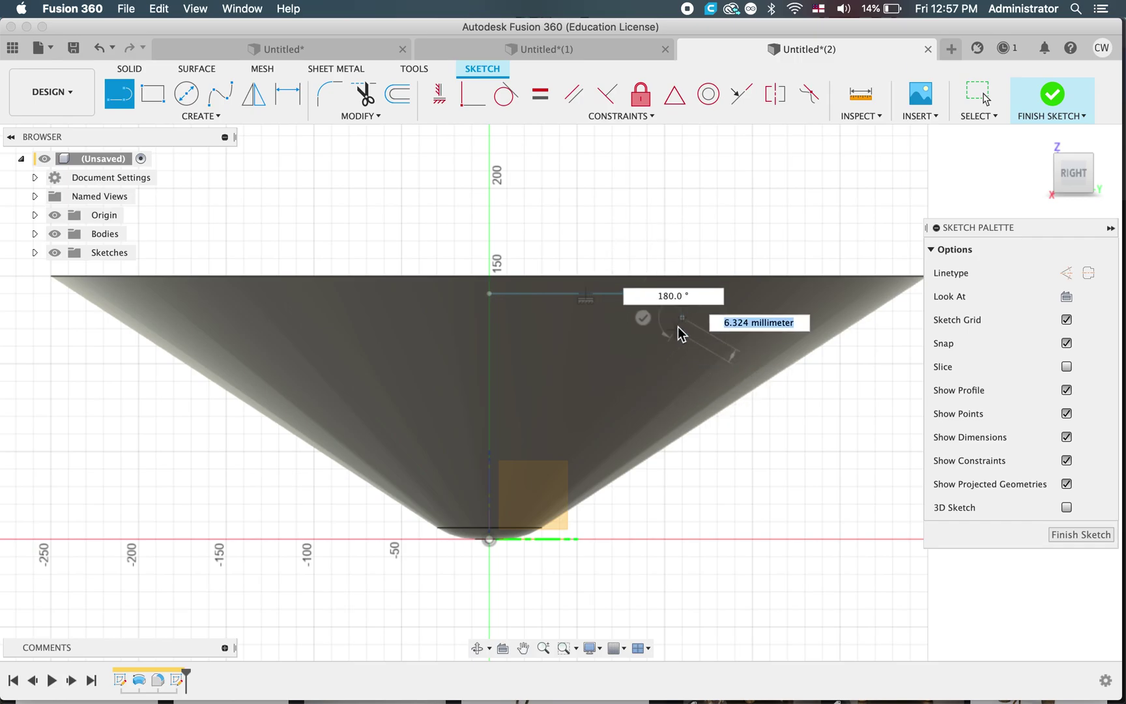
{"action": "key", "text": "Escape"}
{"action": "key", "text": "Escape"}
Study the pointed triangular plate on the acacia wood kava bowl photo in Brave, and return to the Fusion 360 sketch.
{"action": "key", "text": "ctrl+Up"}
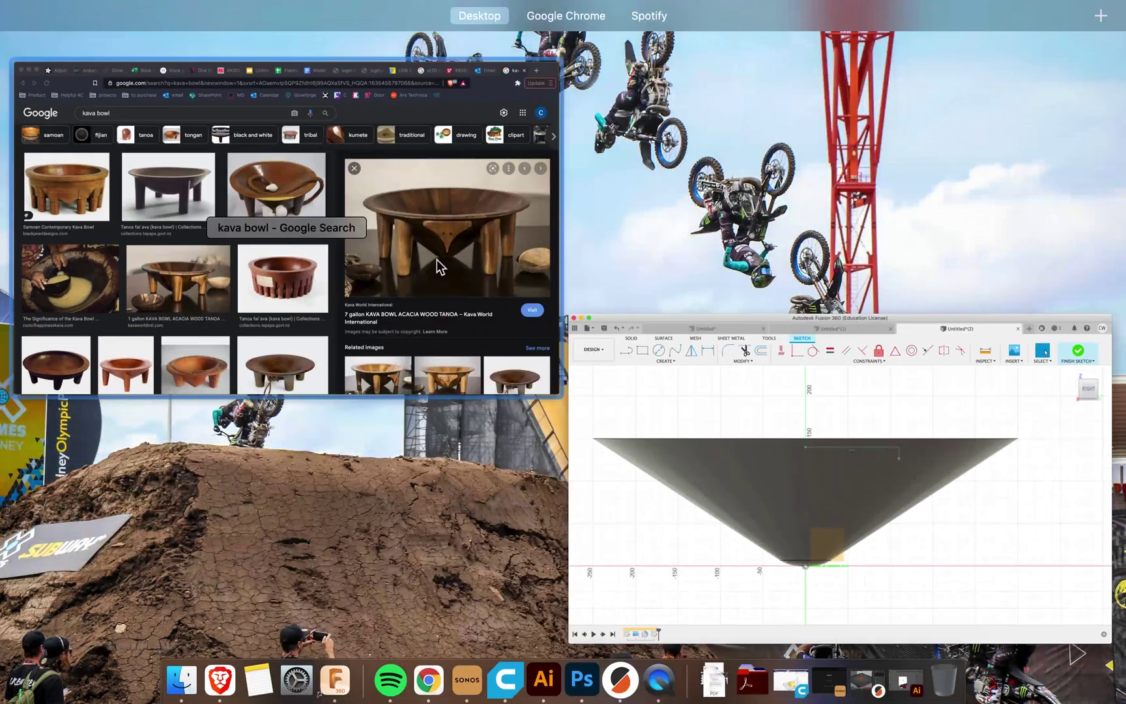
{"action": "left_click", "coordinate": [437, 259]}
{"action": "key", "text": "ctrl+Up"}
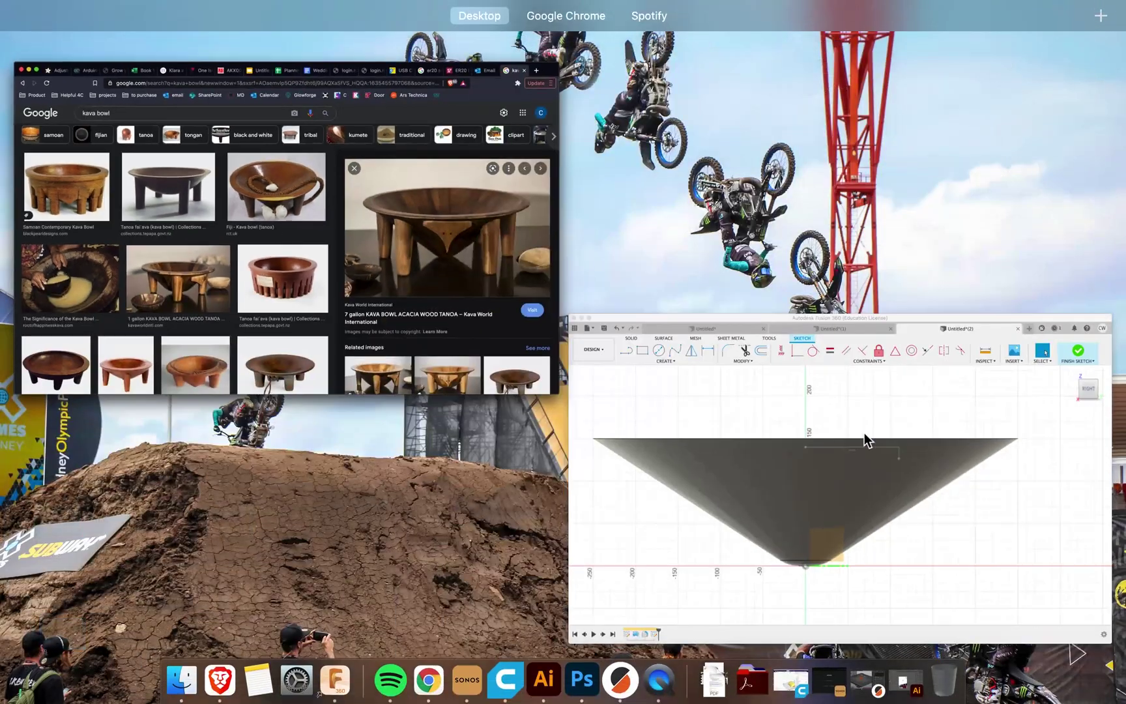
{"action": "left_click", "coordinate": [782, 433]}
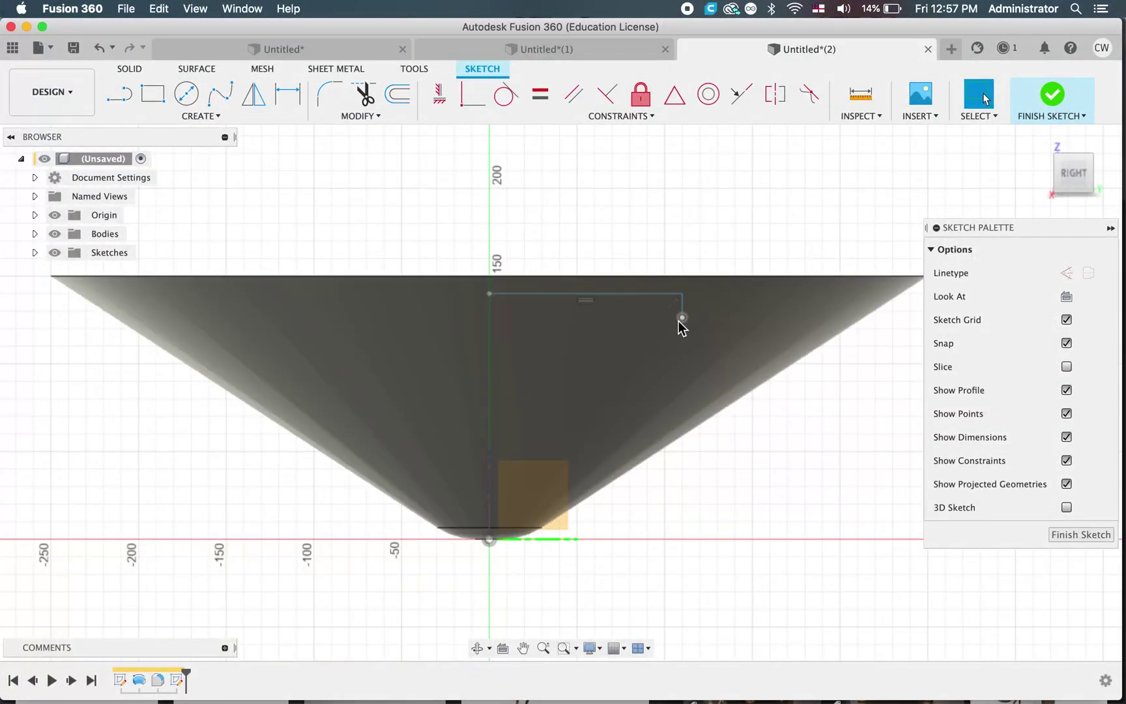
Sketch a two-point spline from the short vertical line's lower end to the vertical axis, about halfway down the bowl.
{"action": "left_click", "coordinate": [224, 98]}
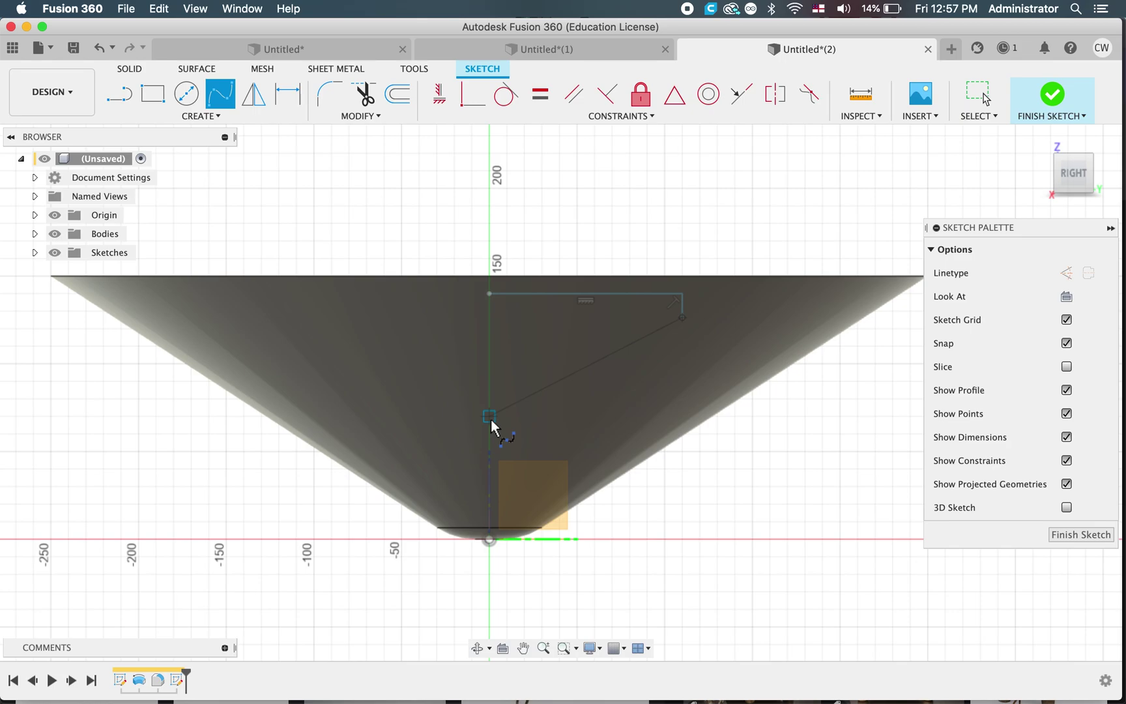
{"action": "left_click", "coordinate": [491, 418]}
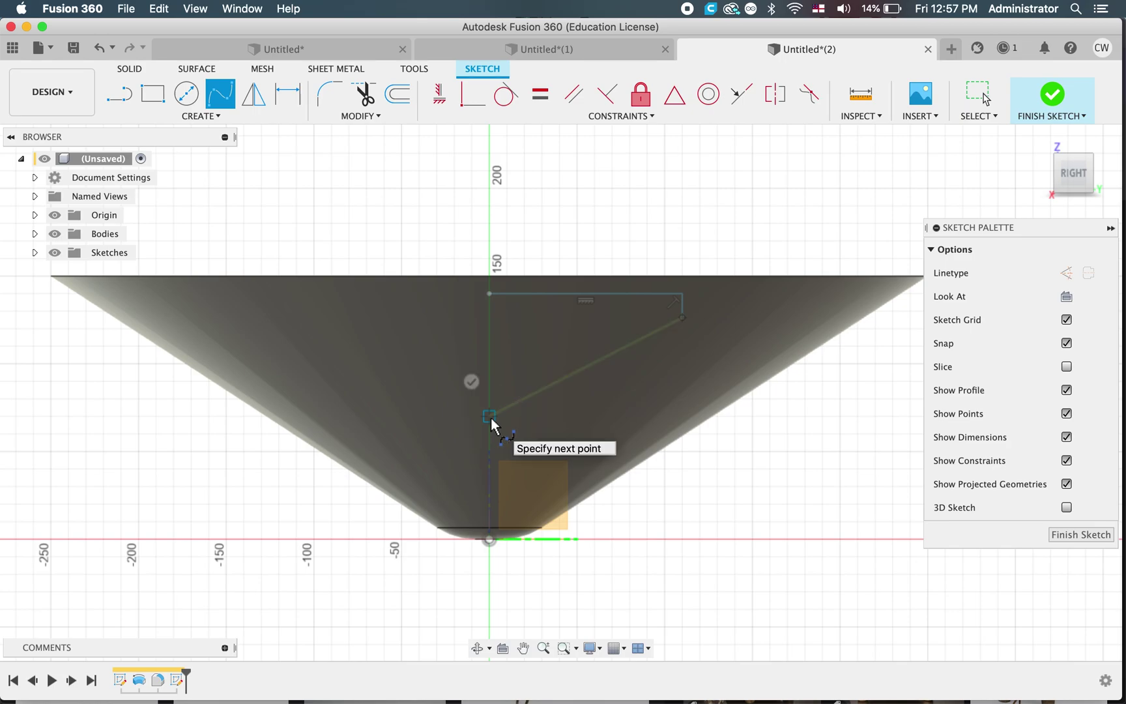
{"action": "left_click", "coordinate": [391, 353]}
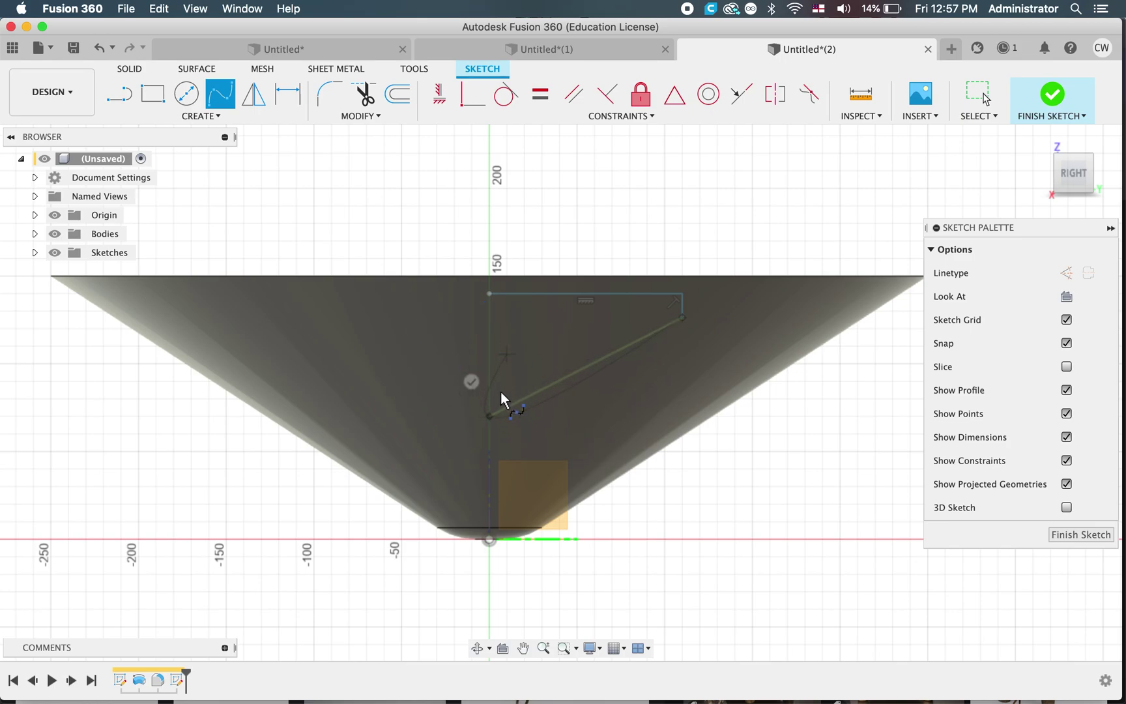
{"action": "key", "text": "Escape"}
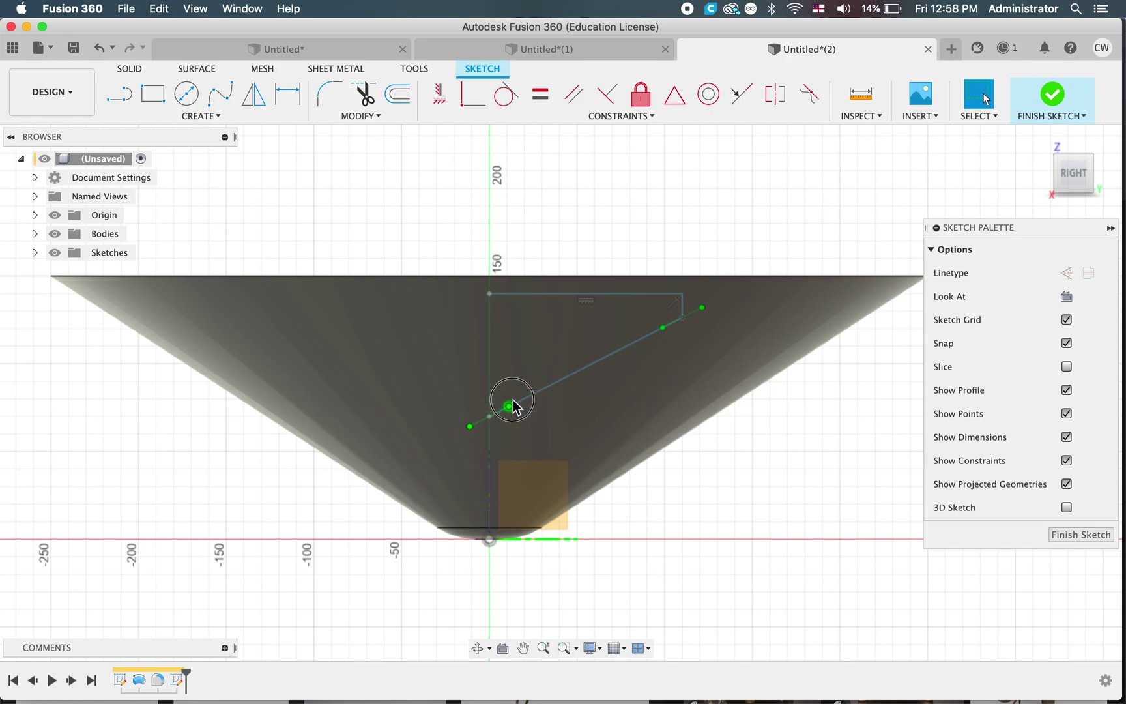
Bend the spline into an arch by moving its lower tangent handle up to about Y 11.7, Z 84.9 mm.
{"action": "left_click", "coordinate": [511, 403]}
{"action": "left_click_drag", "start_coordinate": [512, 396], "coordinate": [510, 390]}
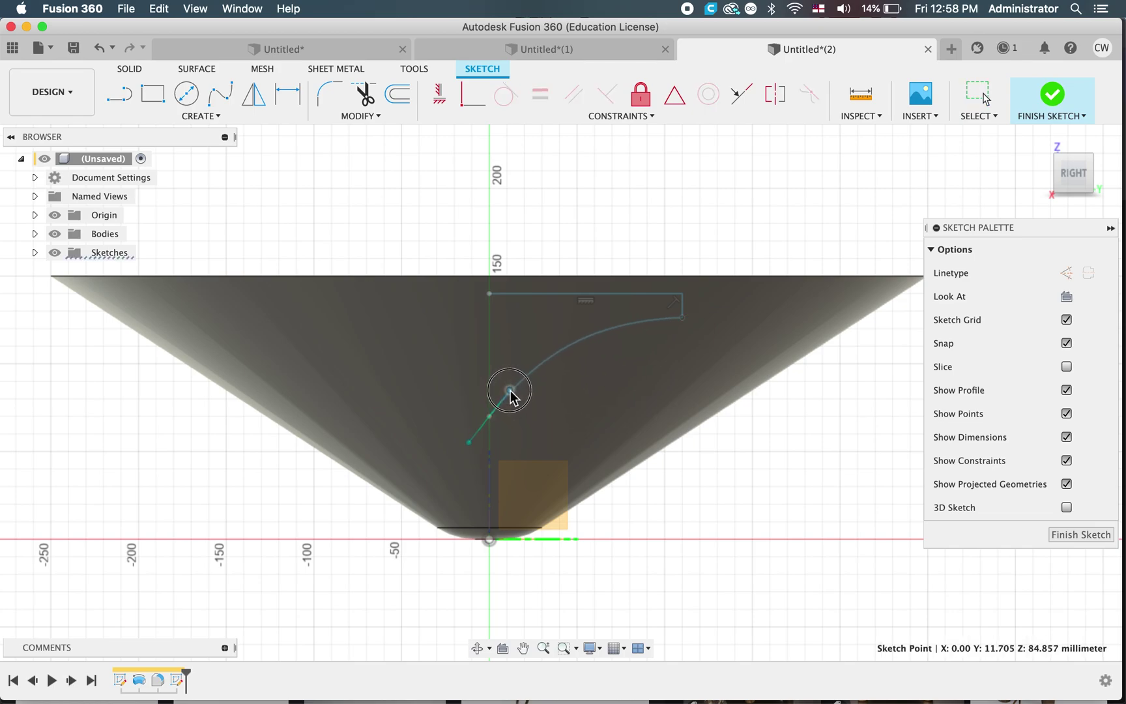
{"action": "scroll", "coordinate": [561, 405], "scroll_direction": "up", "scroll_amount": 3}
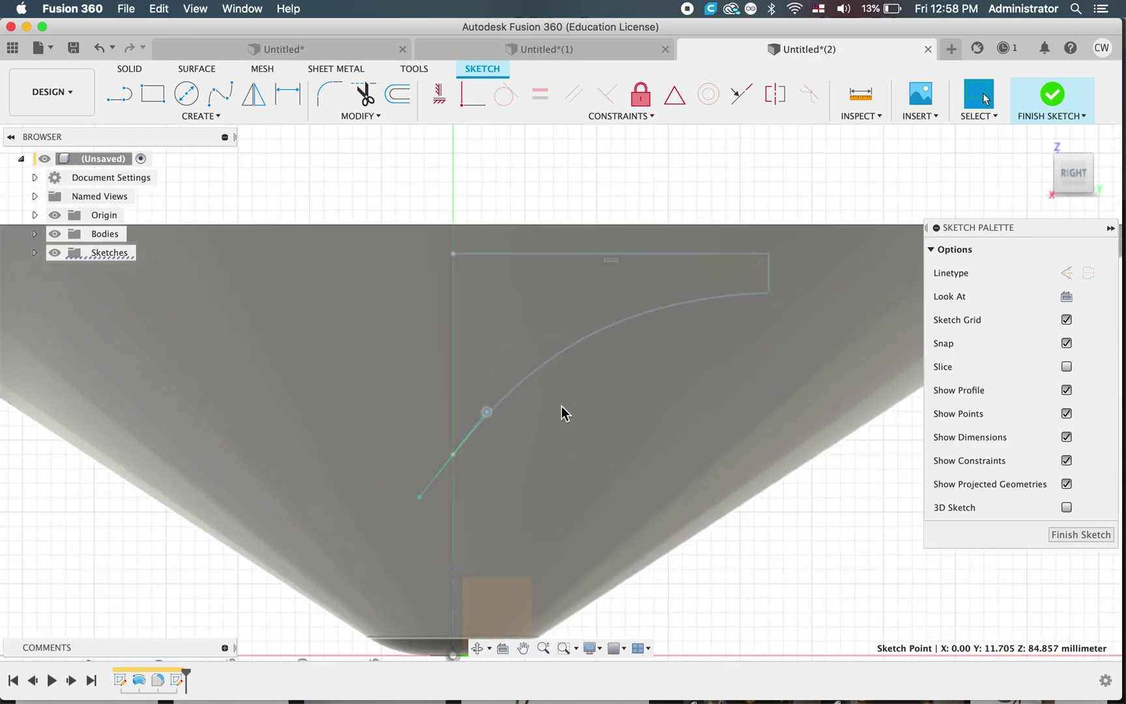
{"action": "scroll", "coordinate": [561, 405], "scroll_direction": "down", "scroll_amount": 3}
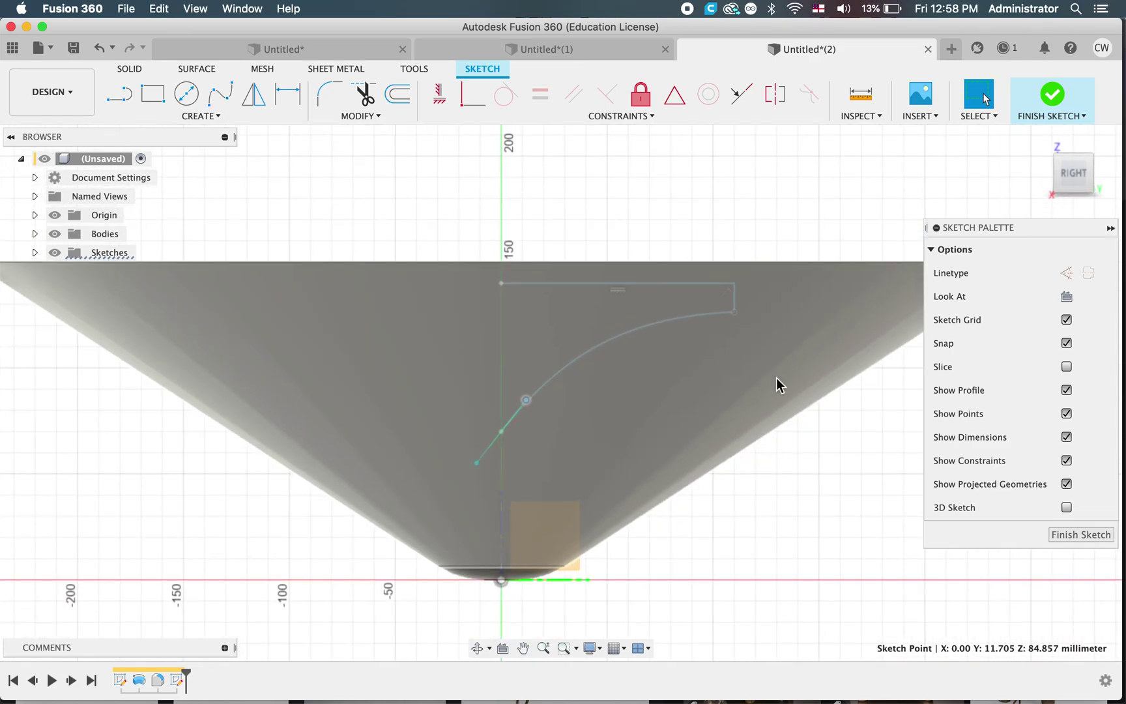
Sketch a short vertical line down the axis from the horizontal line's inner end, and end the line chain there.
{"action": "left_click", "coordinate": [119, 95]}
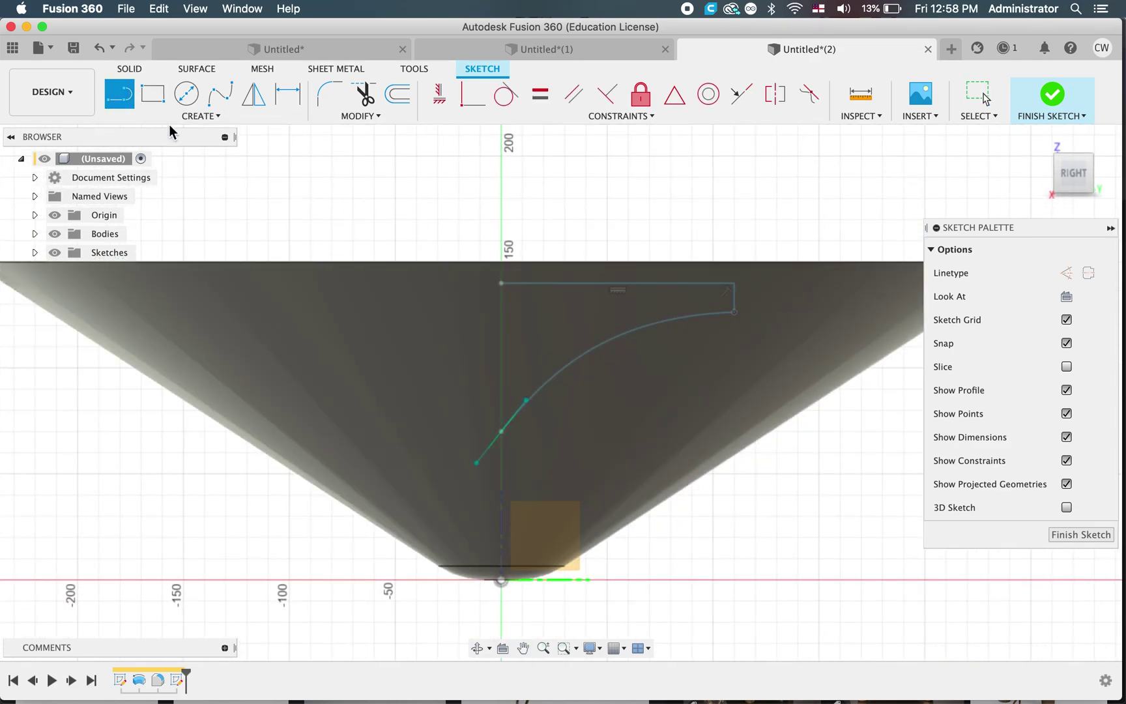
{"action": "left_click", "coordinate": [501, 283]}
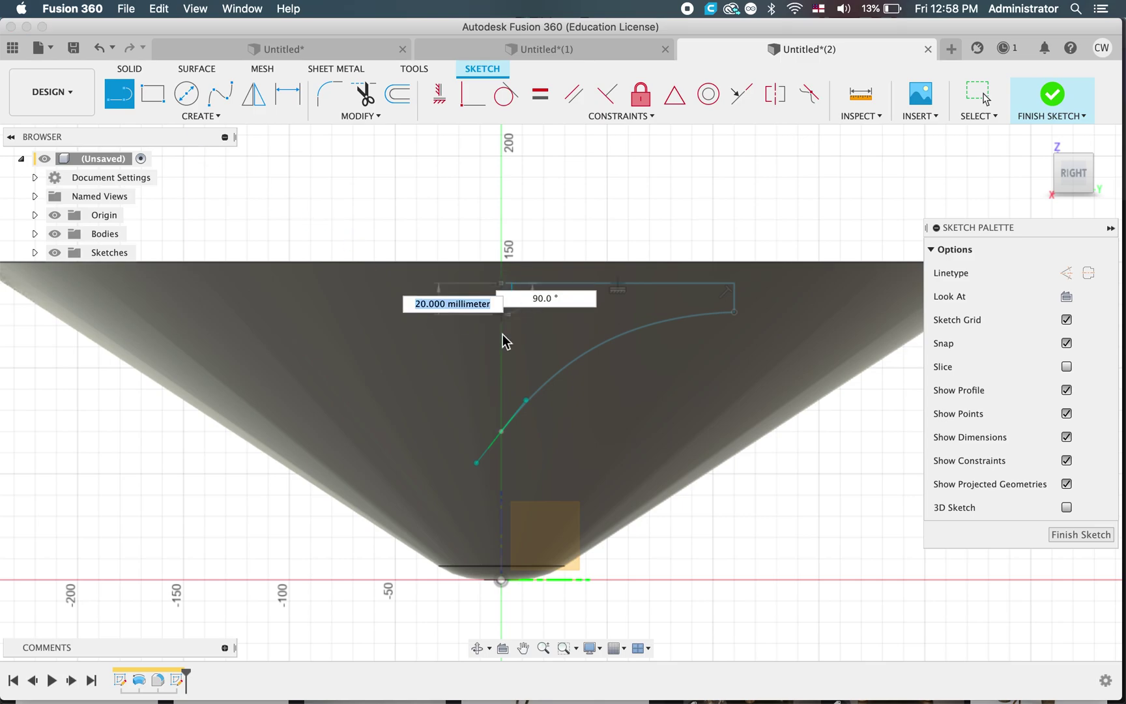
{"action": "left_click", "coordinate": [501, 346]}
{"action": "key", "text": "Tab"}
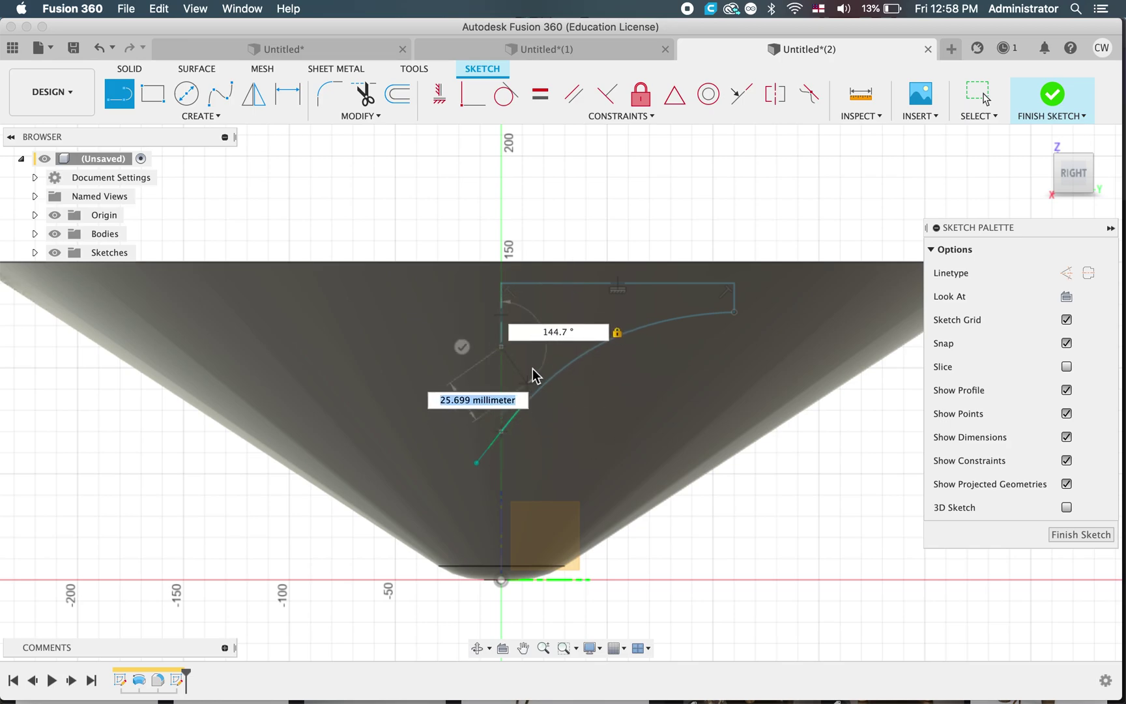
{"action": "key", "text": "Escape"}
Mirror the horizontal line, the outer short vertical line and the spline about the line on the vertical axis.
{"action": "scroll", "coordinate": [526, 364], "scroll_direction": "up", "scroll_amount": 2}
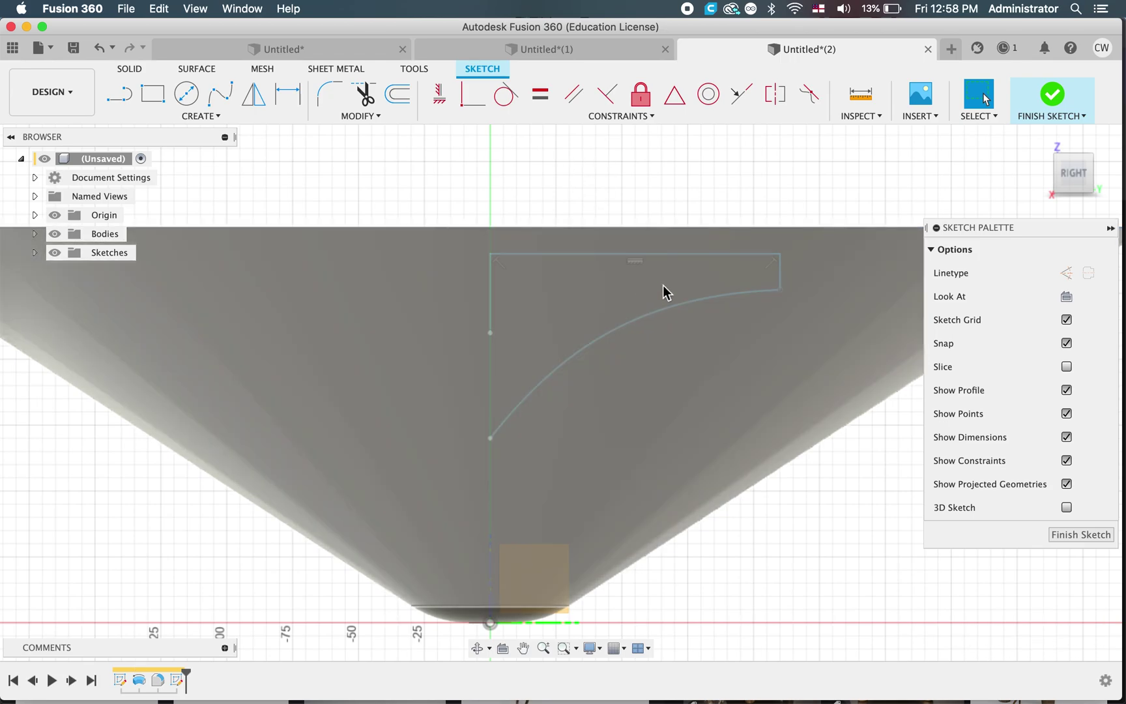
{"action": "left_click", "coordinate": [267, 107]}
{"action": "scroll", "coordinate": [579, 277], "scroll_direction": "right", "scroll_amount": 5}
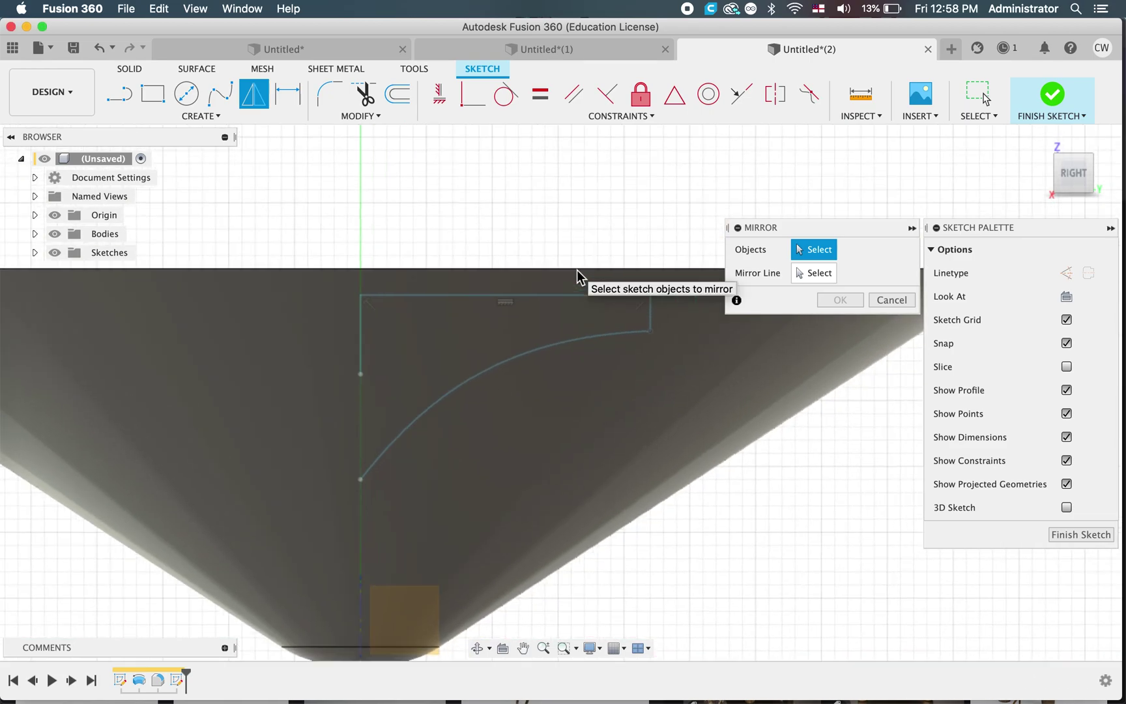
{"action": "left_click", "coordinate": [577, 297]}
{"action": "left_click", "coordinate": [648, 317]}
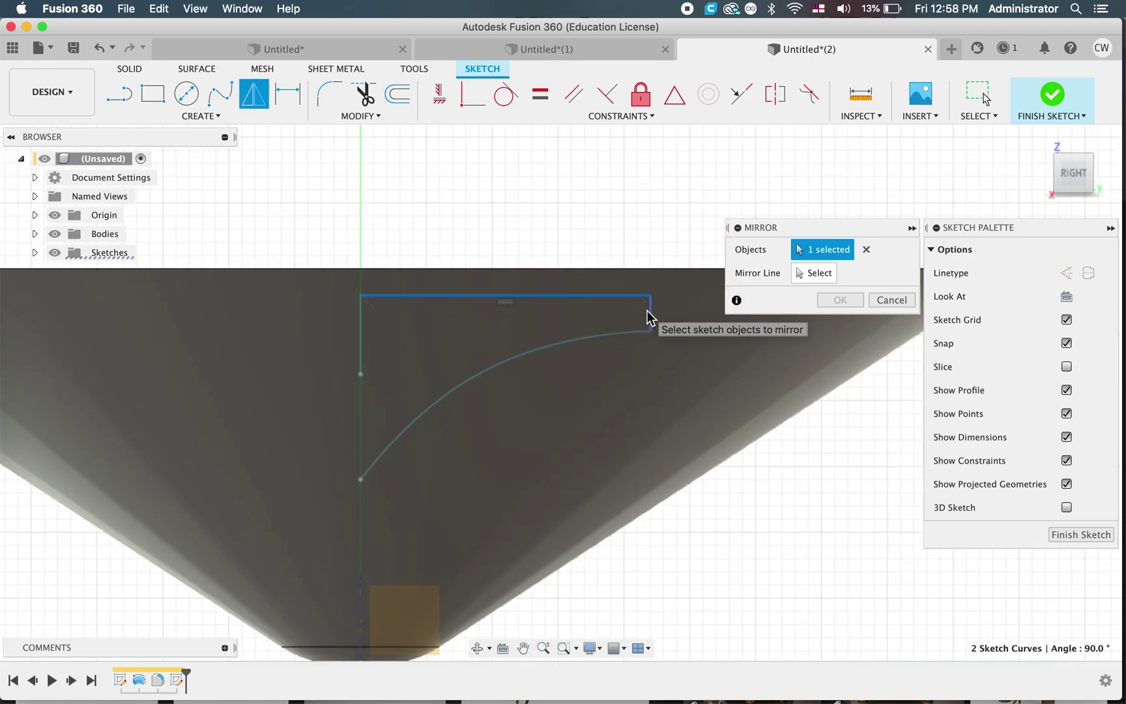
{"action": "left_click", "coordinate": [625, 334]}
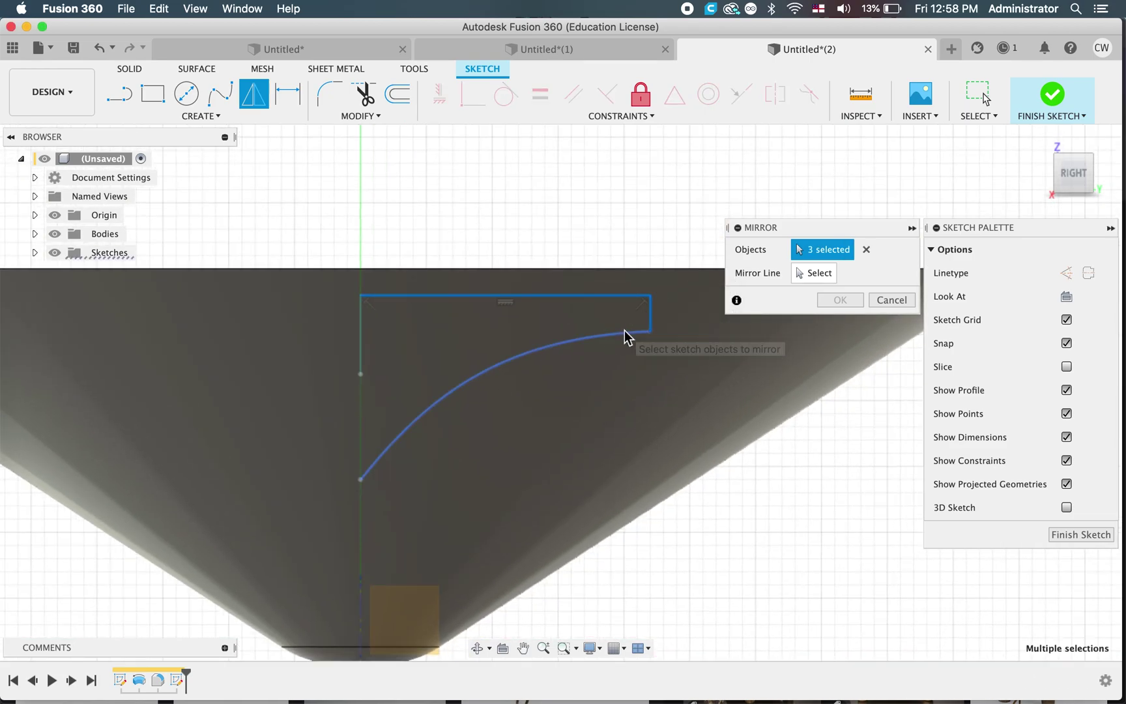
{"action": "left_click", "coordinate": [807, 274]}
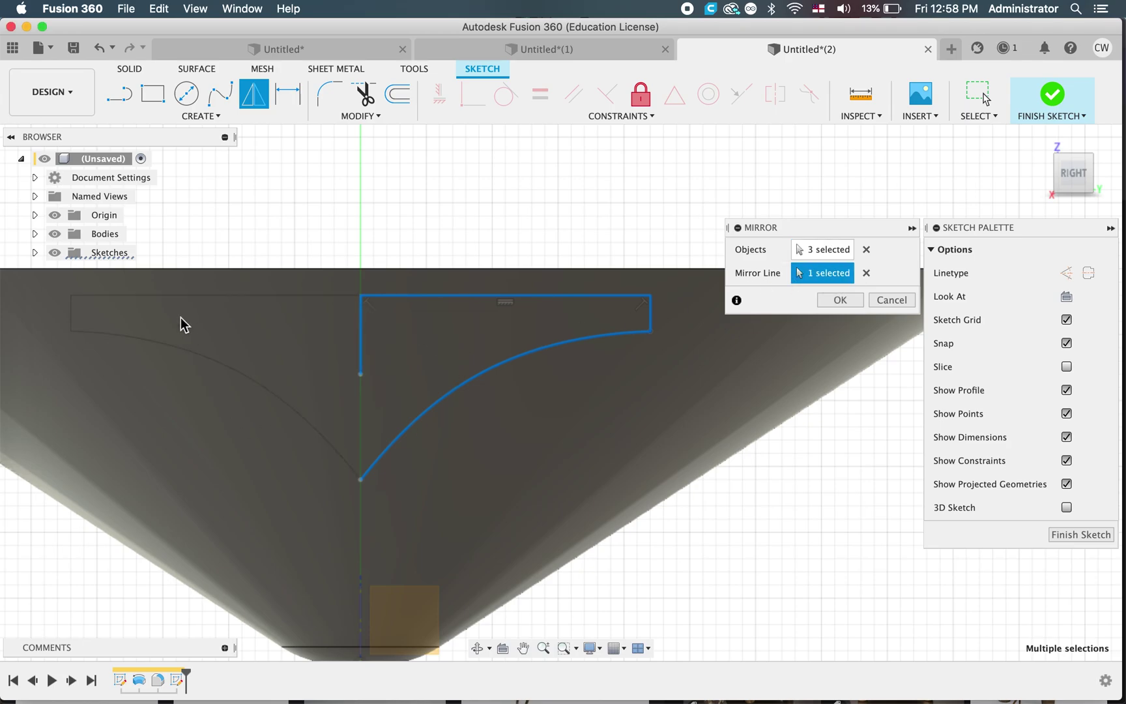
{"action": "left_click", "coordinate": [841, 301]}
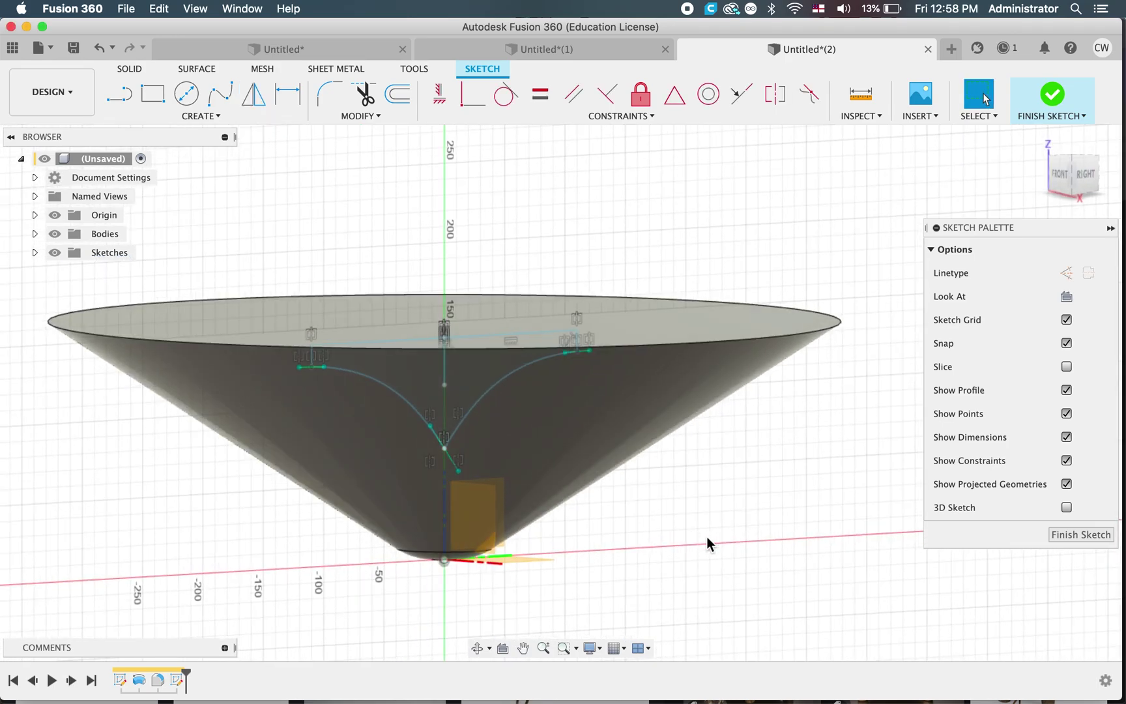
Check the mirrored triangular profile inside the bowl from an angle and finish the sketch.
{"action": "scroll", "coordinate": [707, 538], "scroll_direction": "left", "scroll_amount": 5, "text": "shift"}
{"action": "scroll", "coordinate": [731, 513], "scroll_direction": "right", "scroll_amount": 3}
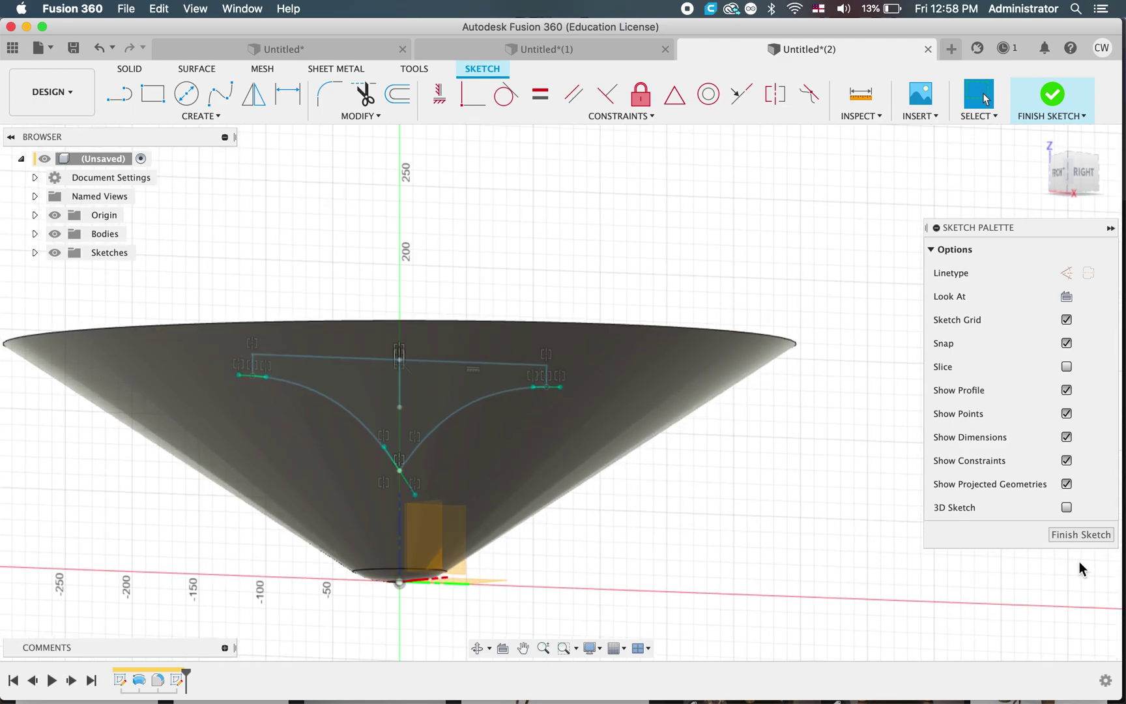
{"action": "left_click", "coordinate": [1070, 542]}
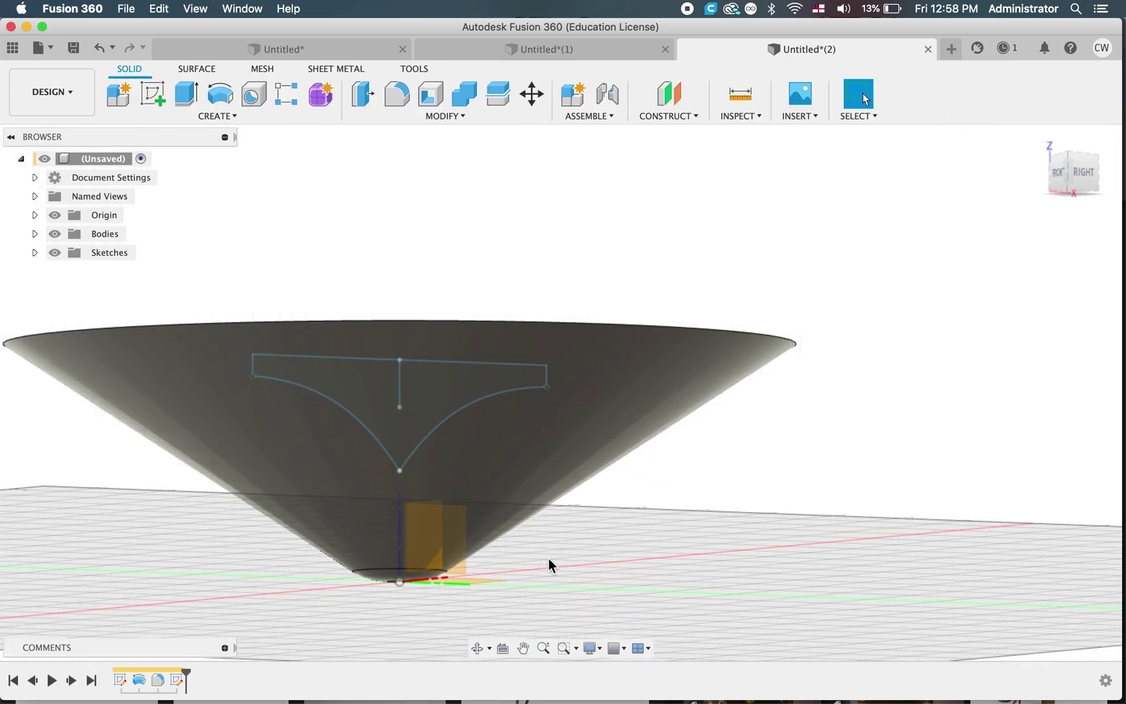
Set up an extrusion of the triangular profile through one side of the bowl with a 240 mm distance and the Join operation.
{"action": "left_click", "coordinate": [186, 95]}
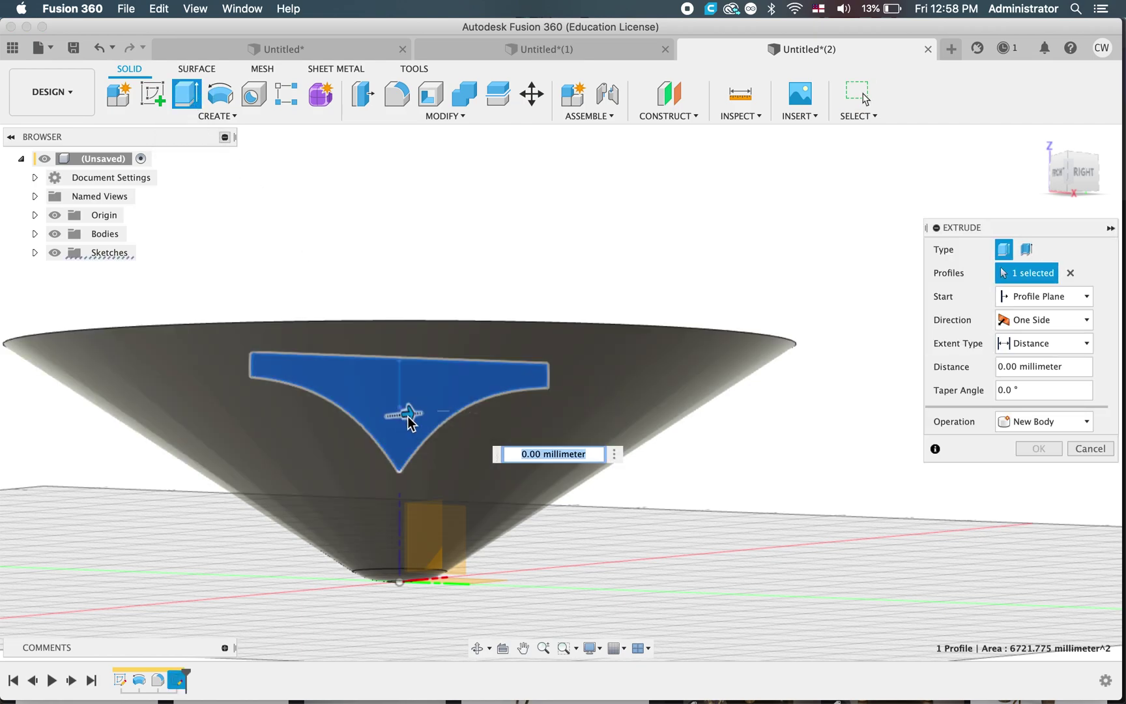
{"action": "left_click_drag", "start_coordinate": [407, 417], "coordinate": [601, 423]}
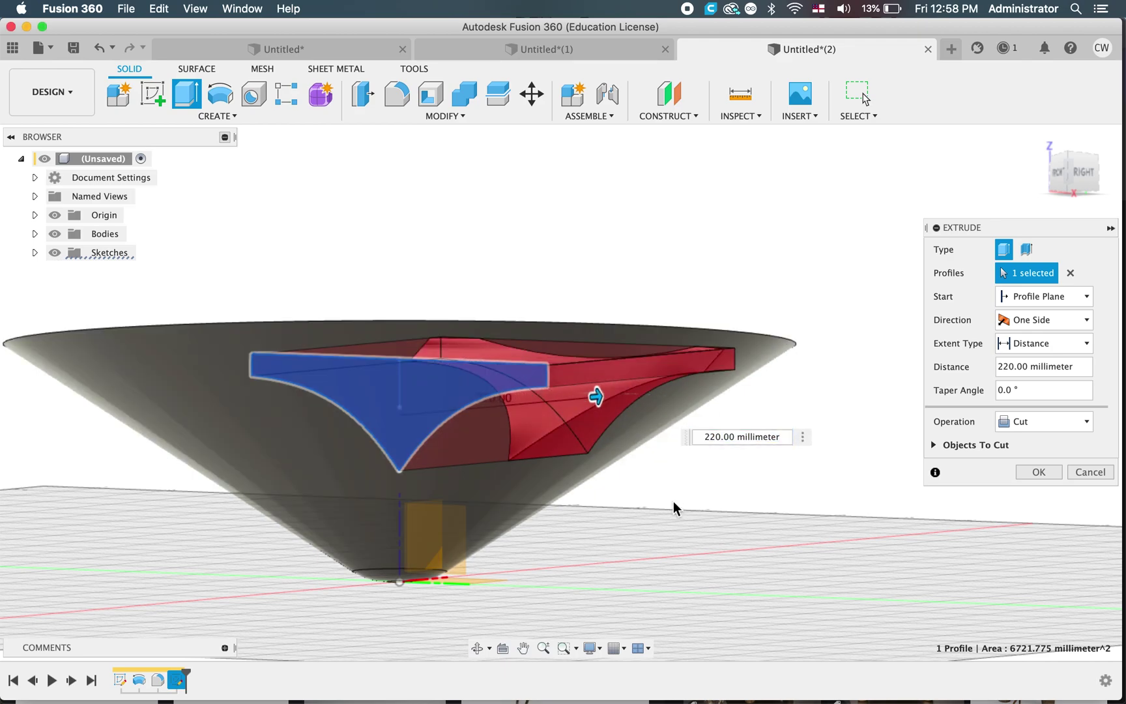
{"action": "left_click", "coordinate": [1041, 423]}
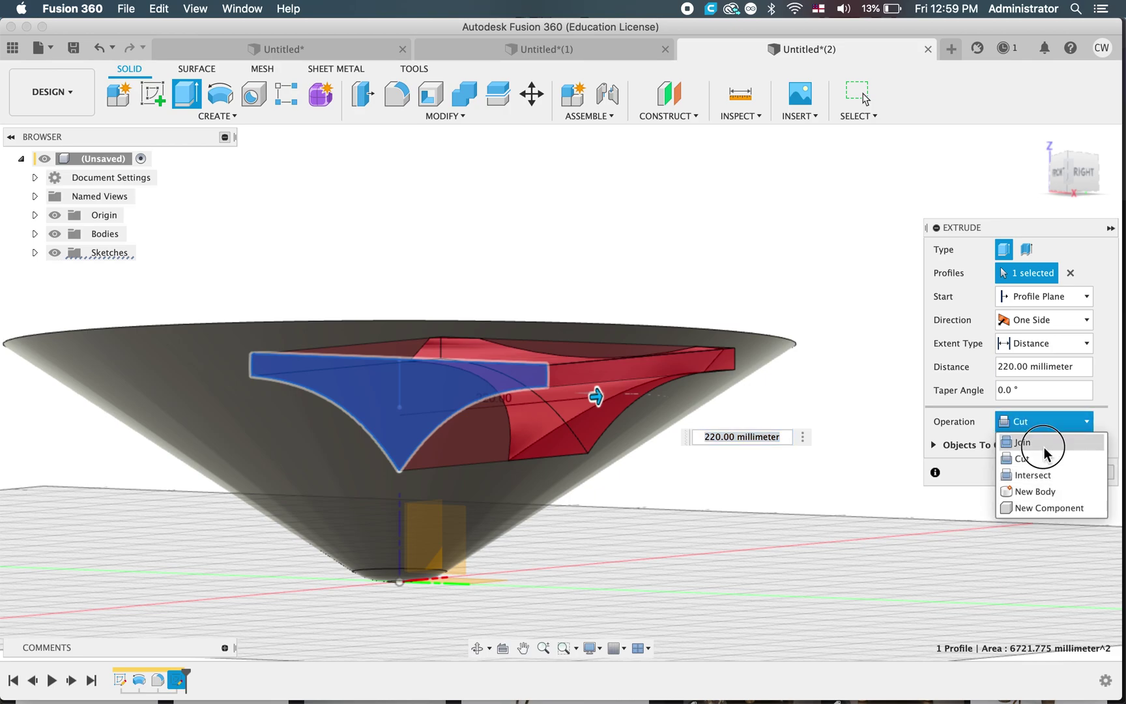
{"action": "left_click", "coordinate": [1036, 442]}
{"action": "scroll", "coordinate": [745, 481], "scroll_direction": "up", "scroll_amount": 10, "text": "shift"}
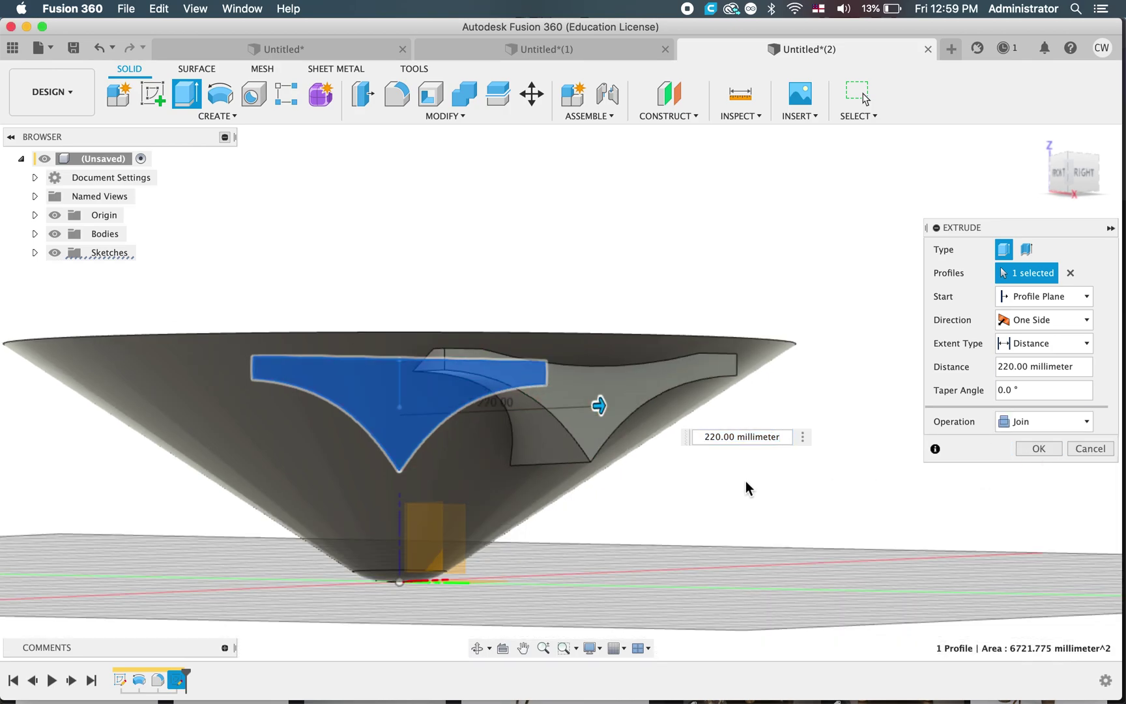
{"action": "left_click_drag", "start_coordinate": [622, 465], "coordinate": [645, 471]}
{"action": "scroll", "coordinate": [647, 472], "scroll_direction": "up", "scroll_amount": 10, "text": "shift"}
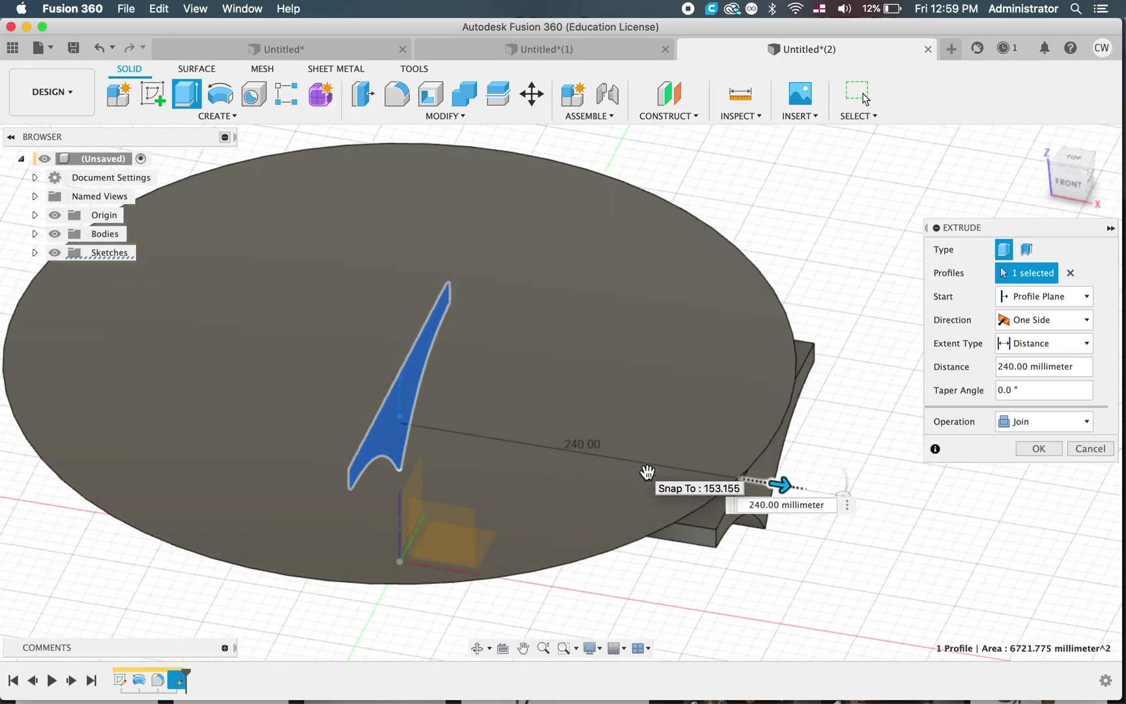
{"action": "scroll", "coordinate": [647, 472], "scroll_direction": "down", "scroll_amount": 5, "text": "shift"}
Compare the extrusion with the triangular plate in the Brave reference photo, and return to Fusion 360.
{"action": "key", "text": "ctrl+Up"}
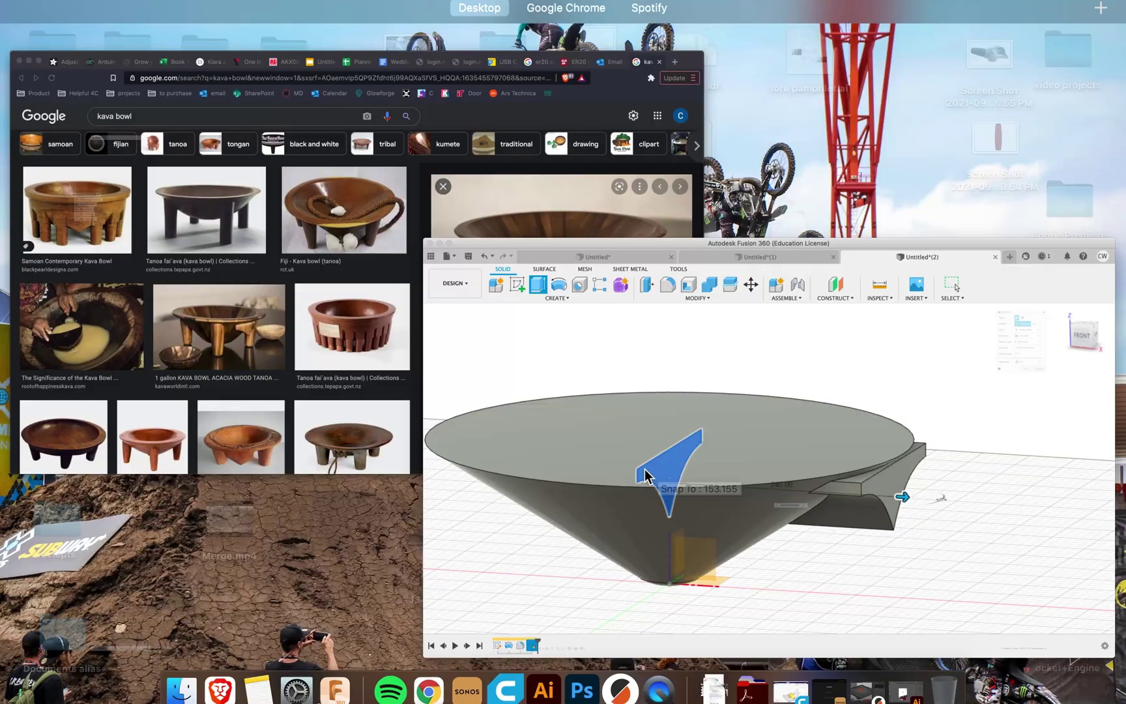
{"action": "left_click", "coordinate": [513, 334]}
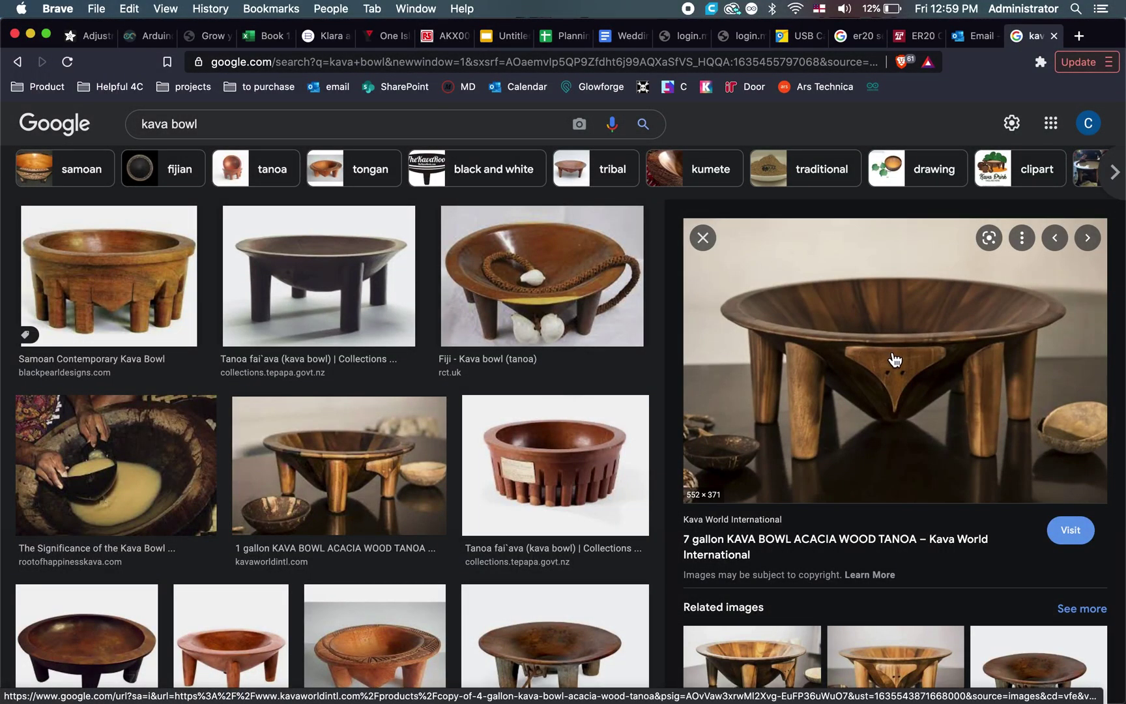
{"action": "key", "text": "ctrl+Up"}
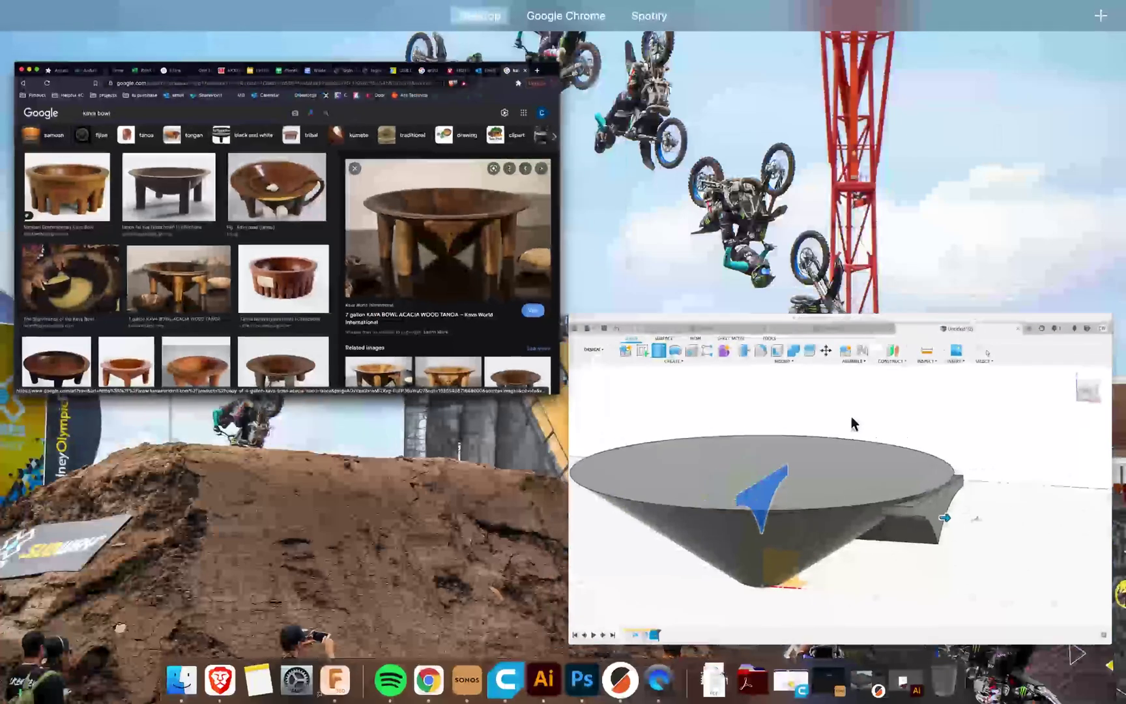
{"action": "left_click", "coordinate": [875, 535]}
Increase the joined extrusion's distance to 270 mm, check it from below and above, and complete it.
{"action": "scroll", "coordinate": [875, 535], "scroll_direction": "up", "scroll_amount": 3}
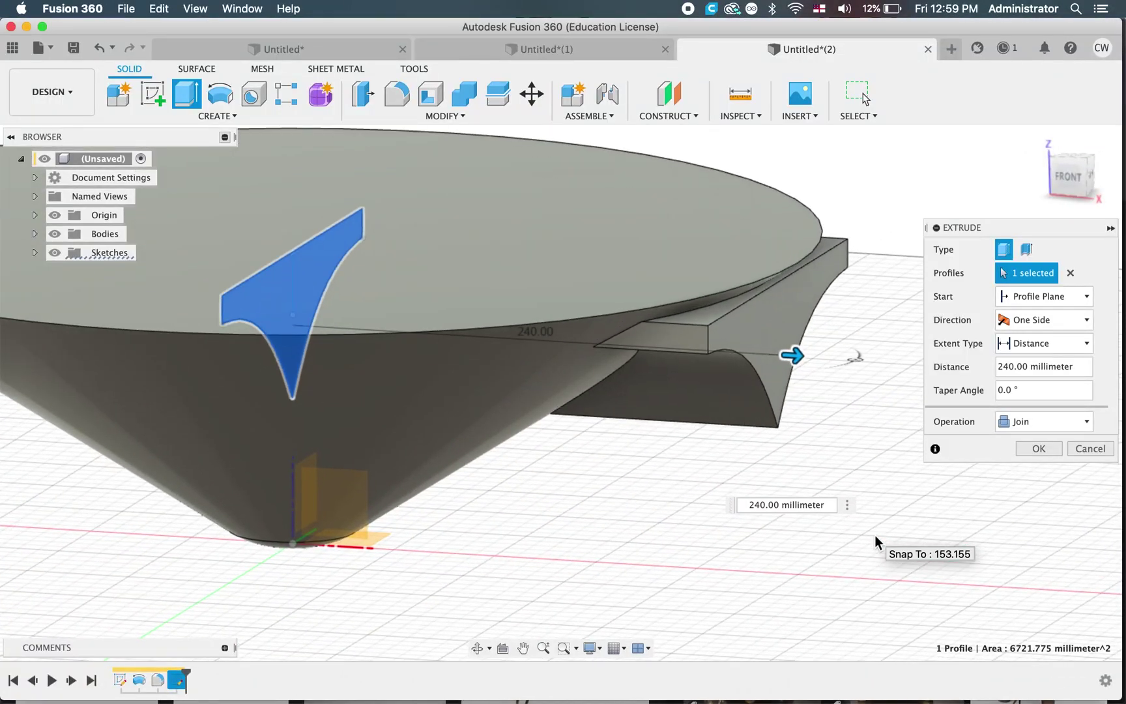
{"action": "scroll", "coordinate": [874, 535], "scroll_direction": "right", "scroll_amount": 1}
{"action": "left_click_drag", "start_coordinate": [773, 359], "coordinate": [842, 368]}
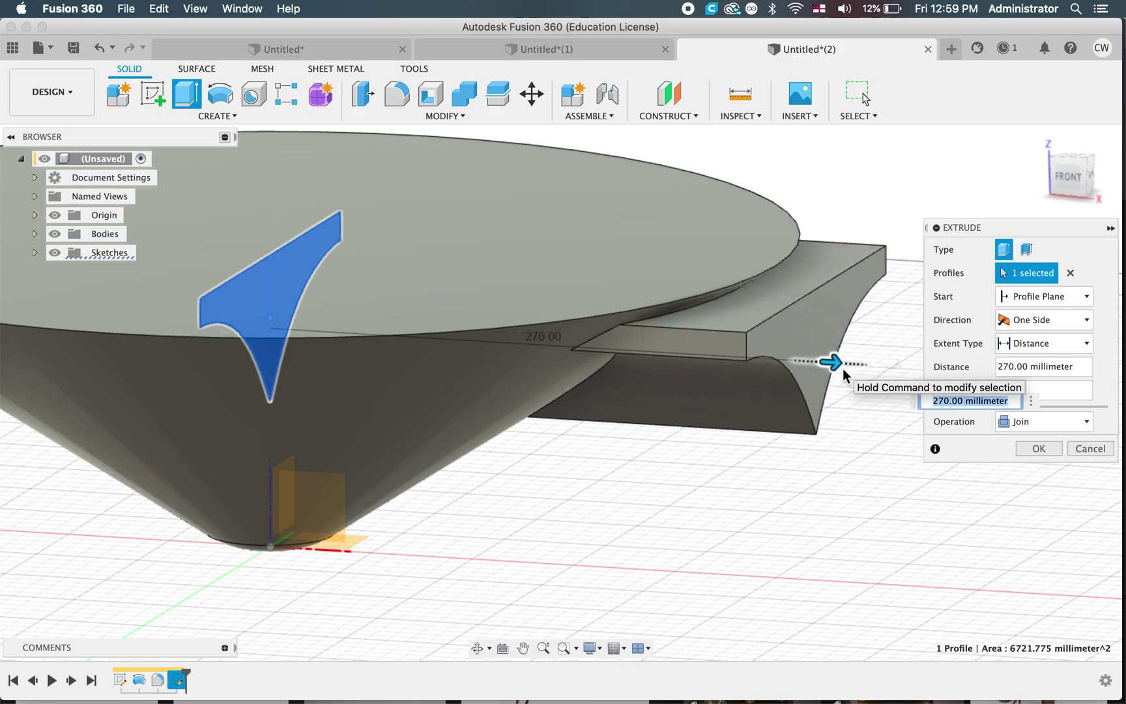
{"action": "scroll", "coordinate": [843, 376], "scroll_direction": "left", "scroll_amount": 4, "text": "shift"}
{"action": "scroll", "coordinate": [777, 496], "scroll_direction": "down", "scroll_amount": 4, "text": "shift"}
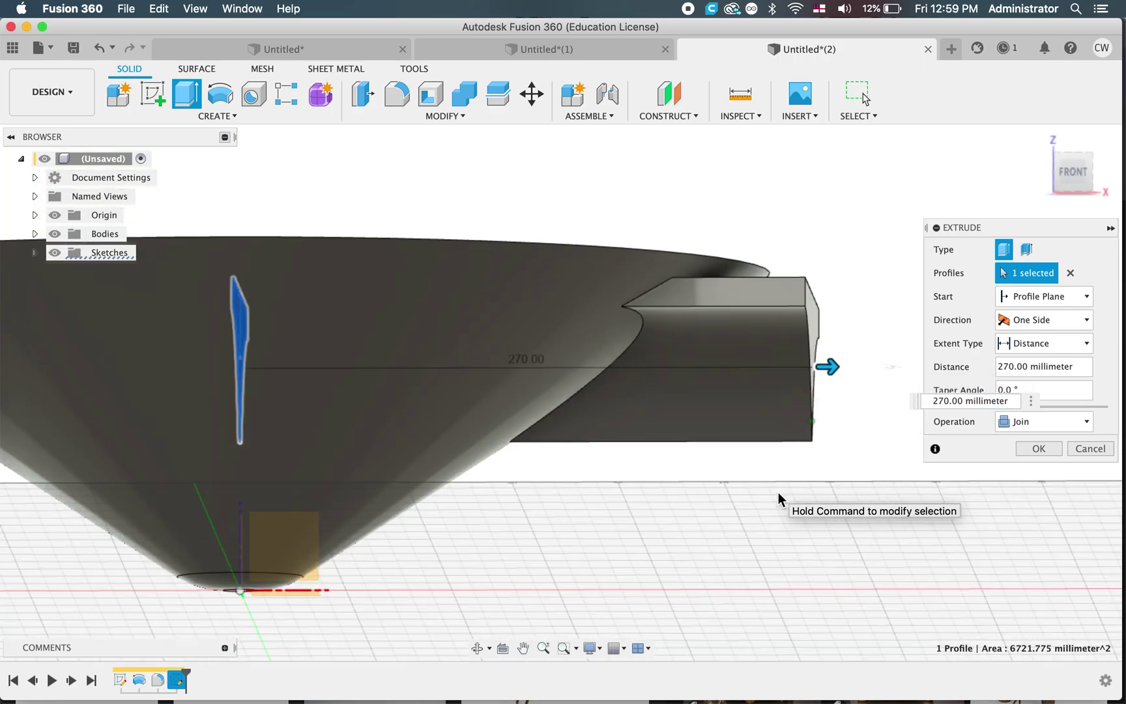
{"action": "scroll", "coordinate": [778, 497], "scroll_direction": "up", "scroll_amount": 8, "text": "shift"}
{"action": "scroll", "coordinate": [778, 493], "scroll_direction": "down", "scroll_amount": 4, "text": "shift"}
{"action": "left_click", "coordinate": [1047, 450]}
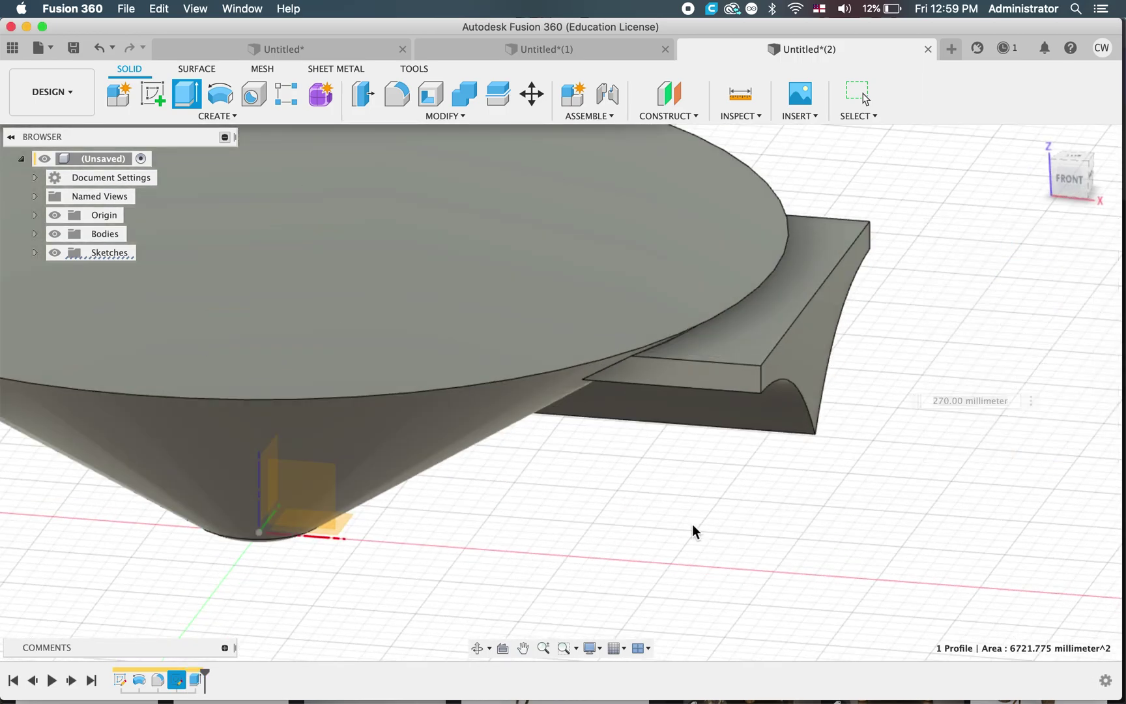
Create a new sketch on the bowl's flat circular top face.
{"action": "scroll", "coordinate": [661, 525], "scroll_direction": "down", "scroll_amount": 5}
{"action": "scroll", "coordinate": [643, 544], "scroll_direction": "down", "scroll_amount": 8, "text": "shift"}
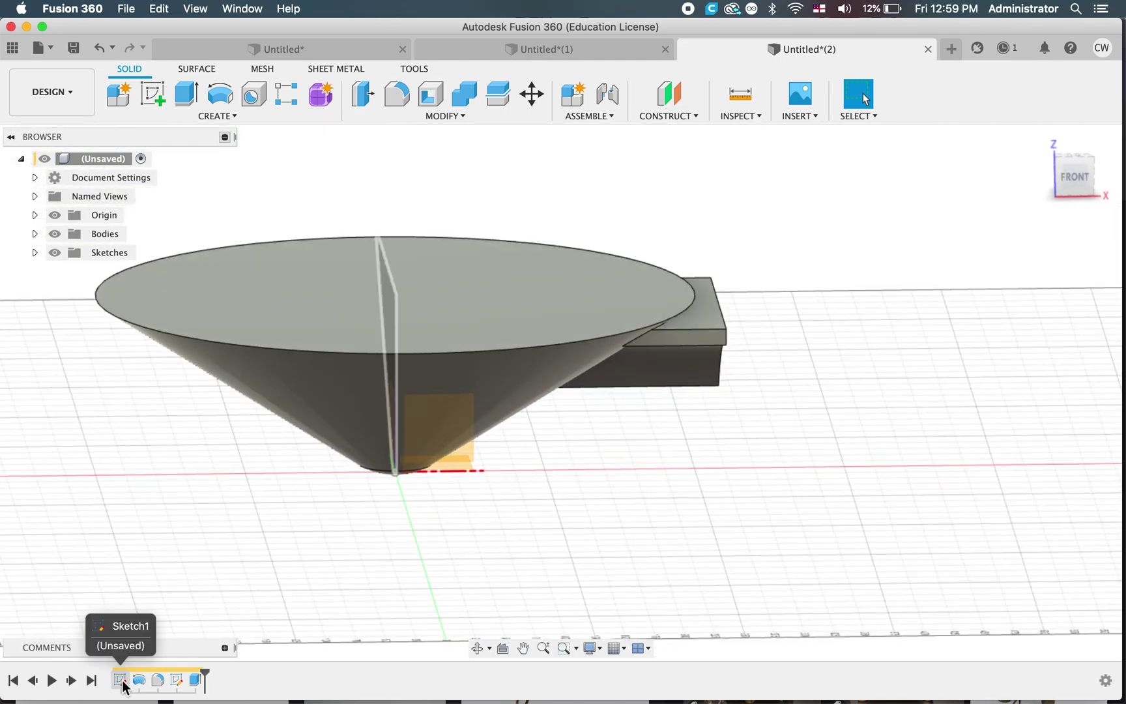
{"action": "left_click", "coordinate": [163, 98]}
{"action": "left_click", "coordinate": [458, 289]}
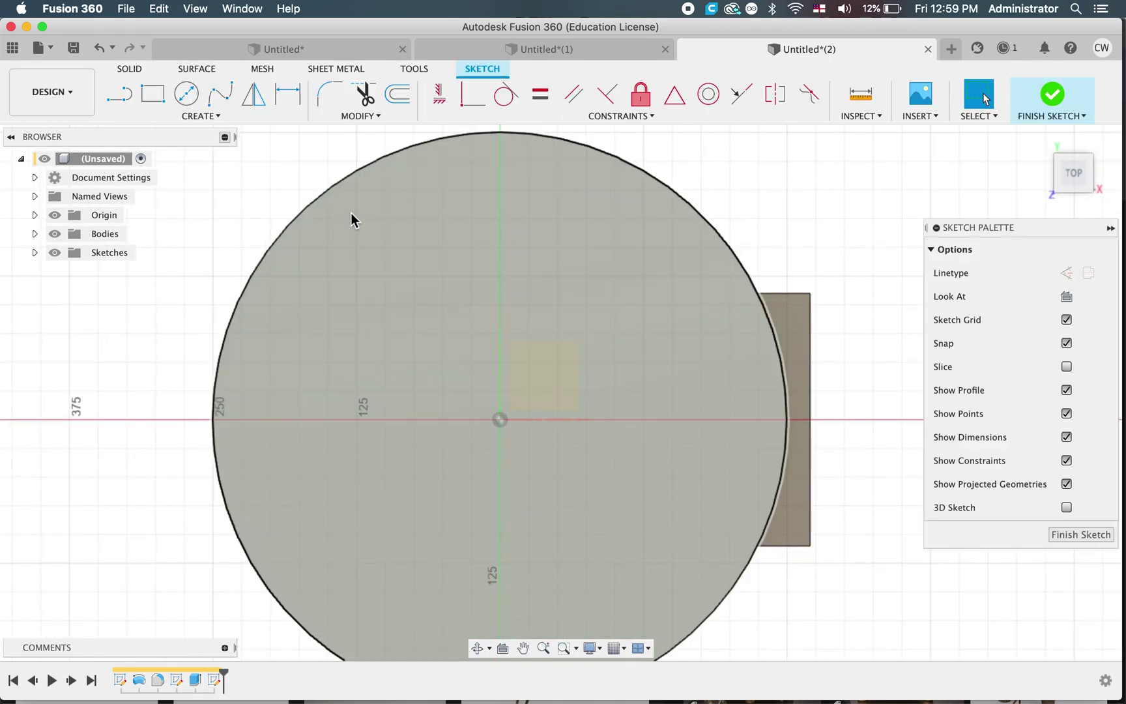
Sketch a circle centred on the bowl's axis, large enough to enclose the rim and the protruding side plate, and finish the sketch.
{"action": "left_click", "coordinate": [190, 95]}
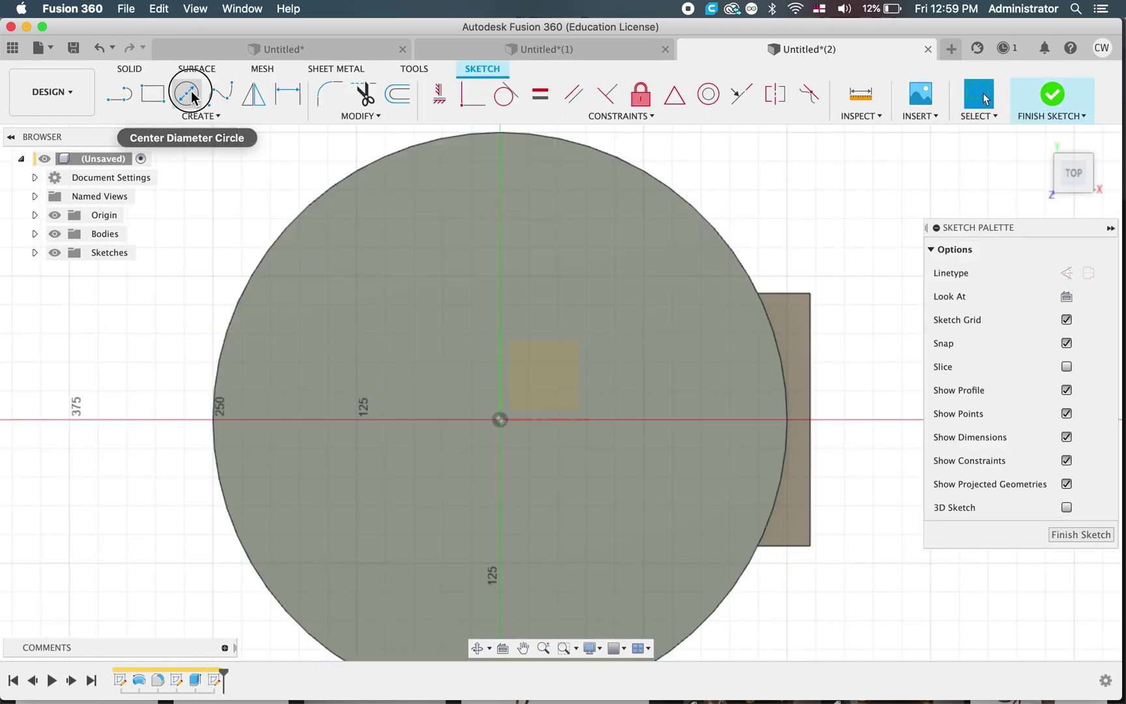
{"action": "left_click", "coordinate": [500, 419]}
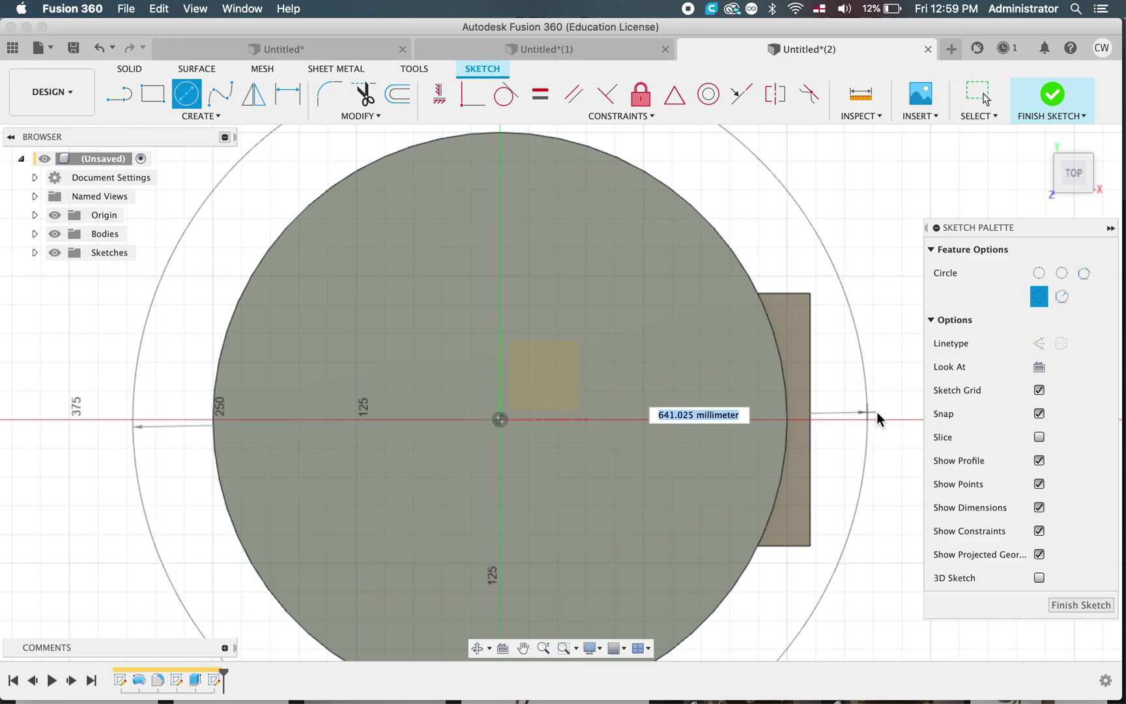
{"action": "left_click", "coordinate": [879, 419]}
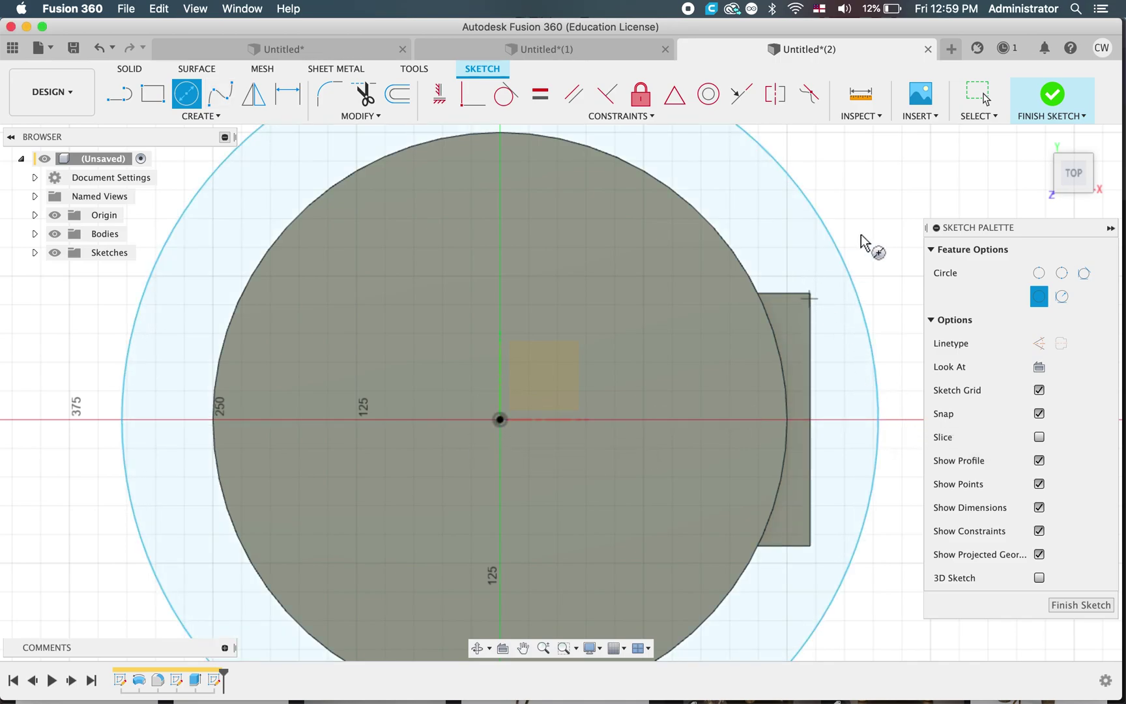
{"action": "left_click", "coordinate": [1091, 610]}
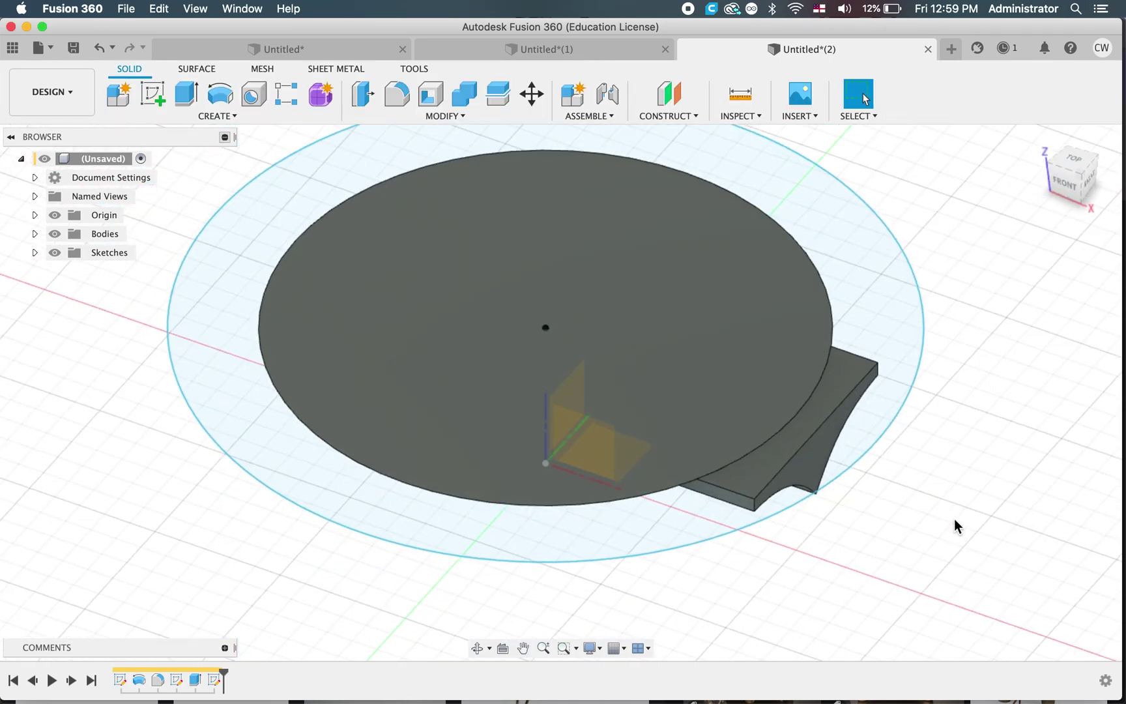
Extrude the ring between the bowl's rim and the outer circle by -250 mm as a Cut to trim the side plate.
{"action": "left_click", "coordinate": [186, 96]}
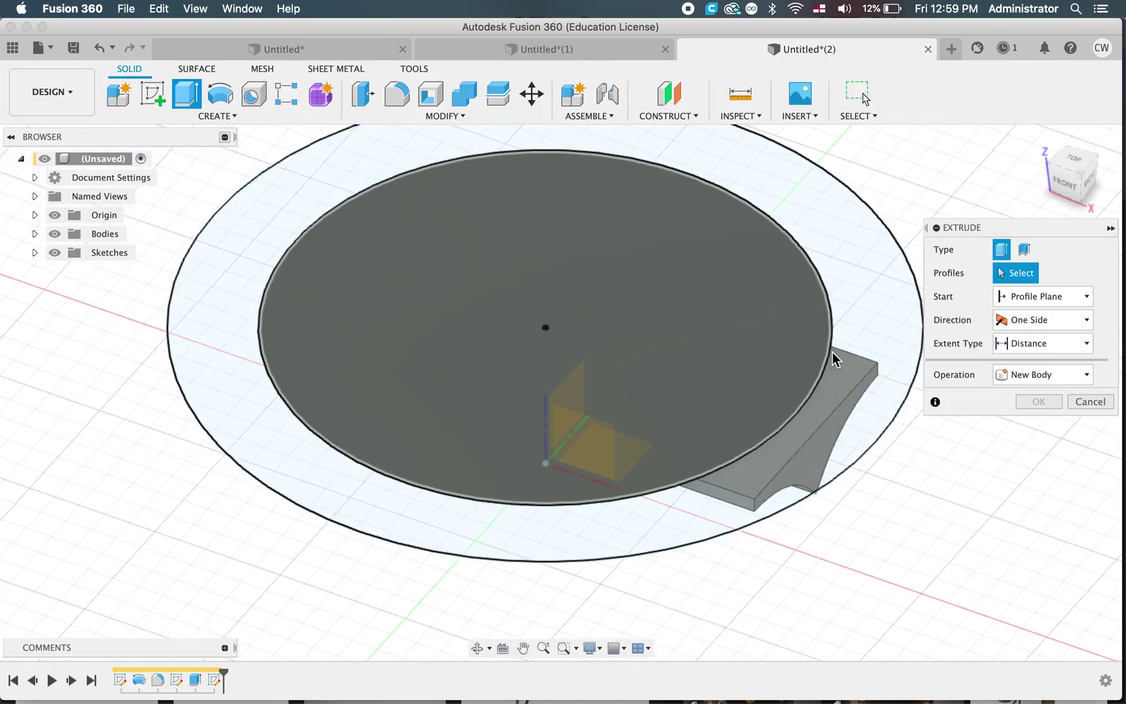
{"action": "left_click", "coordinate": [863, 311]}
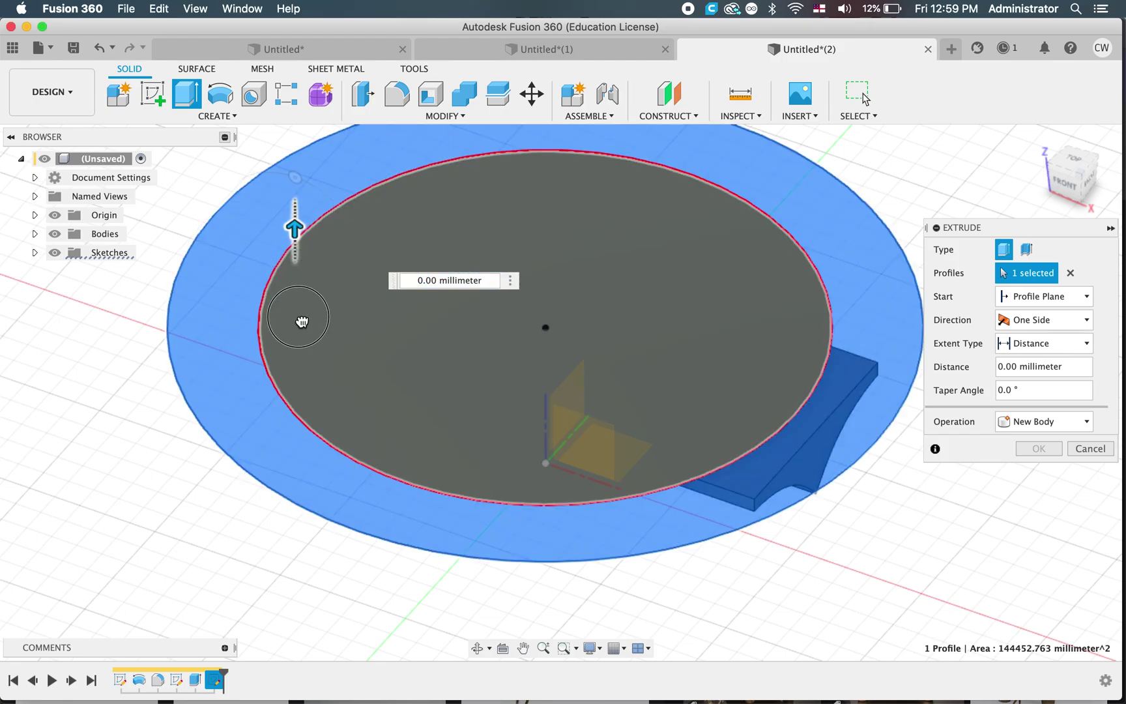
{"action": "left_click_drag", "start_coordinate": [295, 227], "coordinate": [295, 479]}
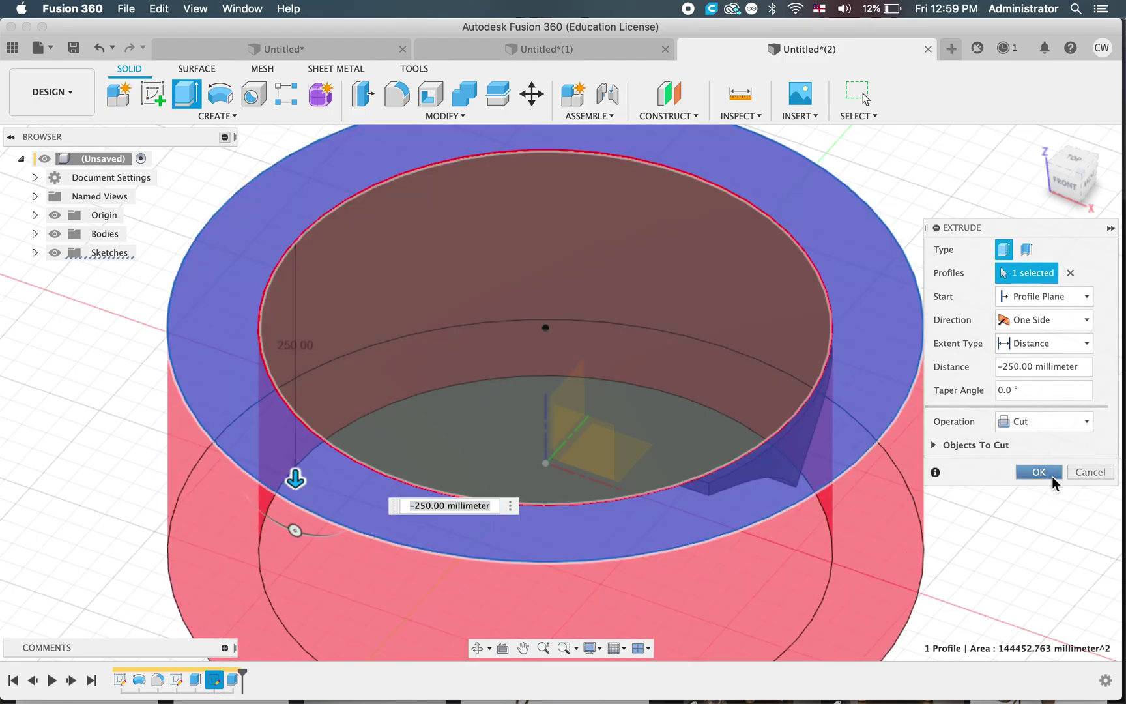
{"action": "left_click", "coordinate": [1052, 474]}
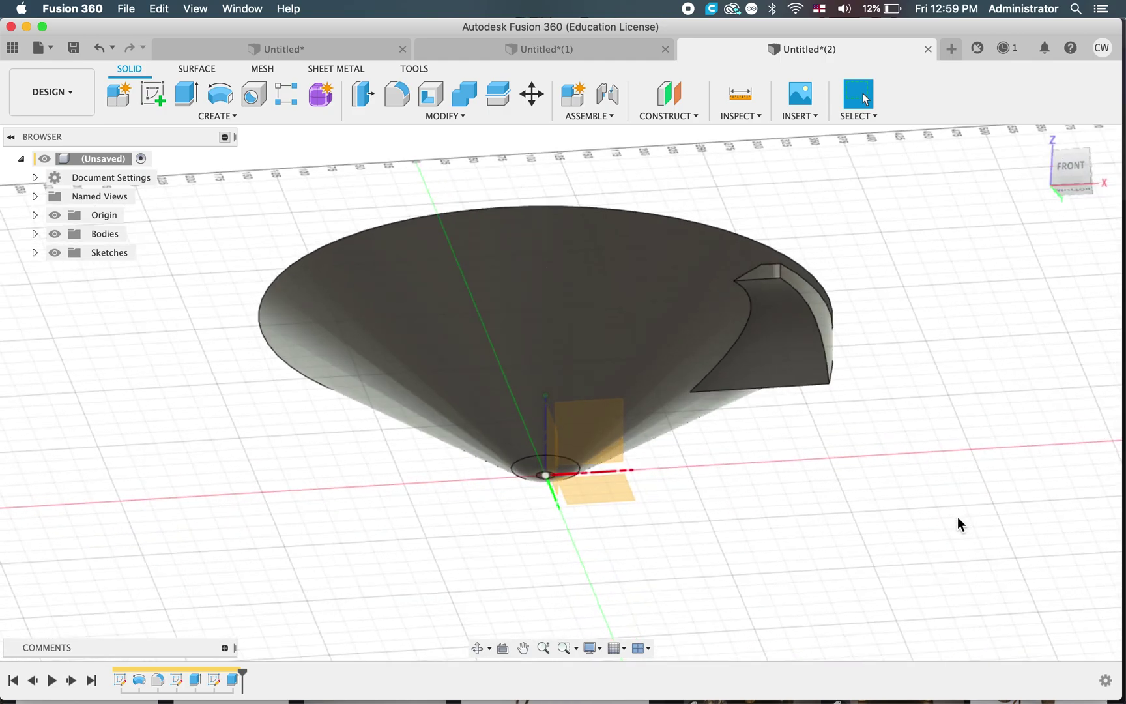
Extrude the side plate's narrow curved top face upward 10 mm with the Join operation to bring it flush with the rim.
{"action": "scroll", "coordinate": [957, 516], "scroll_direction": "down", "scroll_amount": 10, "text": "shift"}
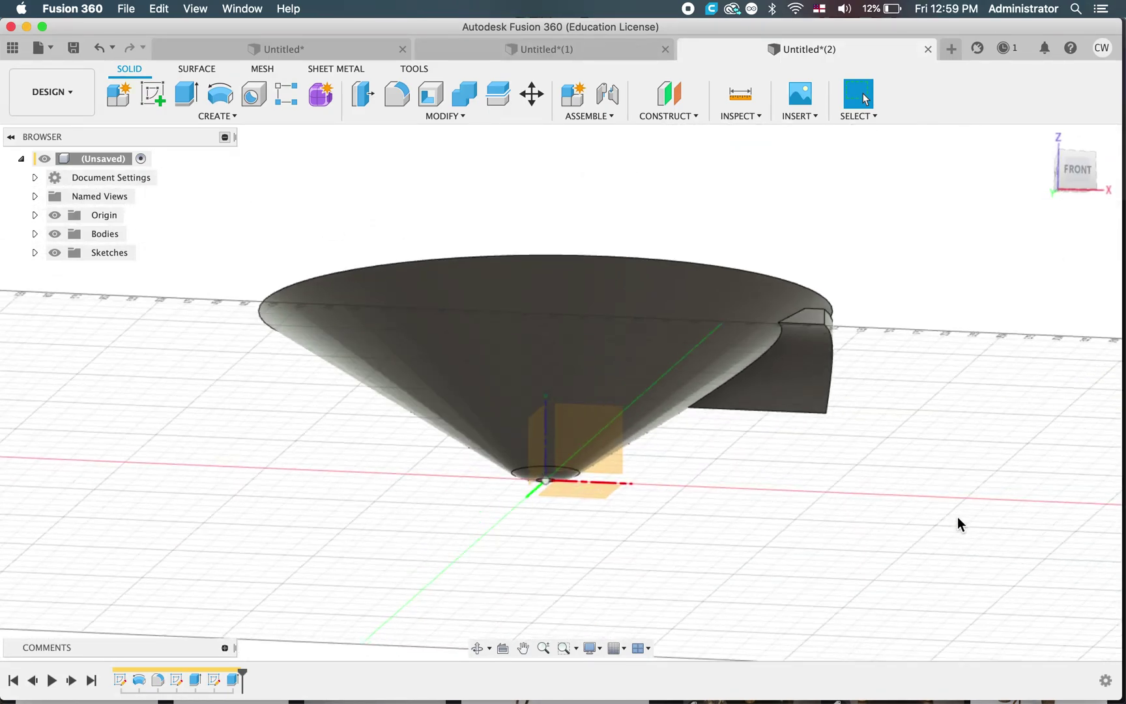
{"action": "scroll", "coordinate": [957, 516], "scroll_direction": "right", "scroll_amount": 10, "text": "shift"}
{"action": "scroll", "coordinate": [957, 516], "scroll_direction": "up", "scroll_amount": 8, "text": "shift"}
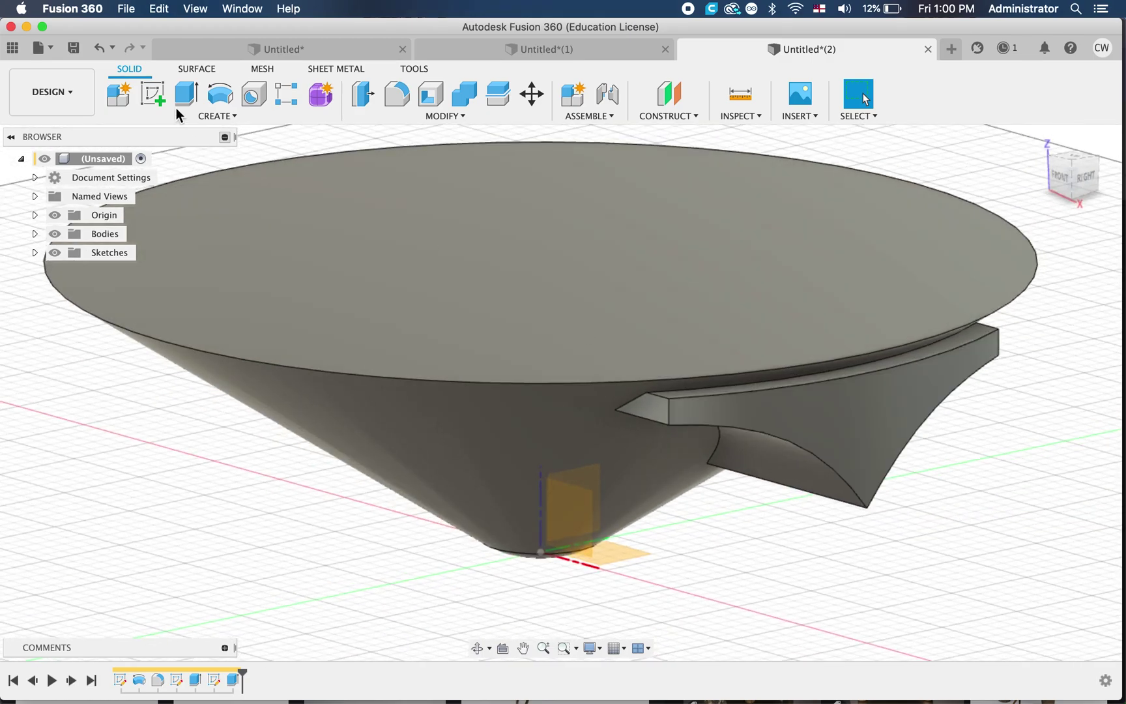
{"action": "key", "text": "e"}
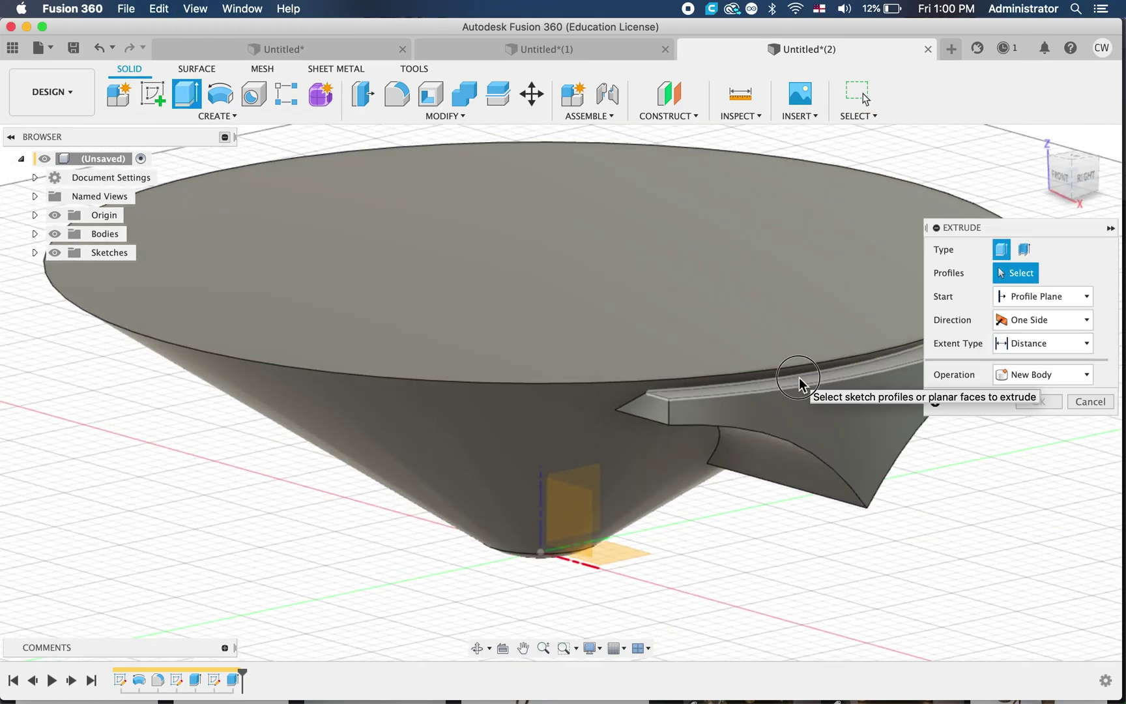
{"action": "left_click", "coordinate": [799, 378]}
{"action": "left_click_drag", "start_coordinate": [799, 361], "coordinate": [798, 351]}
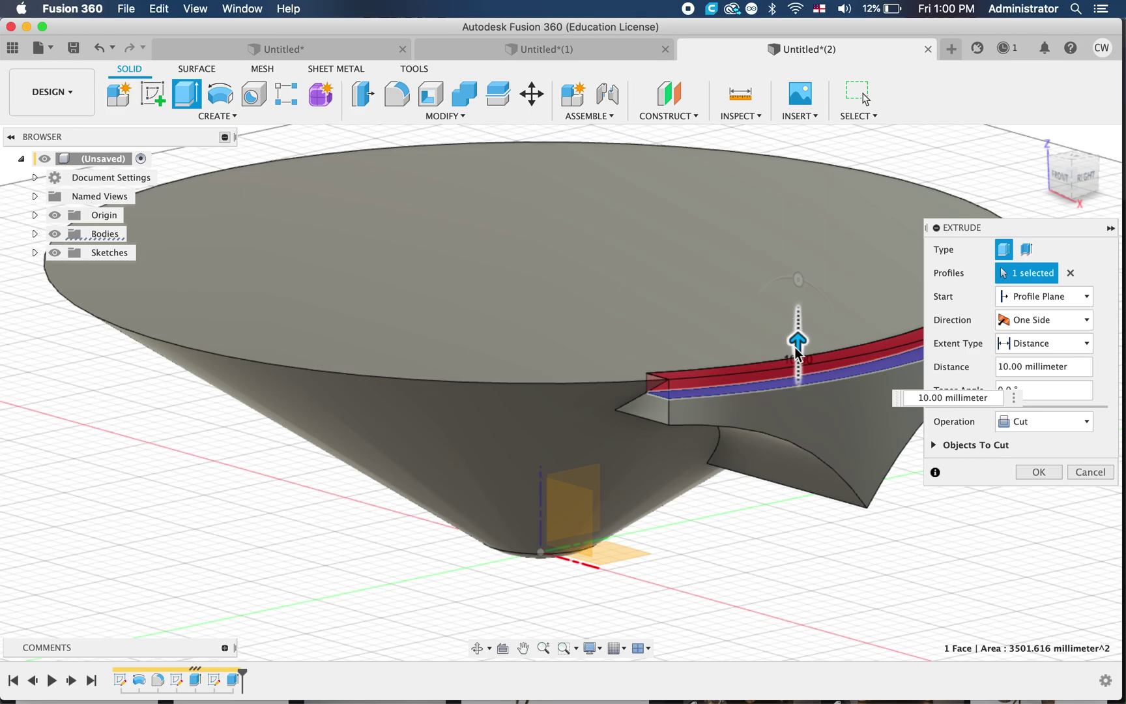
{"action": "left_click", "coordinate": [1006, 427]}
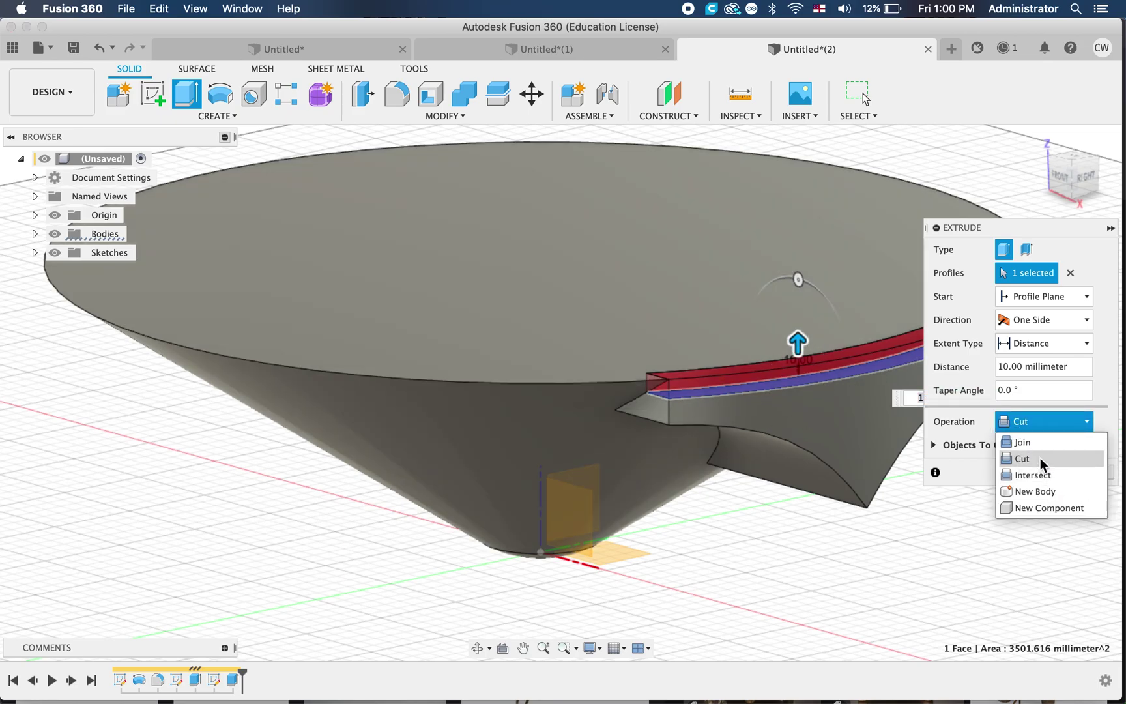
{"action": "left_click", "coordinate": [1022, 442]}
{"action": "scroll", "coordinate": [743, 484], "scroll_direction": "right", "scroll_amount": 5}
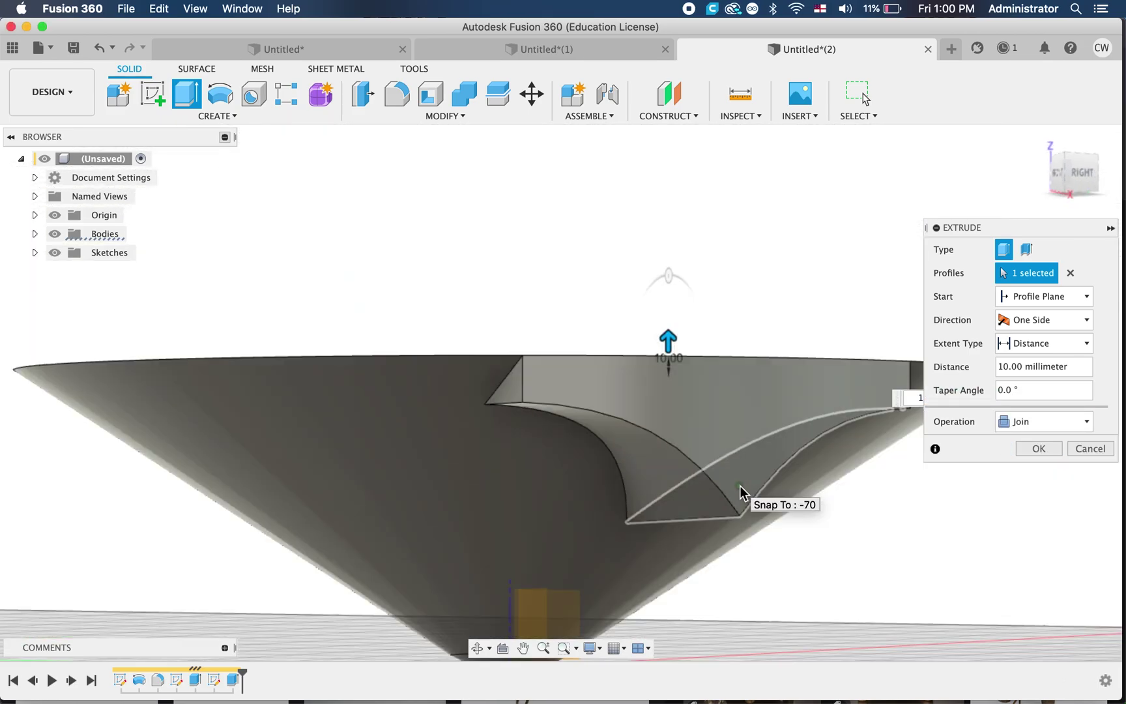
{"action": "scroll", "coordinate": [740, 485], "scroll_direction": "up", "scroll_amount": 10, "text": "shift"}
{"action": "left_click", "coordinate": [1051, 450]}
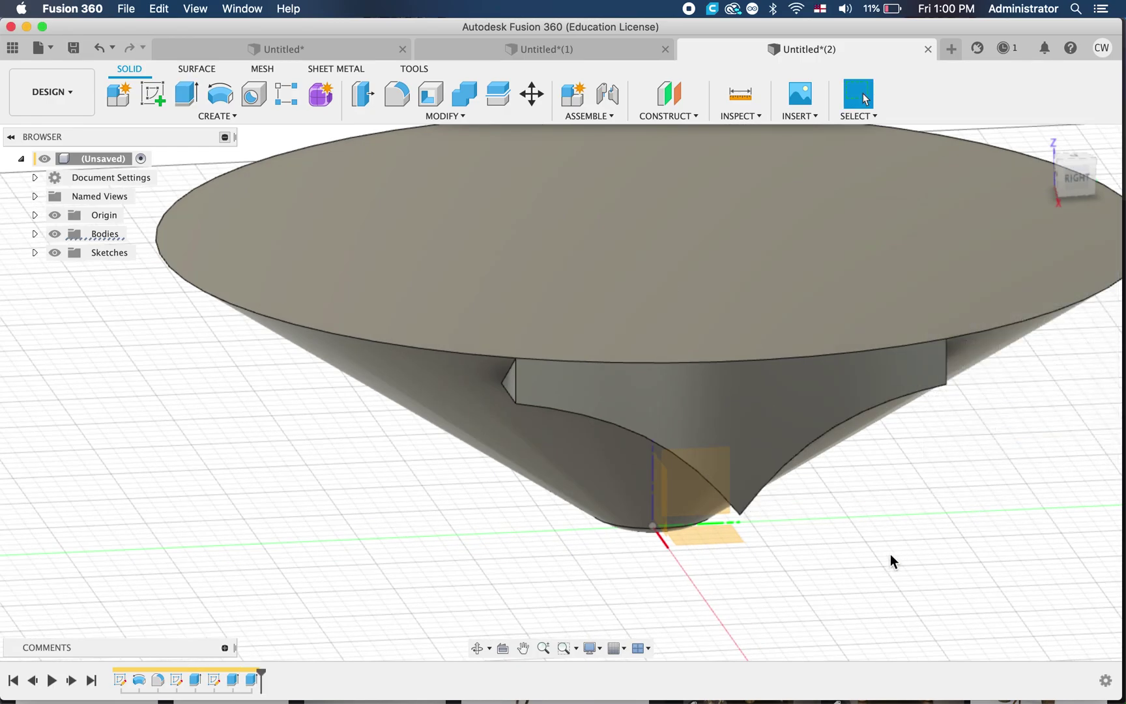
Examine the trimmed side plate and its junction with the bowl from the front, both sides and underneath.
{"action": "scroll", "coordinate": [891, 555], "scroll_direction": "right", "scroll_amount": 10, "text": "shift"}
{"action": "scroll", "coordinate": [891, 555], "scroll_direction": "left", "scroll_amount": 10, "text": "shift"}
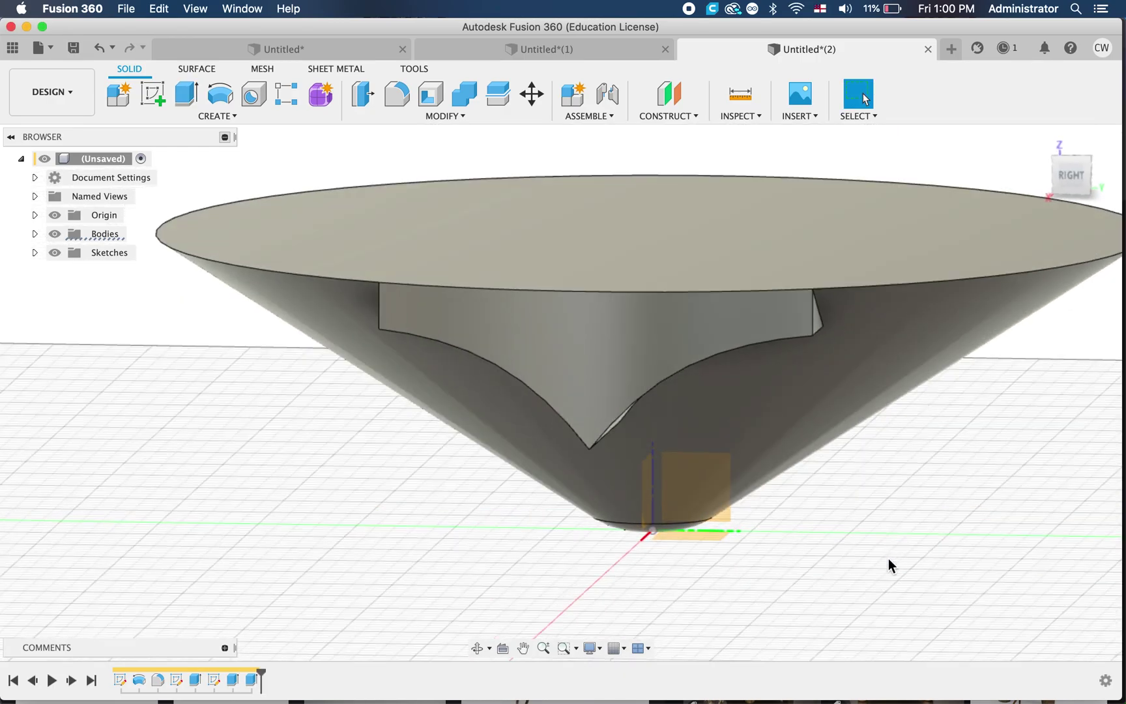
{"action": "scroll", "coordinate": [888, 559], "scroll_direction": "down", "scroll_amount": 5}
{"action": "scroll", "coordinate": [889, 559], "scroll_direction": "right", "scroll_amount": 10, "text": "shift"}
{"action": "scroll", "coordinate": [889, 559], "scroll_direction": "up", "scroll_amount": 5}
{"action": "scroll", "coordinate": [888, 559], "scroll_direction": "up", "scroll_amount": 2}
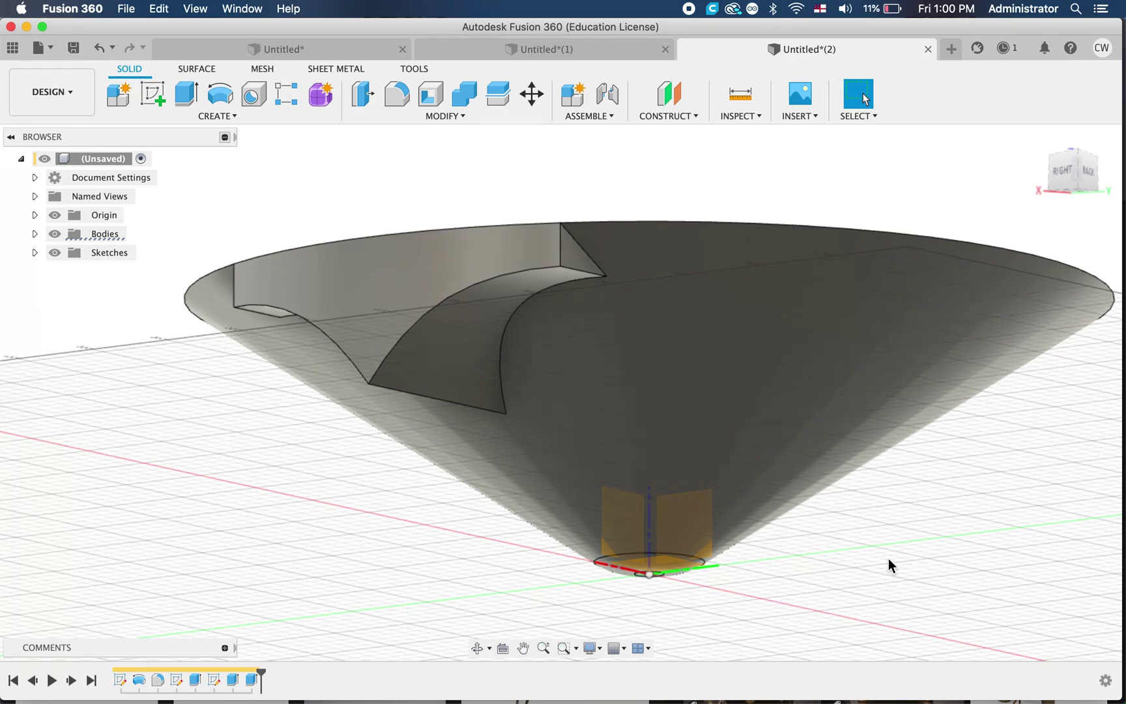
{"action": "scroll", "coordinate": [891, 564], "scroll_direction": "down", "scroll_amount": 10, "text": "shift"}
{"action": "scroll", "coordinate": [890, 564], "scroll_direction": "up", "scroll_amount": 10, "text": "shift"}
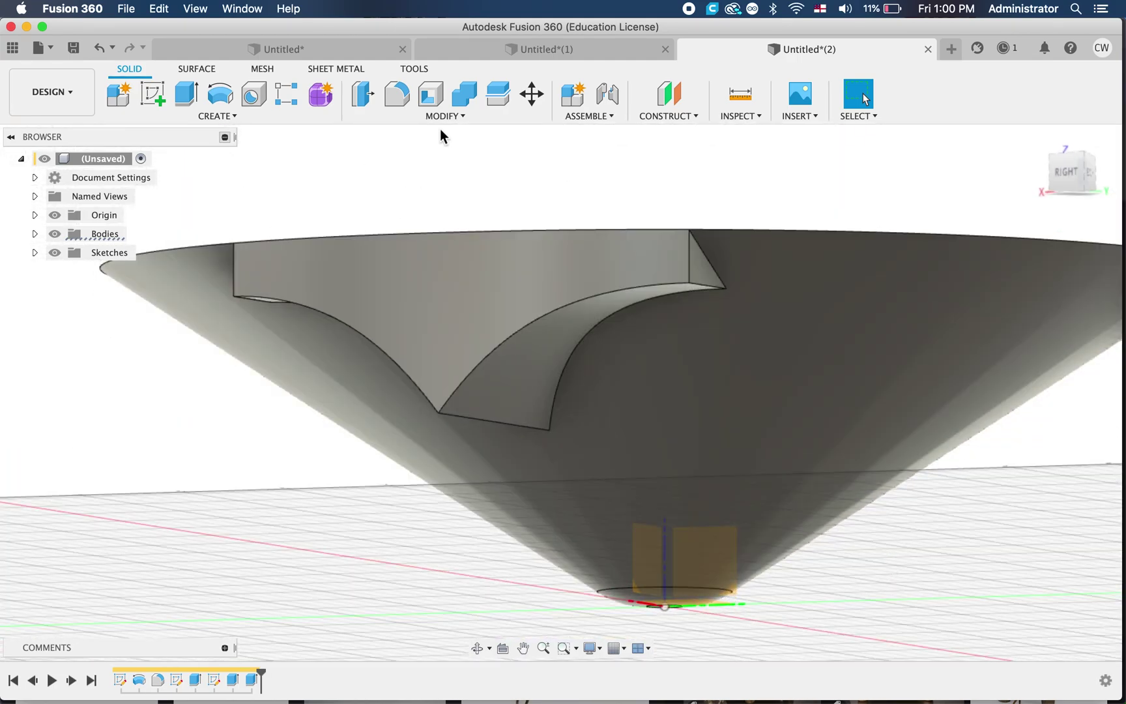
{"action": "left_click", "coordinate": [397, 95]}
{"action": "left_click", "coordinate": [573, 369]}
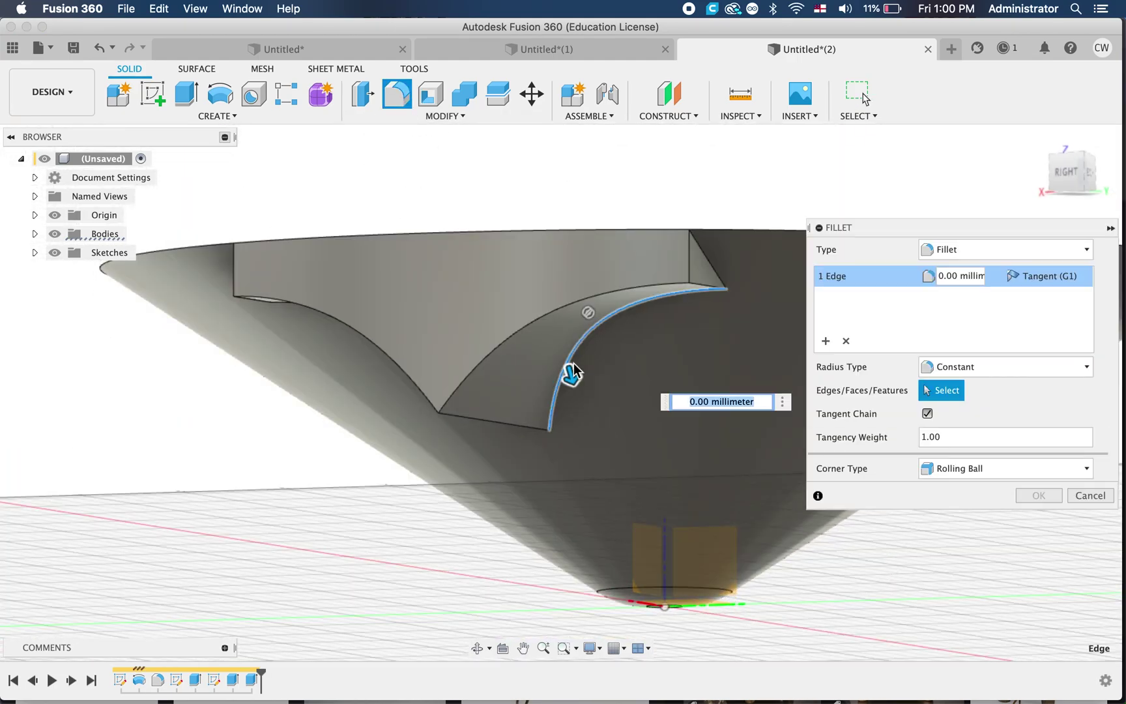
{"action": "scroll", "coordinate": [487, 432], "scroll_direction": "down", "scroll_amount": 5, "text": "shift"}
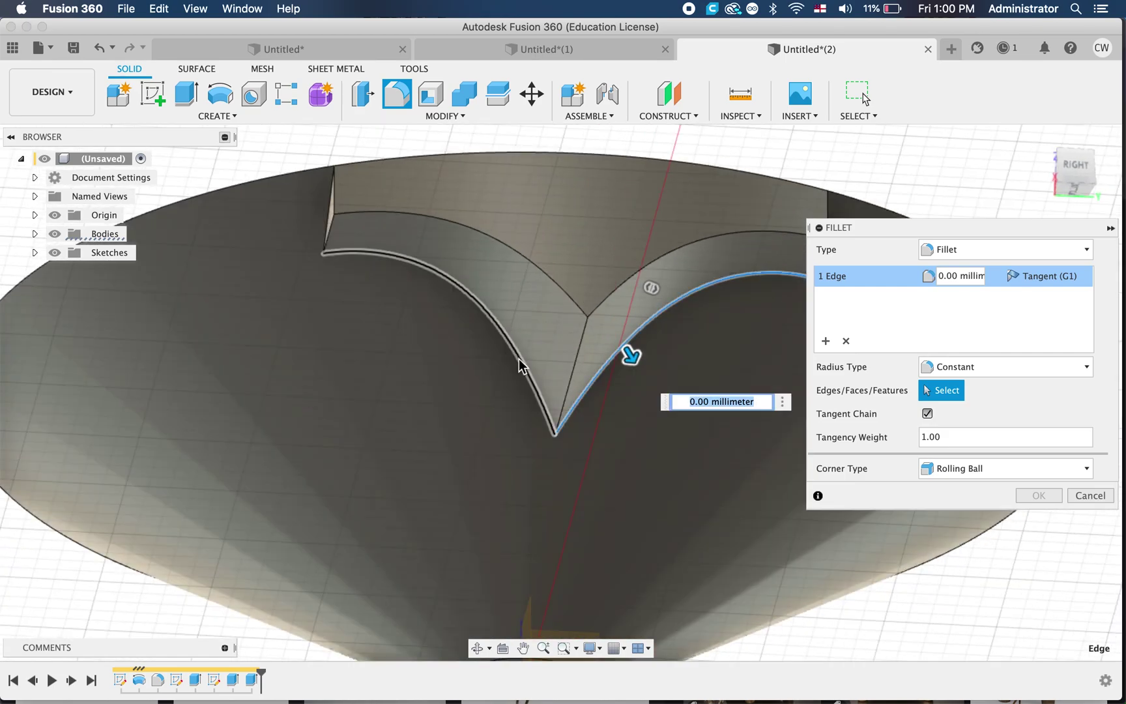
{"action": "left_click", "coordinate": [516, 371]}
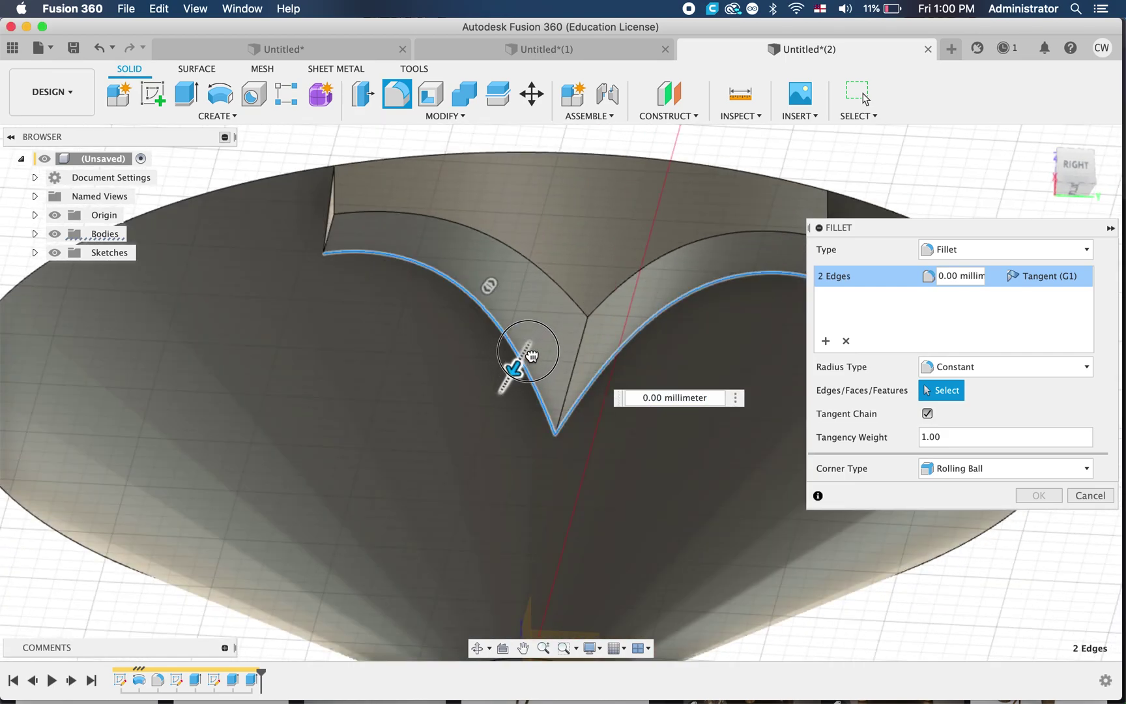
{"action": "left_click_drag", "start_coordinate": [519, 365], "coordinate": [512, 387]}
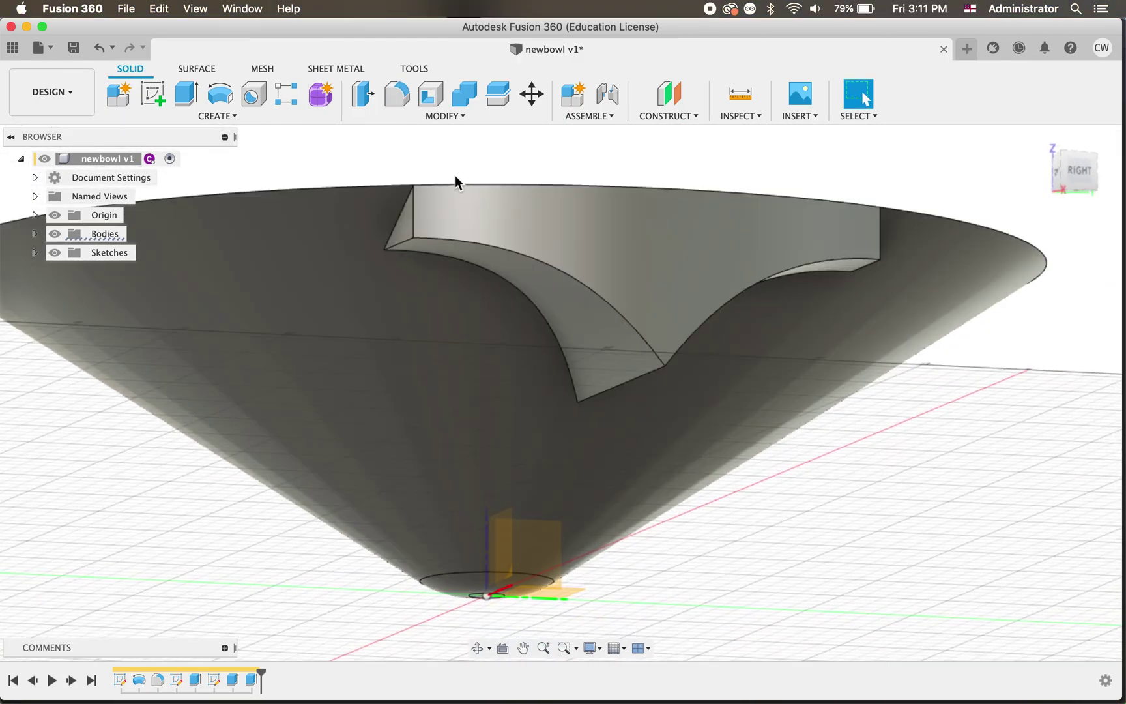
Fillet the two curved lower edges where the side plate meets the bowl with a 30 mm radius.
{"action": "left_click", "coordinate": [397, 94]}
{"action": "left_click", "coordinate": [554, 337]}
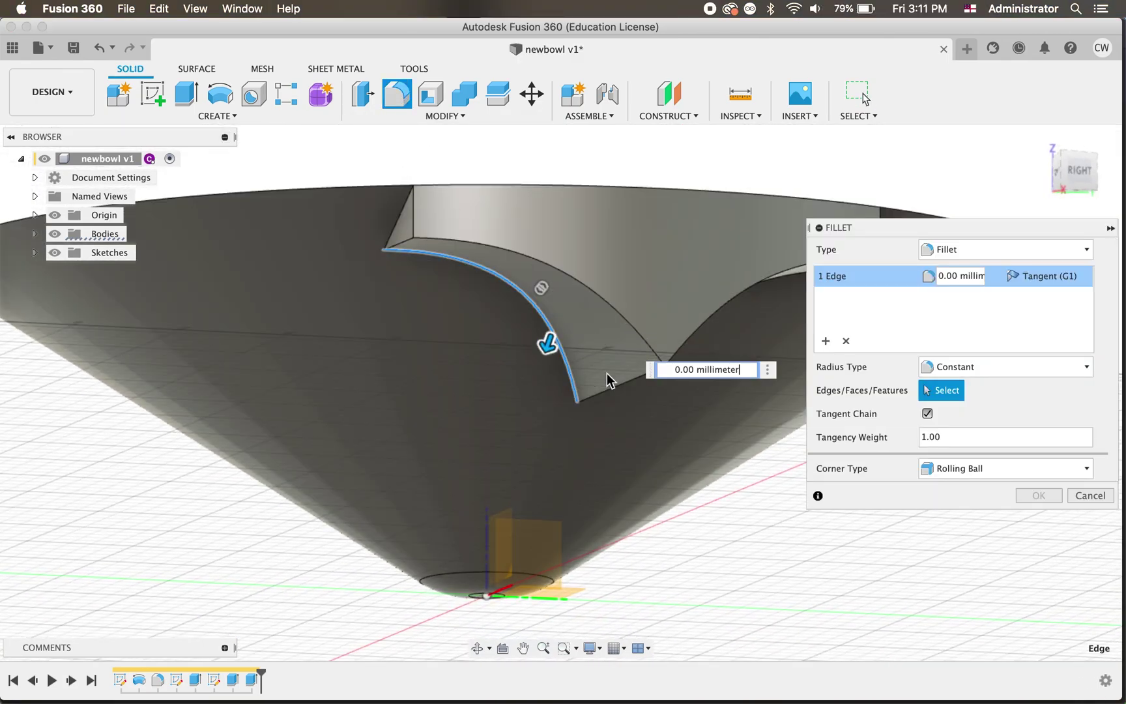
{"action": "middle_click_drag", "start_coordinate": [639, 409], "coordinate": [398, 233], "text": "shift"}
{"action": "left_click", "coordinate": [354, 227]}
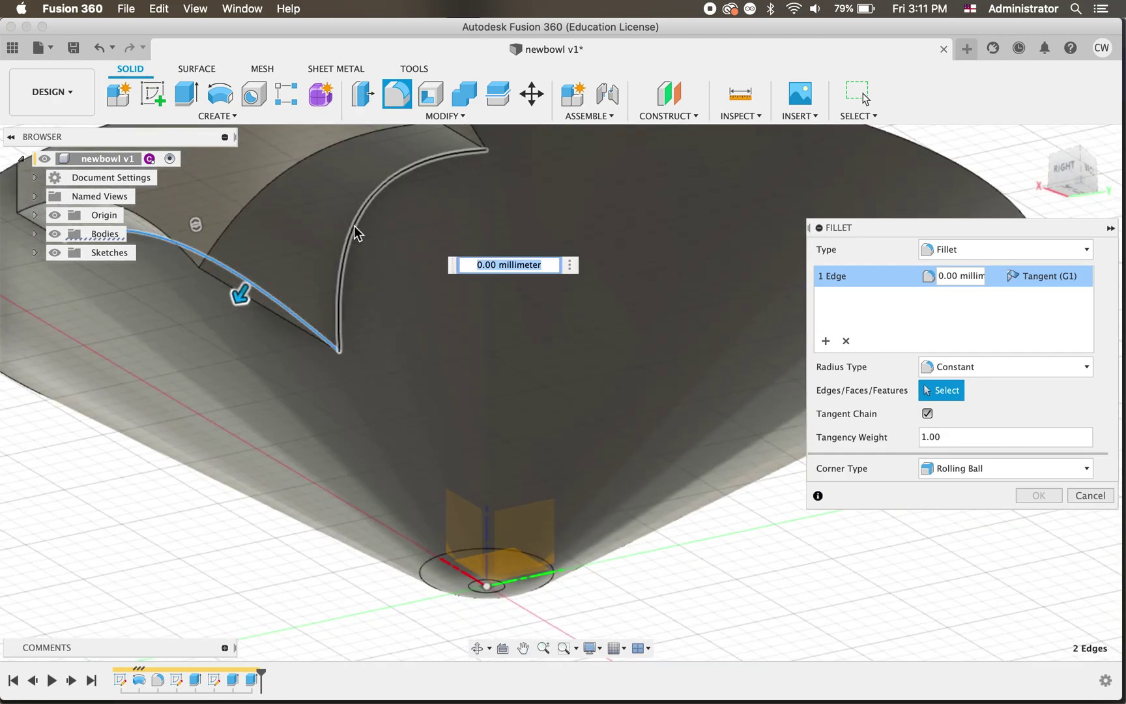
{"action": "scroll", "coordinate": [445, 395], "scroll_direction": "down", "scroll_amount": 5, "text": "shift"}
{"action": "scroll", "coordinate": [445, 394], "scroll_direction": "down", "scroll_amount": 5, "text": "shift"}
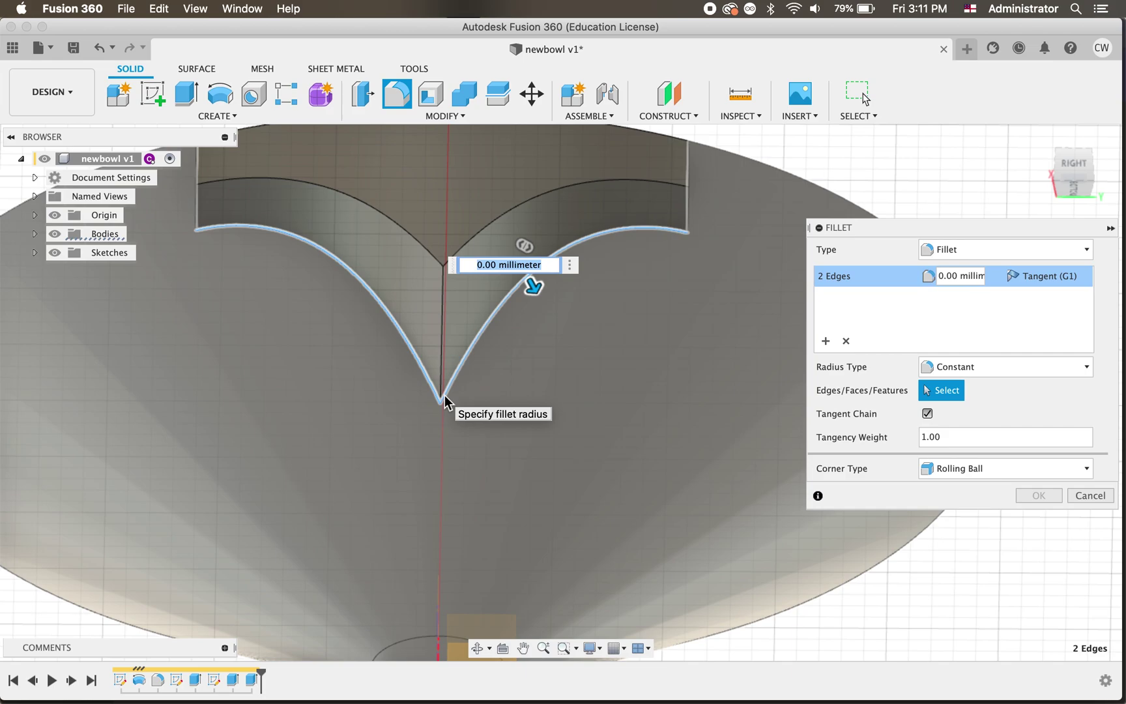
{"action": "type", "text": "30"}
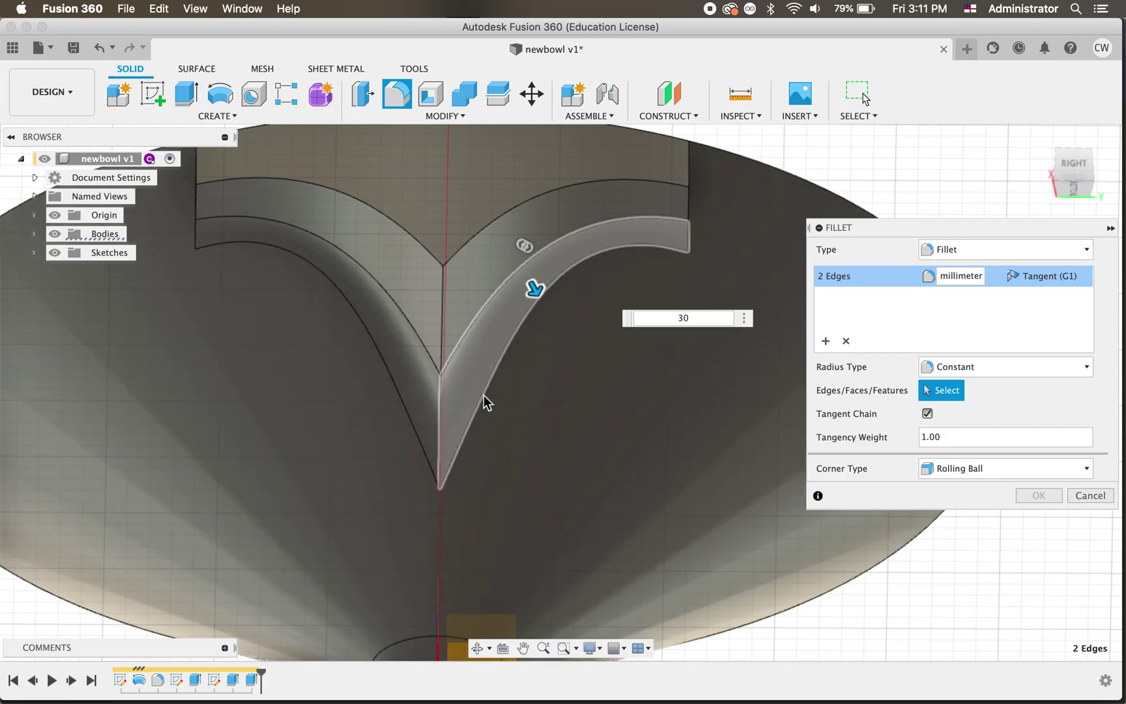
{"action": "scroll", "coordinate": [483, 396], "scroll_direction": "down", "scroll_amount": 5}
{"action": "scroll", "coordinate": [483, 396], "scroll_direction": "left", "scroll_amount": 5, "text": "shift"}
{"action": "scroll", "coordinate": [483, 397], "scroll_direction": "up", "scroll_amount": 5, "text": "shift"}
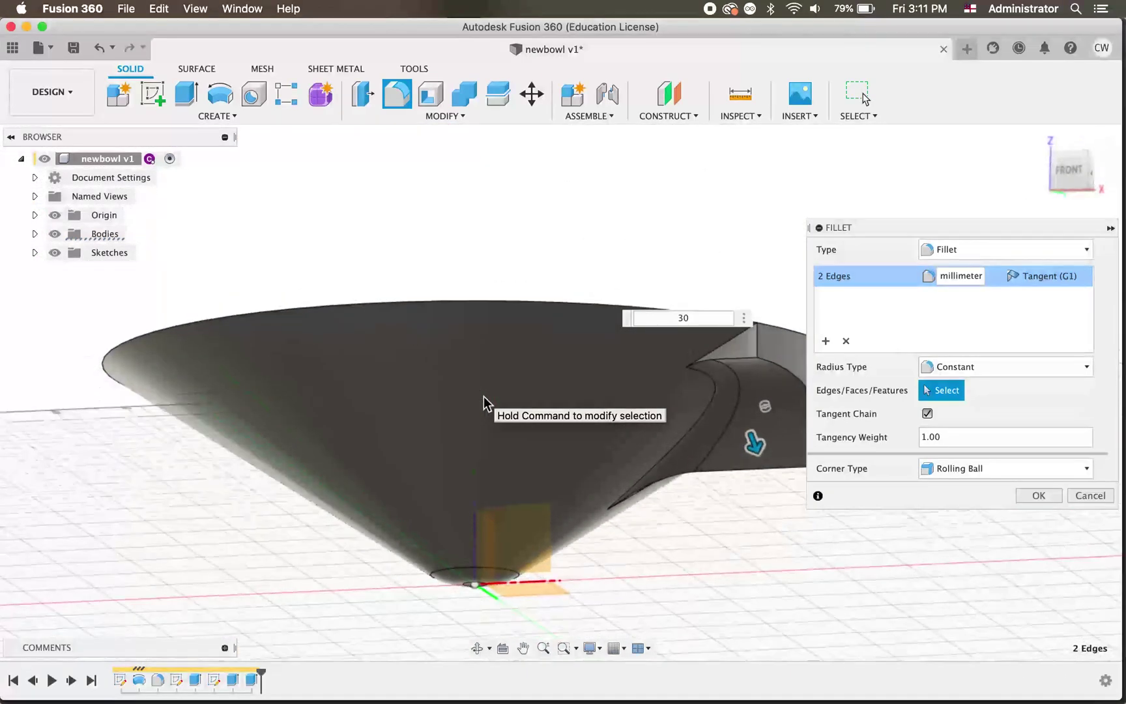
{"action": "scroll", "coordinate": [484, 396], "scroll_direction": "down", "scroll_amount": 2, "text": "shift"}
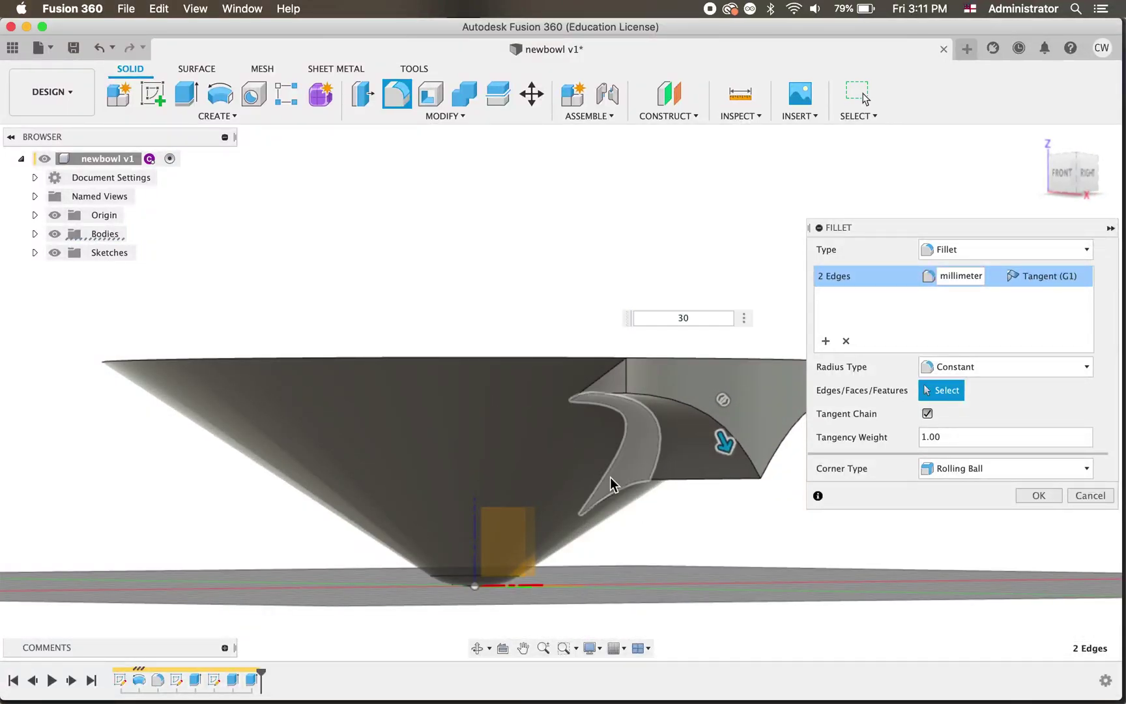
{"action": "scroll", "coordinate": [610, 482], "scroll_direction": "down", "scroll_amount": 3, "text": "shift"}
{"action": "left_click", "coordinate": [1039, 495]}
Inspect the filleted junction between the side plate and the bowl from both sides and from above.
{"action": "scroll", "coordinate": [728, 433], "scroll_direction": "up", "scroll_amount": 3, "text": "shift"}
{"action": "scroll", "coordinate": [727, 433], "scroll_direction": "right", "scroll_amount": 8, "text": "shift"}
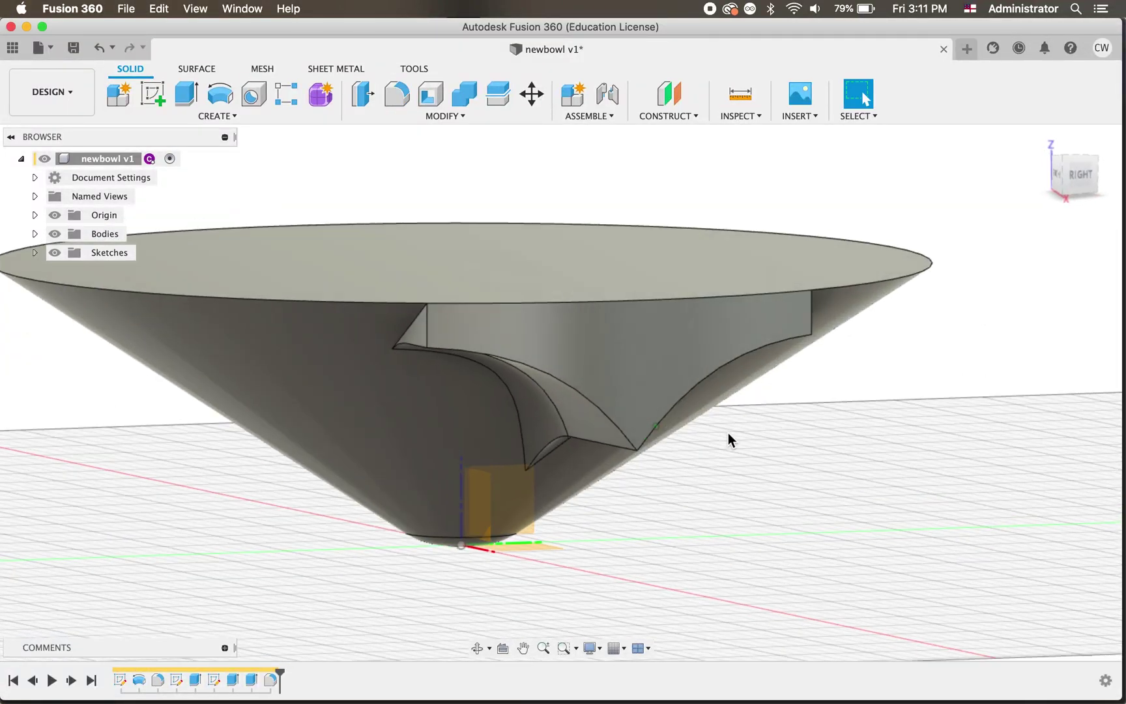
{"action": "scroll", "coordinate": [727, 433], "scroll_direction": "down", "scroll_amount": 5, "text": "shift"}
{"action": "scroll", "coordinate": [727, 432], "scroll_direction": "up", "scroll_amount": 6, "text": "shift"}
{"action": "scroll", "coordinate": [728, 432], "scroll_direction": "up", "scroll_amount": 2, "text": "shift"}
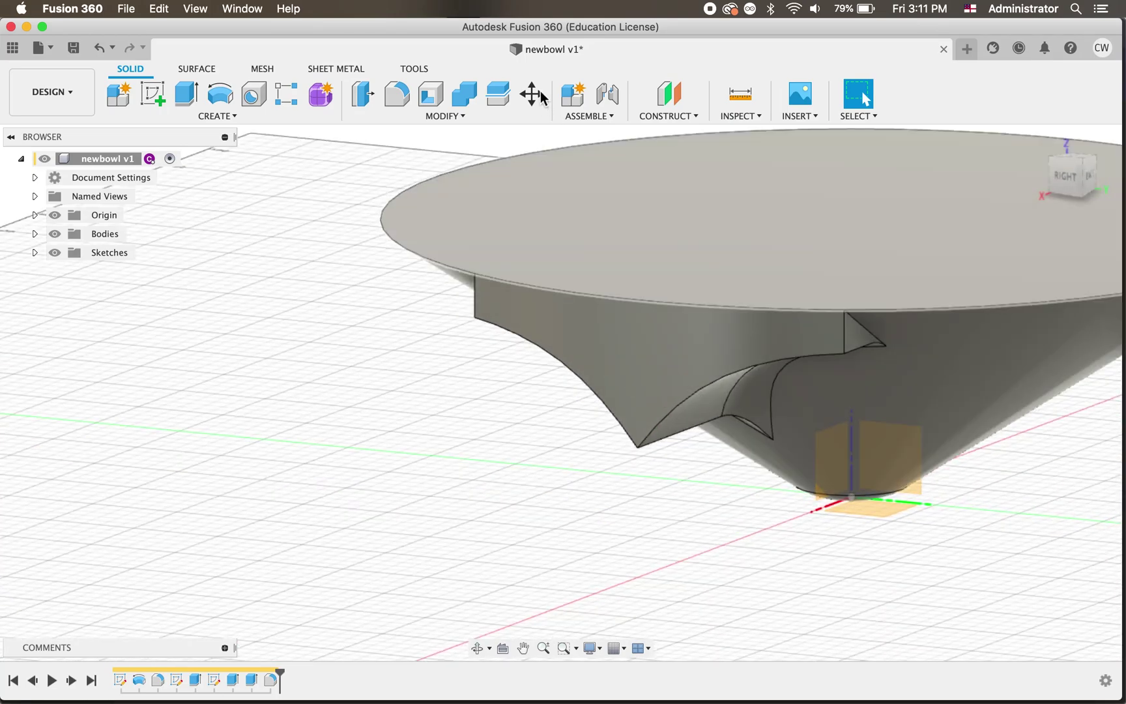
{"action": "scroll", "coordinate": [480, 372], "scroll_direction": "right", "scroll_amount": 4}
{"action": "scroll", "coordinate": [480, 373], "scroll_direction": "up", "scroll_amount": 2}
{"action": "scroll", "coordinate": [479, 373], "scroll_direction": "down", "scroll_amount": 2}
{"action": "scroll", "coordinate": [479, 372], "scroll_direction": "down", "scroll_amount": 2, "text": "shift"}
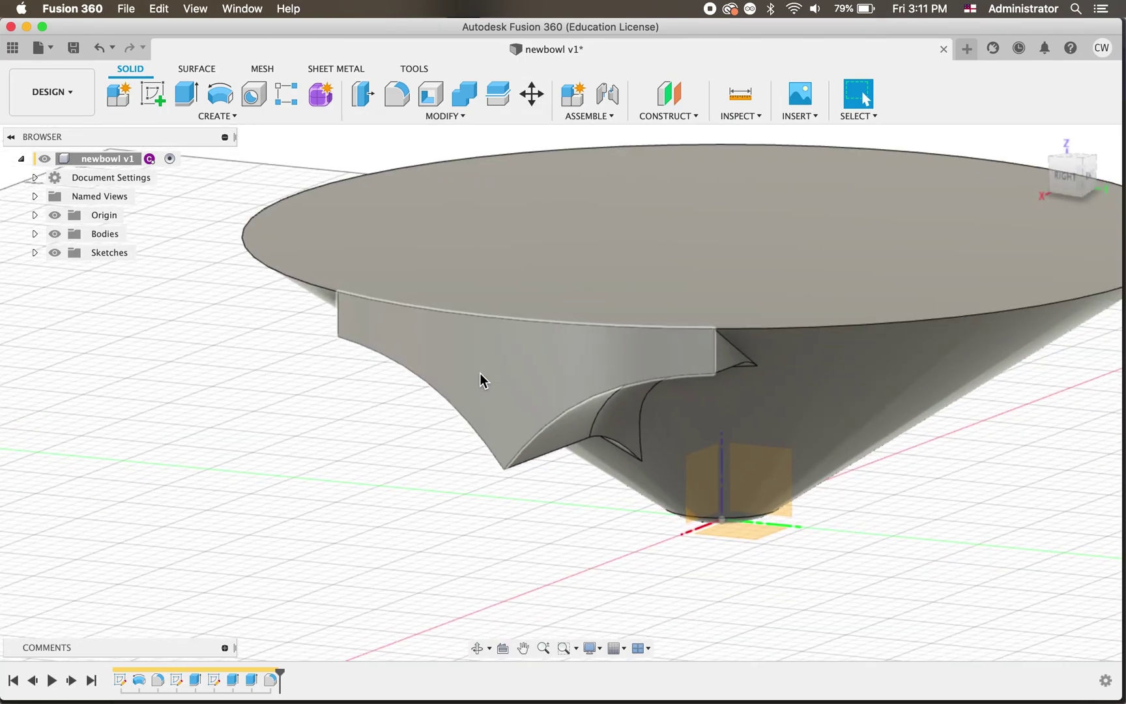
Fillet the two curved lower edges of the side plate's outer face with a 5 mm radius.
{"action": "left_click", "coordinate": [396, 93]}
{"action": "left_click", "coordinate": [544, 425]}
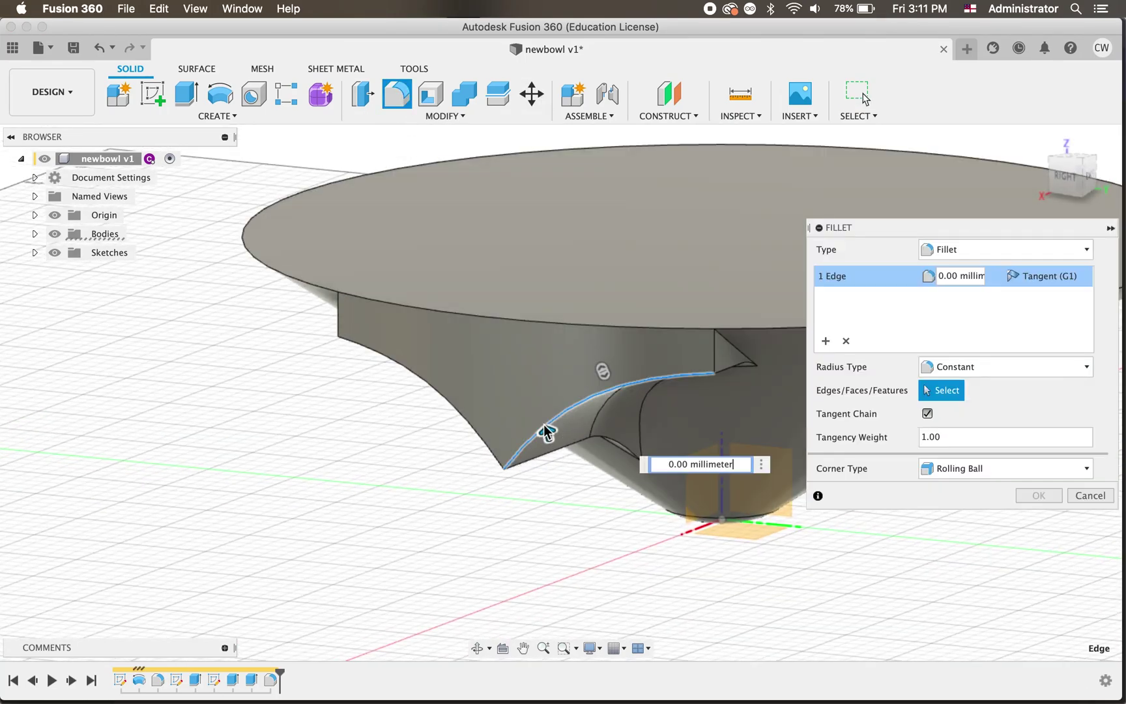
{"action": "left_click", "coordinate": [489, 437]}
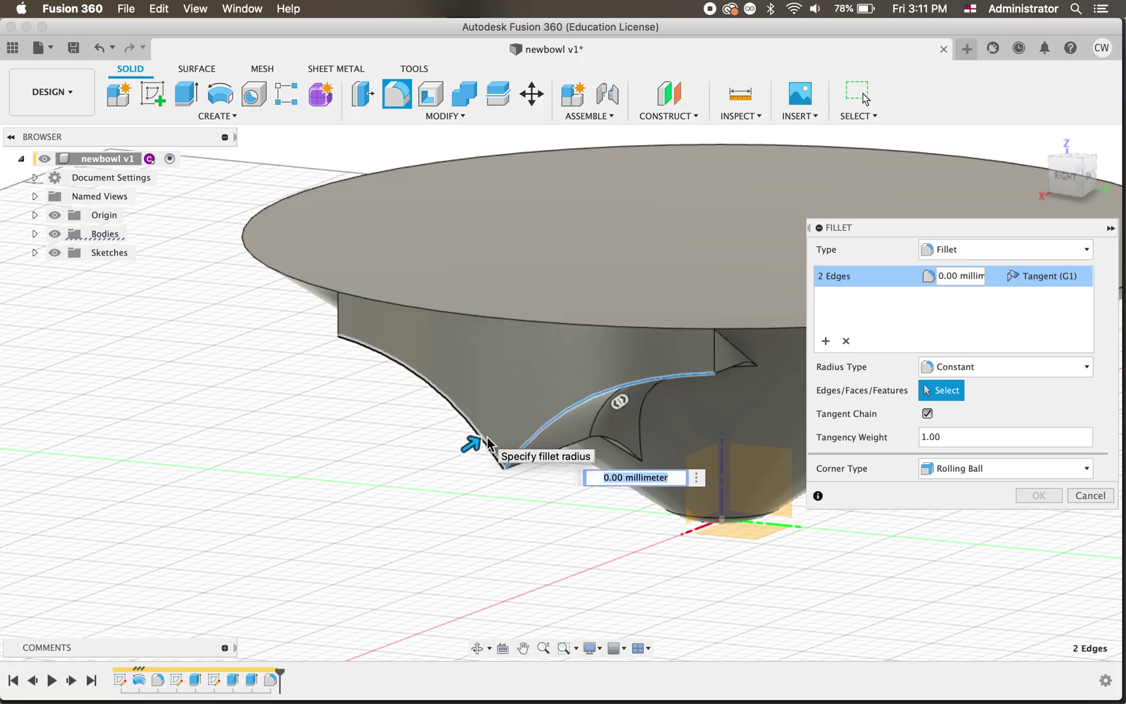
{"action": "type", "text": "5"}
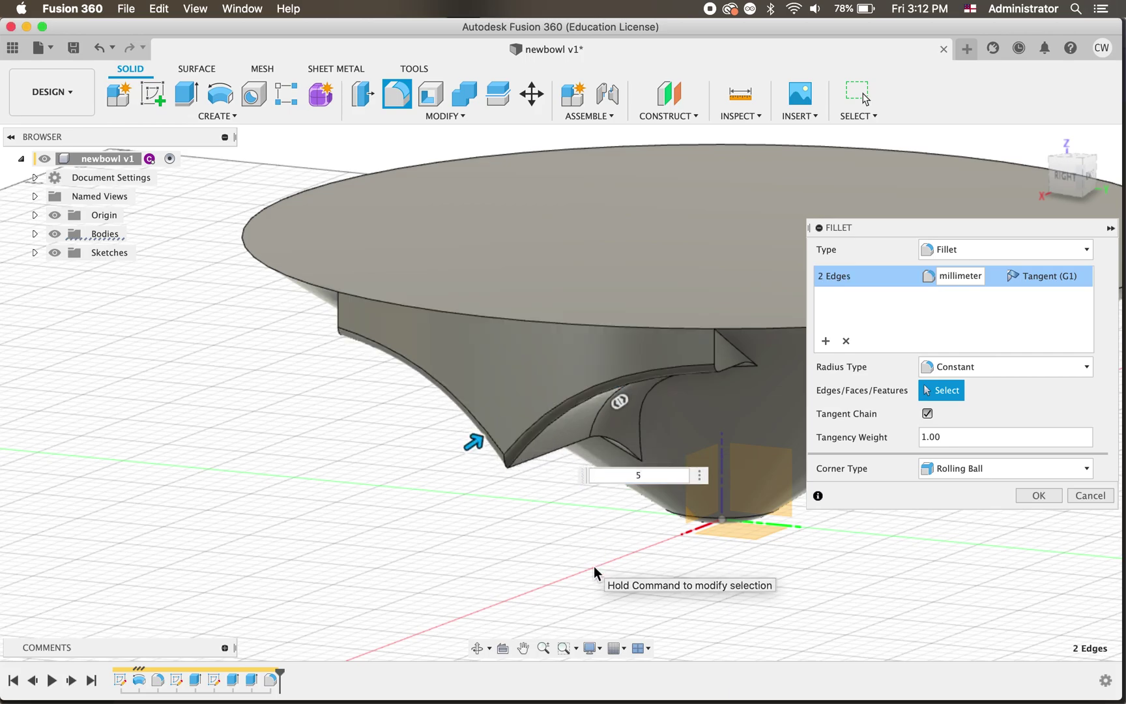
{"action": "scroll", "coordinate": [594, 565], "scroll_direction": "down", "scroll_amount": 10, "text": "shift"}
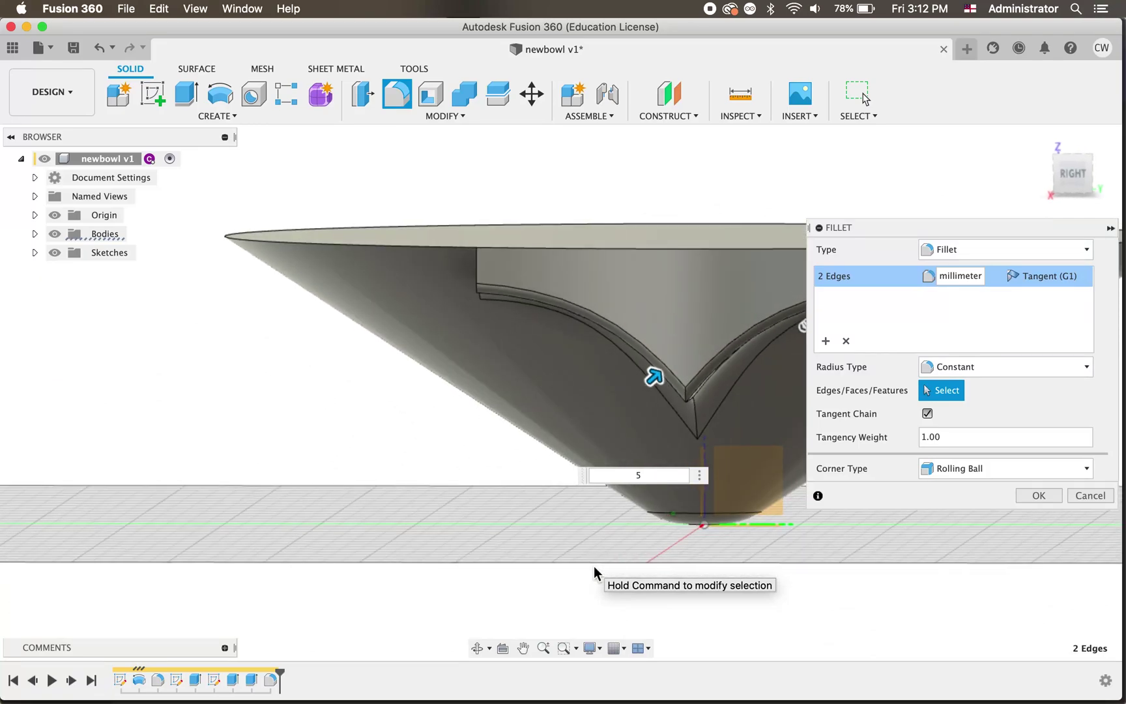
{"action": "scroll", "coordinate": [594, 566], "scroll_direction": "down", "scroll_amount": 8, "text": "shift"}
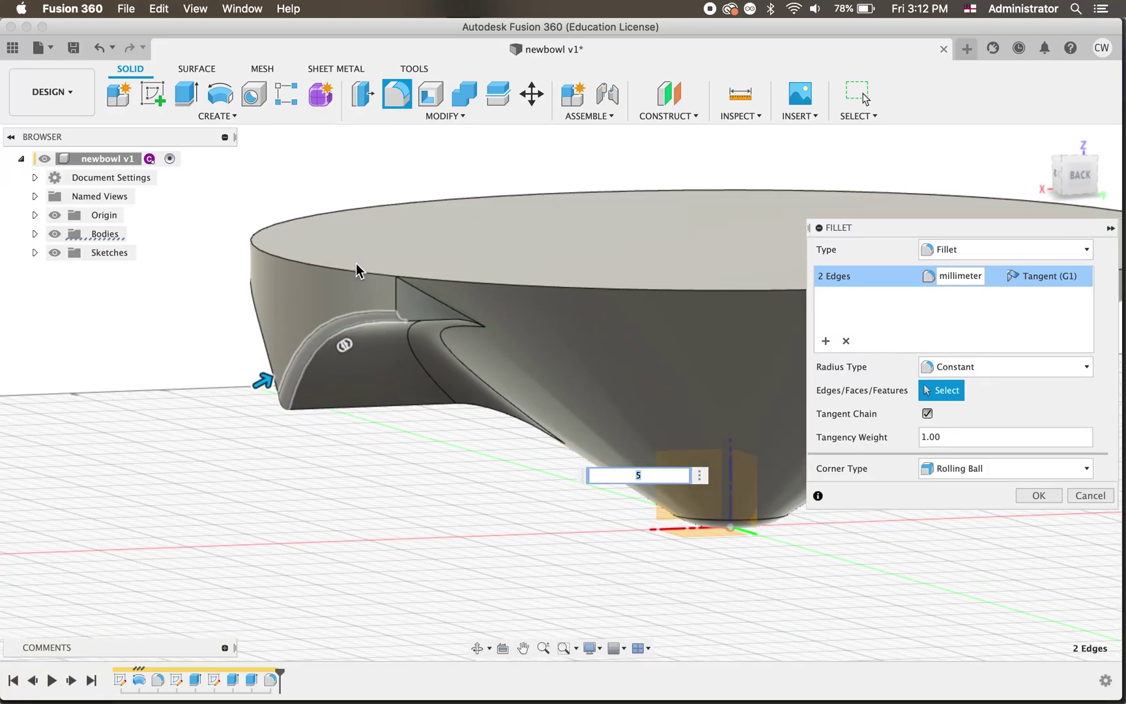
{"action": "scroll", "coordinate": [365, 314], "scroll_direction": "up", "scroll_amount": 5}
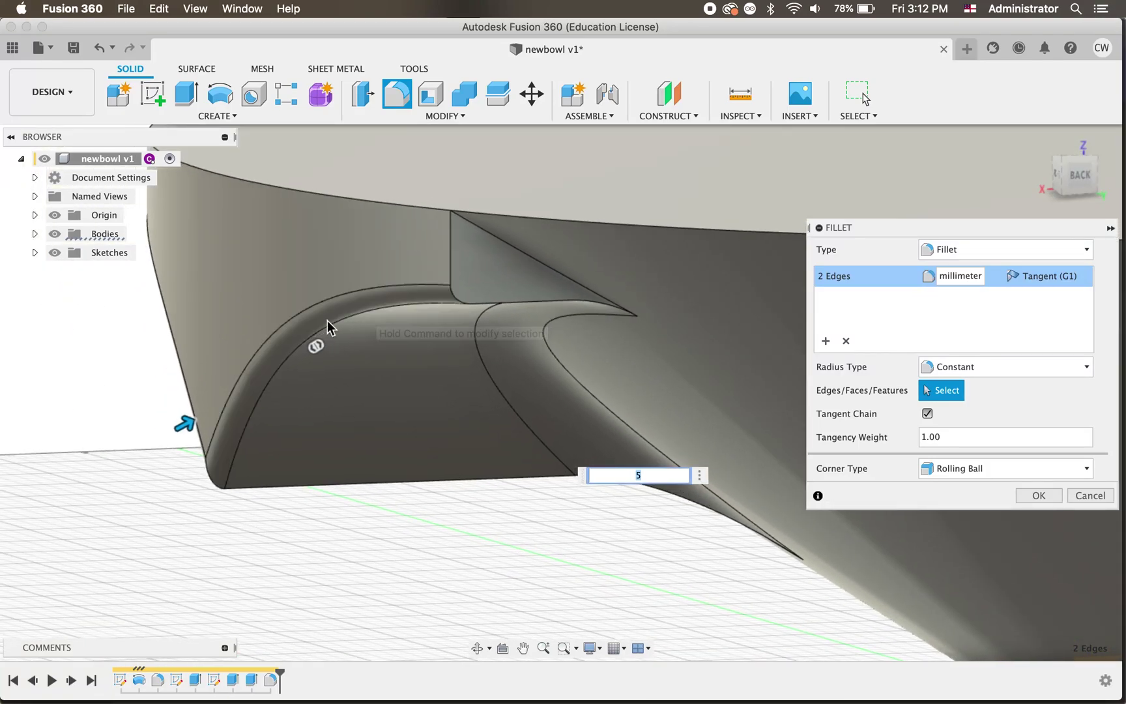
{"action": "left_click", "coordinate": [1036, 495]}
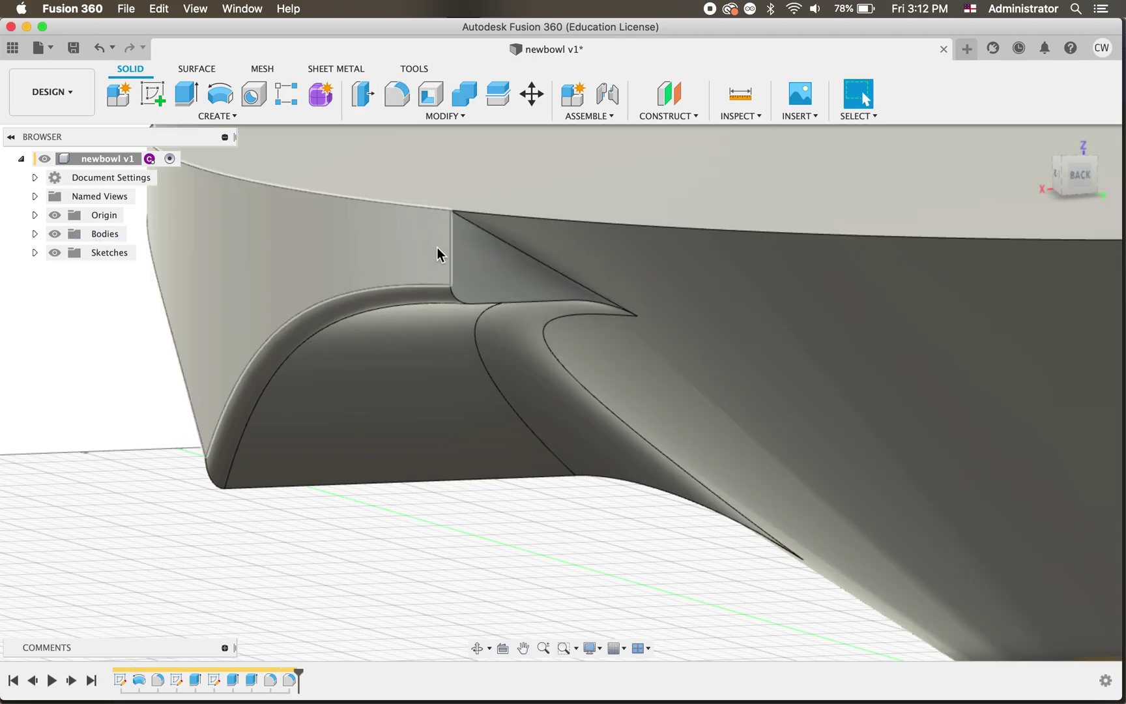
{"action": "key", "text": "f"}
{"action": "left_click", "coordinate": [460, 300]}
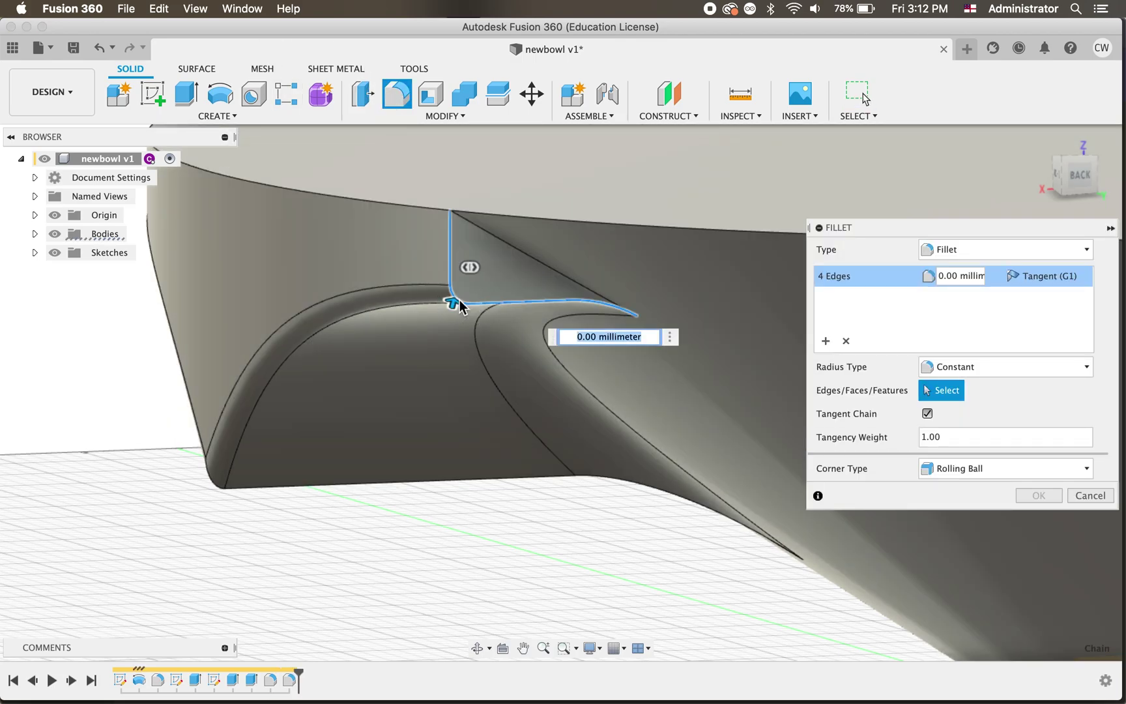
{"action": "left_click_drag", "start_coordinate": [456, 303], "coordinate": [446, 401]}
{"action": "scroll", "coordinate": [437, 423], "scroll_direction": "left", "scroll_amount": 3}
{"action": "scroll", "coordinate": [438, 423], "scroll_direction": "left", "scroll_amount": 10, "text": "shift"}
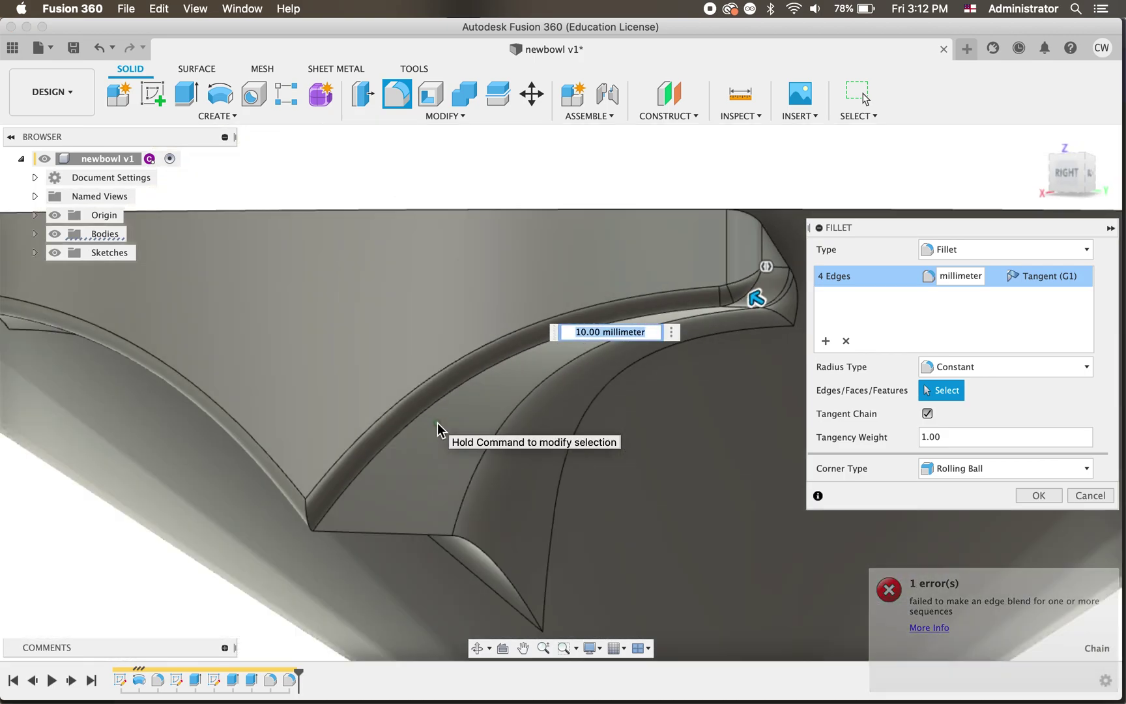
{"action": "scroll", "coordinate": [437, 423], "scroll_direction": "down", "scroll_amount": 3}
{"action": "scroll", "coordinate": [437, 423], "scroll_direction": "left", "scroll_amount": 5, "text": "shift"}
{"action": "scroll", "coordinate": [437, 423], "scroll_direction": "right", "scroll_amount": 5, "text": "shift"}
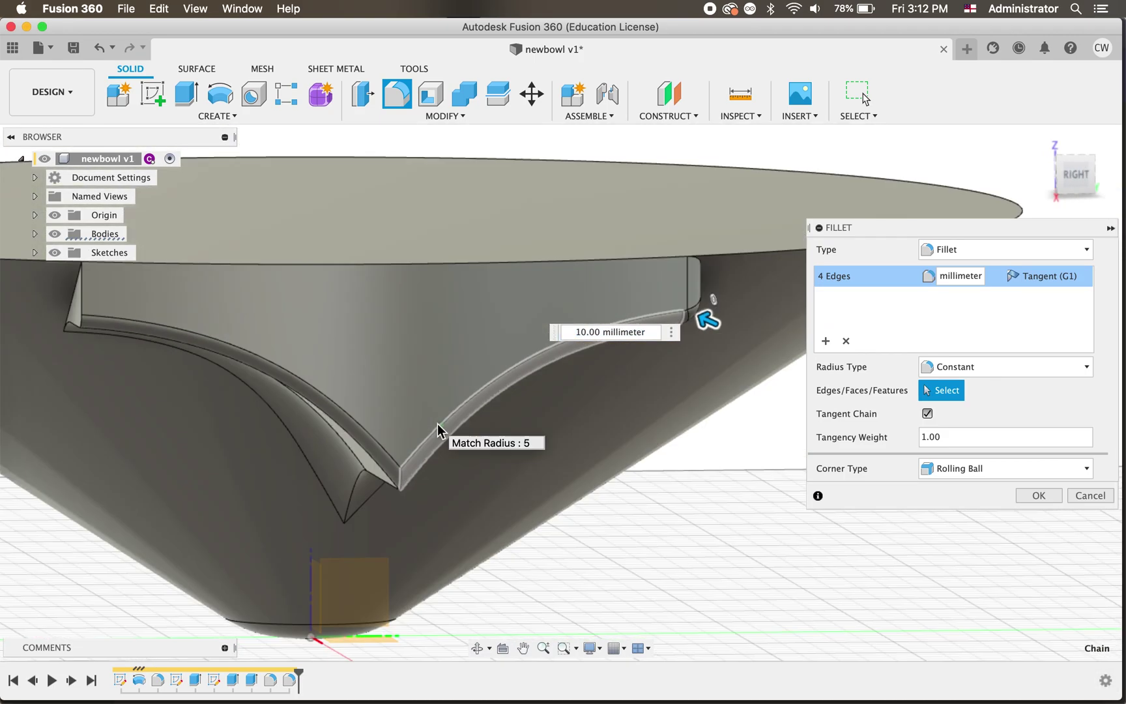
{"action": "scroll", "coordinate": [437, 422], "scroll_direction": "down", "scroll_amount": 3, "text": "shift"}
{"action": "left_click", "coordinate": [1090, 495]}
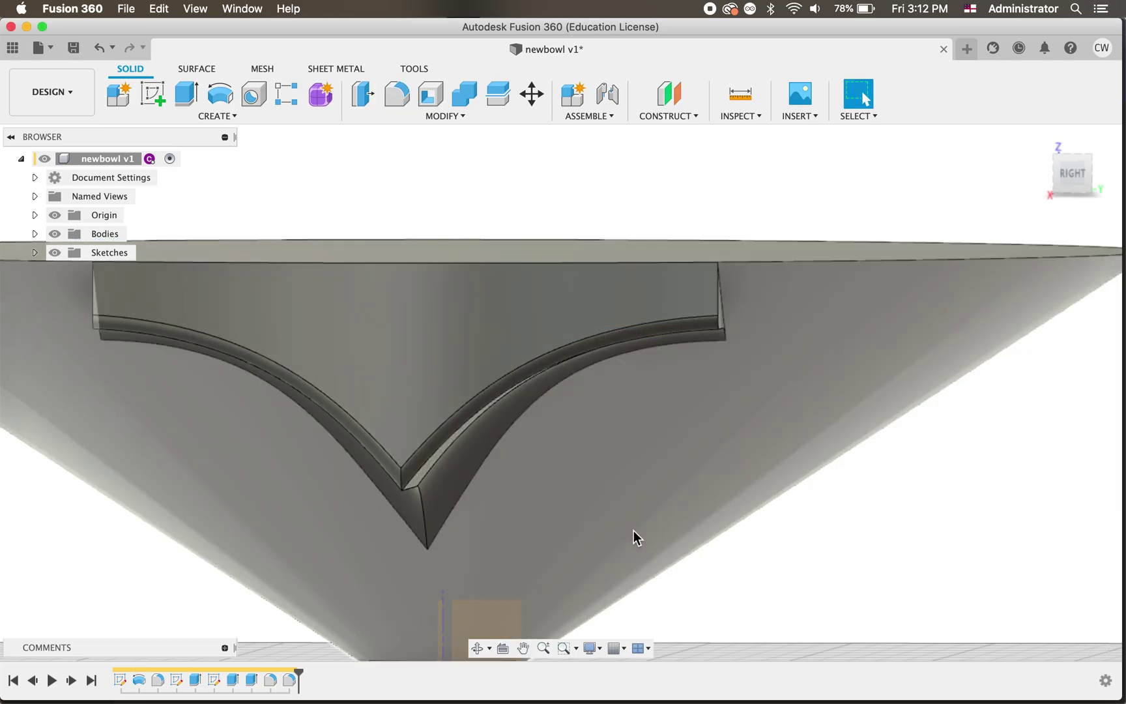
Examine the bowl and its side plate from the front, both sides and above to judge the overall shape.
{"action": "scroll", "coordinate": [634, 530], "scroll_direction": "down", "scroll_amount": 5}
{"action": "scroll", "coordinate": [633, 530], "scroll_direction": "down", "scroll_amount": 5, "text": "shift"}
{"action": "scroll", "coordinate": [633, 531], "scroll_direction": "up", "scroll_amount": 5, "text": "shift"}
{"action": "scroll", "coordinate": [633, 530], "scroll_direction": "right", "scroll_amount": 10, "text": "shift"}
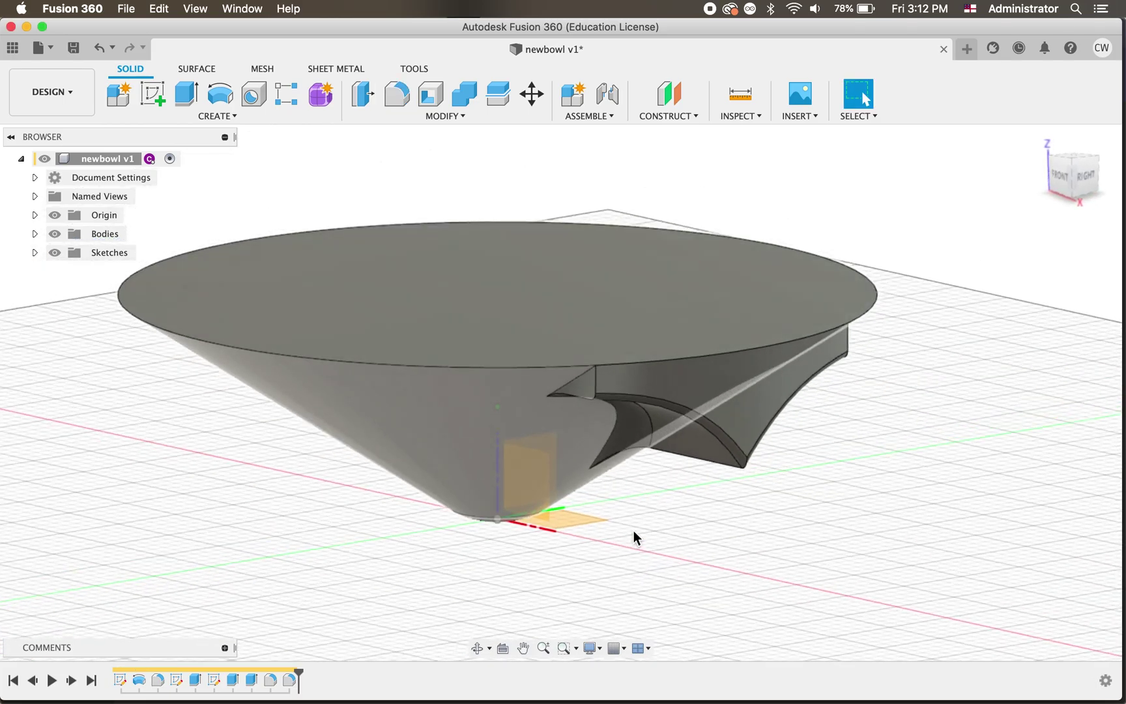
{"action": "scroll", "coordinate": [633, 531], "scroll_direction": "down", "scroll_amount": 4, "text": "shift"}
{"action": "scroll", "coordinate": [633, 530], "scroll_direction": "up", "scroll_amount": 4, "text": "shift"}
{"action": "scroll", "coordinate": [633, 531], "scroll_direction": "left", "scroll_amount": 4, "text": "shift"}
{"action": "scroll", "coordinate": [633, 530], "scroll_direction": "up", "scroll_amount": 2, "text": "shift"}
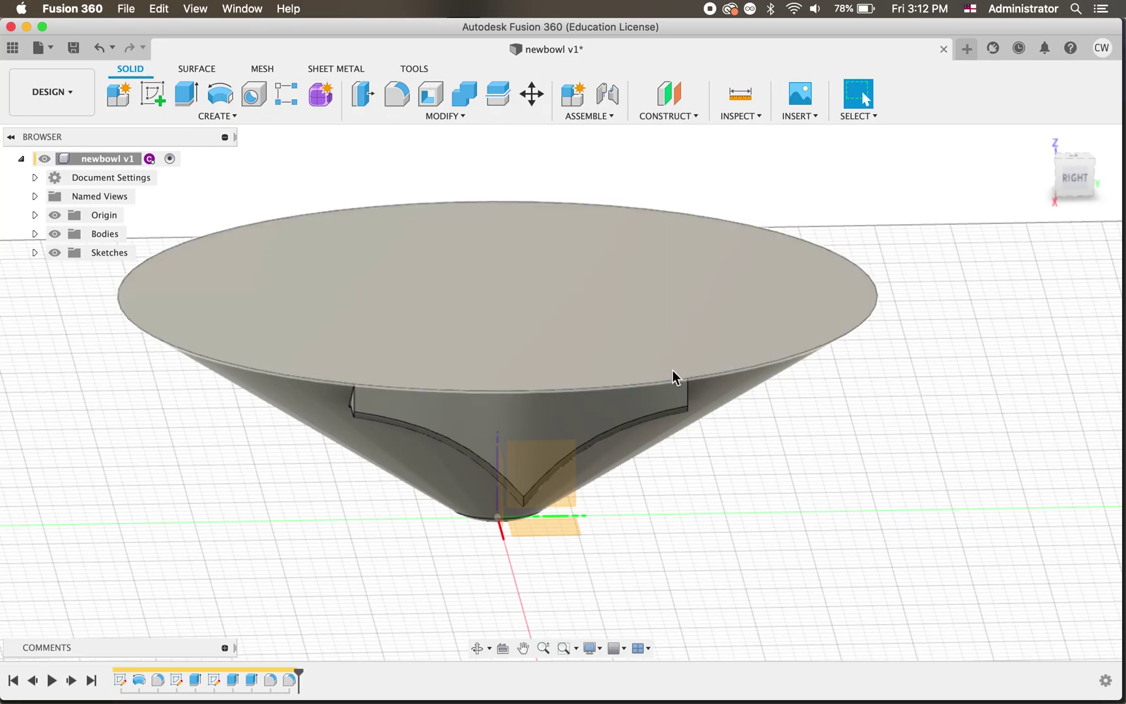
{"action": "scroll", "coordinate": [704, 499], "scroll_direction": "right", "scroll_amount": 10, "text": "shift"}
{"action": "scroll", "coordinate": [704, 499], "scroll_direction": "down", "scroll_amount": 4, "text": "shift"}
{"action": "scroll", "coordinate": [580, 358], "scroll_direction": "left", "scroll_amount": 8, "text": "shift"}
{"action": "scroll", "coordinate": [580, 358], "scroll_direction": "up", "scroll_amount": 4, "text": "shift"}
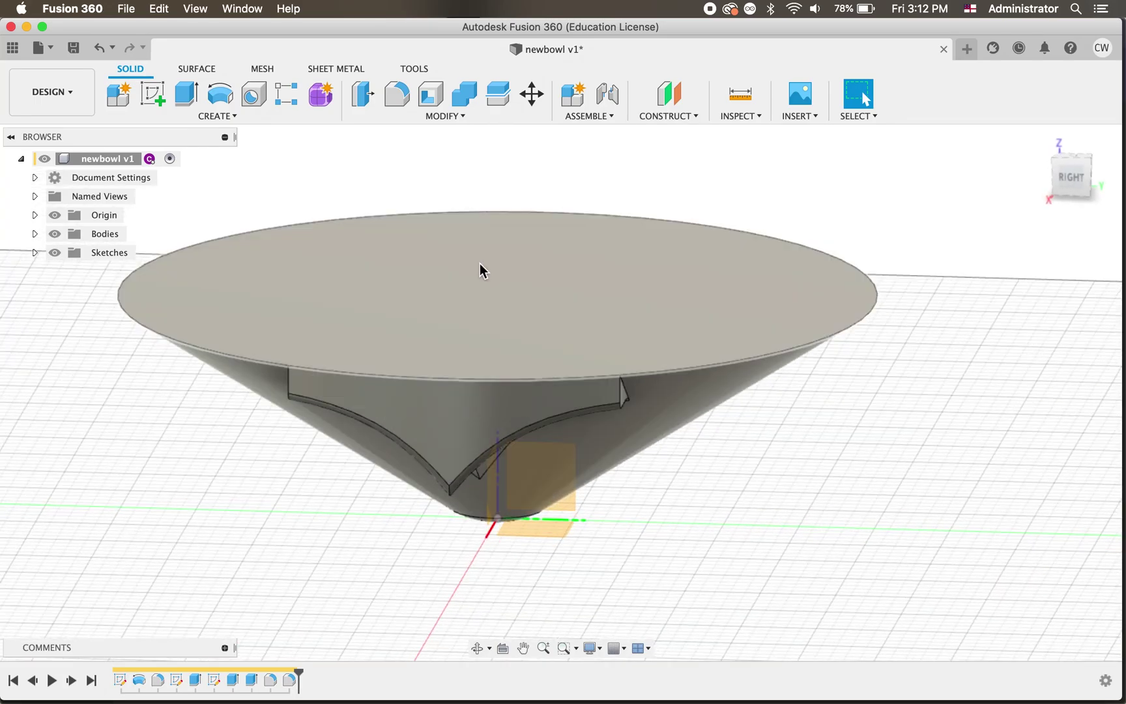
{"action": "scroll", "coordinate": [480, 263], "scroll_direction": "down", "scroll_amount": 8, "text": "shift"}
{"action": "scroll", "coordinate": [479, 263], "scroll_direction": "up", "scroll_amount": 9, "text": "shift"}
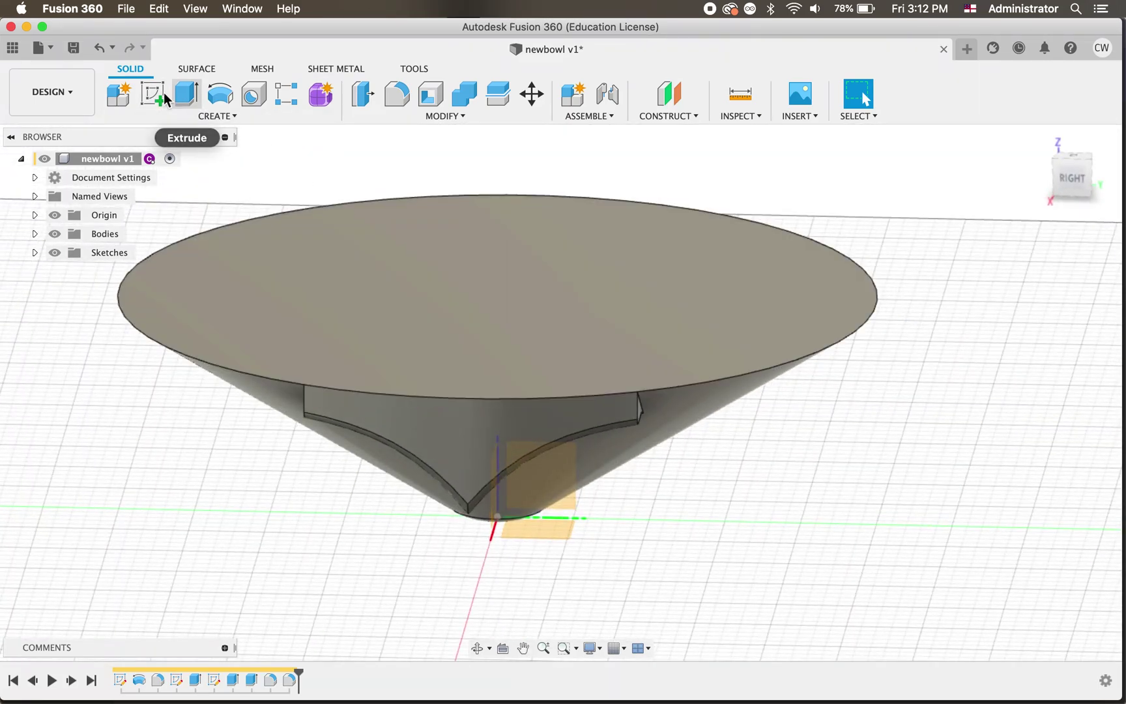
Sketch a circle about 100 mm in diameter on the bowl's flat top face, centred about 100 mm from the origin along both axes.
{"action": "left_click", "coordinate": [162, 93]}
{"action": "left_click", "coordinate": [692, 345]}
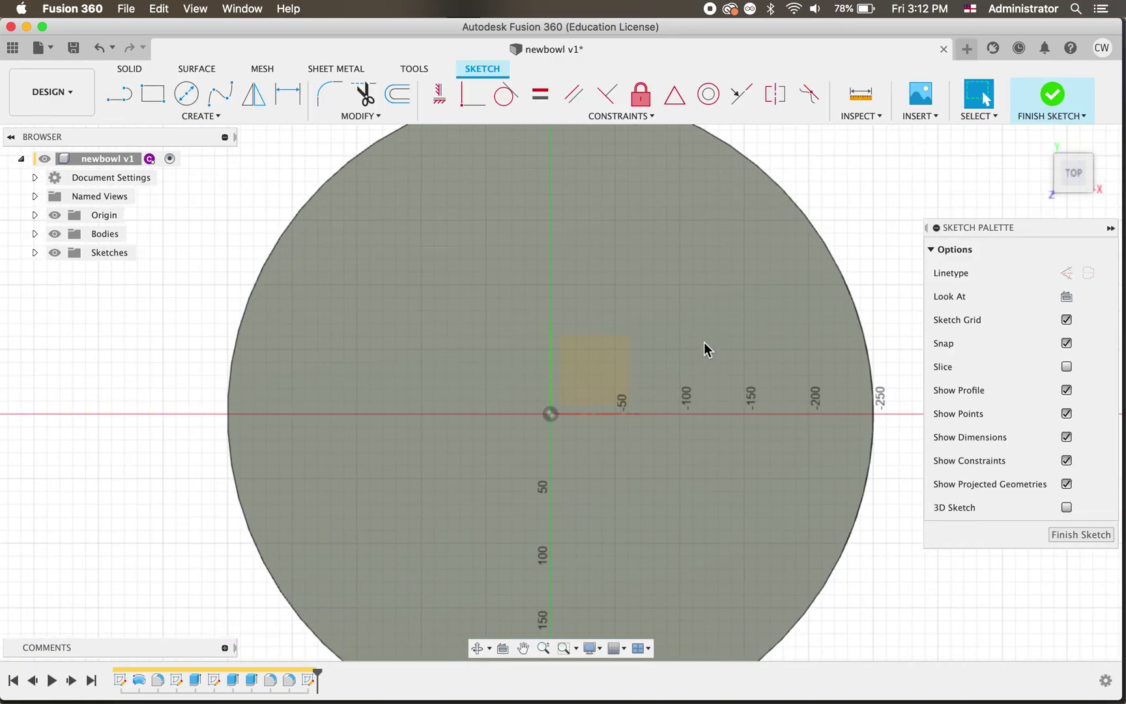
{"action": "left_click", "coordinate": [188, 96]}
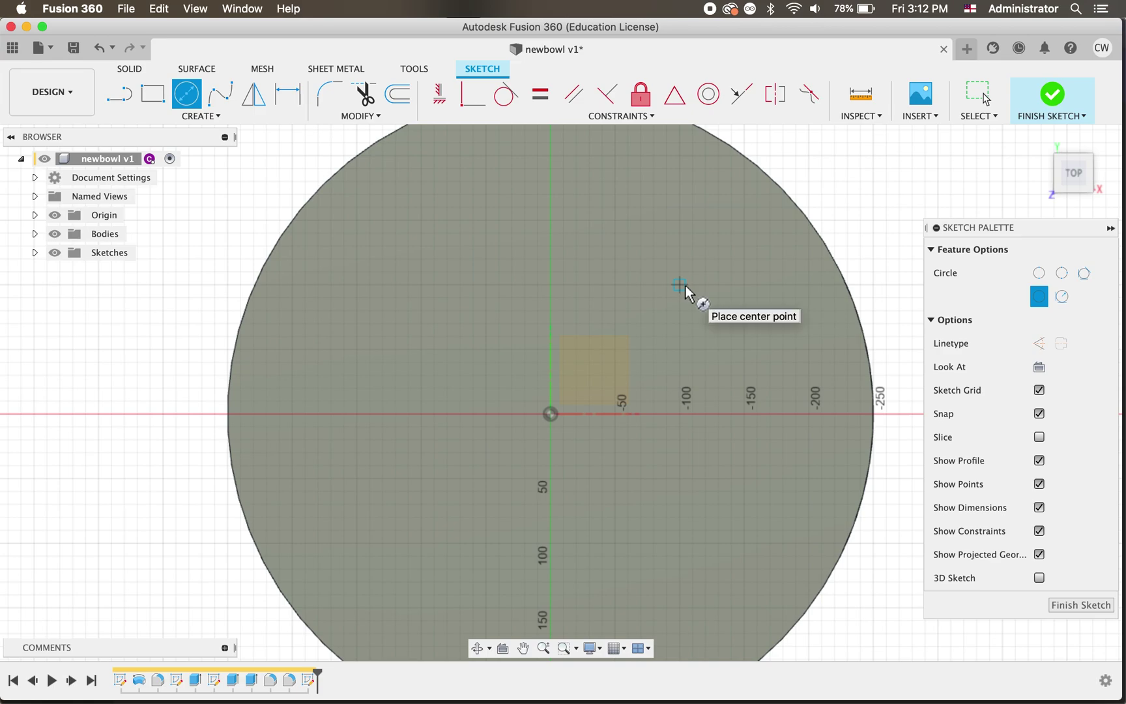
{"action": "left_click", "coordinate": [680, 284]}
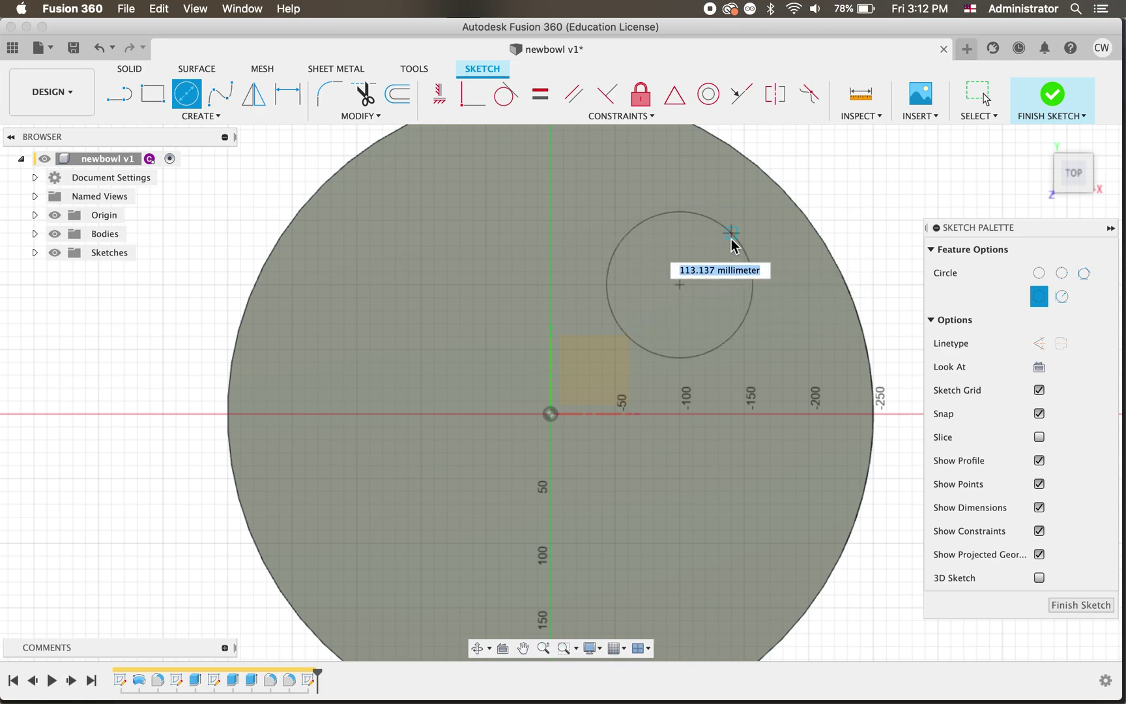
{"action": "left_click", "coordinate": [743, 290]}
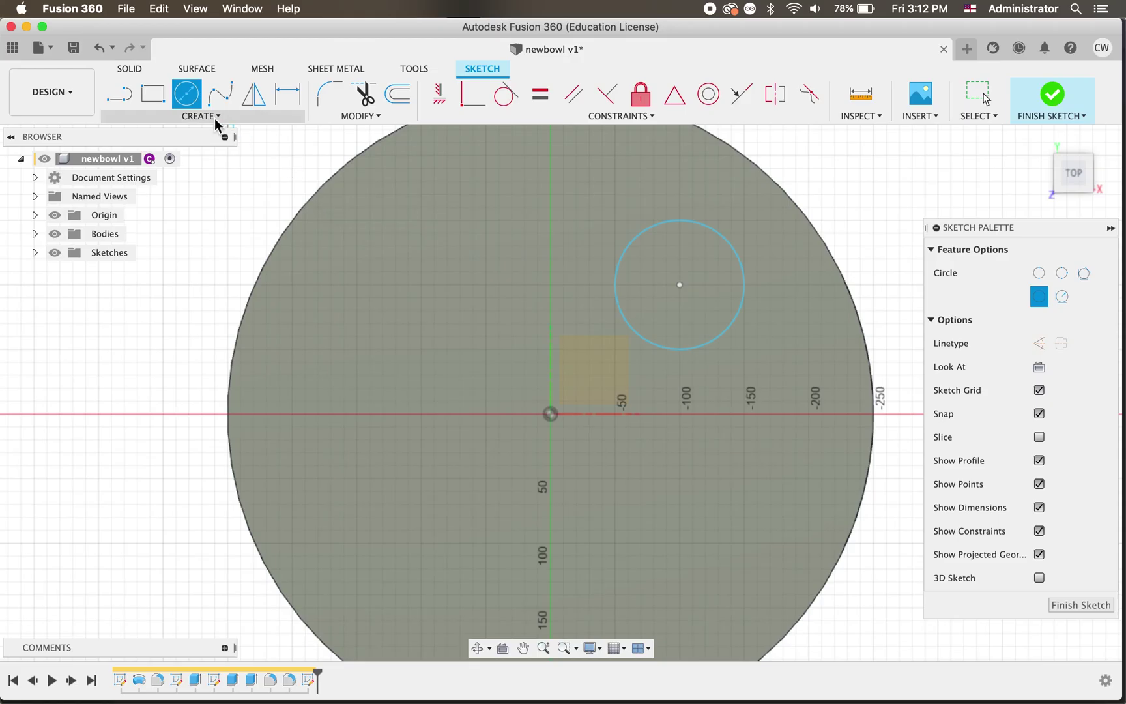
Create a full circular pattern of the sketched circle around the origin with a quantity of 4.
{"action": "left_click", "coordinate": [217, 123]}
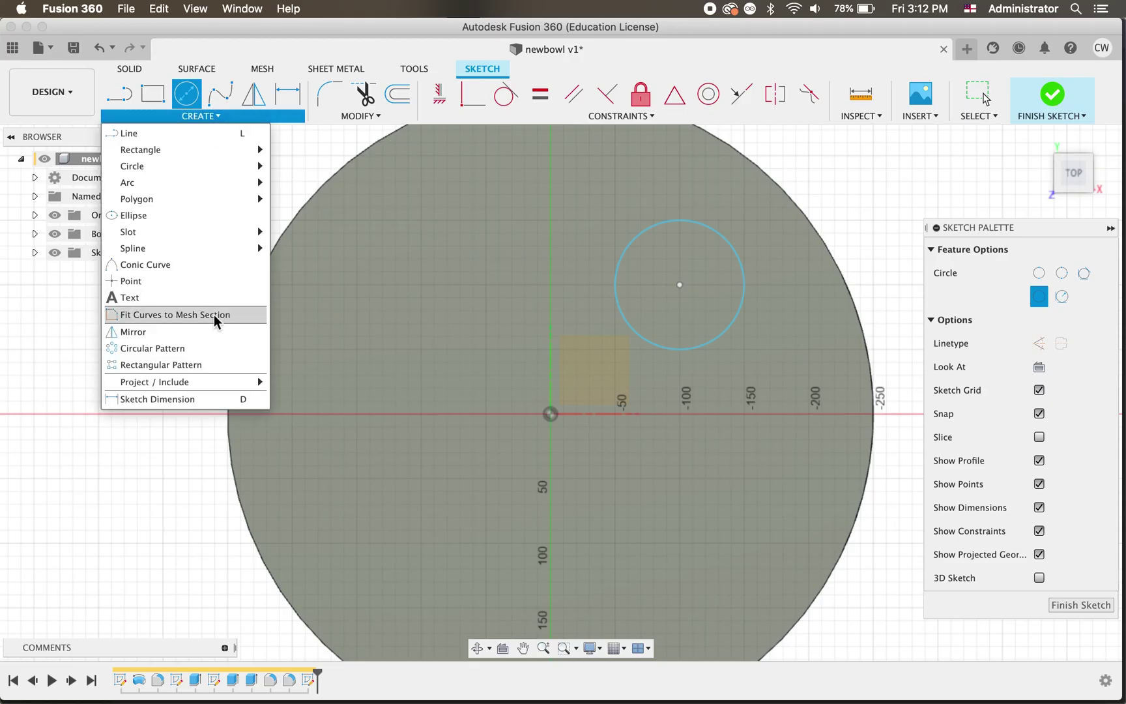
{"action": "left_click", "coordinate": [212, 351]}
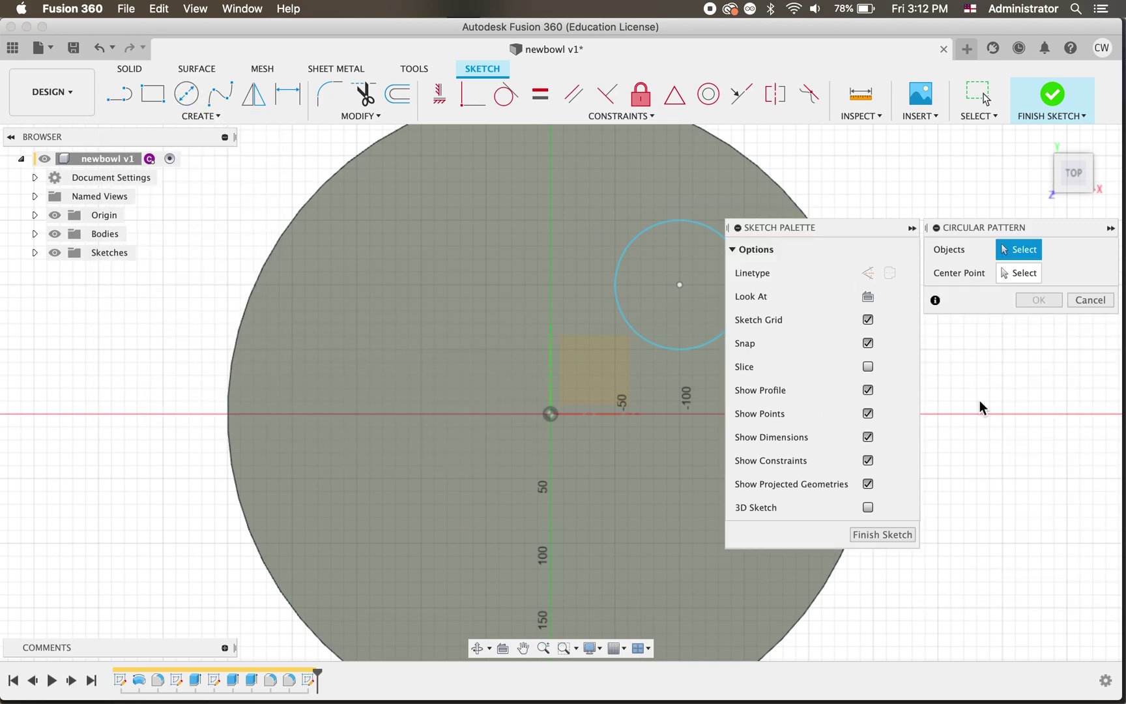
{"action": "scroll", "coordinate": [498, 490], "scroll_direction": "right", "scroll_amount": 3}
{"action": "left_click", "coordinate": [609, 358]}
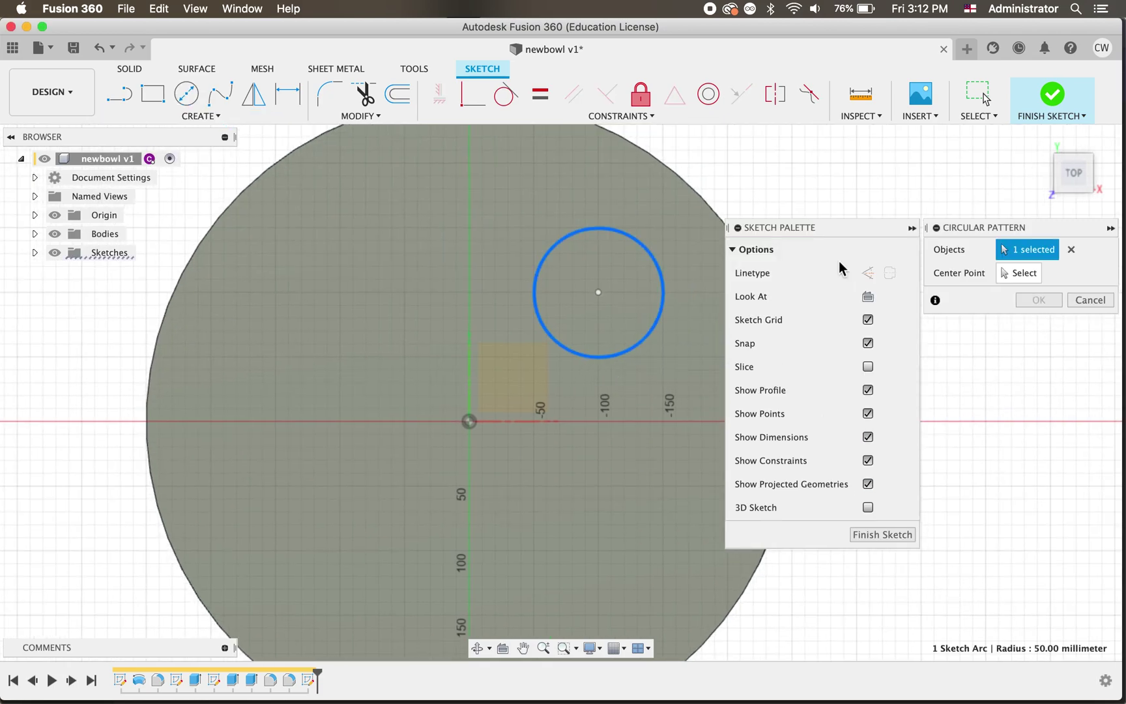
{"action": "left_click", "coordinate": [470, 421]}
{"action": "scroll", "coordinate": [470, 424], "scroll_direction": "down", "scroll_amount": 3}
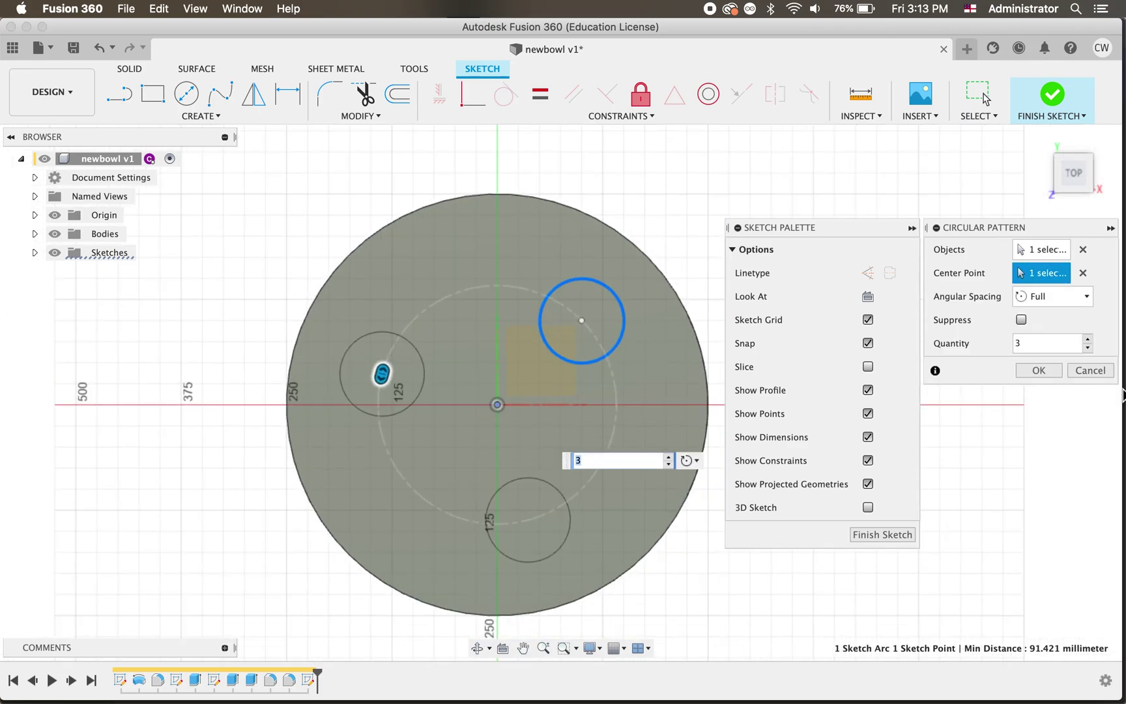
{"action": "left_click", "coordinate": [1087, 339]}
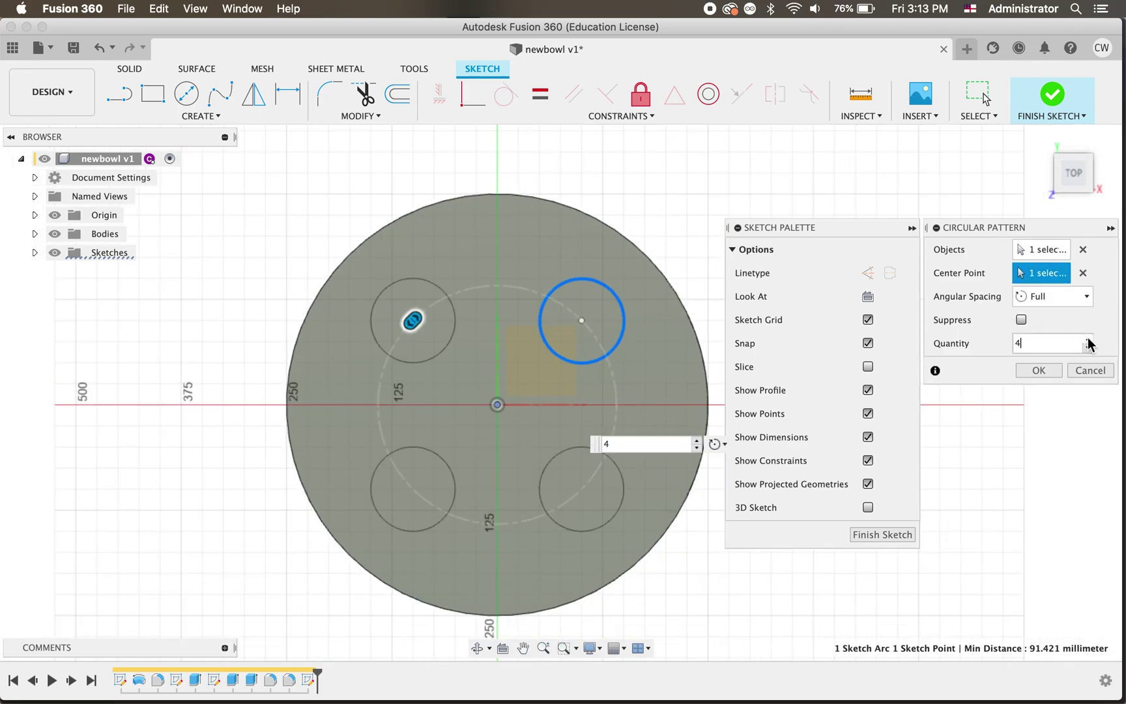
{"action": "left_click", "coordinate": [1043, 376]}
Examine the placement of the four patterned circles relative to the bowl's sloping sides from above and from the front.
{"action": "scroll", "coordinate": [781, 508], "scroll_direction": "down", "scroll_amount": 10, "text": "shift"}
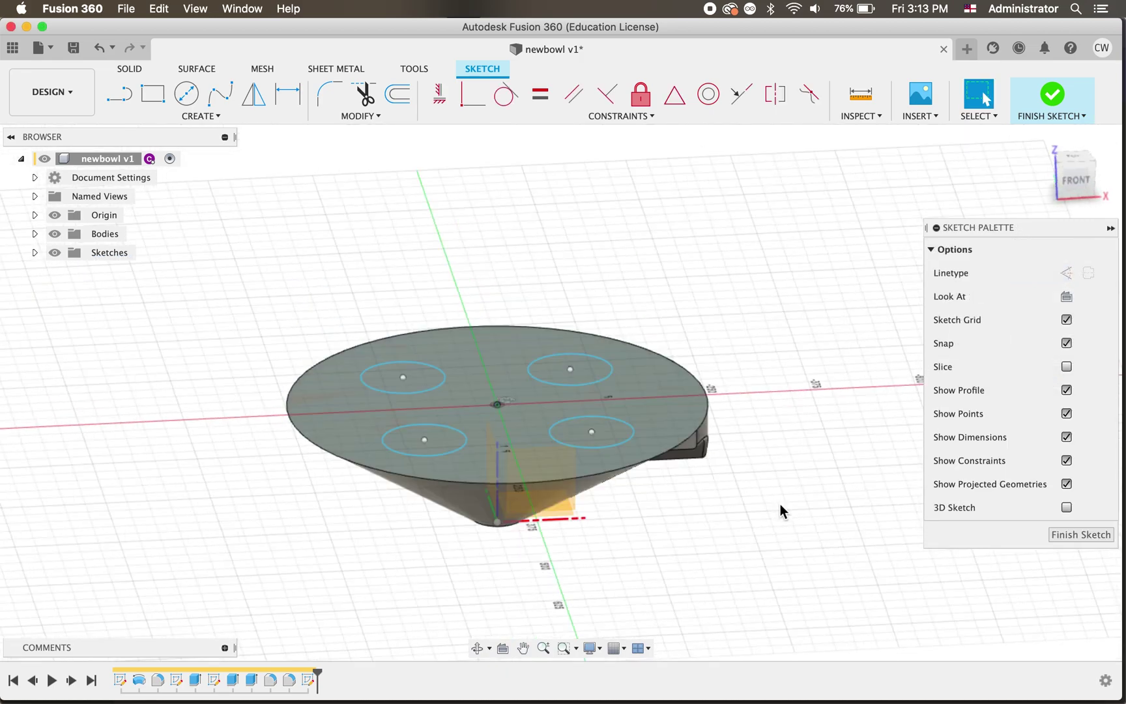
{"action": "scroll", "coordinate": [781, 509], "scroll_direction": "up", "scroll_amount": 3, "text": "shift"}
{"action": "scroll", "coordinate": [781, 511], "scroll_direction": "down", "scroll_amount": 5, "text": "shift"}
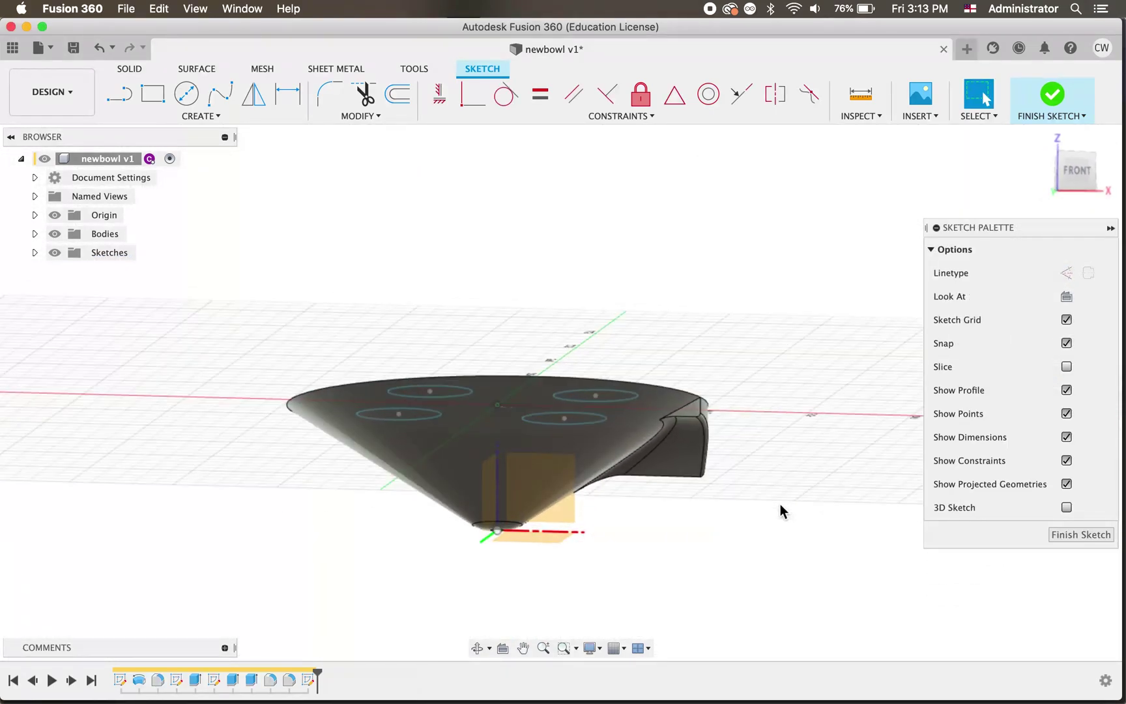
{"action": "scroll", "coordinate": [781, 511], "scroll_direction": "up", "scroll_amount": 6, "text": "shift"}
{"action": "scroll", "coordinate": [781, 505], "scroll_direction": "down", "scroll_amount": 10, "text": "shift"}
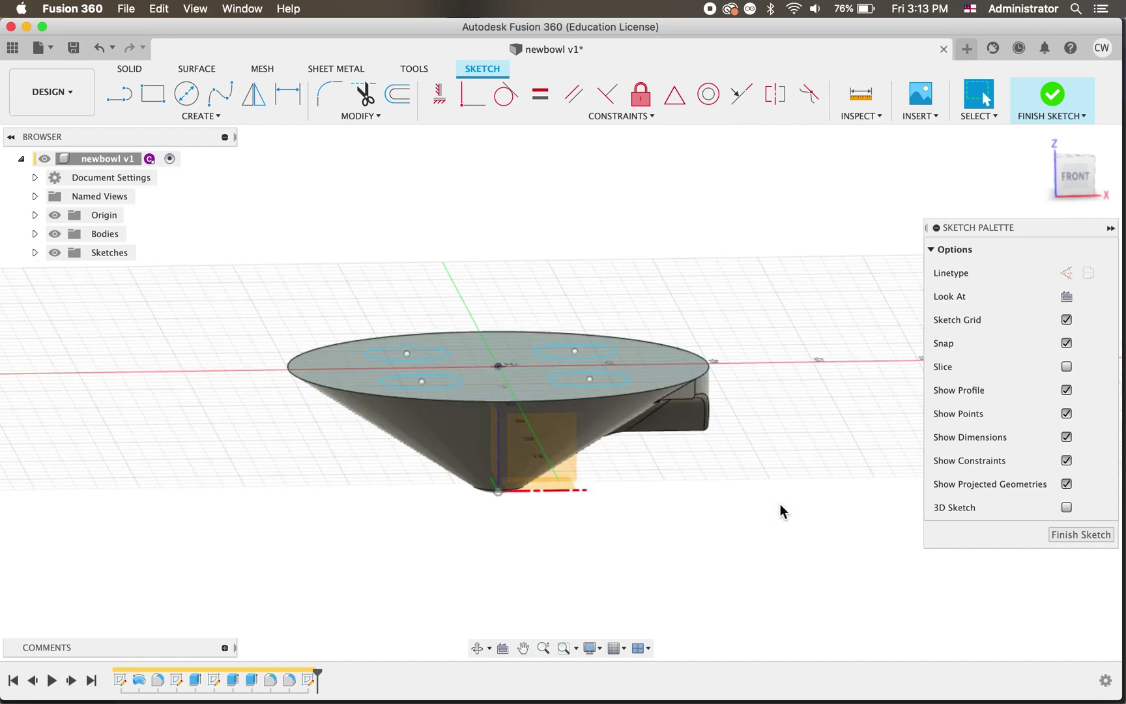
{"action": "scroll", "coordinate": [787, 493], "scroll_direction": "down", "scroll_amount": 10, "text": "shift"}
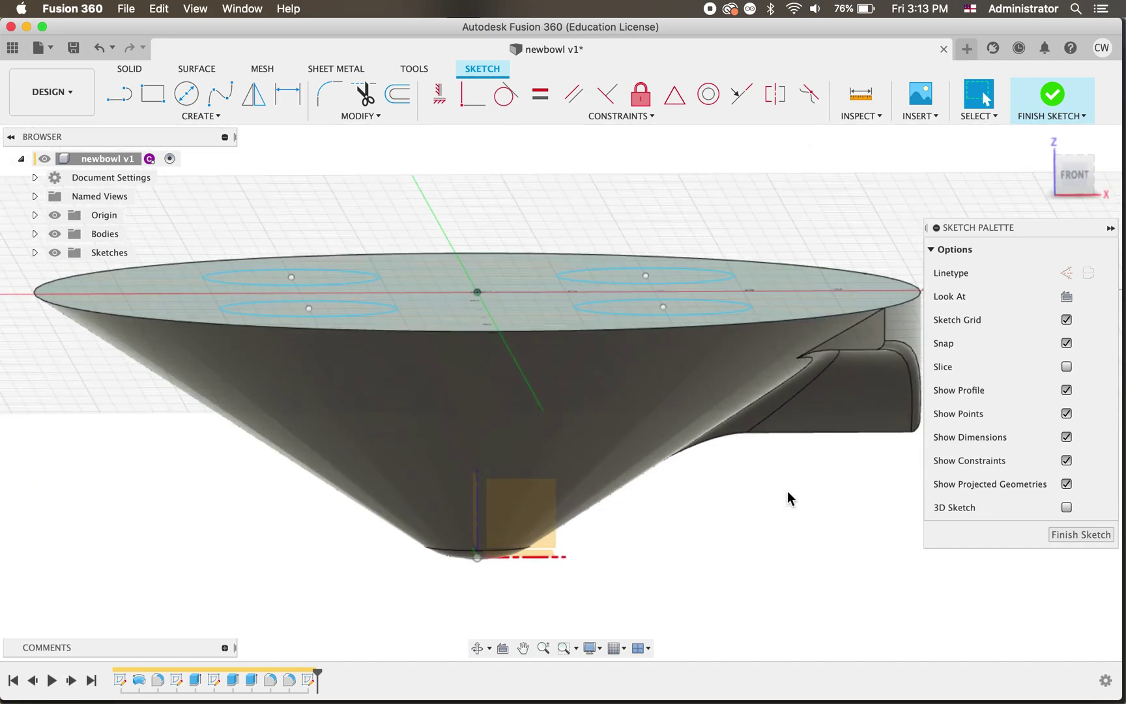
{"action": "scroll", "coordinate": [787, 490], "scroll_direction": "up", "scroll_amount": 8, "text": "shift"}
{"action": "scroll", "coordinate": [787, 491], "scroll_direction": "down", "scroll_amount": 4, "text": "shift"}
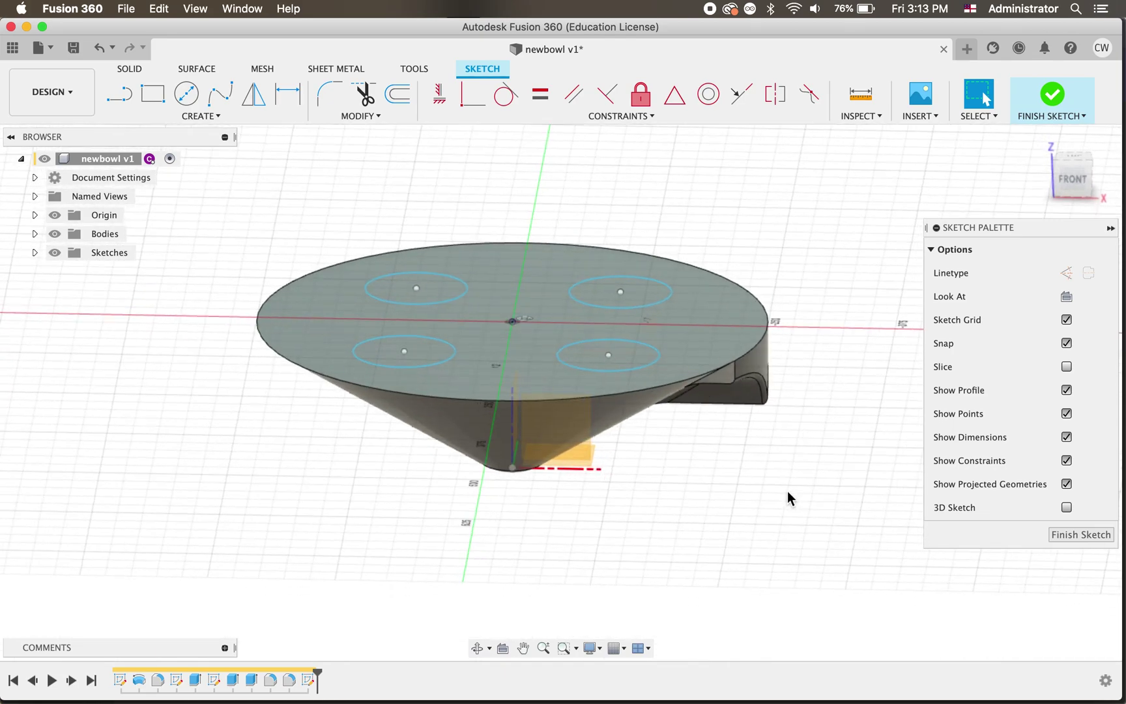
{"action": "scroll", "coordinate": [787, 491], "scroll_direction": "up", "scroll_amount": 5}
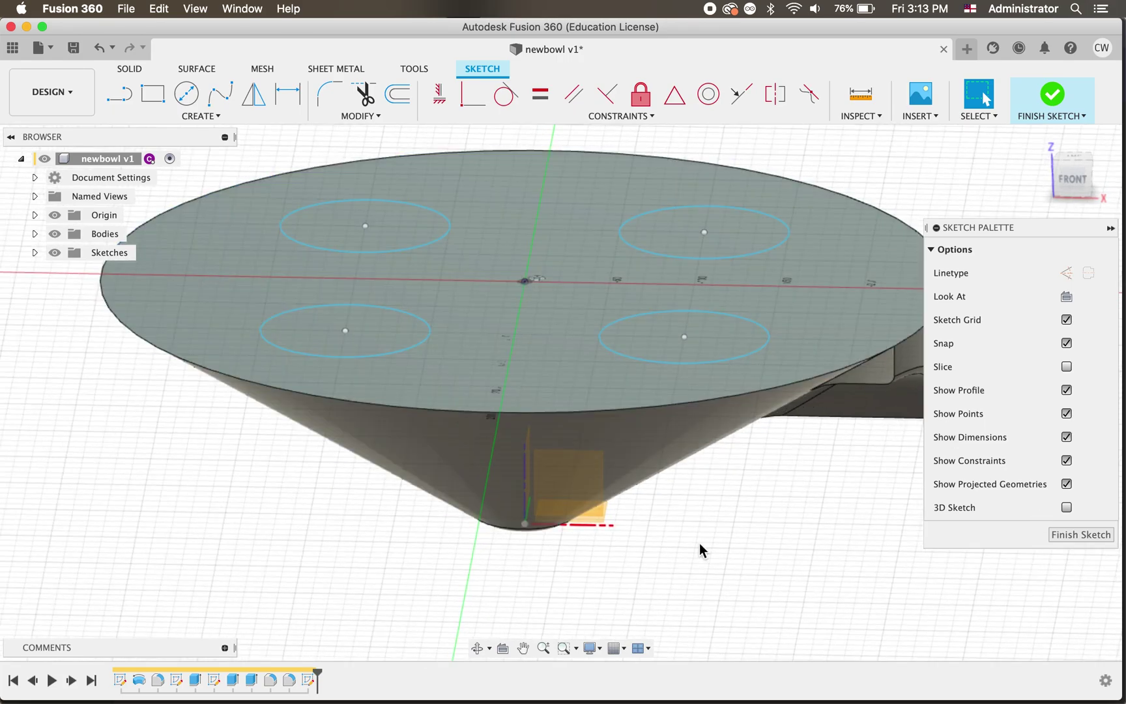
{"action": "scroll", "coordinate": [700, 550], "scroll_direction": "down", "scroll_amount": 10, "text": "shift"}
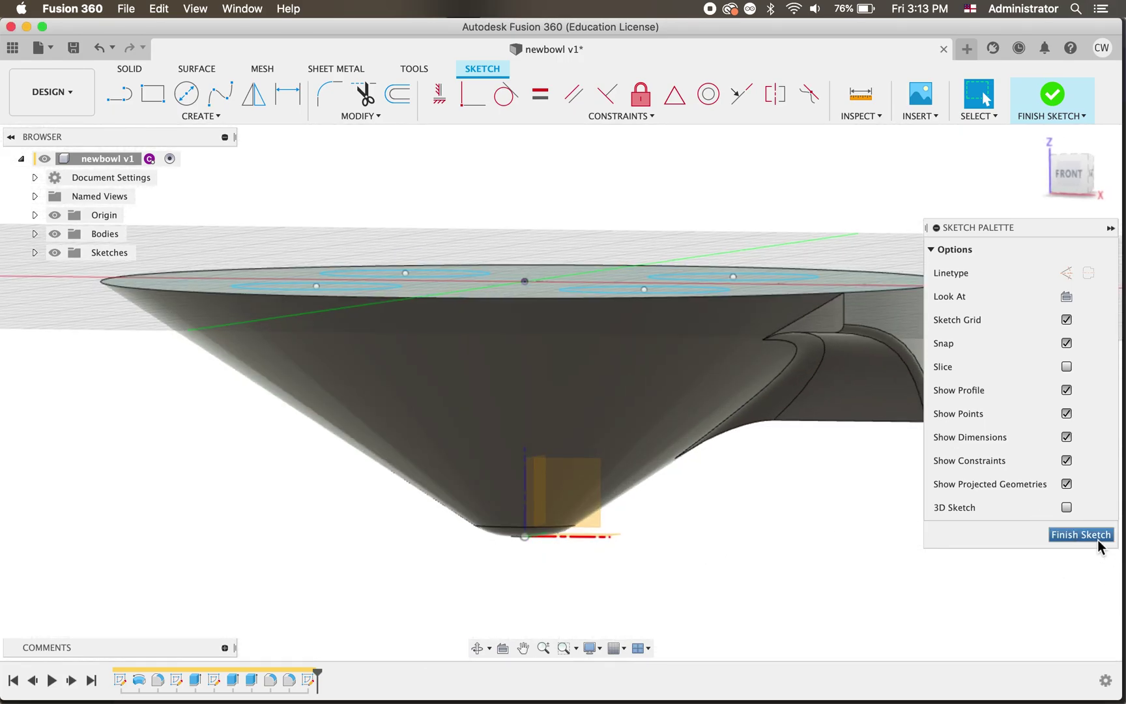
Finish the four-circle sketch and start a new sketch on the horizontal origin plane at the bowl's base, viewed from below.
{"action": "left_click", "coordinate": [1081, 535]}
{"action": "scroll", "coordinate": [800, 619], "scroll_direction": "up", "scroll_amount": 10, "text": "shift"}
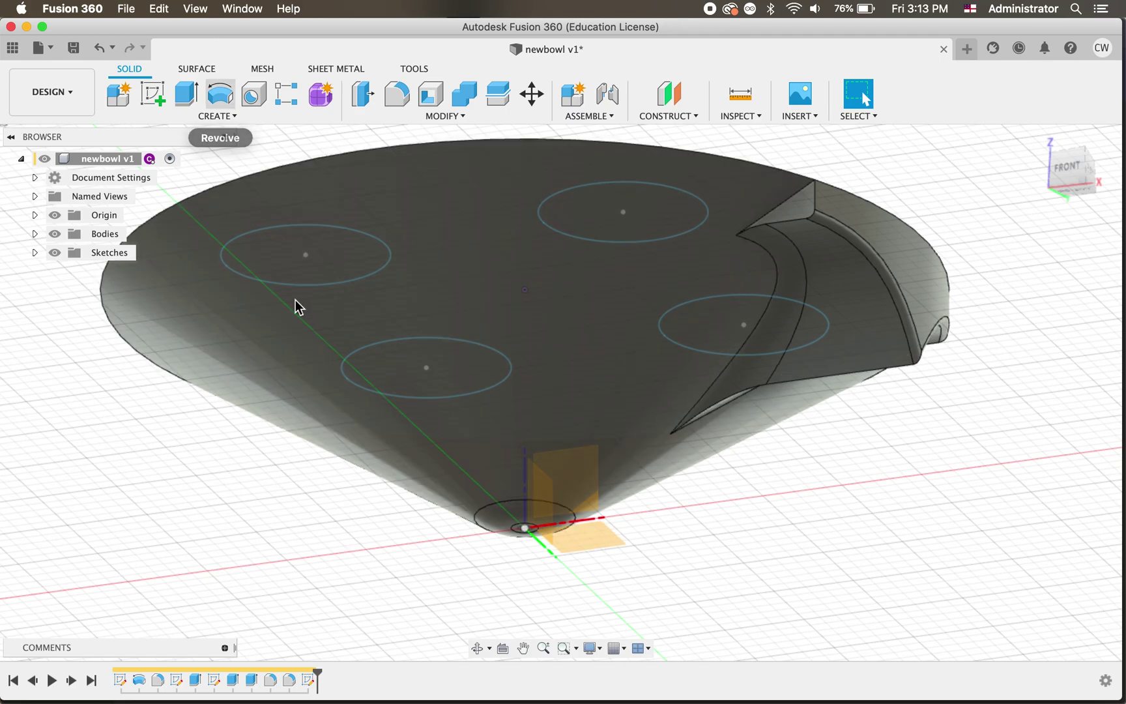
{"action": "left_click", "coordinate": [287, 284]}
{"action": "left_click", "coordinate": [153, 93]}
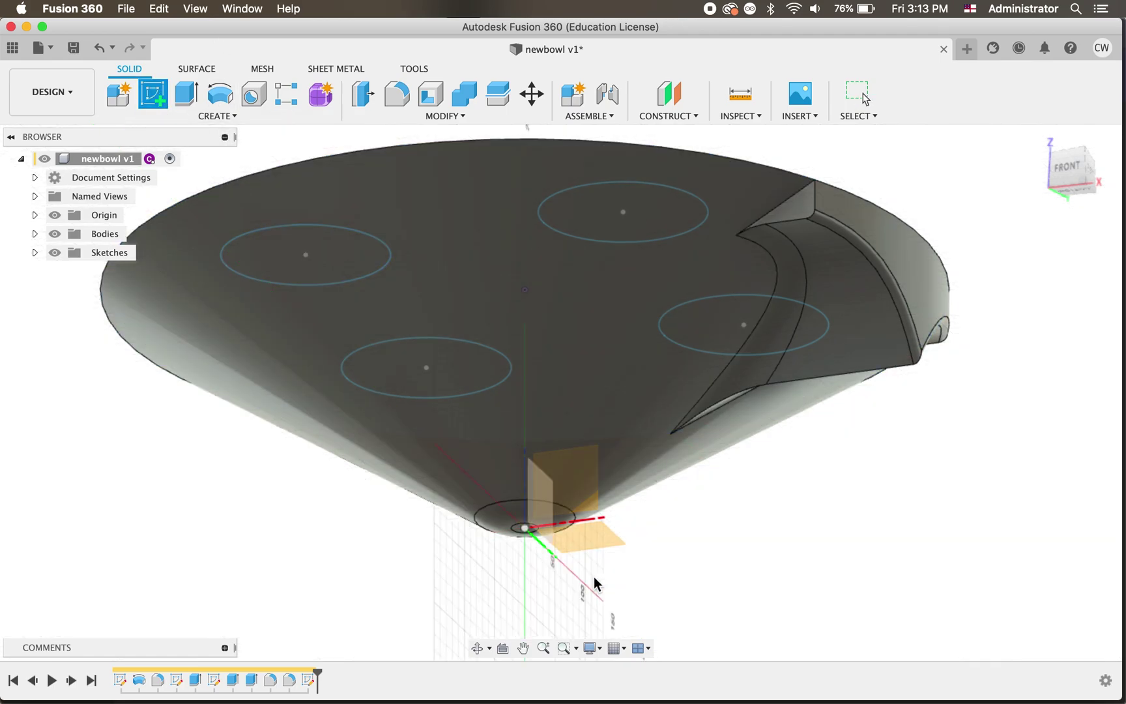
{"action": "left_click", "coordinate": [612, 543]}
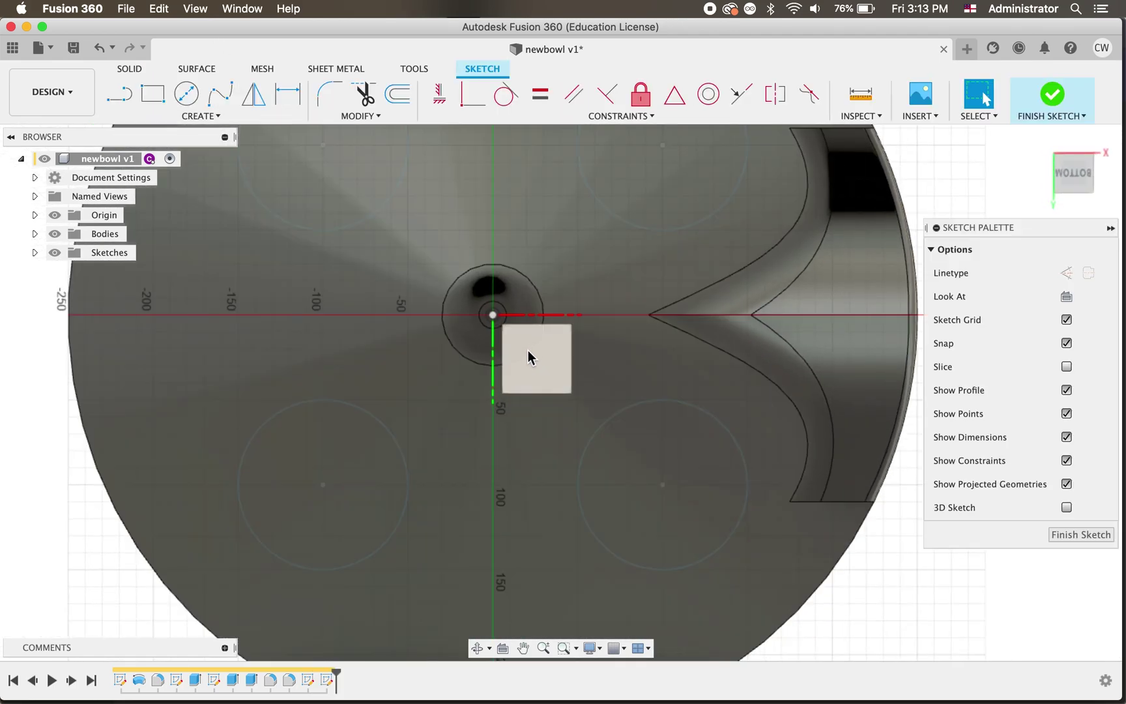
{"action": "scroll", "coordinate": [719, 475], "scroll_direction": "down", "scroll_amount": 5}
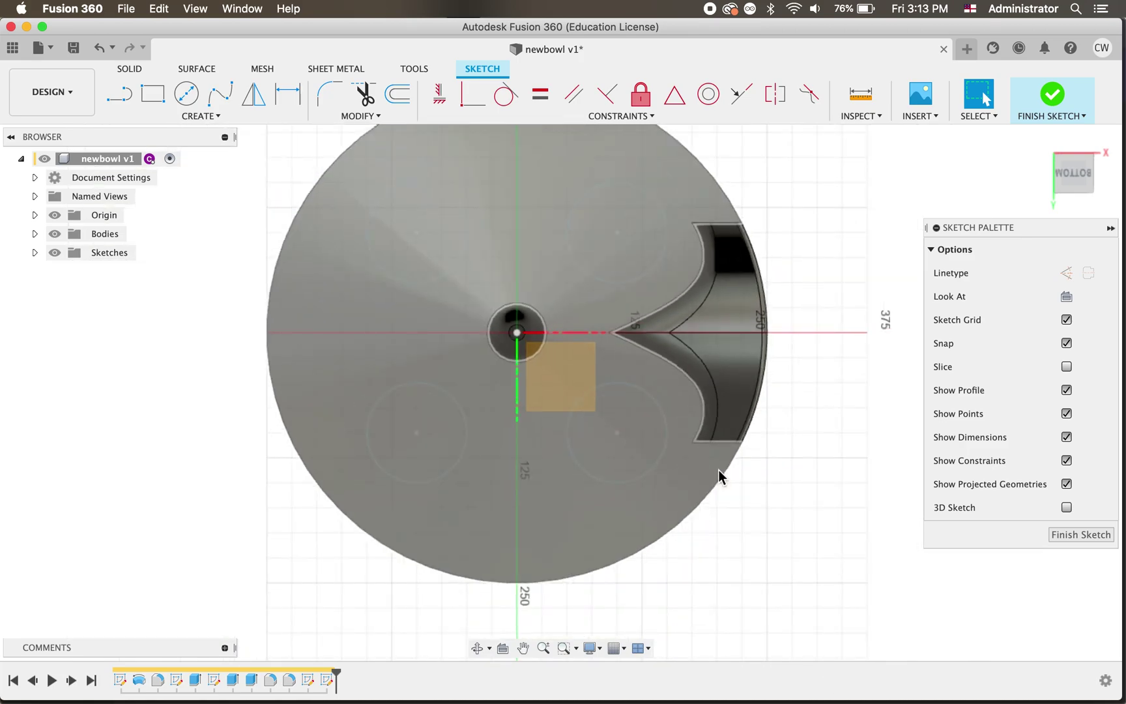
{"action": "scroll", "coordinate": [721, 477], "scroll_direction": "up", "scroll_amount": 5, "text": "shift"}
{"action": "scroll", "coordinate": [720, 477], "scroll_direction": "down", "scroll_amount": 3, "text": "shift"}
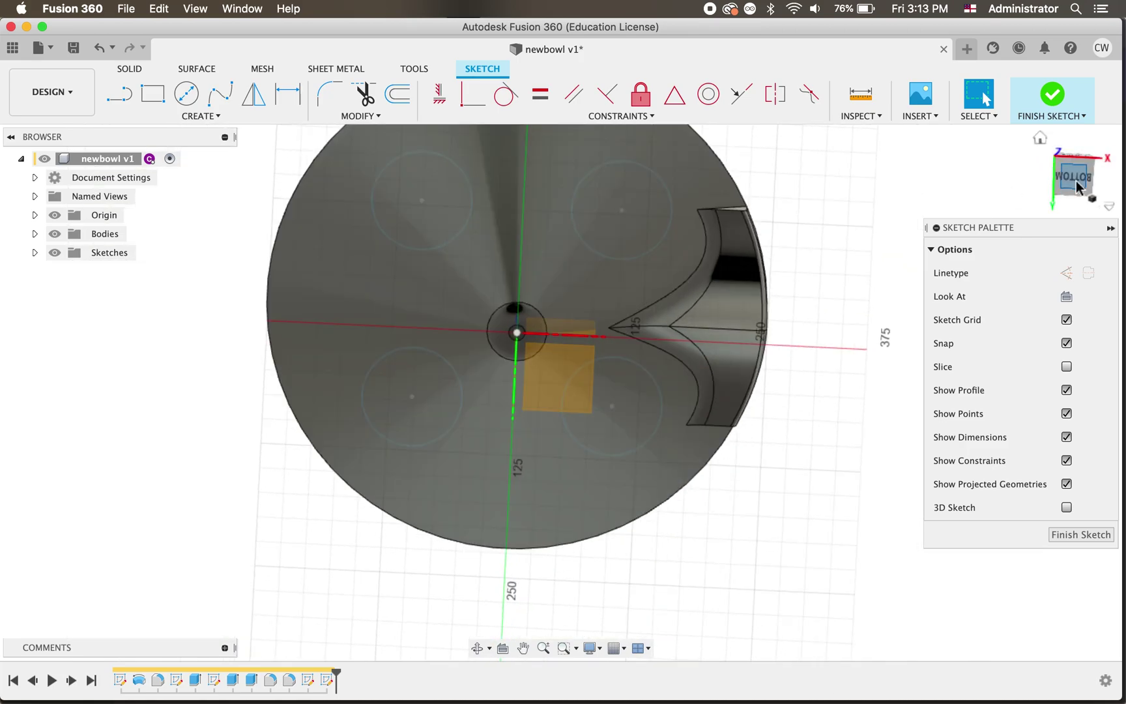
{"action": "left_click", "coordinate": [1074, 177]}
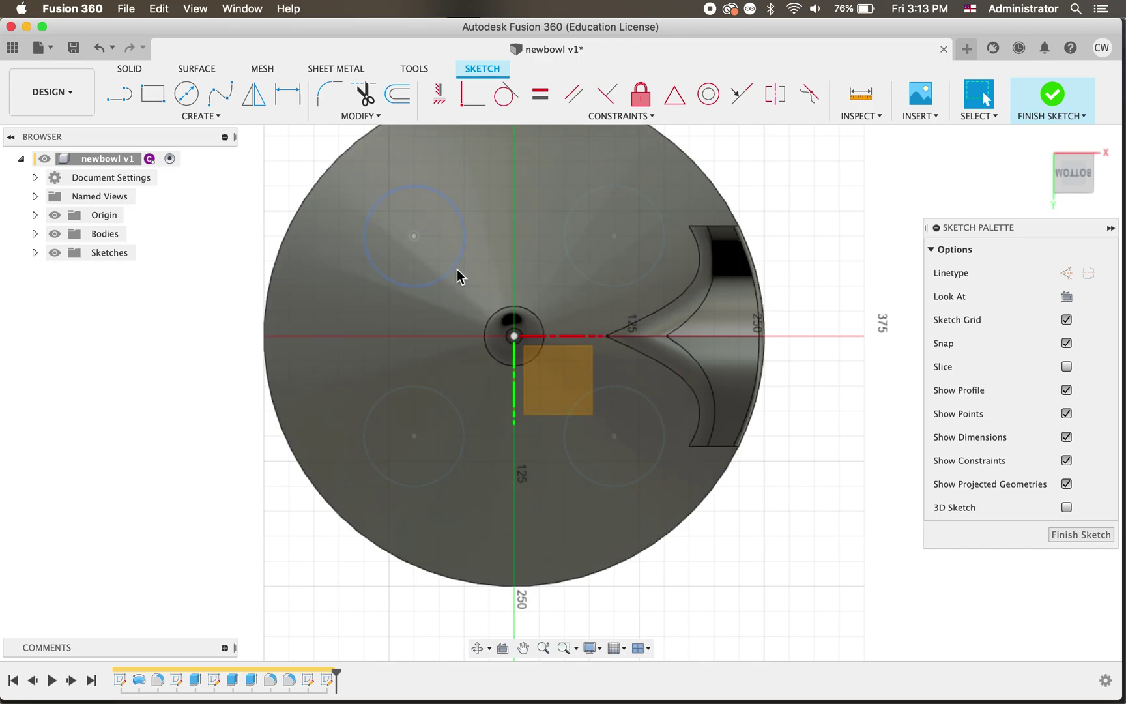
Project the front-left 100 mm circle from the bowl's top face into the base-plane sketch.
{"action": "key", "text": "p"}
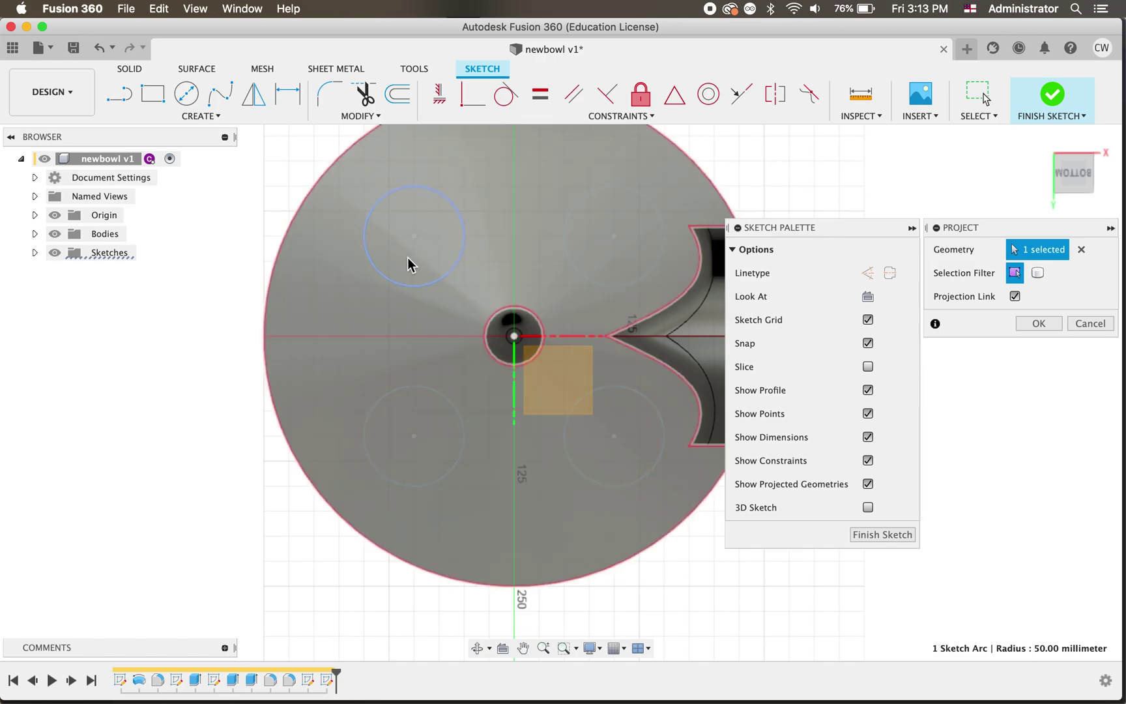
{"action": "scroll", "coordinate": [409, 258], "scroll_direction": "up", "scroll_amount": 3}
{"action": "left_click", "coordinate": [1038, 323]}
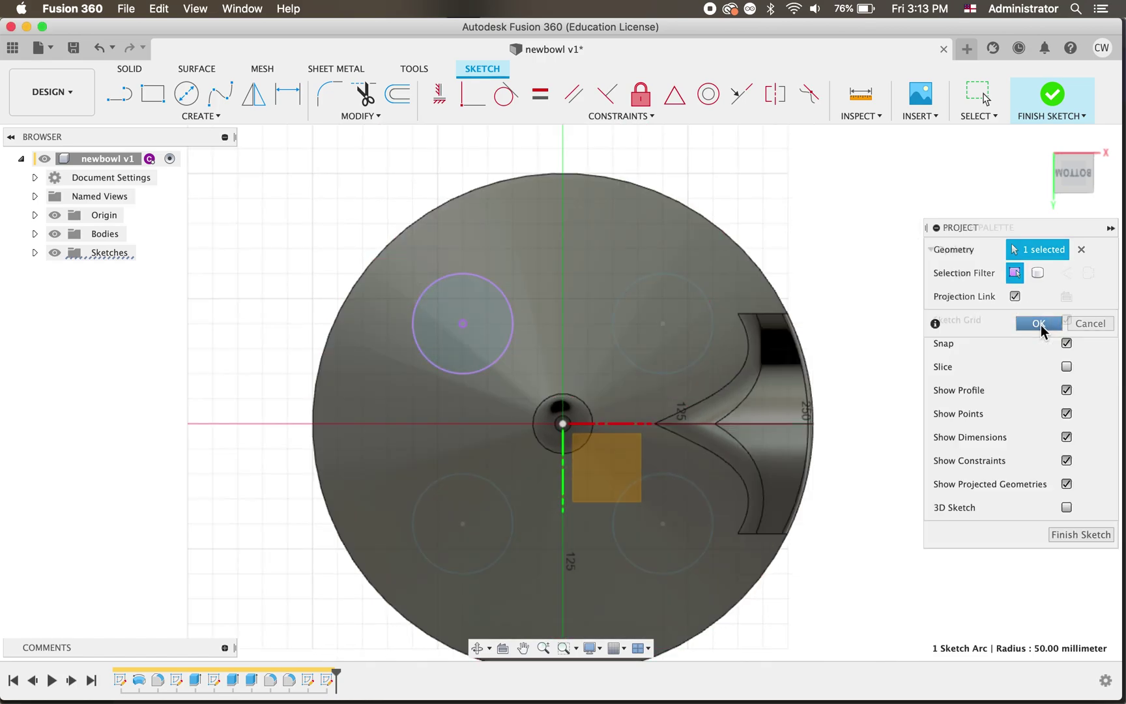
Sketch a two-point circle about 50 mm in diameter from the projected circle's centre diagonally outward to its edge.
{"action": "scroll", "coordinate": [537, 355], "scroll_direction": "up", "scroll_amount": 3}
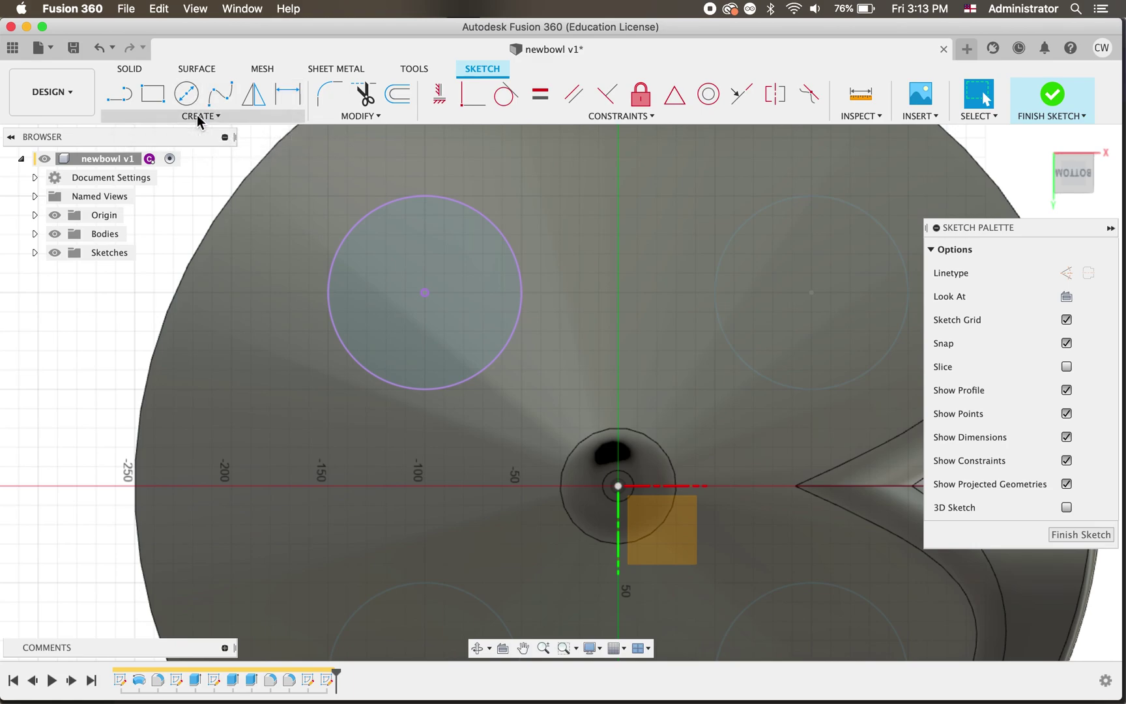
{"action": "left_click", "coordinate": [197, 116]}
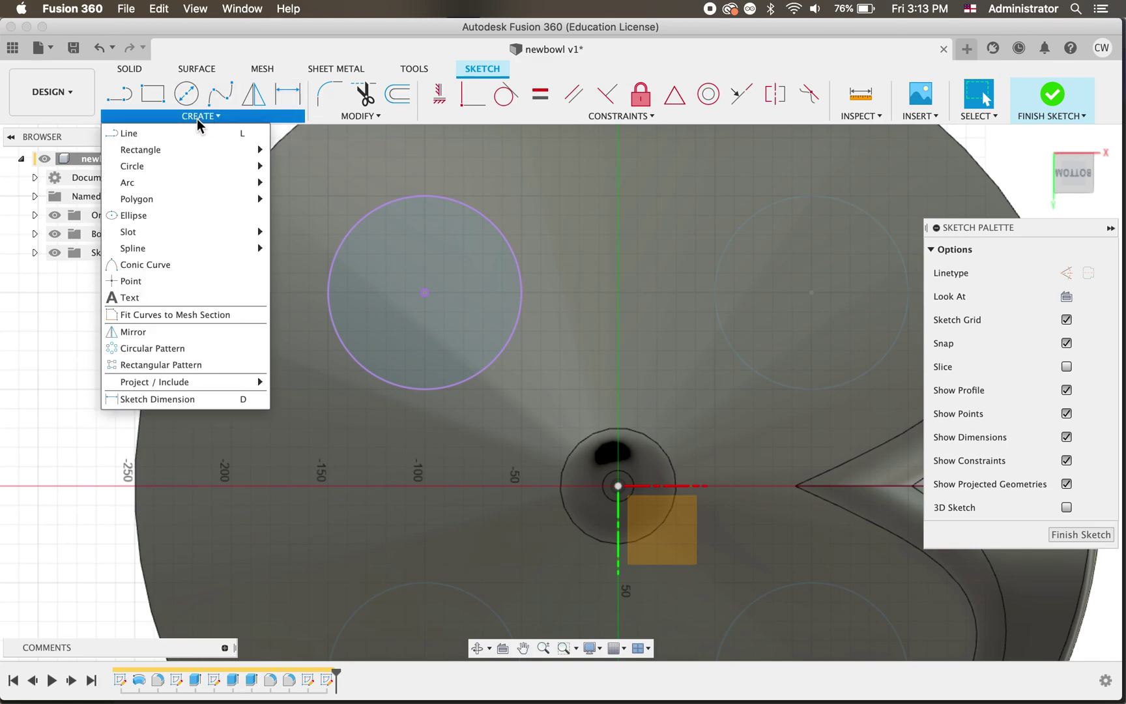
{"action": "mouse_move", "coordinate": [191, 172]}
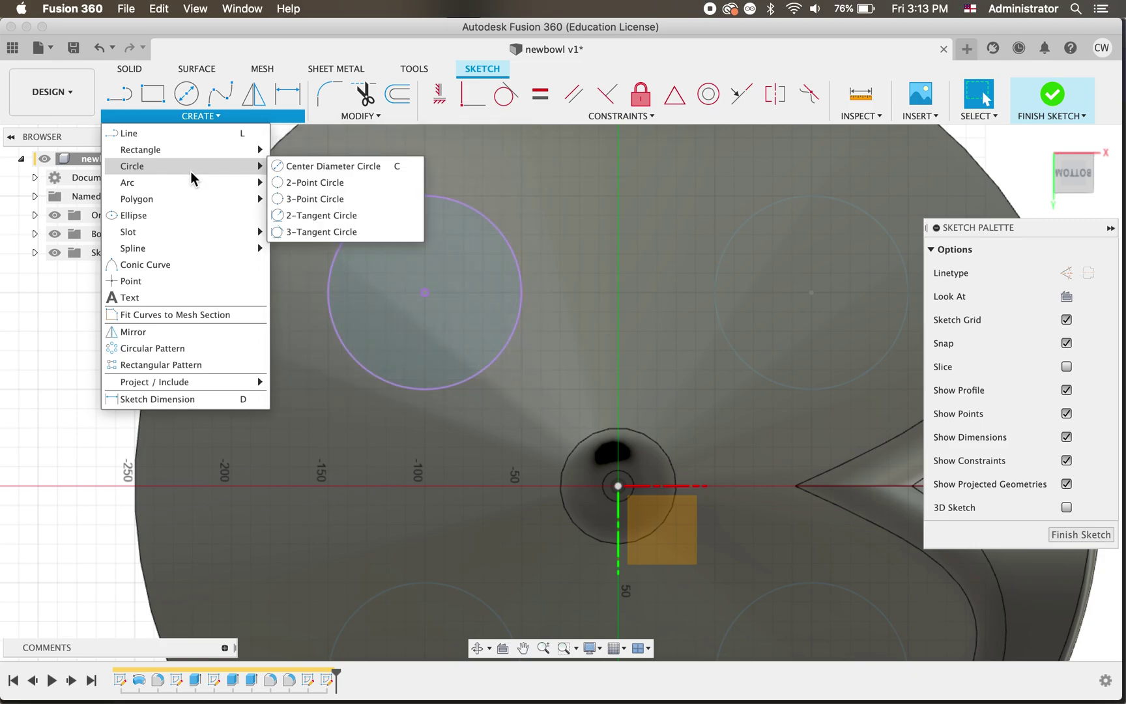
{"action": "left_click", "coordinate": [313, 184]}
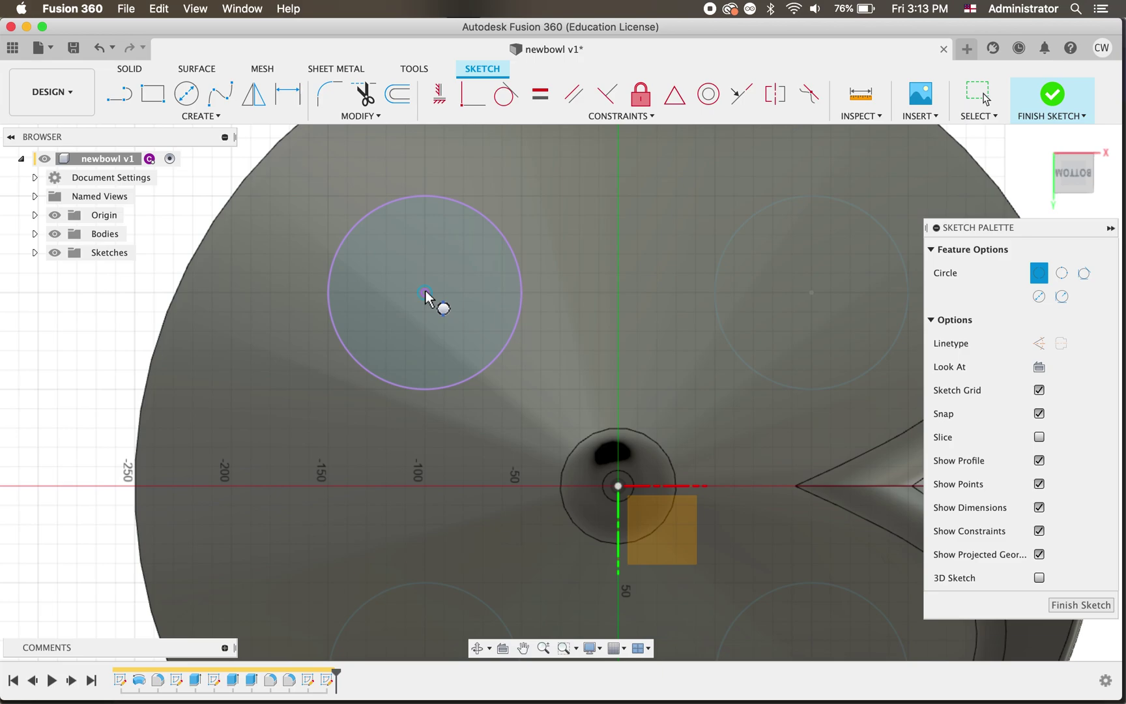
{"action": "left_click", "coordinate": [360, 226]}
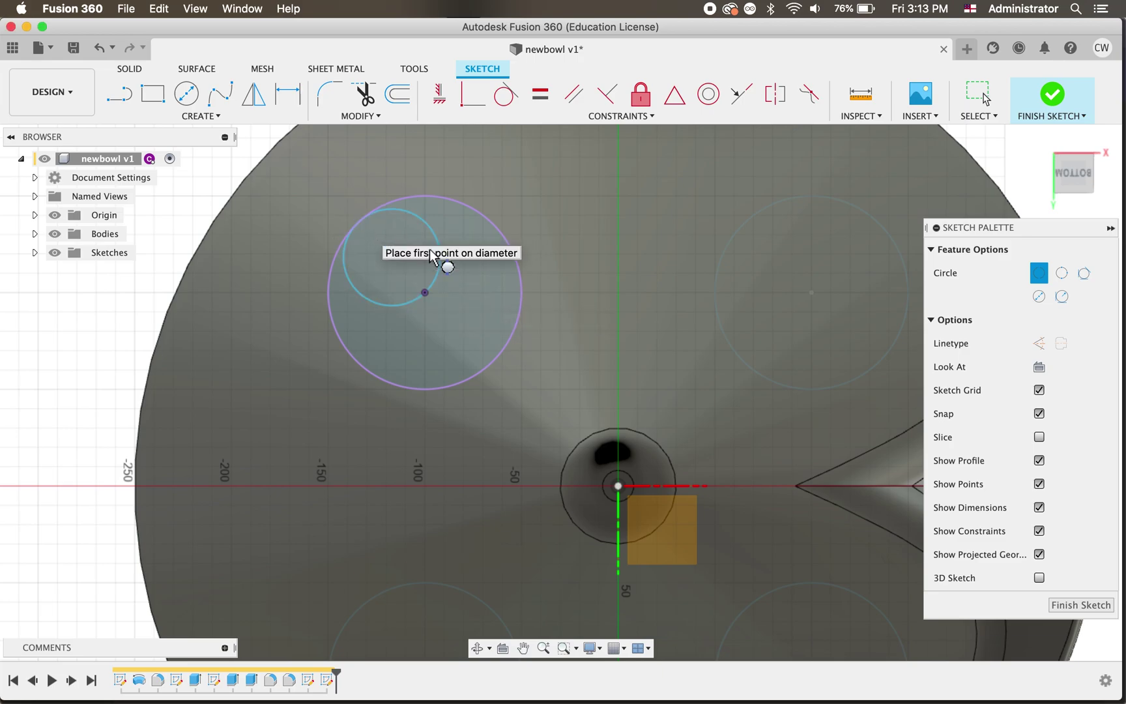
Create a full circular pattern of the 50 mm circle around the origin with a quantity of 4, and finish the sketch.
{"action": "scroll", "coordinate": [542, 344], "scroll_direction": "down", "scroll_amount": 5}
{"action": "scroll", "coordinate": [542, 339], "scroll_direction": "up", "scroll_amount": 10, "text": "shift"}
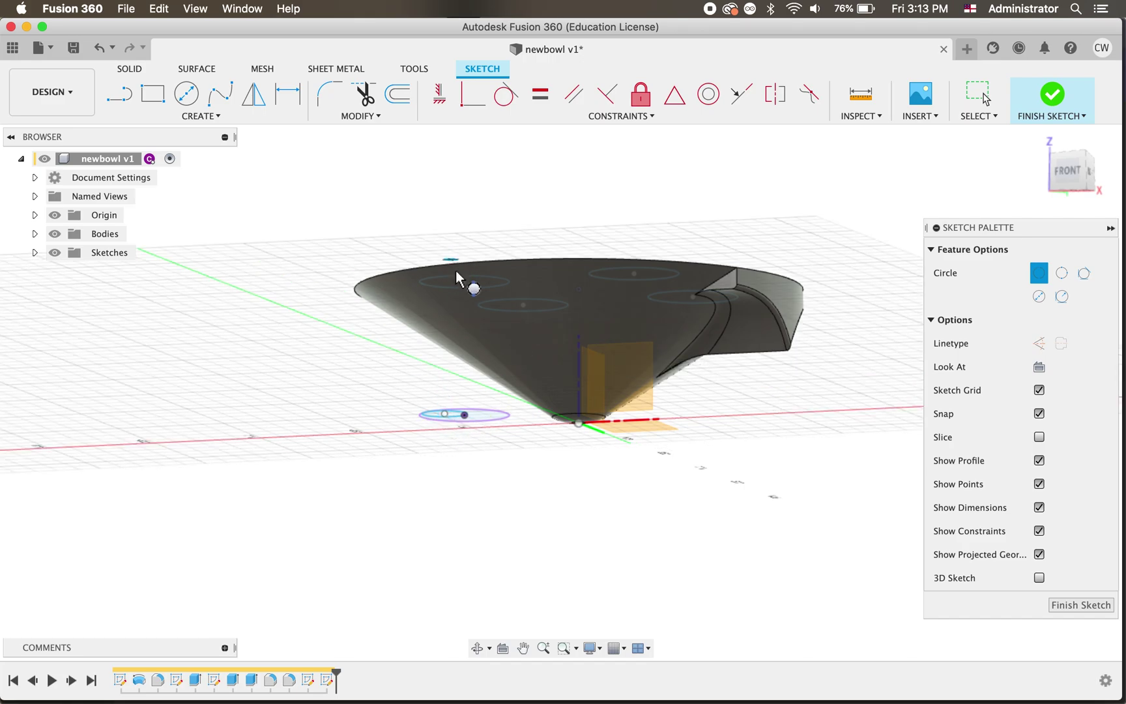
{"action": "scroll", "coordinate": [659, 607], "scroll_direction": "down", "scroll_amount": 6, "text": "shift"}
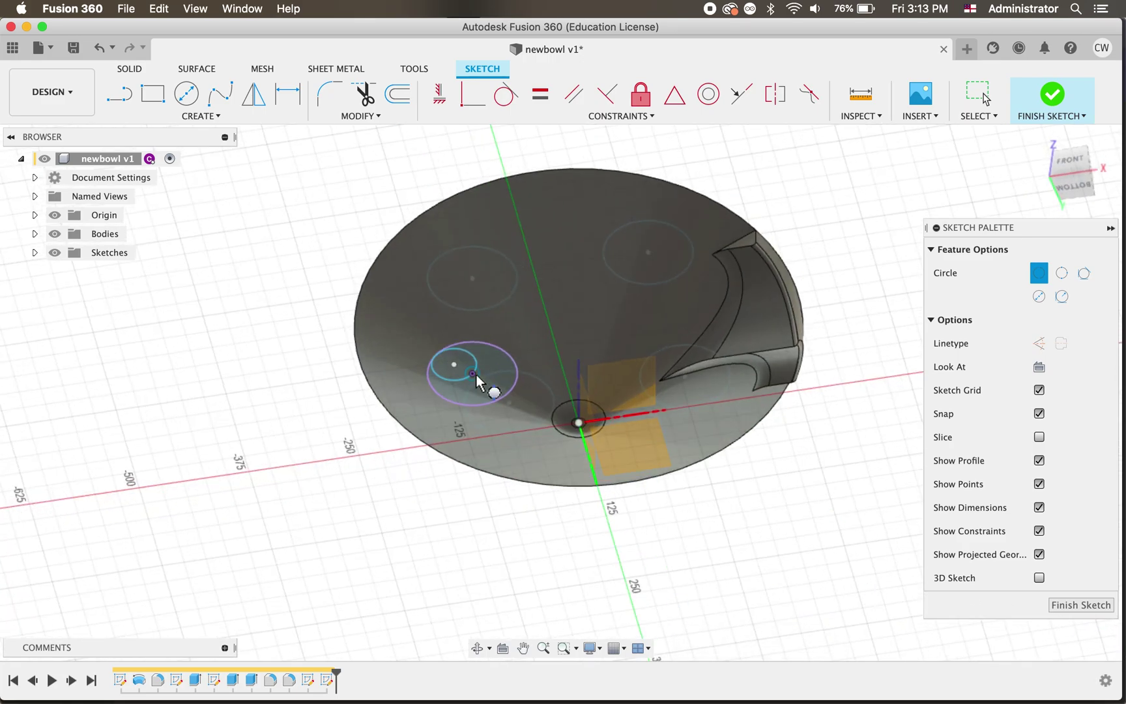
{"action": "scroll", "coordinate": [477, 383], "scroll_direction": "down", "scroll_amount": 5, "text": "shift"}
{"action": "left_click", "coordinate": [210, 116]}
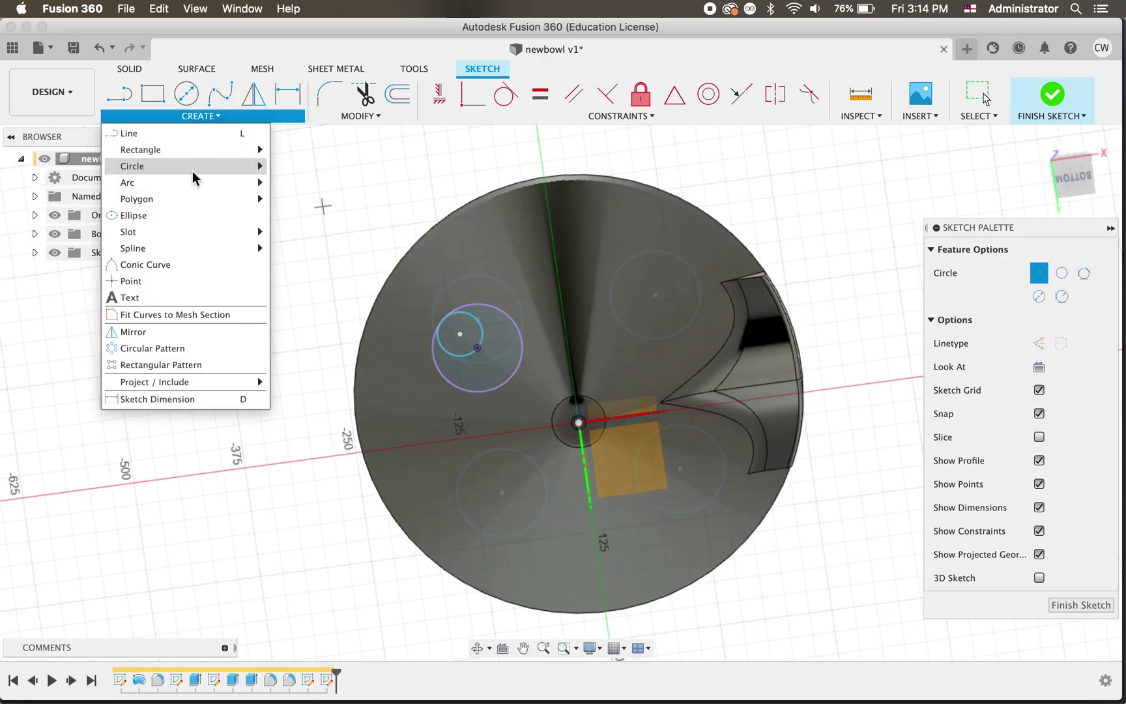
{"action": "left_click", "coordinate": [184, 351]}
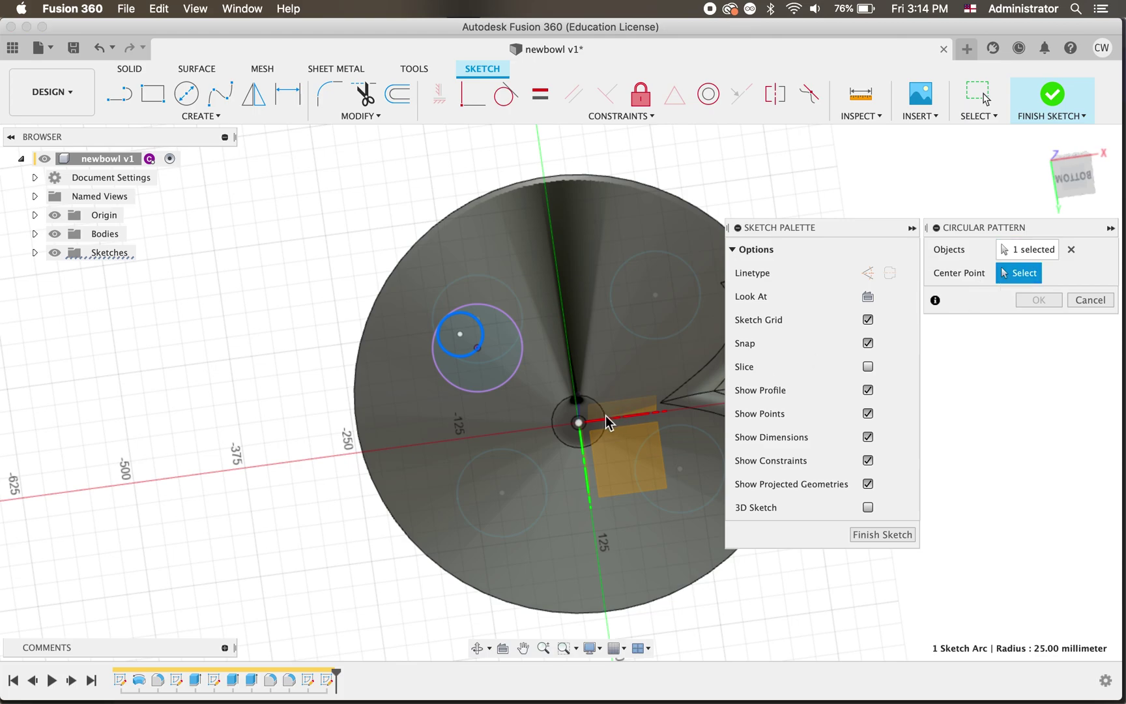
{"action": "left_click", "coordinate": [579, 423]}
{"action": "scroll", "coordinate": [508, 483], "scroll_direction": "right", "scroll_amount": 3}
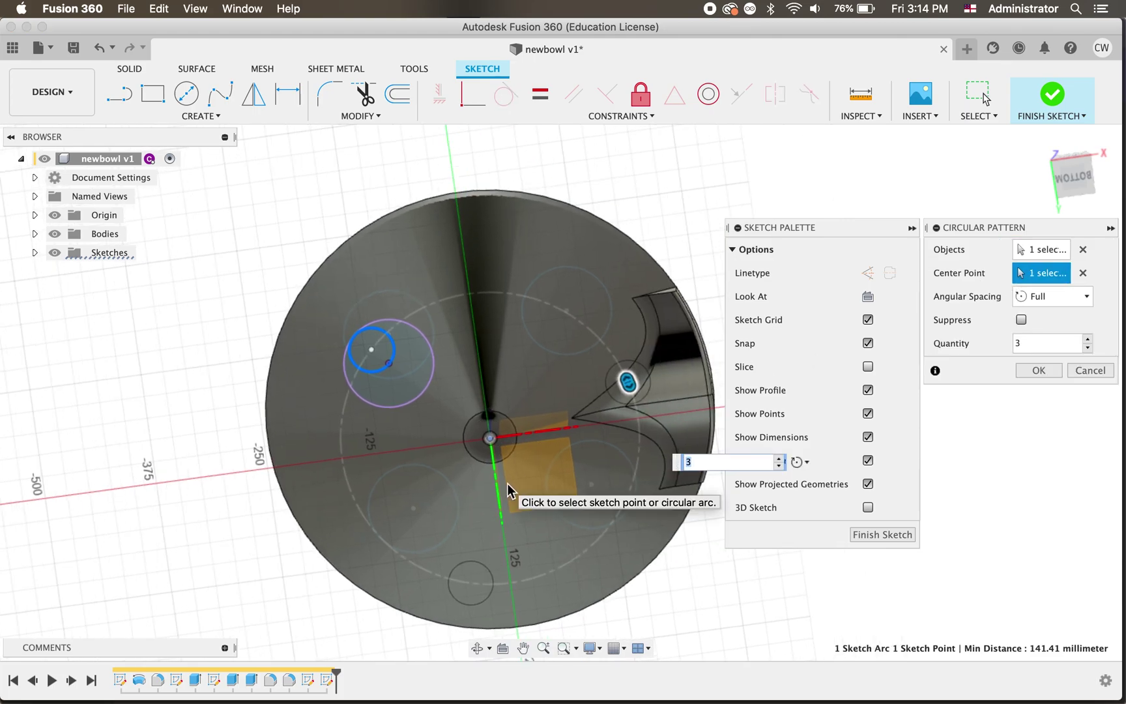
{"action": "type", "text": "4"}
{"action": "key", "text": "Return"}
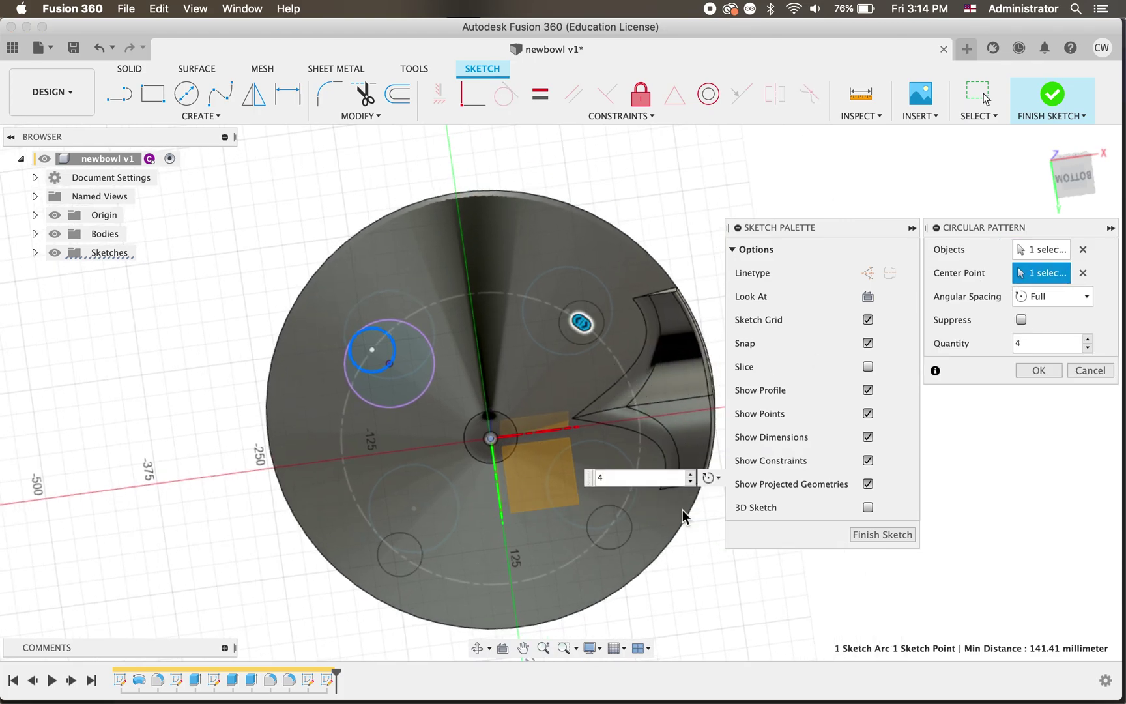
{"action": "left_click", "coordinate": [1038, 372]}
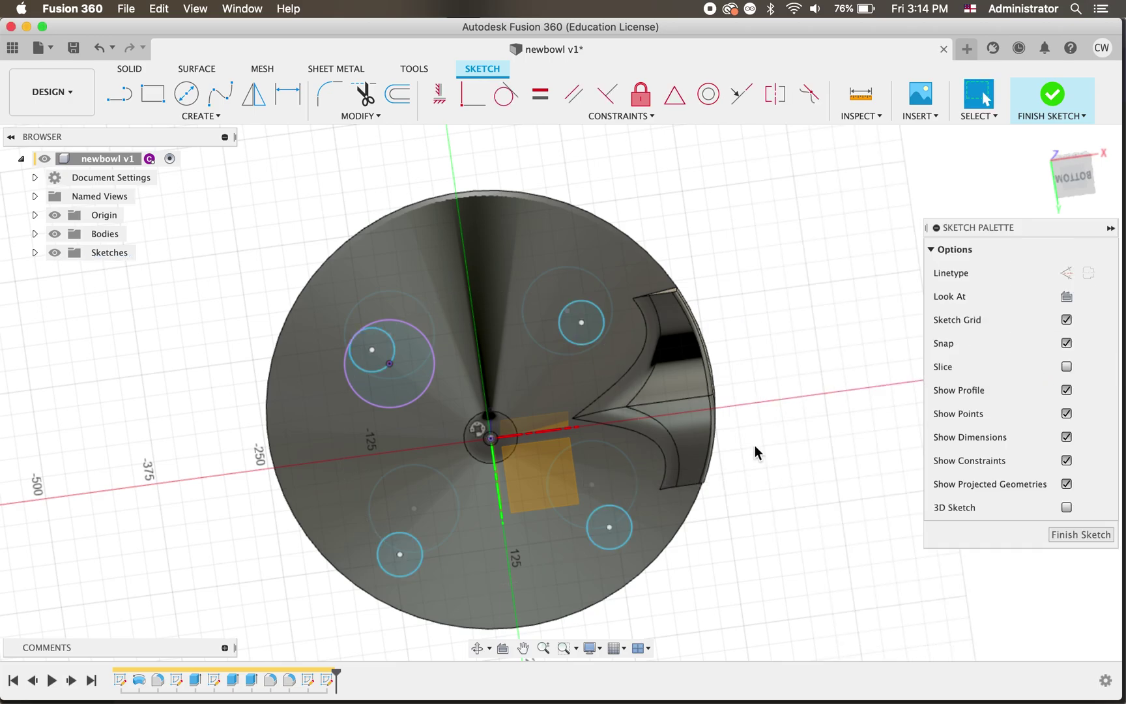
{"action": "left_click", "coordinate": [1091, 535]}
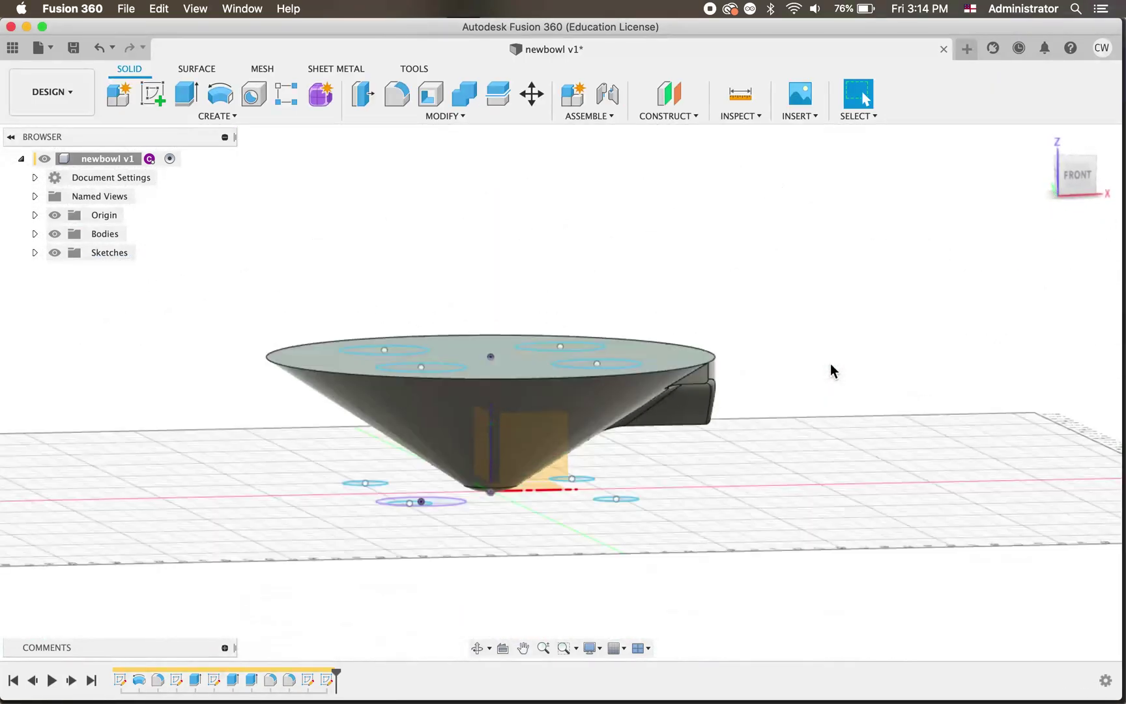
Set up a Loft from the small front-left base circle to the large circle above it on the bowl's top face.
{"action": "scroll", "coordinate": [830, 364], "scroll_direction": "up", "scroll_amount": 5, "text": "shift"}
{"action": "scroll", "coordinate": [830, 364], "scroll_direction": "down", "scroll_amount": 15, "text": "shift"}
{"action": "scroll", "coordinate": [830, 364], "scroll_direction": "up", "scroll_amount": 5, "text": "shift"}
{"action": "scroll", "coordinate": [830, 364], "scroll_direction": "up", "scroll_amount": 5}
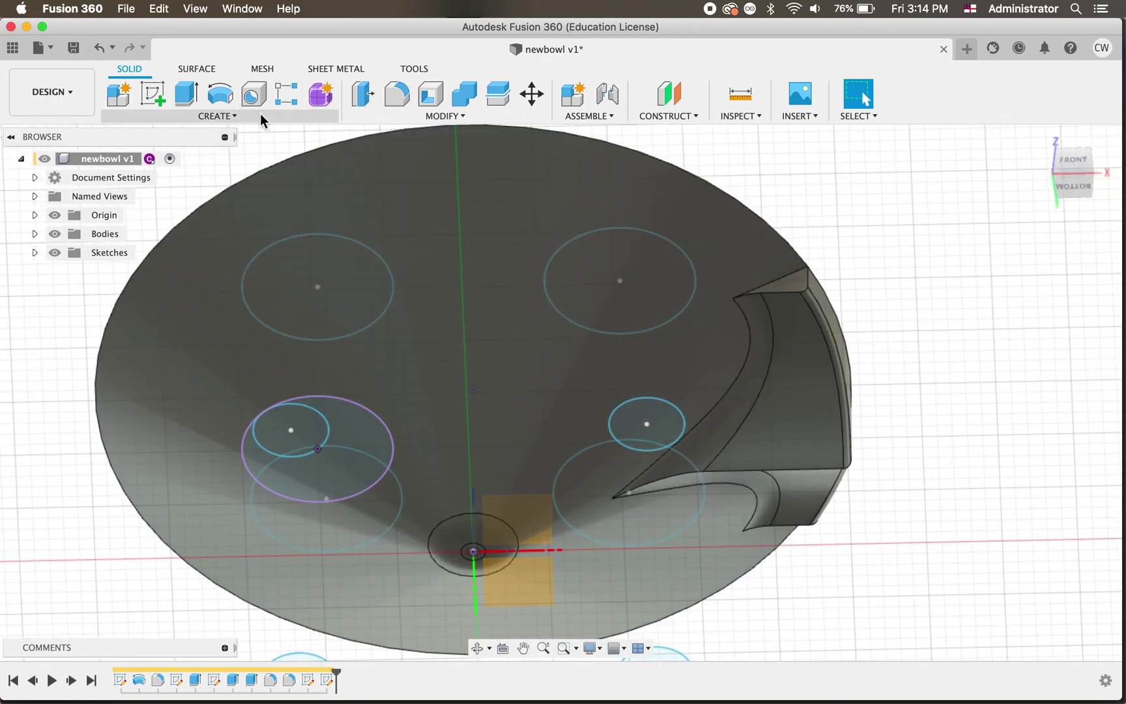
{"action": "left_click", "coordinate": [449, 117]}
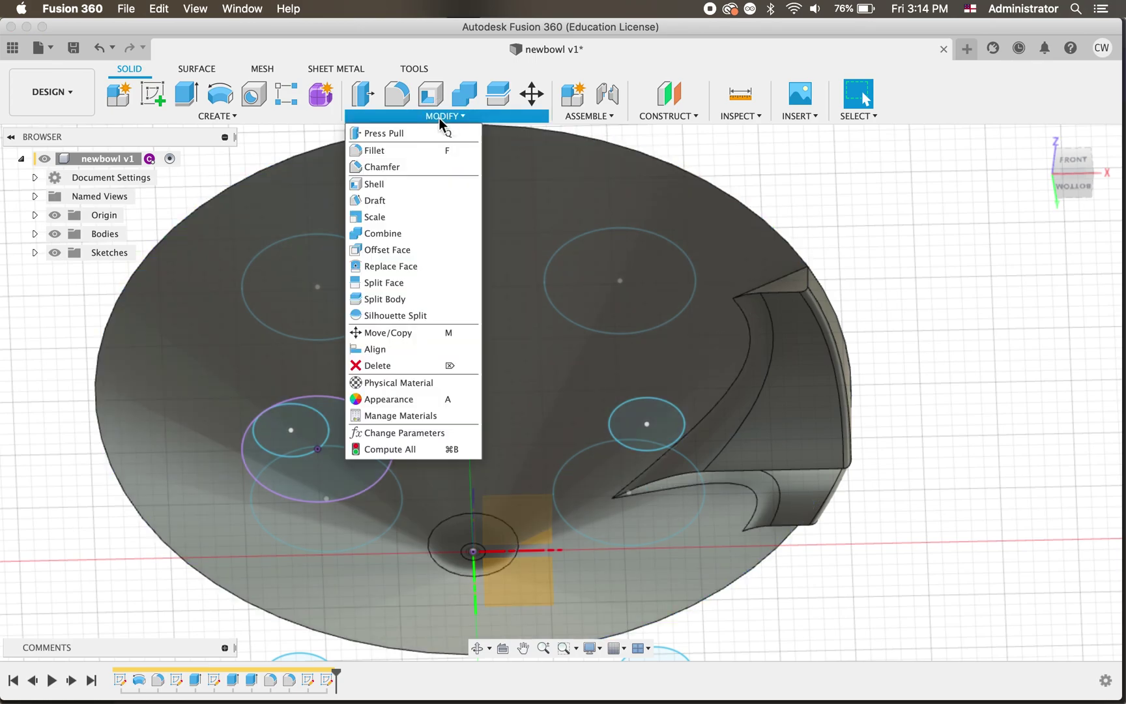
{"action": "left_click", "coordinate": [242, 117]}
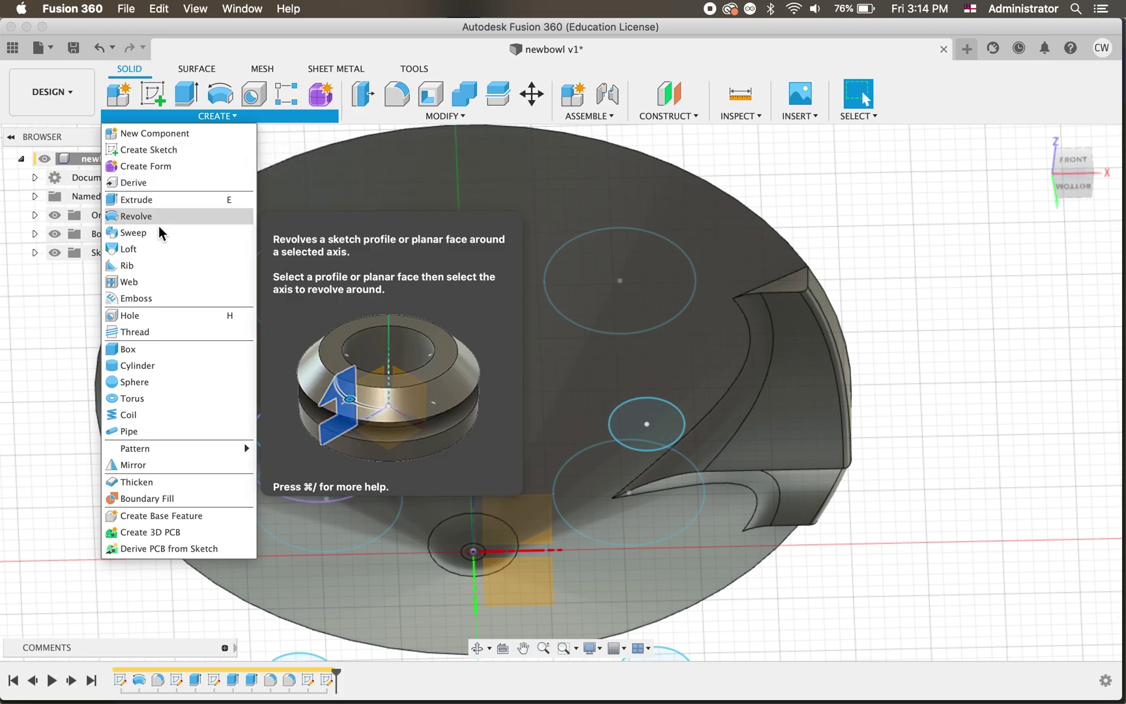
{"action": "left_click", "coordinate": [154, 250]}
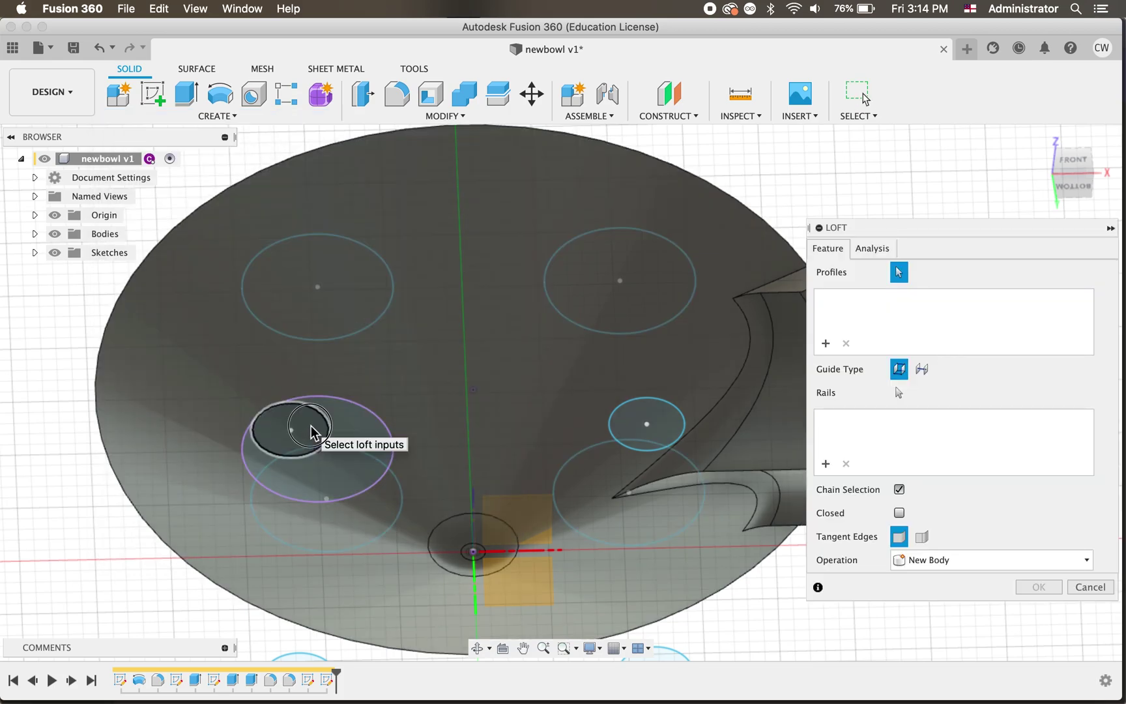
{"action": "left_click", "coordinate": [311, 426]}
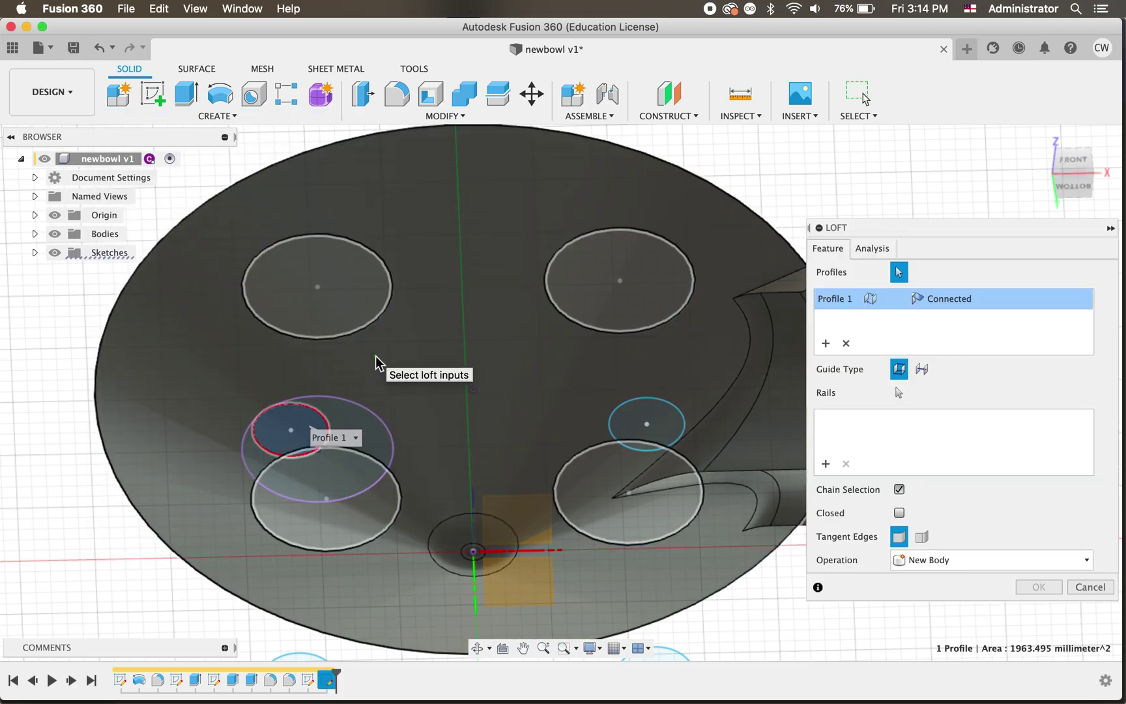
{"action": "scroll", "coordinate": [376, 358], "scroll_direction": "up", "scroll_amount": 10, "text": "shift"}
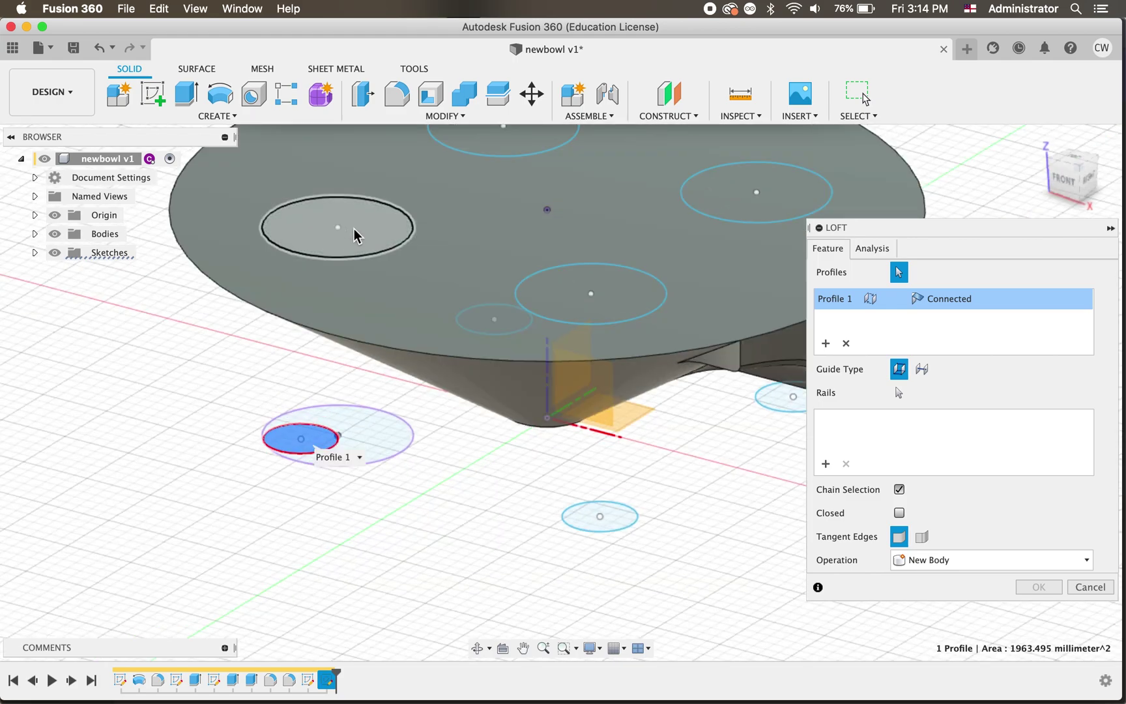
{"action": "left_click", "coordinate": [354, 228]}
{"action": "scroll", "coordinate": [457, 541], "scroll_direction": "left", "scroll_amount": 5, "text": "shift"}
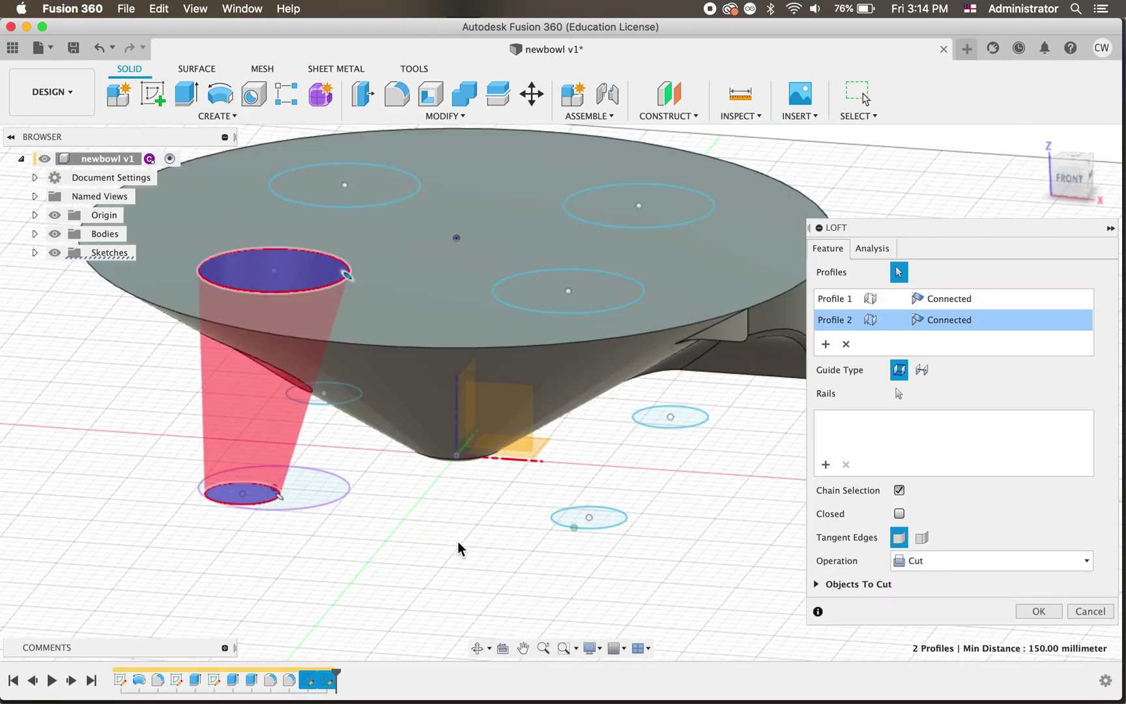
Set the loft operation to Join and create the tapered leg.
{"action": "scroll", "coordinate": [457, 548], "scroll_direction": "up", "scroll_amount": 3, "text": "shift"}
{"action": "left_click", "coordinate": [964, 560]}
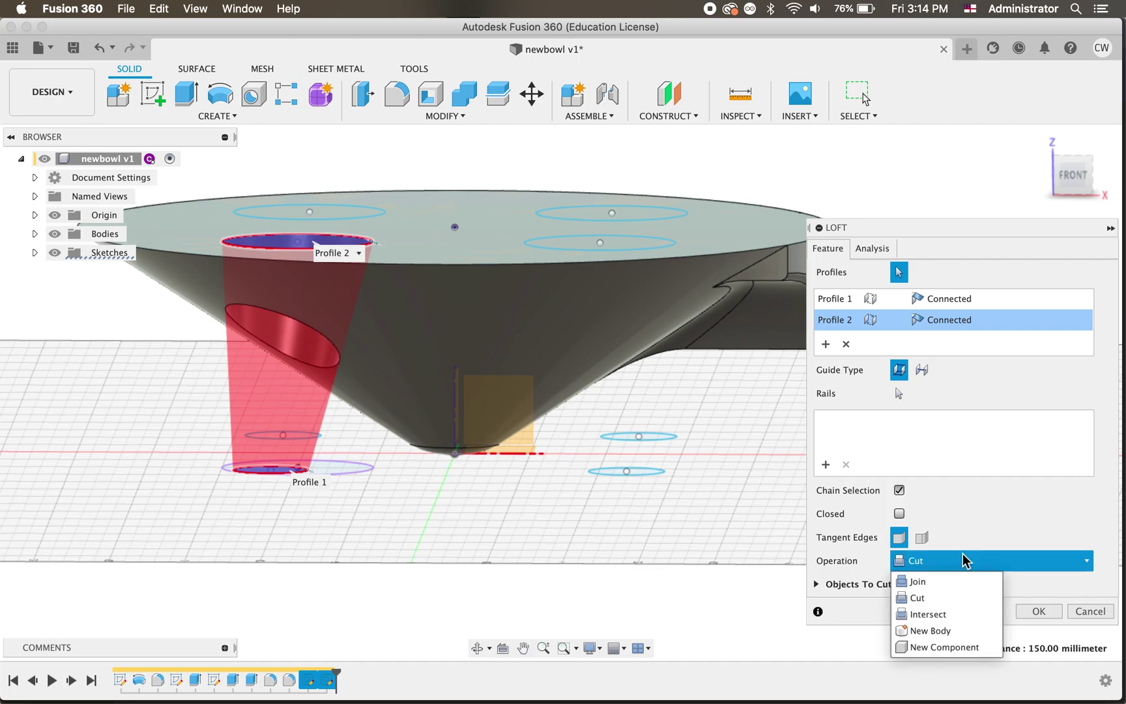
{"action": "left_click", "coordinate": [939, 581]}
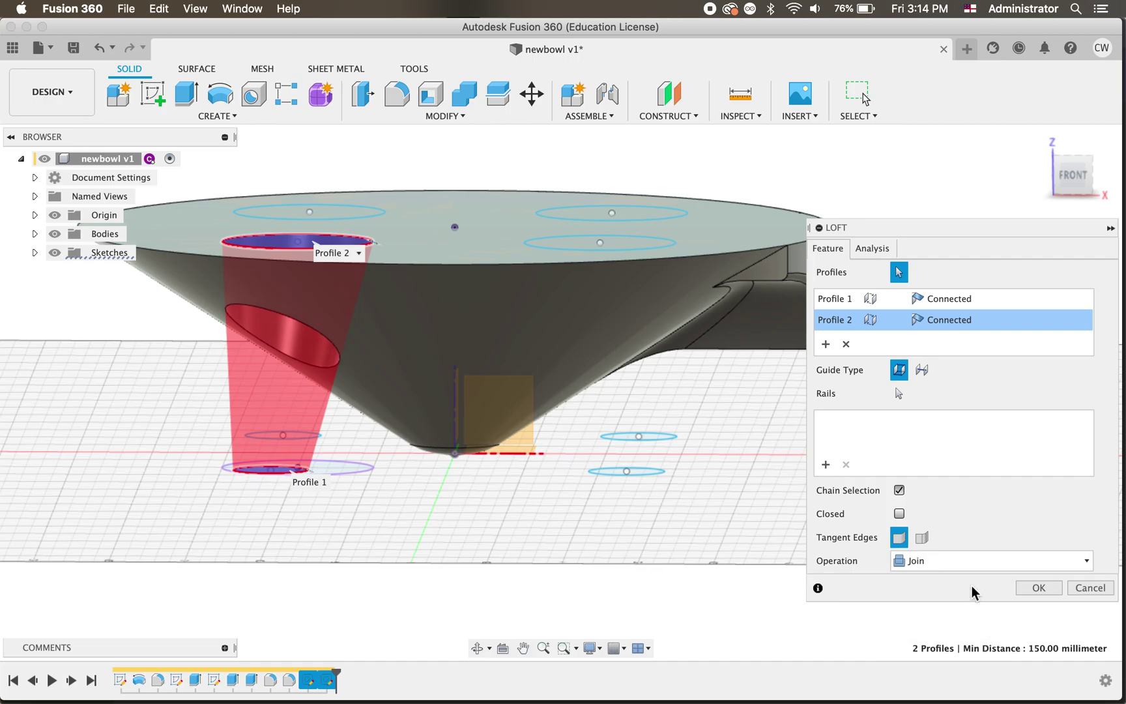
{"action": "left_click", "coordinate": [1038, 587]}
Turn on the visibility of Sketch5, the base-plane sketch containing the four small leg circles.
{"action": "scroll", "coordinate": [710, 530], "scroll_direction": "up", "scroll_amount": 10, "text": "shift"}
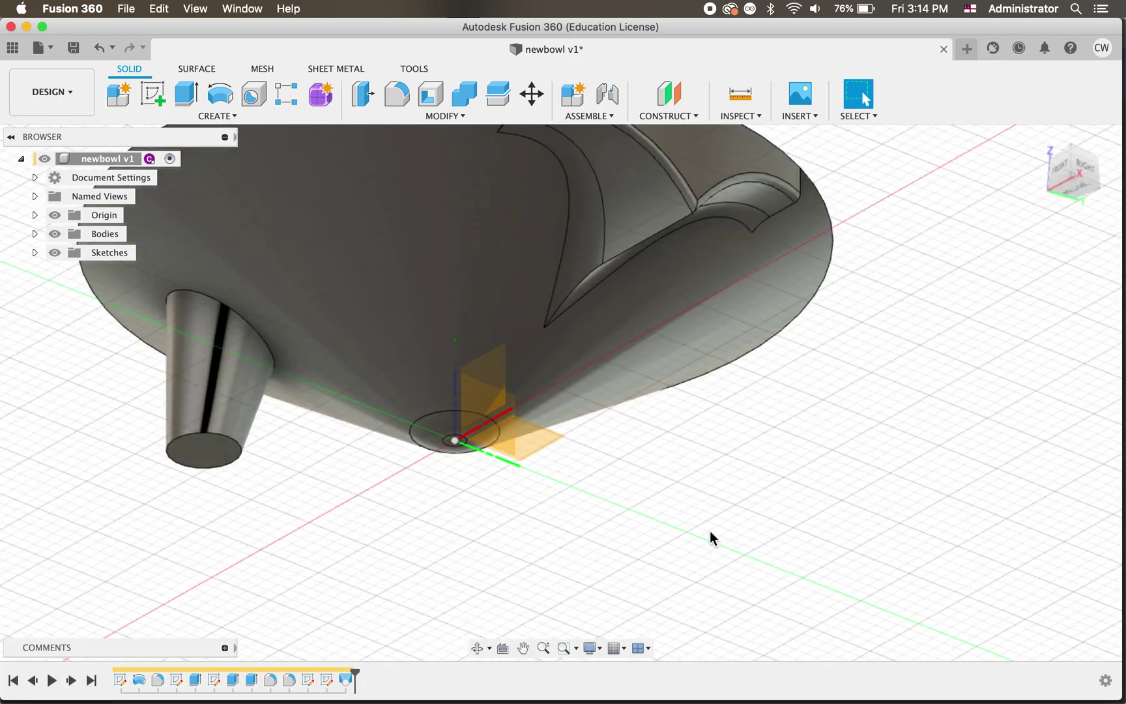
{"action": "scroll", "coordinate": [710, 530], "scroll_direction": "down", "scroll_amount": 10, "text": "shift"}
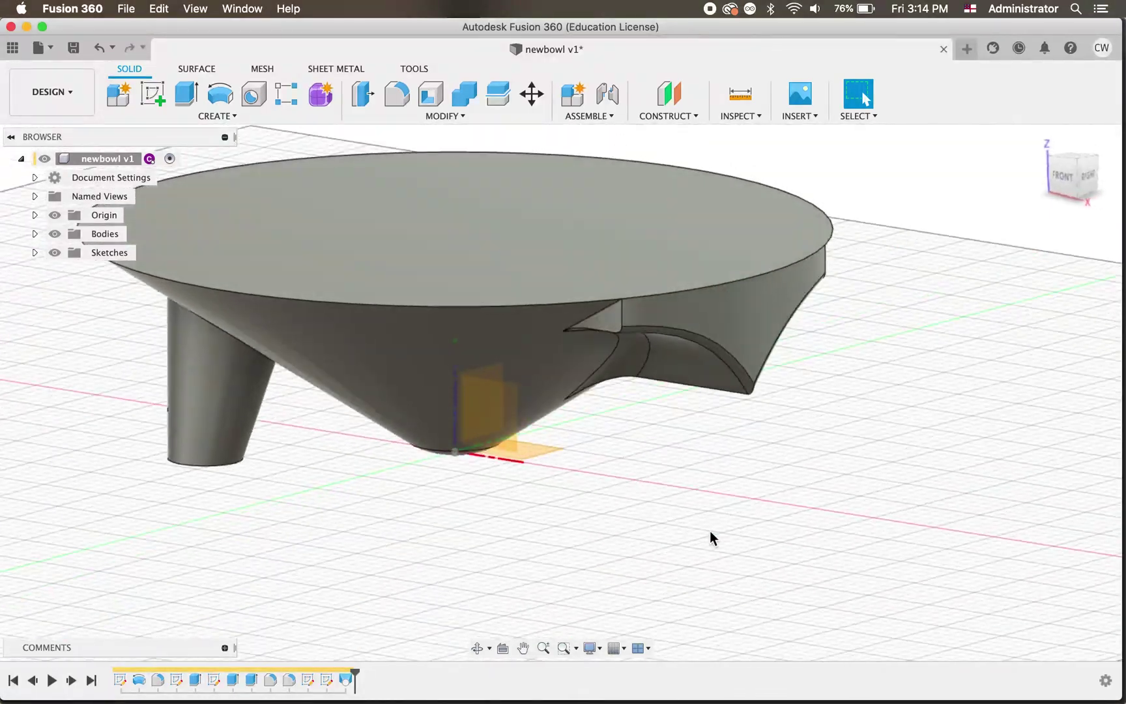
{"action": "scroll", "coordinate": [710, 531], "scroll_direction": "left", "scroll_amount": 10, "text": "shift"}
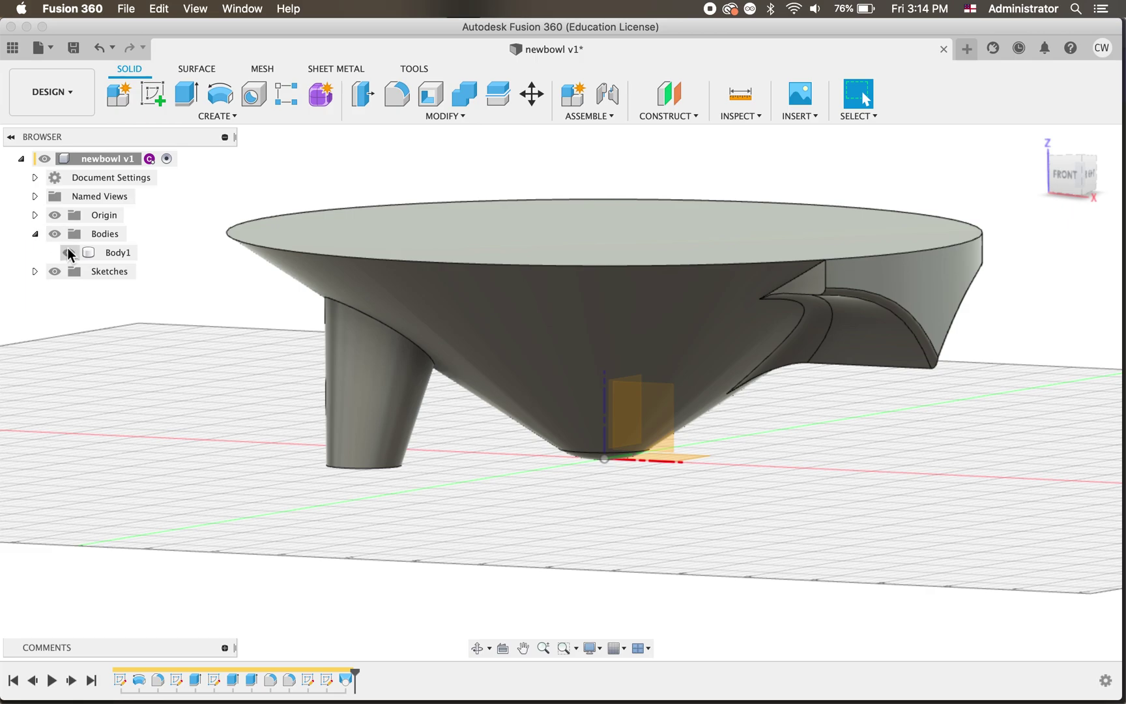
{"action": "left_click", "coordinate": [34, 273]}
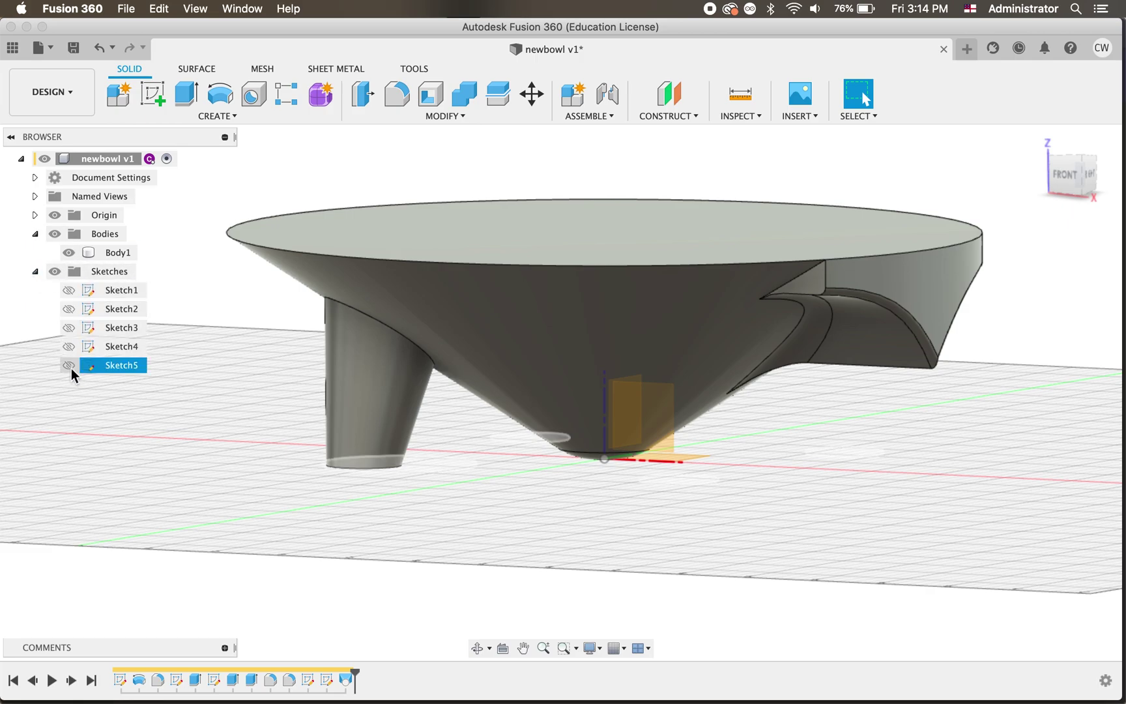
{"action": "left_click", "coordinate": [68, 364]}
{"action": "scroll", "coordinate": [299, 515], "scroll_direction": "left", "scroll_amount": 5, "text": "shift"}
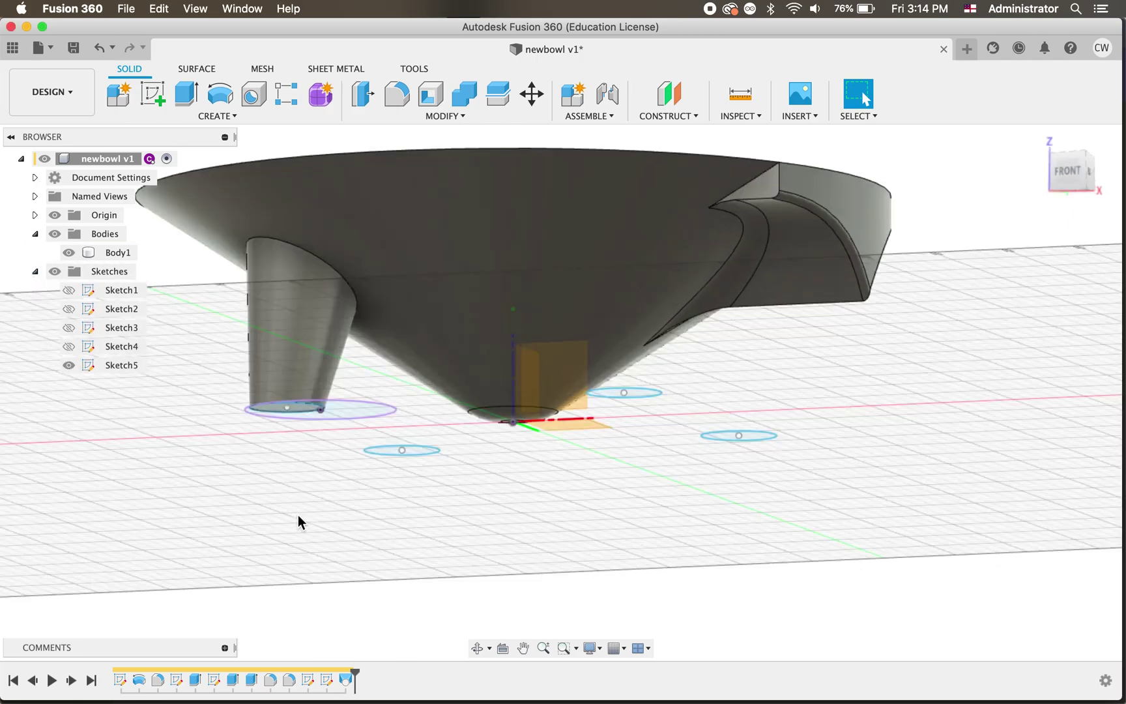
Turn on the visibility of Sketch4, the top-face sketch containing the four large leg circles.
{"action": "scroll", "coordinate": [298, 514], "scroll_direction": "down", "scroll_amount": 5, "text": "shift"}
{"action": "scroll", "coordinate": [298, 514], "scroll_direction": "up", "scroll_amount": 10, "text": "shift"}
{"action": "scroll", "coordinate": [298, 515], "scroll_direction": "down", "scroll_amount": 3, "text": "shift"}
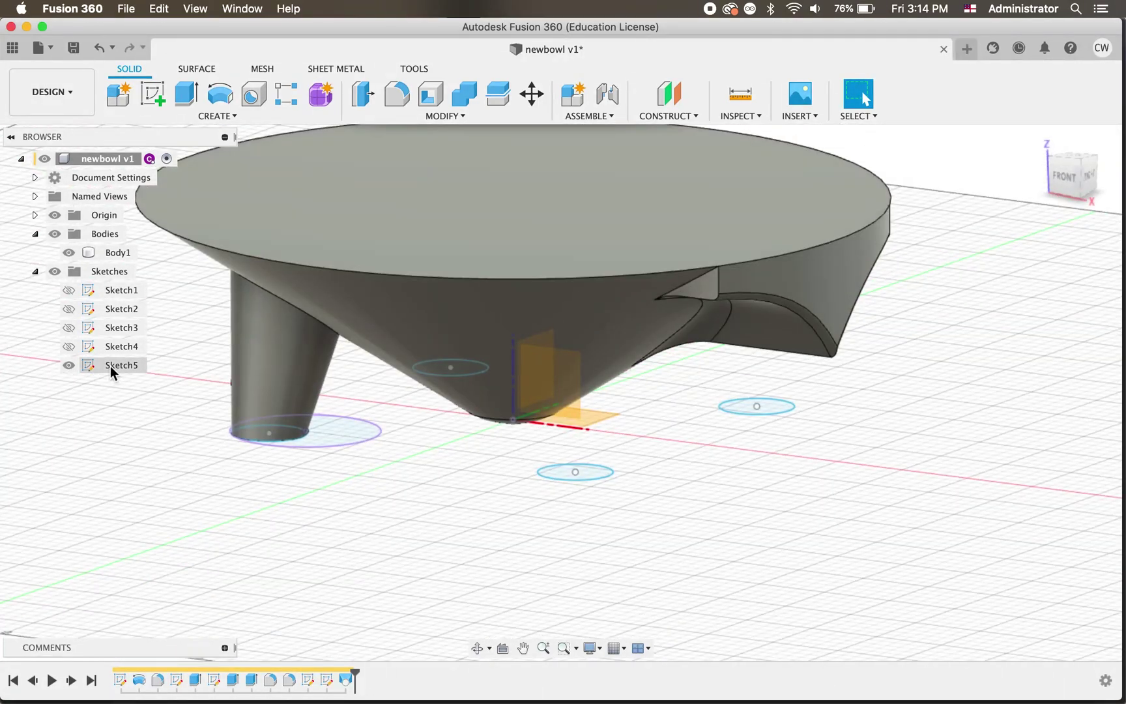
{"action": "left_click", "coordinate": [70, 347]}
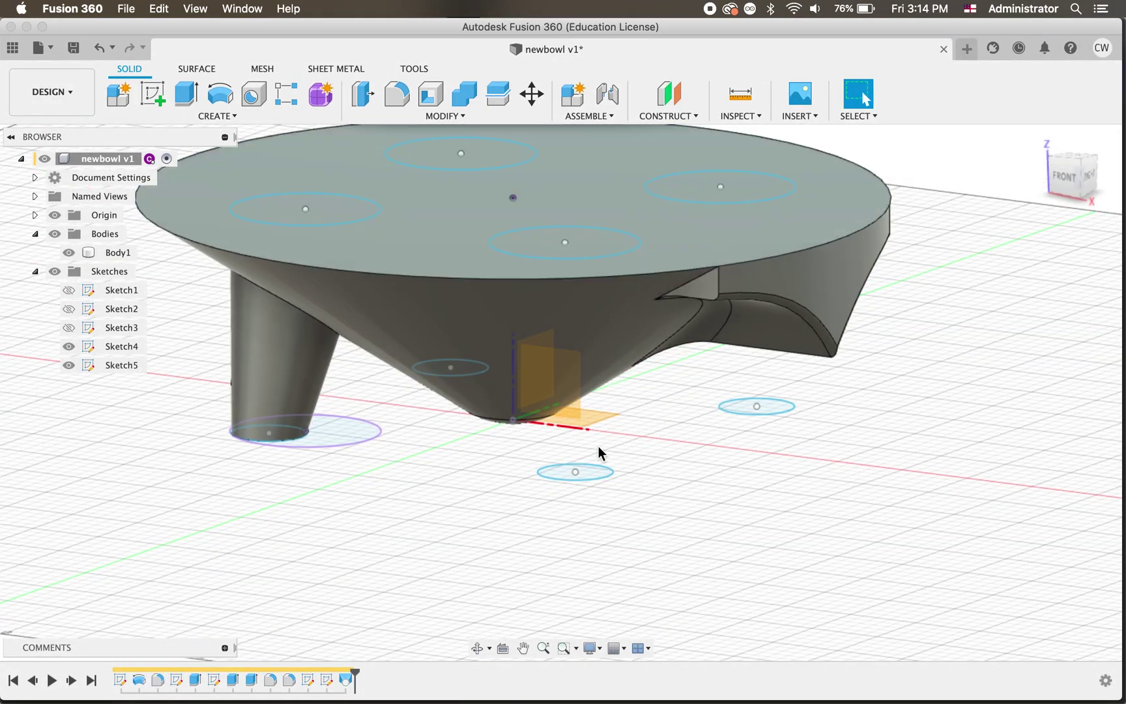
Loft a tapered leg from the small front-right base circle to the large circle above it, using the Join operation.
{"action": "scroll", "coordinate": [403, 405], "scroll_direction": "up", "scroll_amount": 3}
{"action": "left_click", "coordinate": [222, 121]}
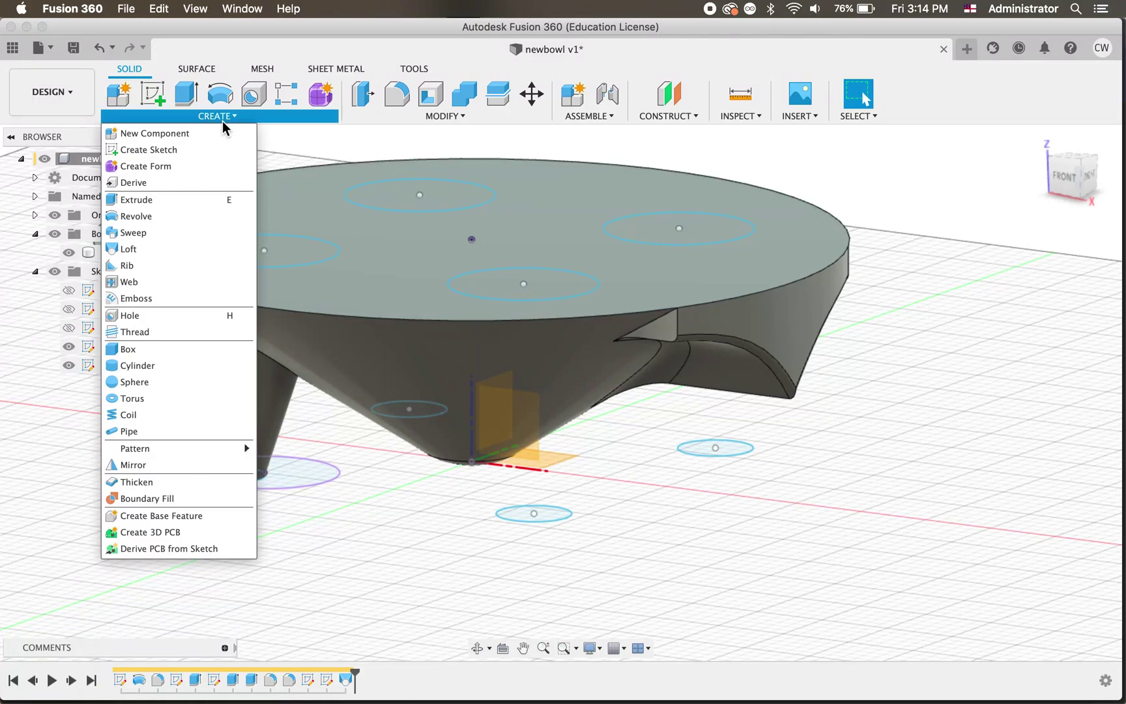
{"action": "left_click", "coordinate": [198, 248]}
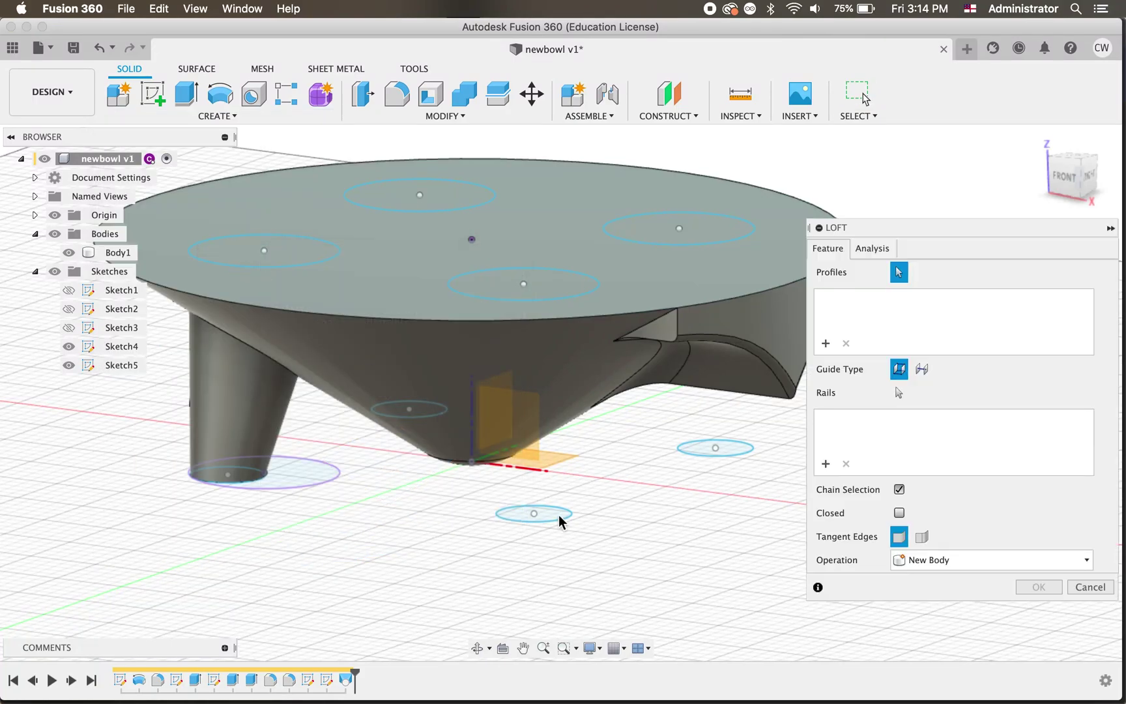
{"action": "left_click", "coordinate": [533, 513]}
{"action": "left_click", "coordinate": [536, 294]}
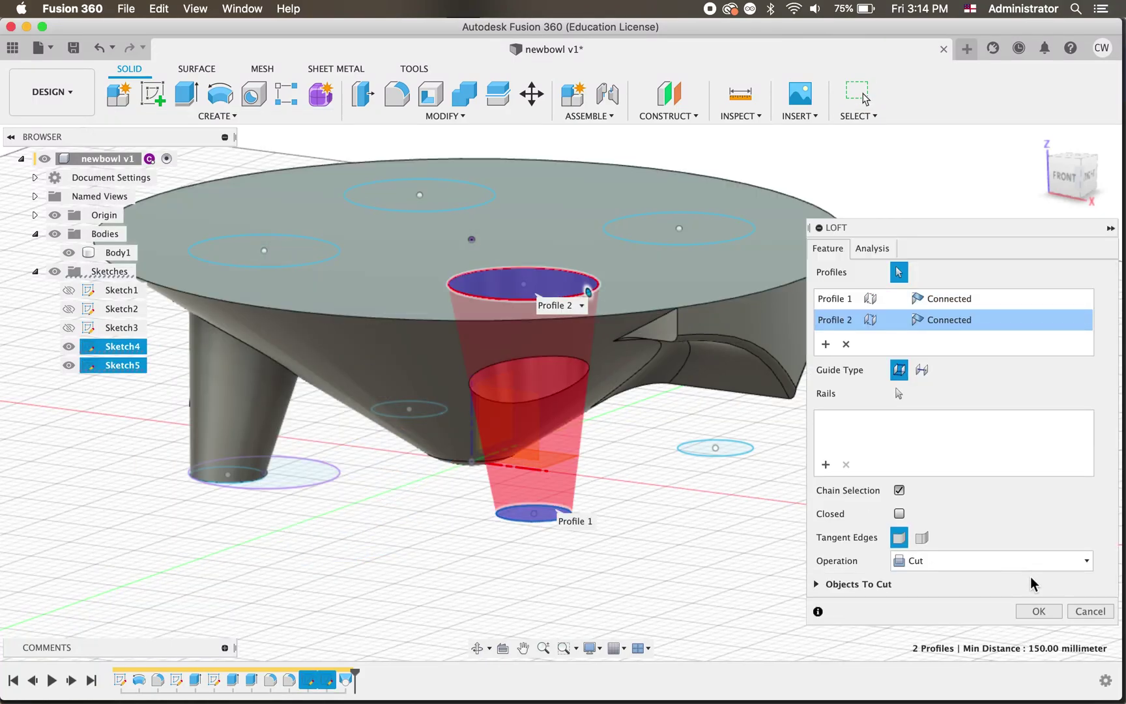
{"action": "left_click", "coordinate": [1036, 565]}
{"action": "left_click", "coordinate": [966, 581]}
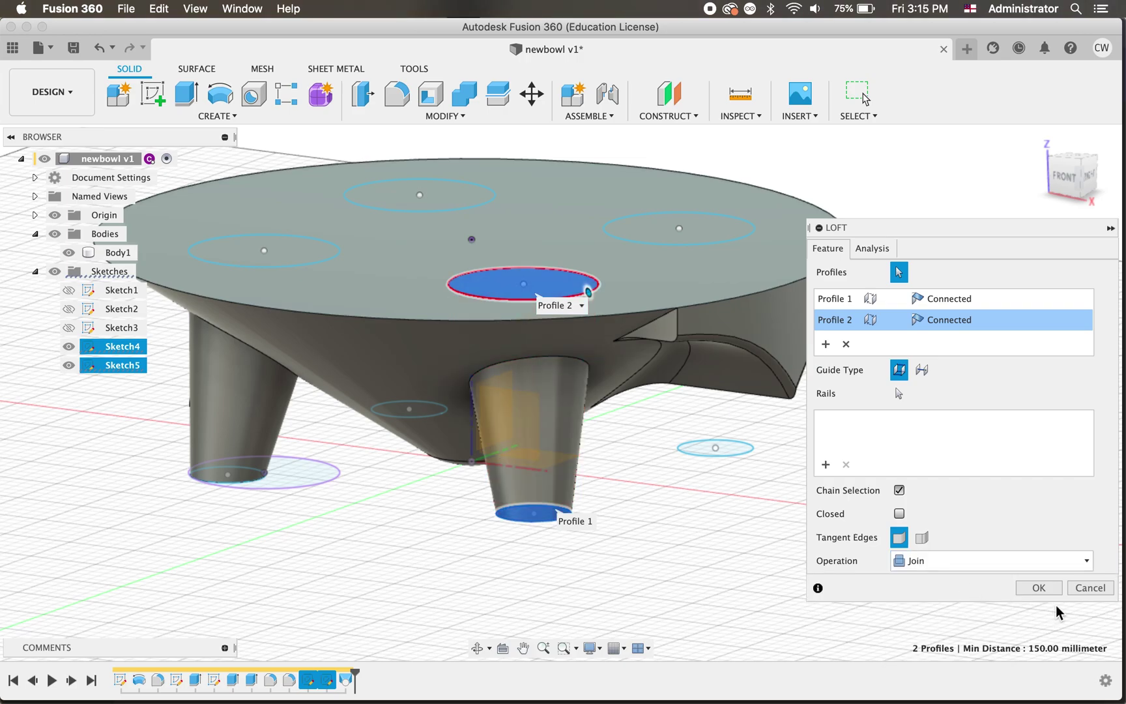
{"action": "key", "text": "Return"}
Loft the third leg from the back-right base circle to the large circle above it, joining it to the bowl body.
{"action": "scroll", "coordinate": [673, 518], "scroll_direction": "left", "scroll_amount": 10, "text": "shift"}
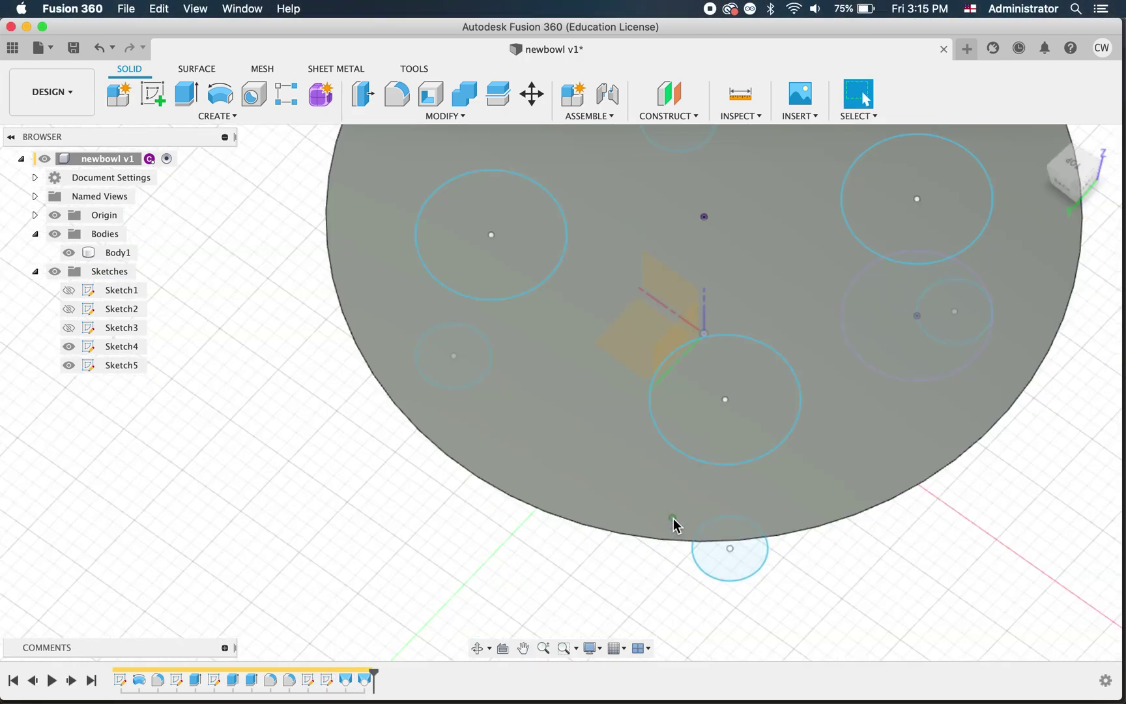
{"action": "scroll", "coordinate": [673, 518], "scroll_direction": "left", "scroll_amount": 10, "text": "shift"}
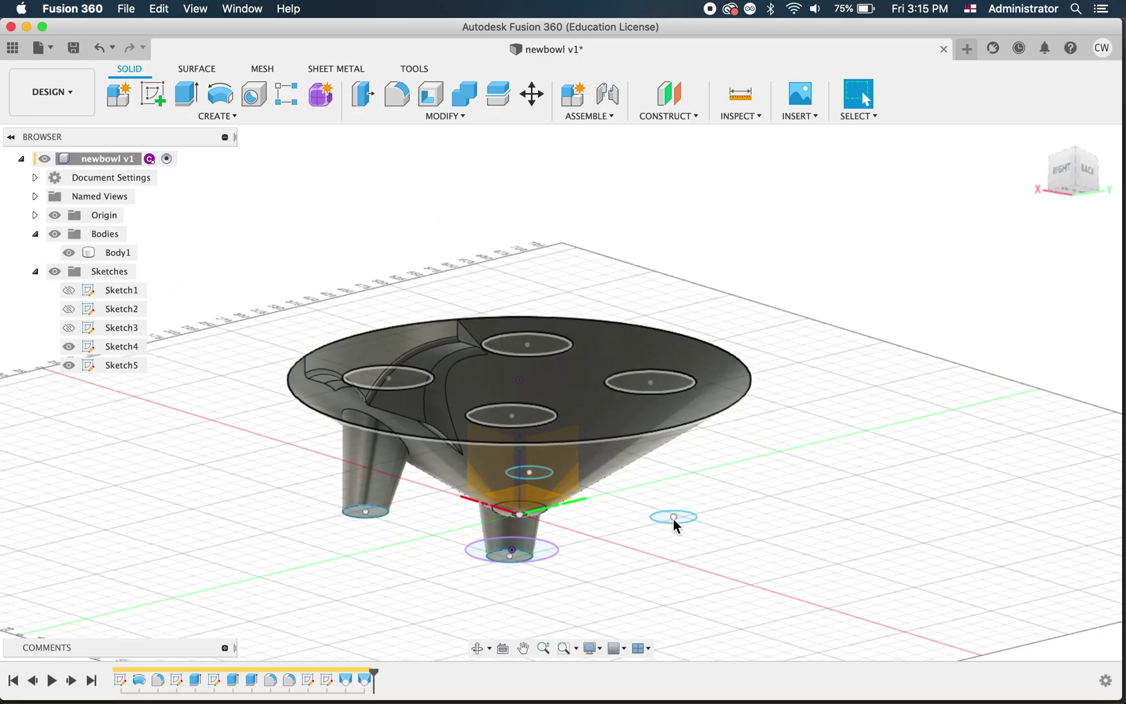
{"action": "left_click", "coordinate": [167, 118]}
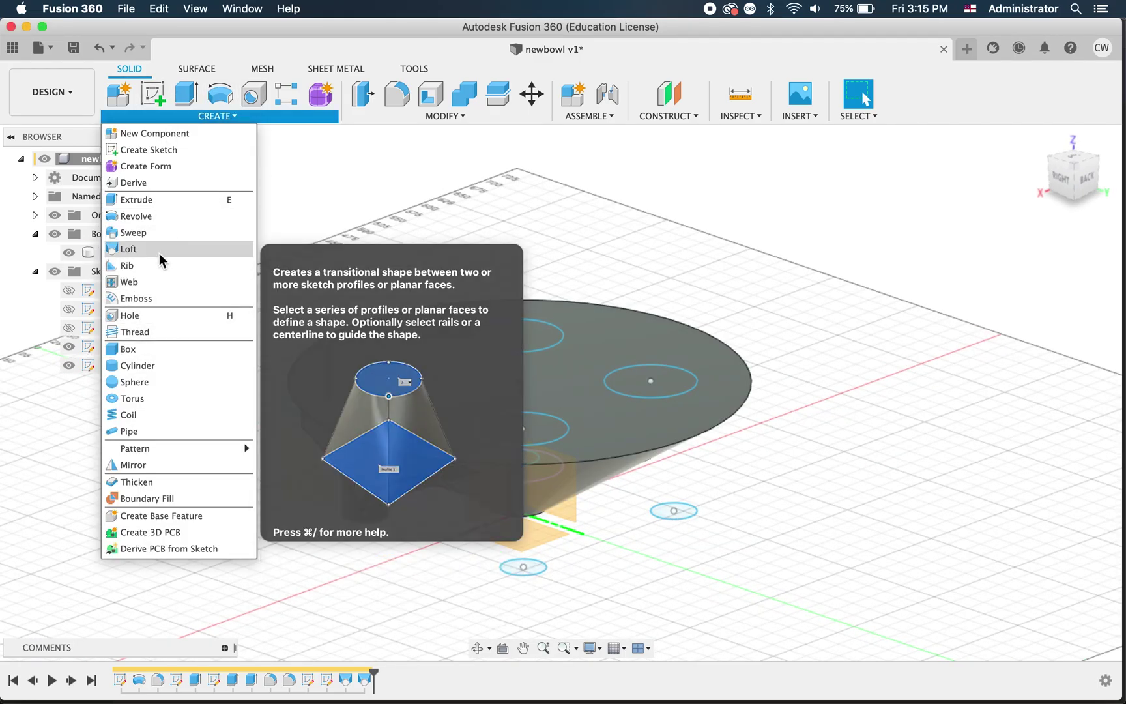
{"action": "left_click", "coordinate": [159, 252]}
{"action": "left_click", "coordinate": [537, 571]}
{"action": "left_click", "coordinate": [521, 430]}
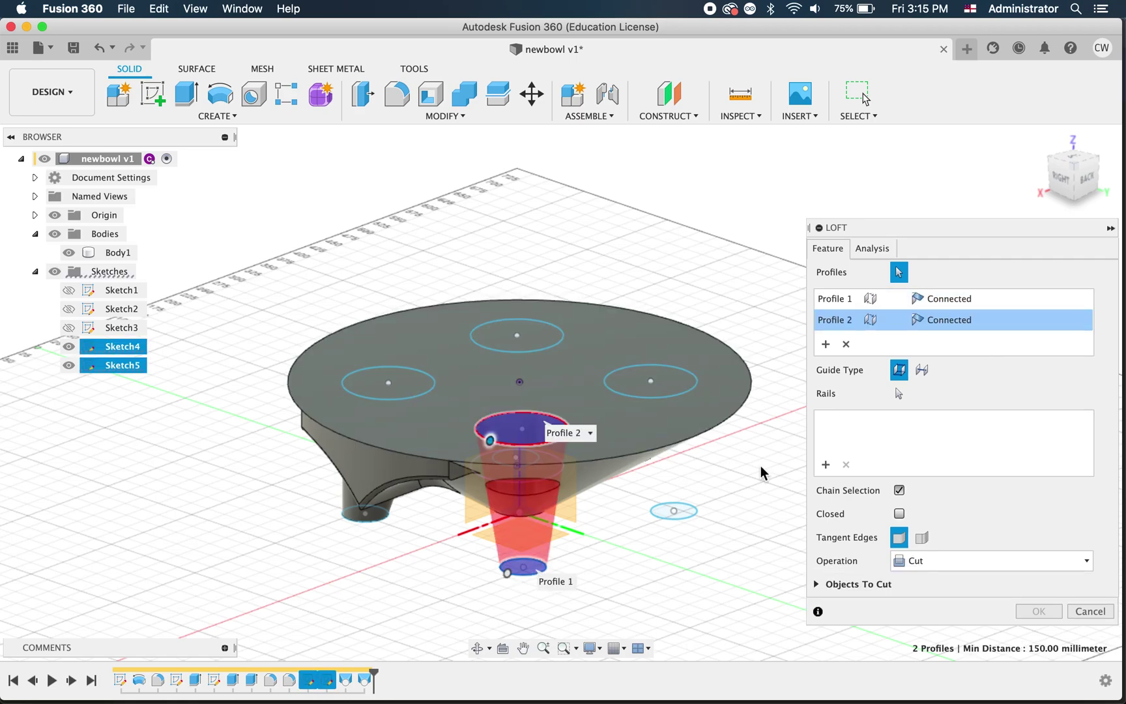
{"action": "left_click", "coordinate": [972, 561]}
{"action": "left_click", "coordinate": [977, 583]}
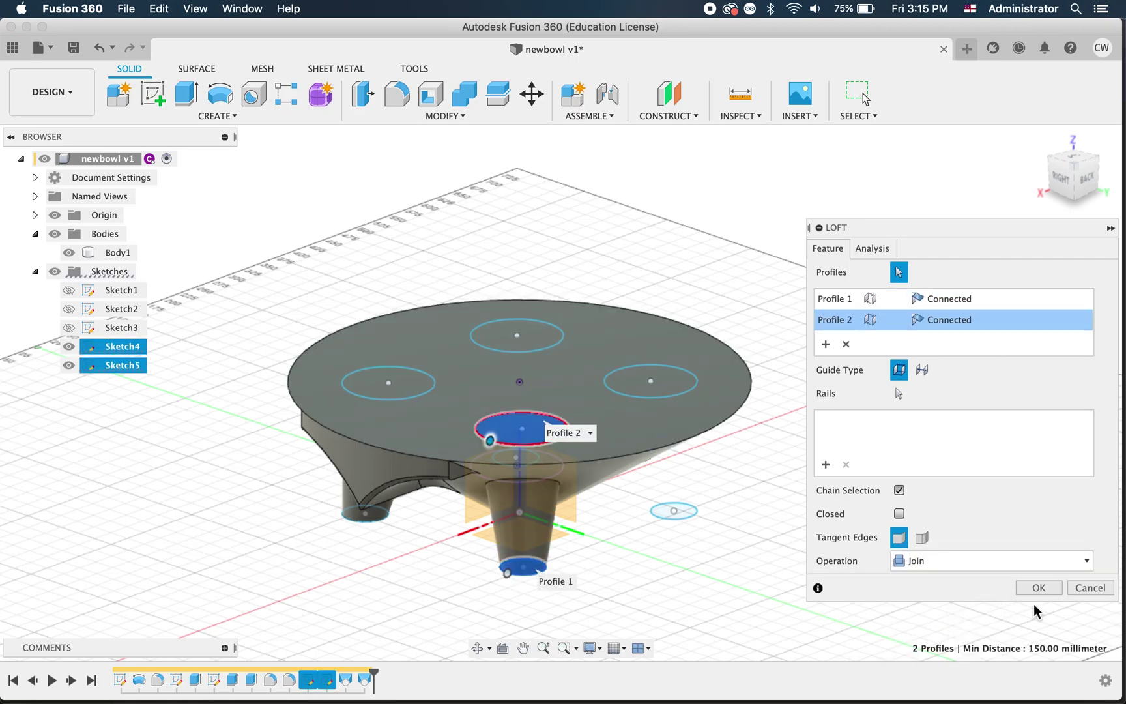
{"action": "left_click", "coordinate": [1037, 610]}
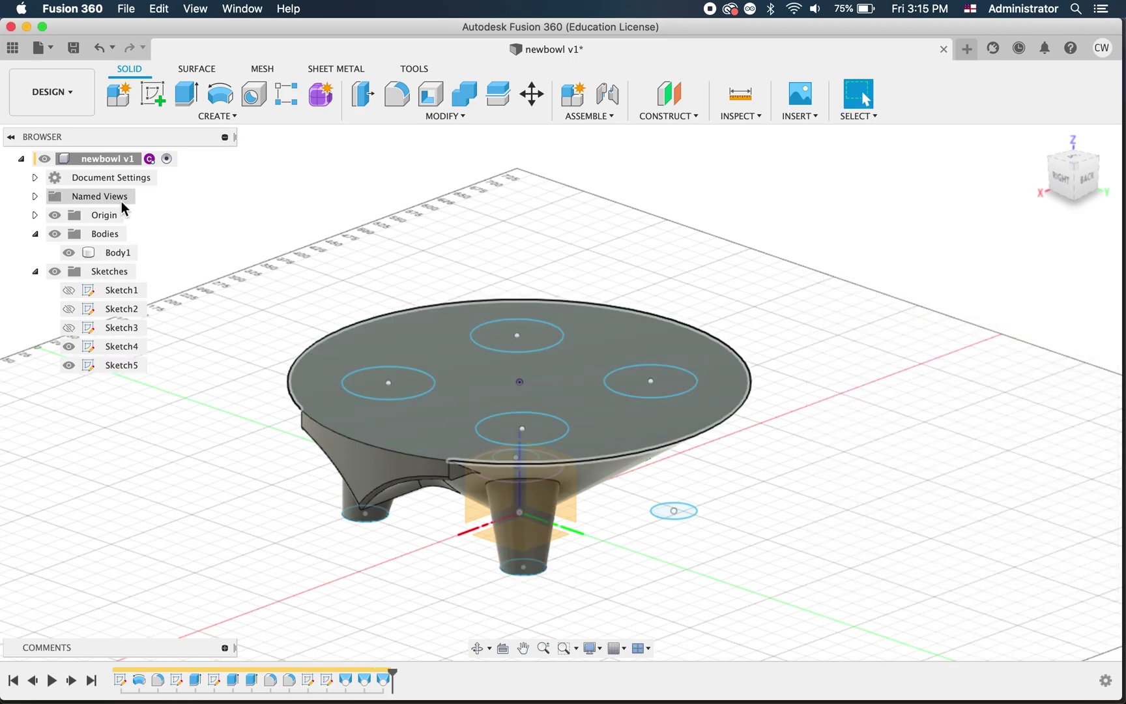
Loft the fourth leg between the remaining back-left base circle and its large top-face circle with the operation set to Join.
{"action": "left_click", "coordinate": [197, 117]}
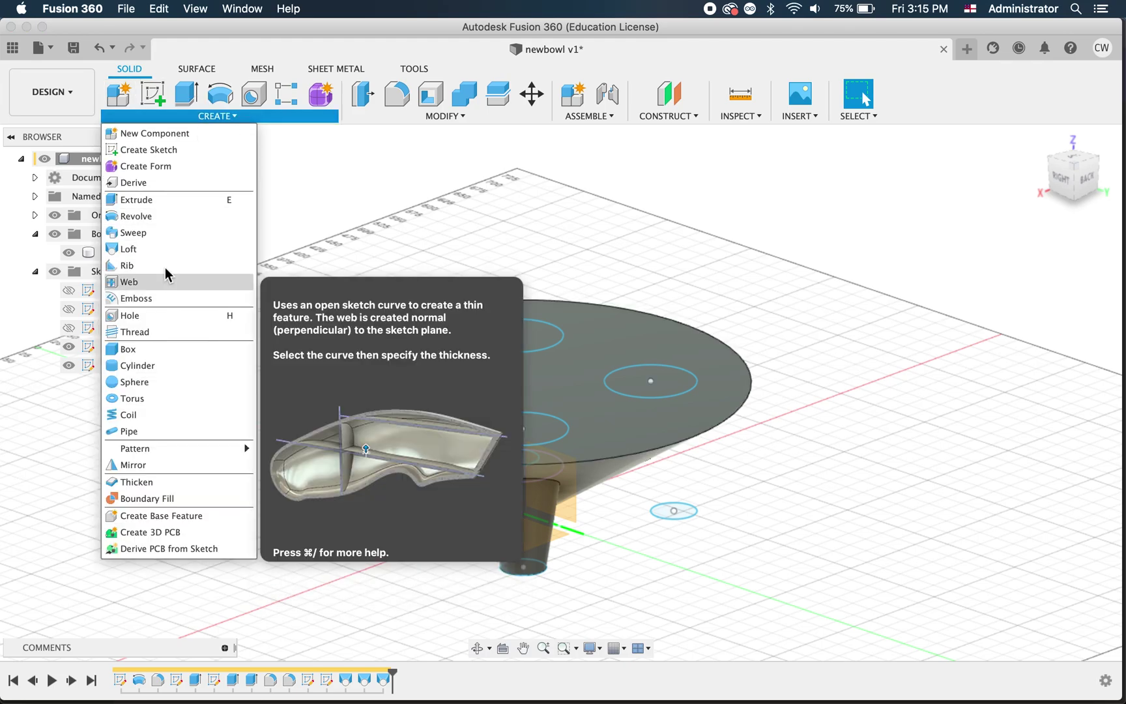
{"action": "left_click", "coordinate": [164, 253]}
{"action": "left_click", "coordinate": [683, 515]}
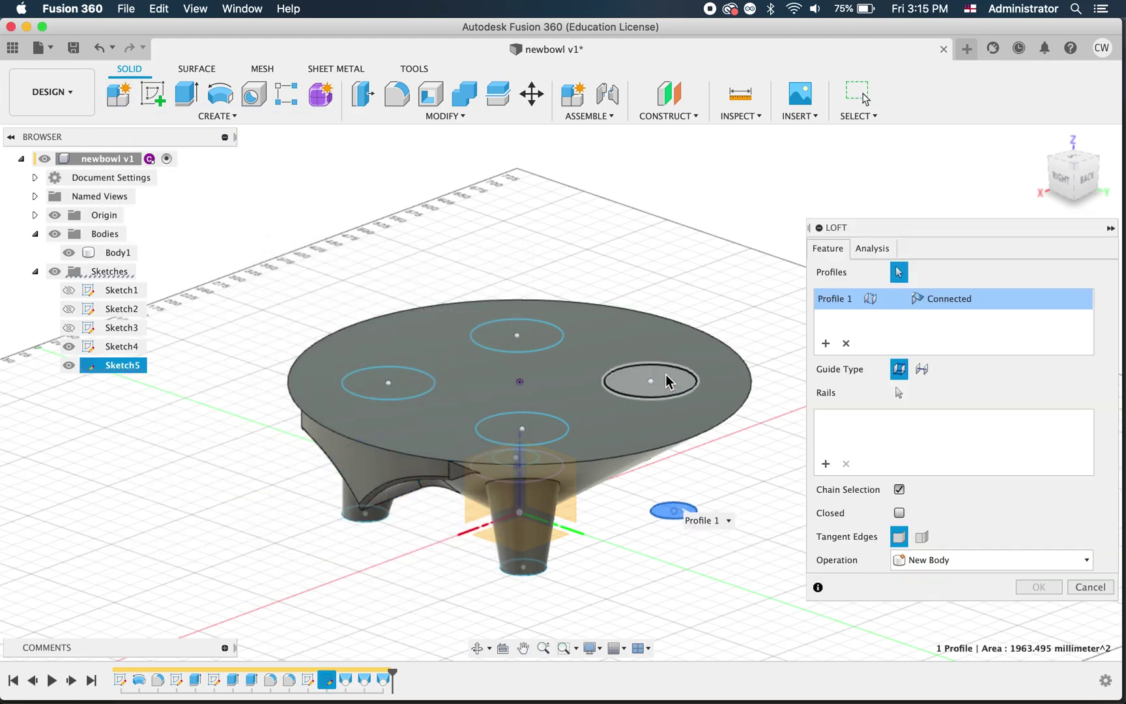
{"action": "left_click", "coordinate": [666, 377]}
{"action": "left_click", "coordinate": [994, 561]}
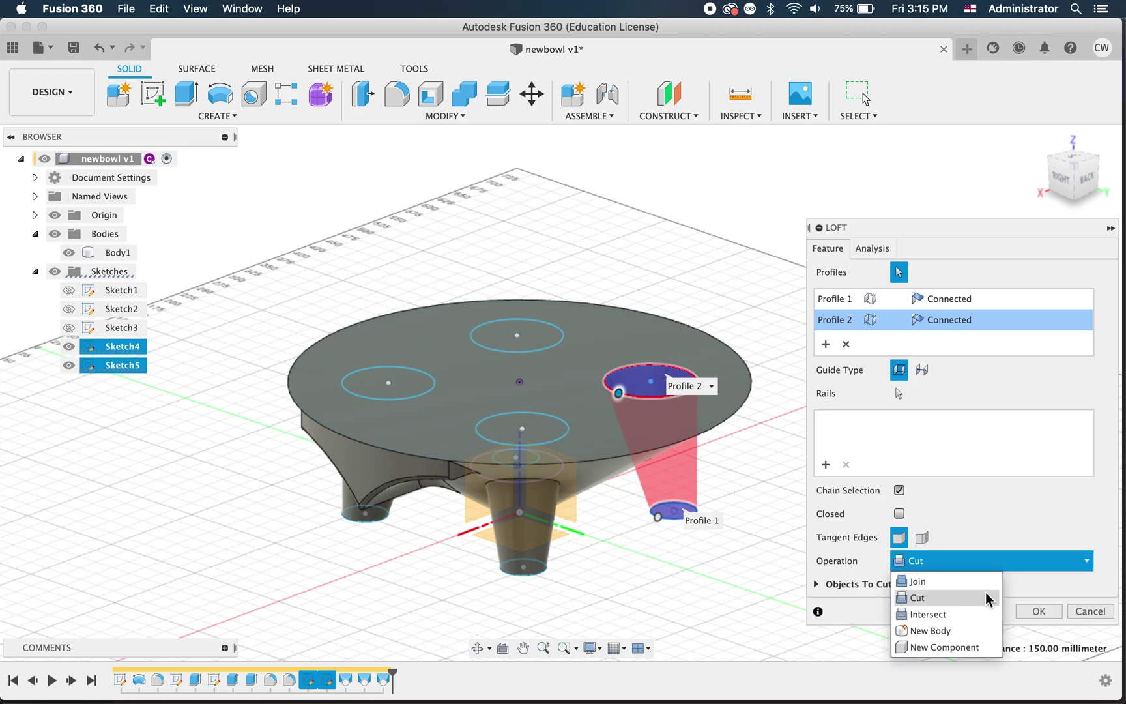
{"action": "left_click", "coordinate": [985, 580]}
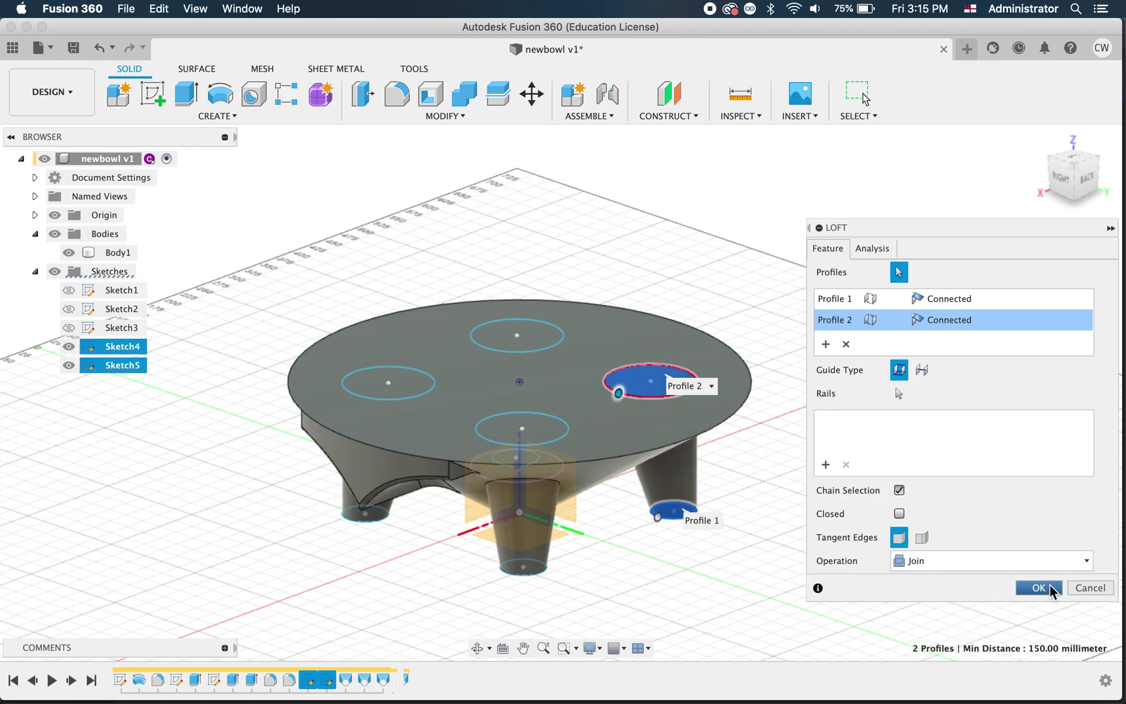
{"action": "left_click", "coordinate": [1039, 587]}
Hide Sketch4 and Sketch5, and inspect the four legs from underneath and from the side.
{"action": "left_click", "coordinate": [69, 347]}
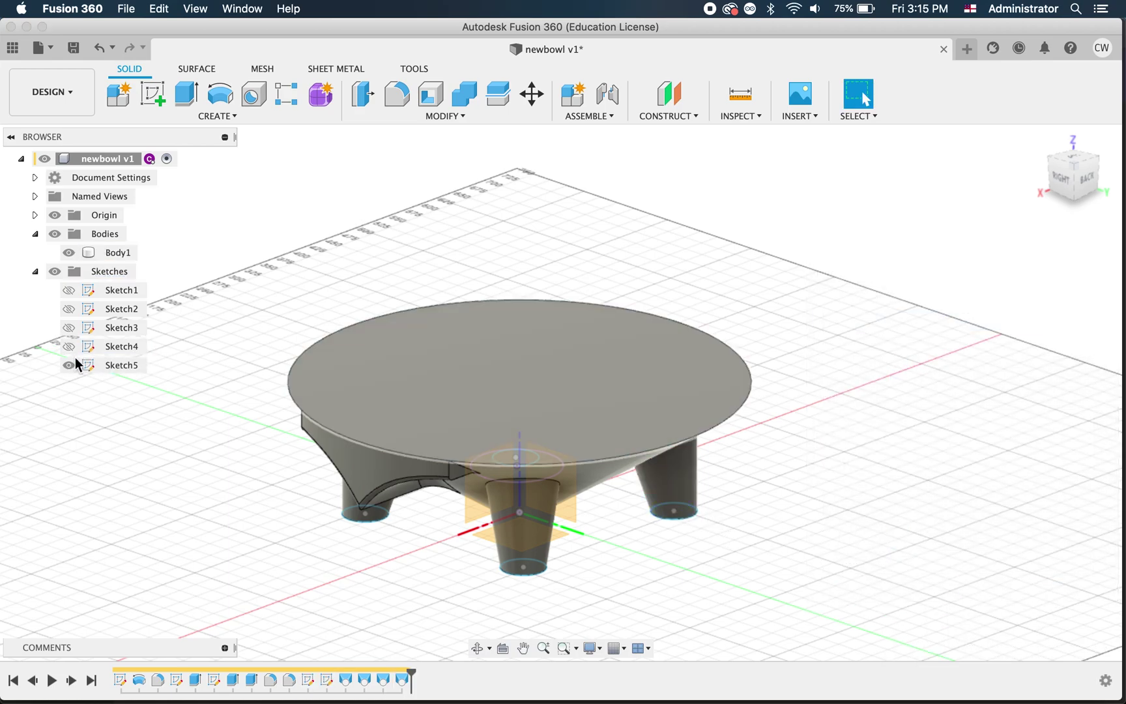
{"action": "left_click", "coordinate": [70, 366]}
{"action": "scroll", "coordinate": [163, 527], "scroll_direction": "down", "scroll_amount": 10, "text": "shift"}
{"action": "scroll", "coordinate": [163, 525], "scroll_direction": "down", "scroll_amount": 5, "text": "shift"}
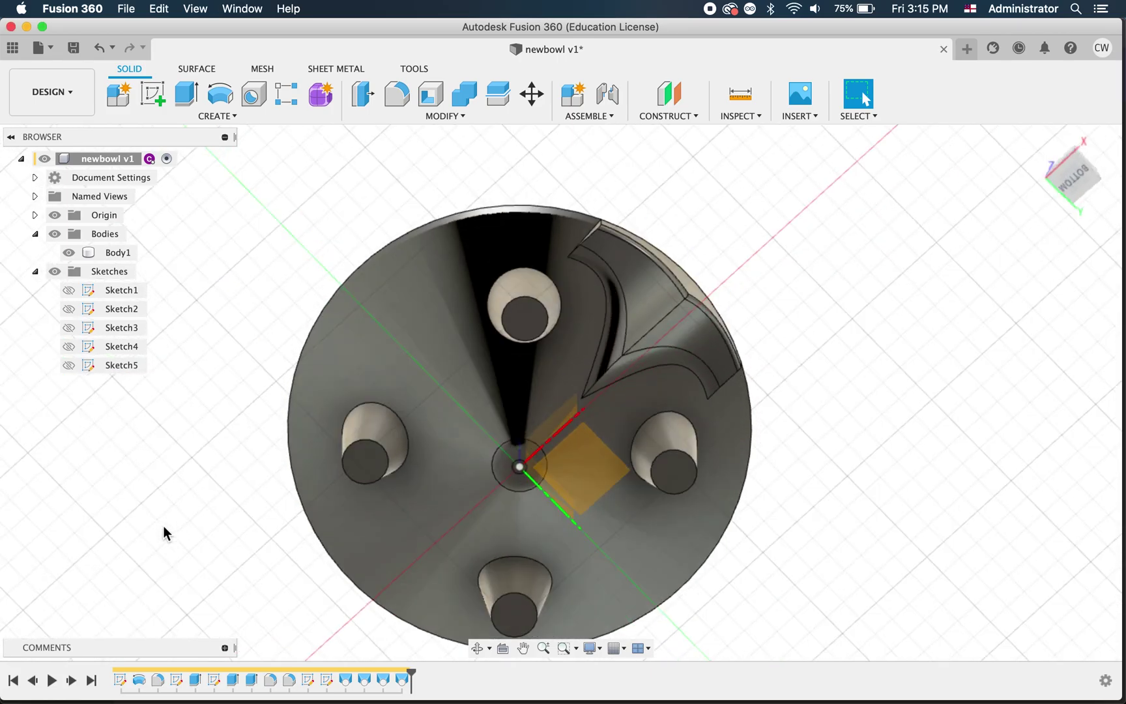
{"action": "scroll", "coordinate": [163, 526], "scroll_direction": "up", "scroll_amount": 10, "text": "shift"}
{"action": "scroll", "coordinate": [163, 525], "scroll_direction": "right", "scroll_amount": 3, "text": "shift"}
{"action": "middle_click_drag", "start_coordinate": [163, 526], "coordinate": [163, 525], "text": "shift"}
Switch to the Brave browser to view the kava bowl reference photo in Google Images, and return to Fusion 360.
{"action": "key", "text": "ctrl+Up"}
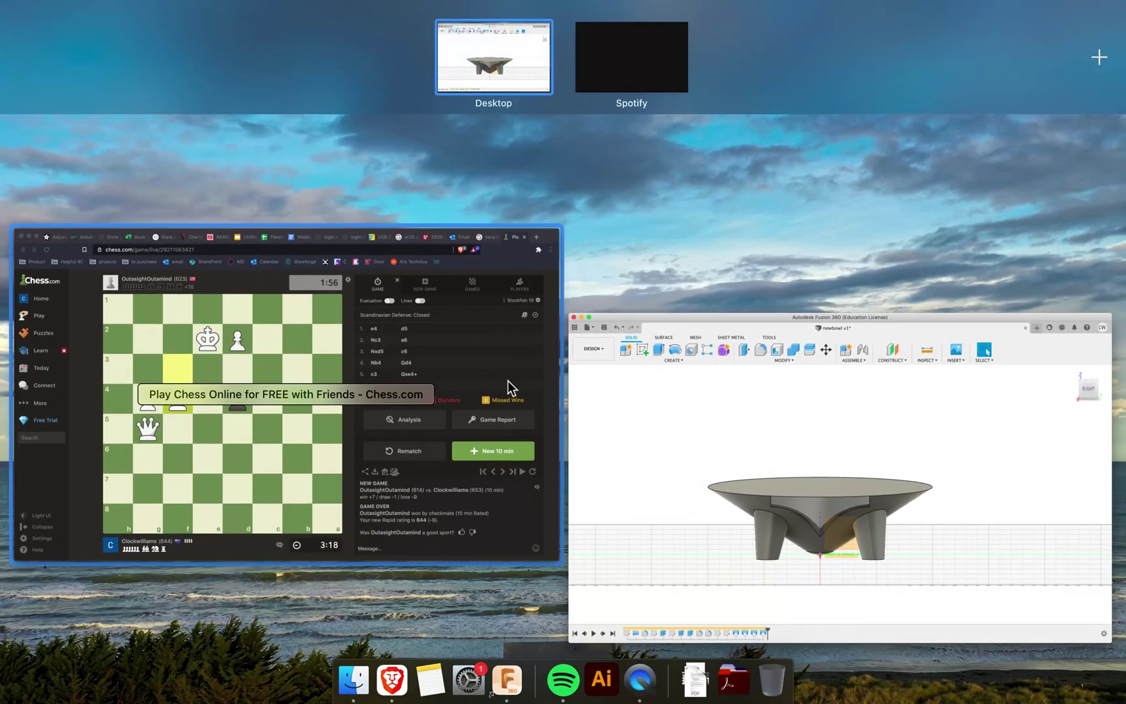
{"action": "left_click", "coordinate": [514, 245]}
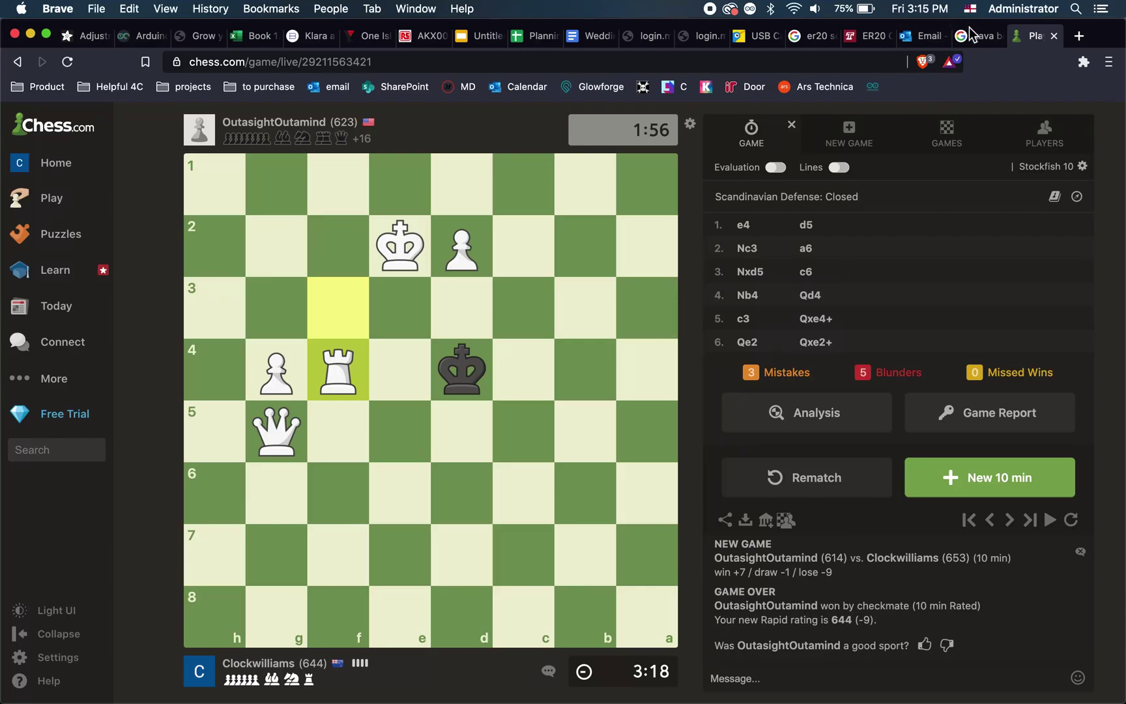
{"action": "left_click", "coordinate": [972, 35]}
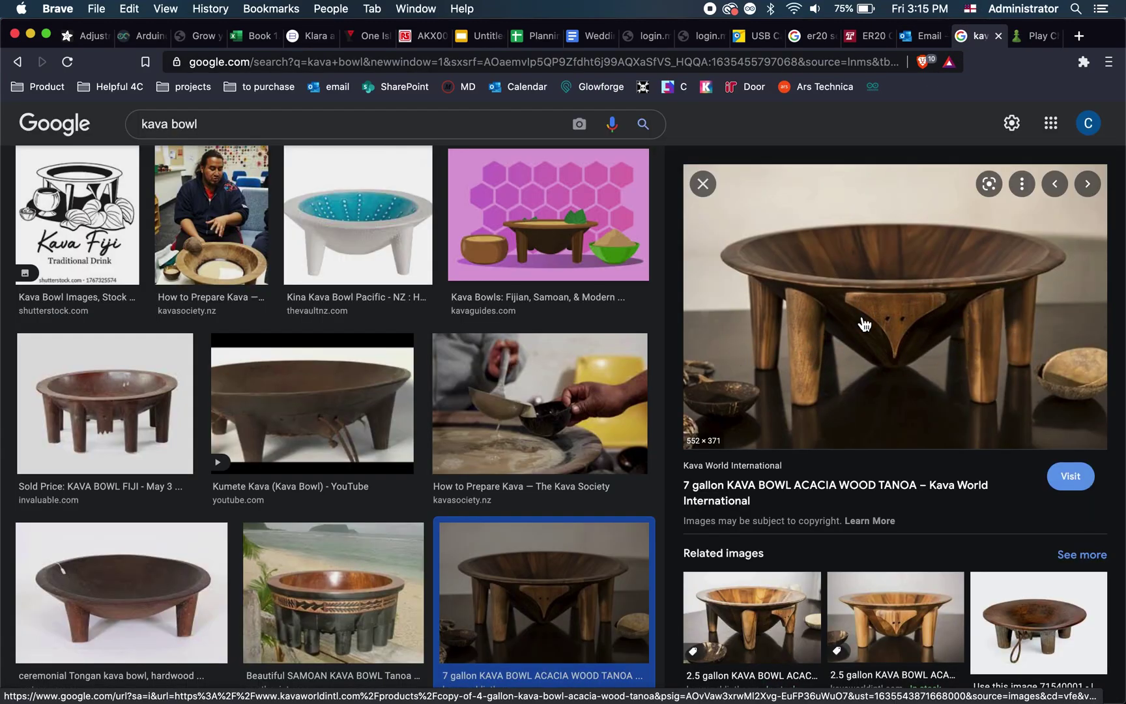
{"action": "key", "text": "ctrl+Up"}
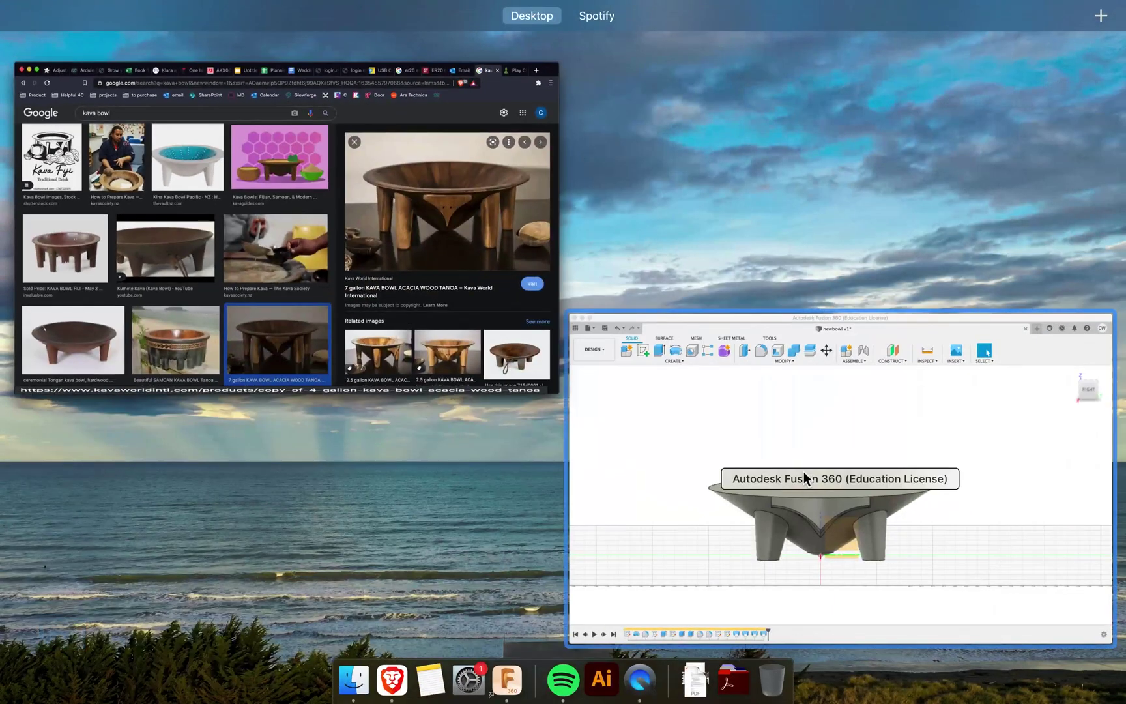
{"action": "left_click", "coordinate": [803, 472]}
Examine the leg placement and the pointed side plate of the bowl from several angles and distances.
{"action": "scroll", "coordinate": [698, 450], "scroll_direction": "down", "scroll_amount": 5, "text": "shift"}
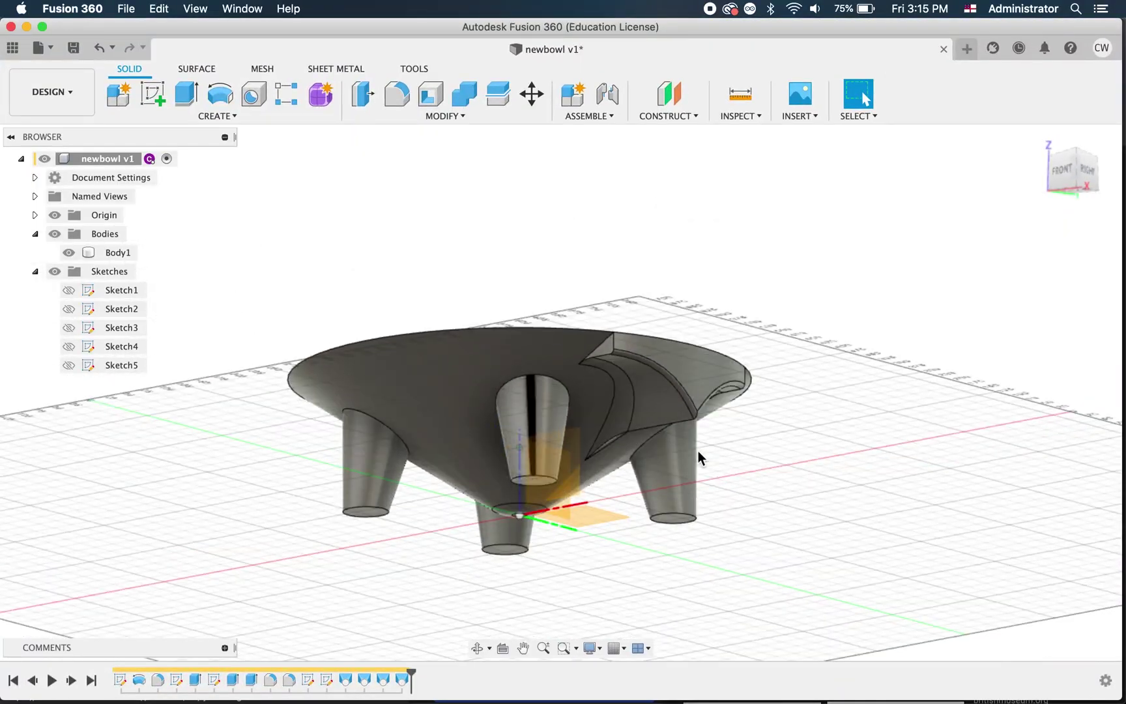
{"action": "scroll", "coordinate": [698, 450], "scroll_direction": "up", "scroll_amount": 5, "text": "shift"}
{"action": "scroll", "coordinate": [698, 450], "scroll_direction": "right", "scroll_amount": 5, "text": "shift"}
{"action": "scroll", "coordinate": [698, 450], "scroll_direction": "left", "scroll_amount": 4, "text": "shift"}
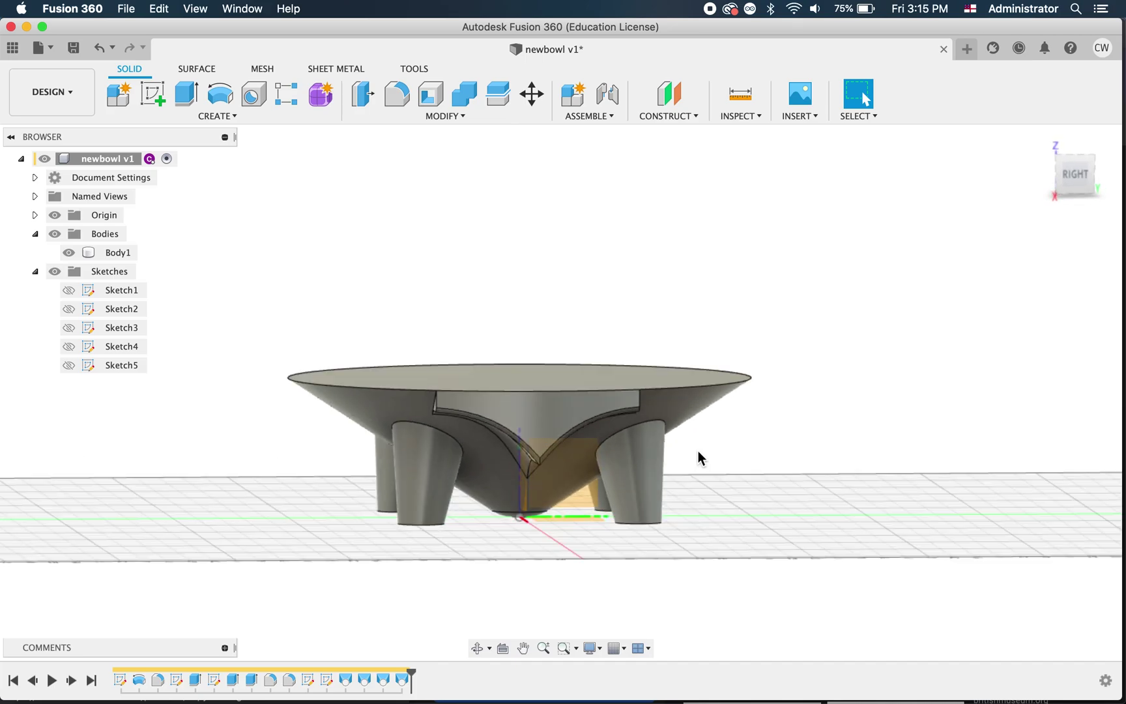
{"action": "scroll", "coordinate": [698, 450], "scroll_direction": "up", "scroll_amount": 2, "text": "shift"}
{"action": "scroll", "coordinate": [697, 450], "scroll_direction": "down", "scroll_amount": 3}
{"action": "scroll", "coordinate": [698, 450], "scroll_direction": "up", "scroll_amount": 5}
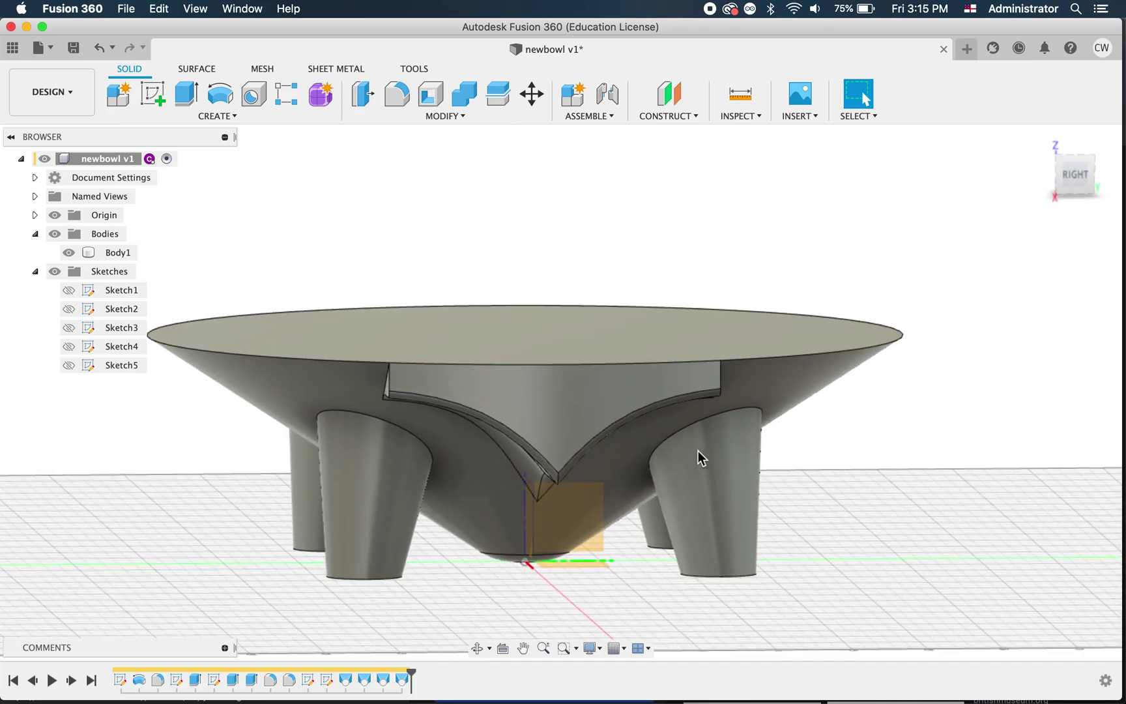
{"action": "scroll", "coordinate": [697, 450], "scroll_direction": "down", "scroll_amount": 4, "text": "shift"}
{"action": "scroll", "coordinate": [697, 450], "scroll_direction": "right", "scroll_amount": 4, "text": "shift"}
{"action": "scroll", "coordinate": [698, 450], "scroll_direction": "left", "scroll_amount": 4, "text": "shift"}
{"action": "scroll", "coordinate": [698, 451], "scroll_direction": "up", "scroll_amount": 5, "text": "shift"}
{"action": "scroll", "coordinate": [698, 450], "scroll_direction": "down", "scroll_amount": 1, "text": "shift"}
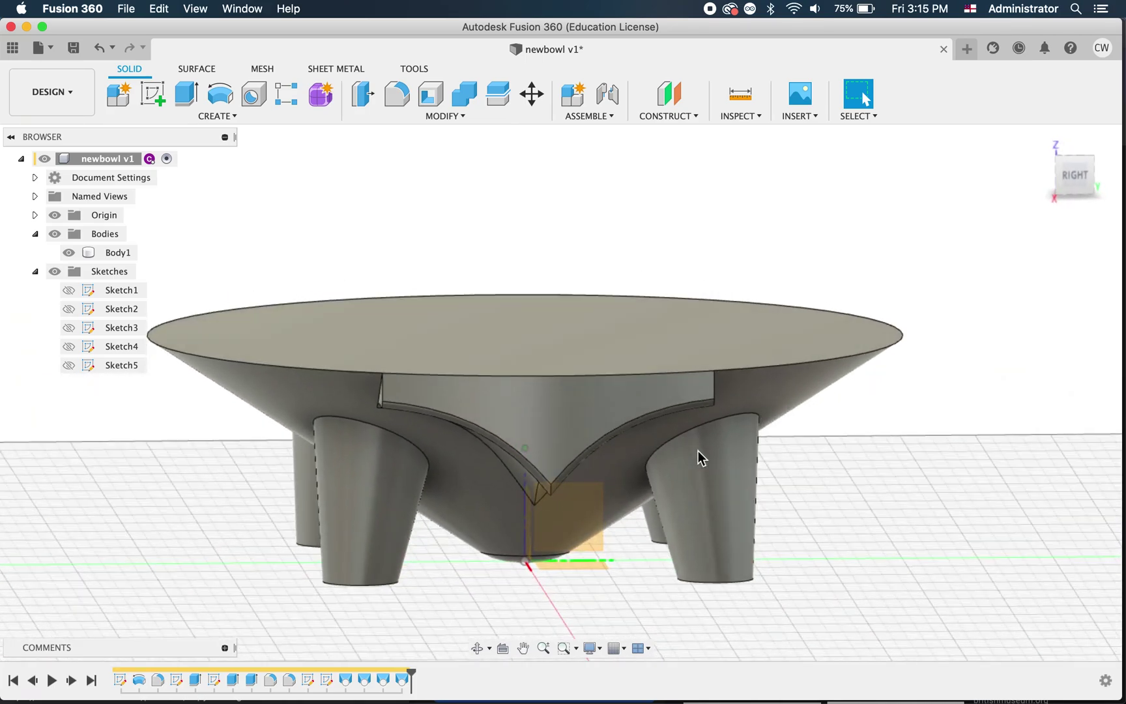
{"action": "scroll", "coordinate": [698, 450], "scroll_direction": "down", "scroll_amount": 3}
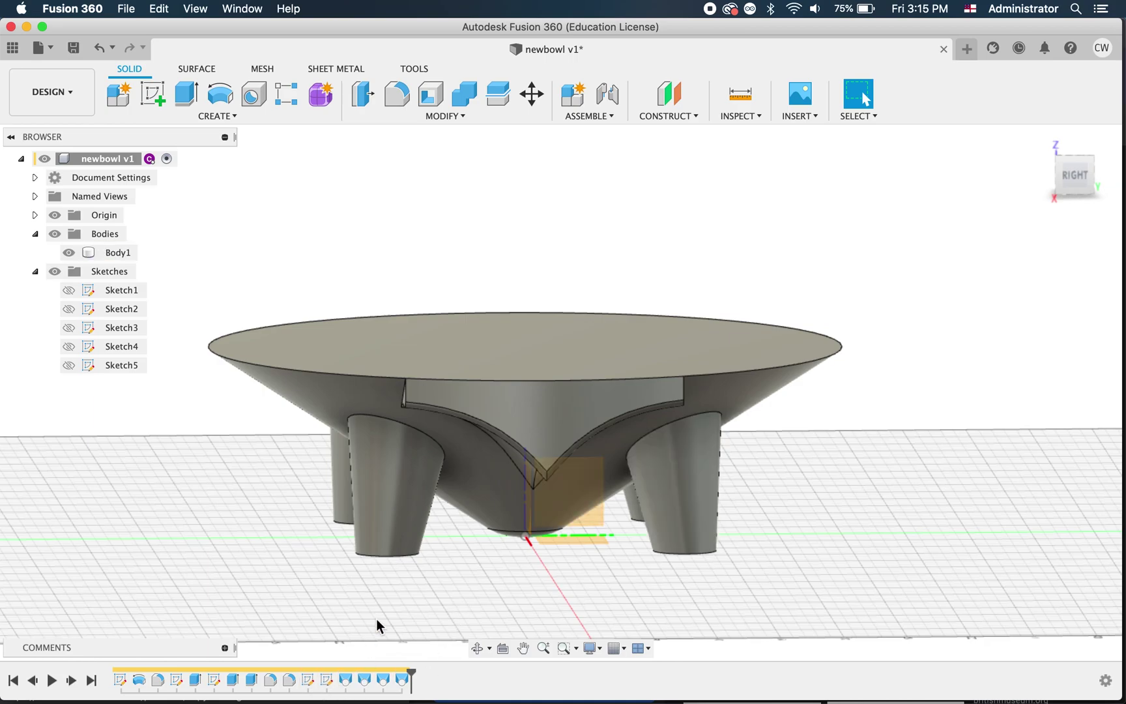
Edit Sketch4 to move the patterned circles outward, placing one centre at about X 116, Y 115 mm, and finish the sketch.
{"action": "left_click", "coordinate": [325, 684]}
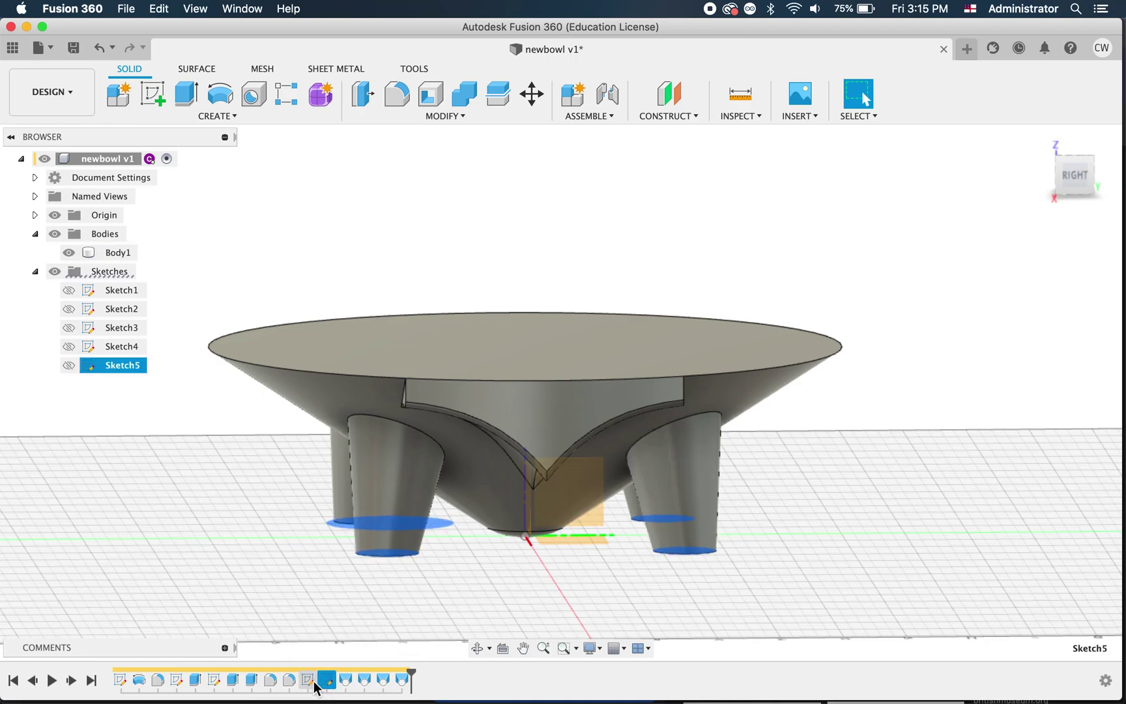
{"action": "left_click", "coordinate": [307, 681]}
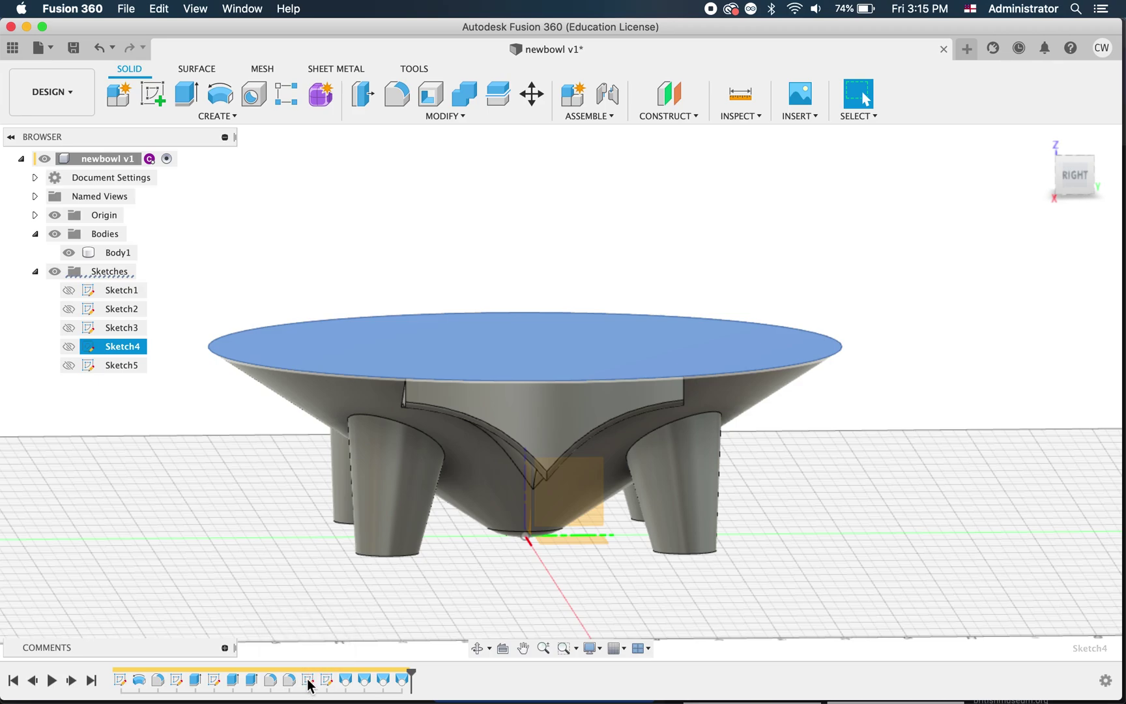
{"action": "double_click", "coordinate": [308, 681]}
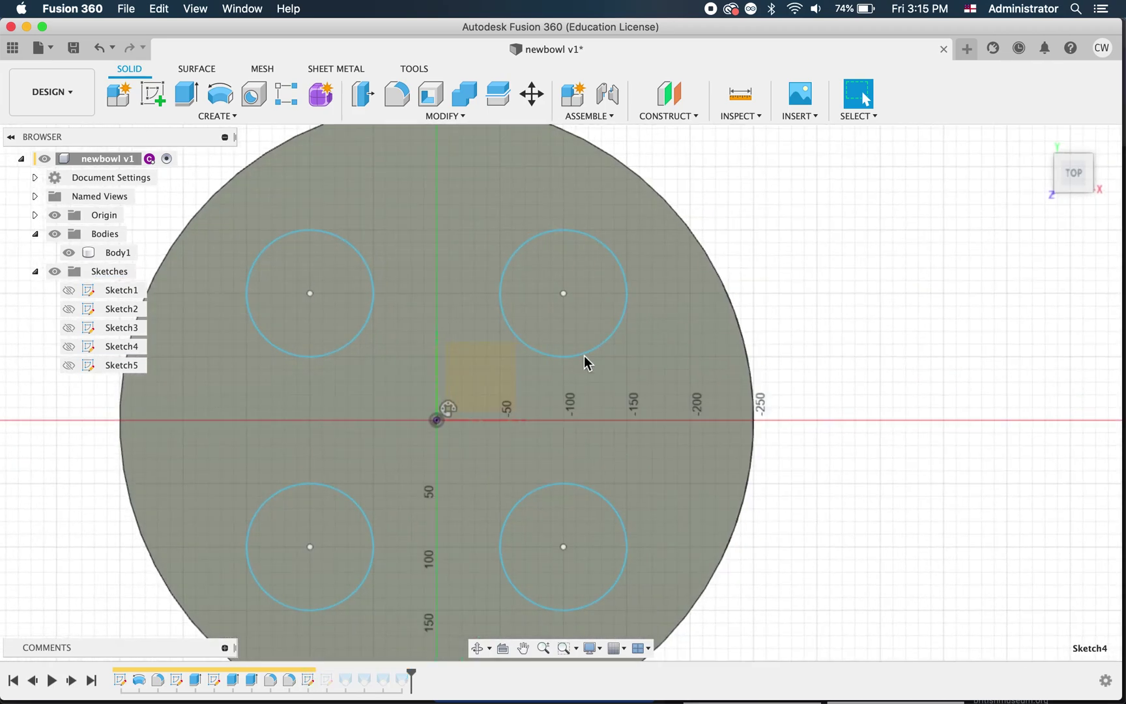
{"action": "left_click_drag", "start_coordinate": [564, 292], "coordinate": [585, 274]}
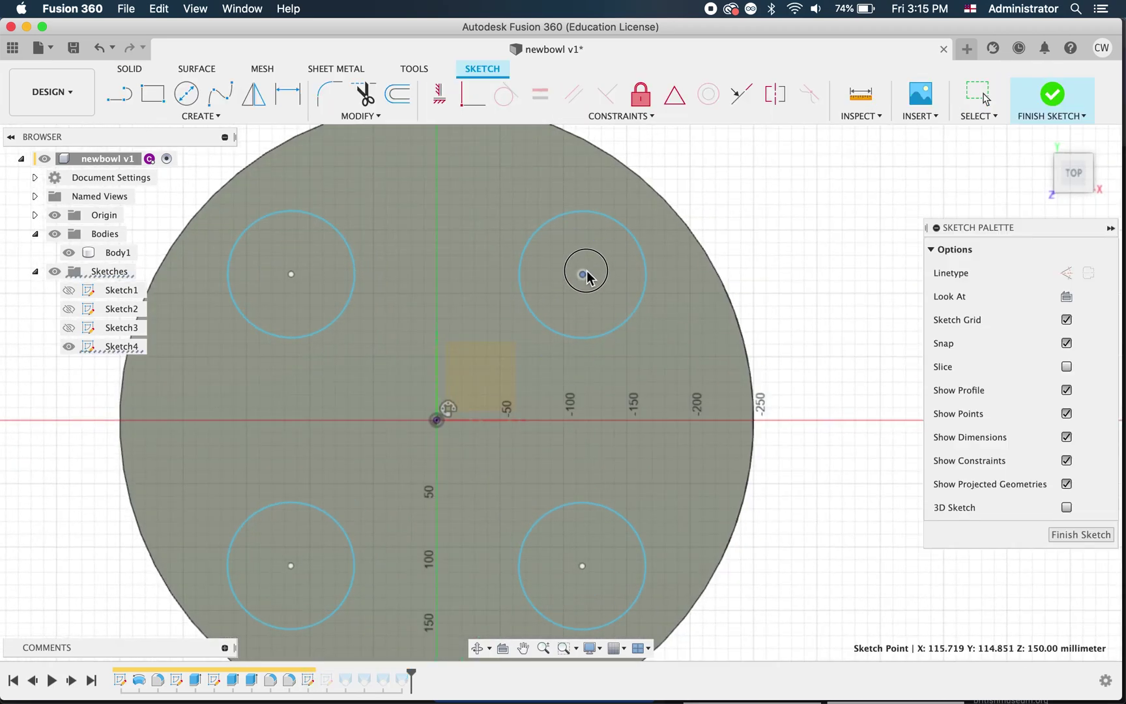
{"action": "left_click", "coordinate": [1079, 533]}
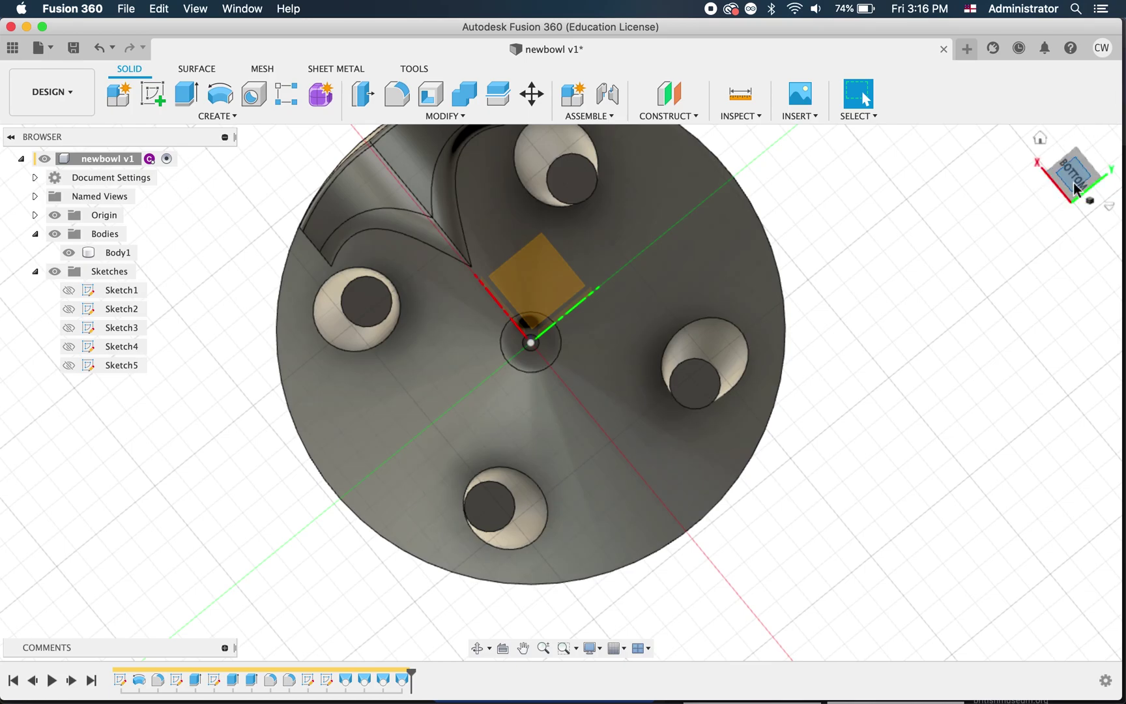
Open Sketch5 for editing and move the small leg circle's centre outward to about X -137, Y -138 mm.
{"action": "left_click", "coordinate": [1073, 189]}
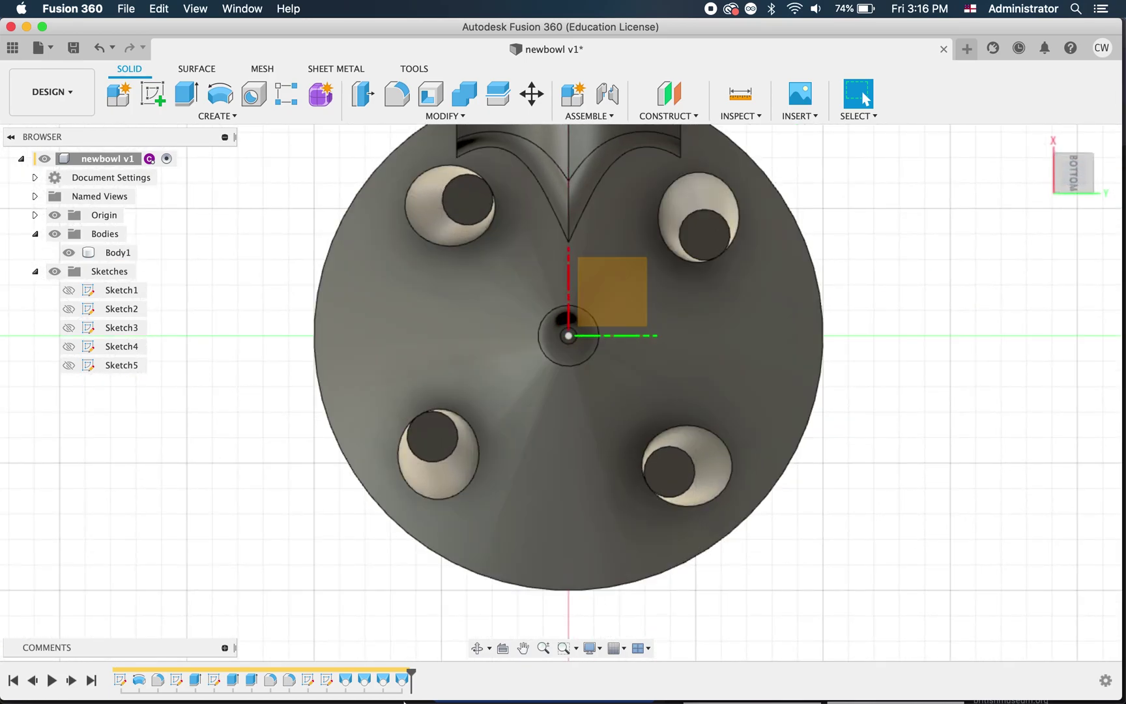
{"action": "double_click", "coordinate": [330, 682]}
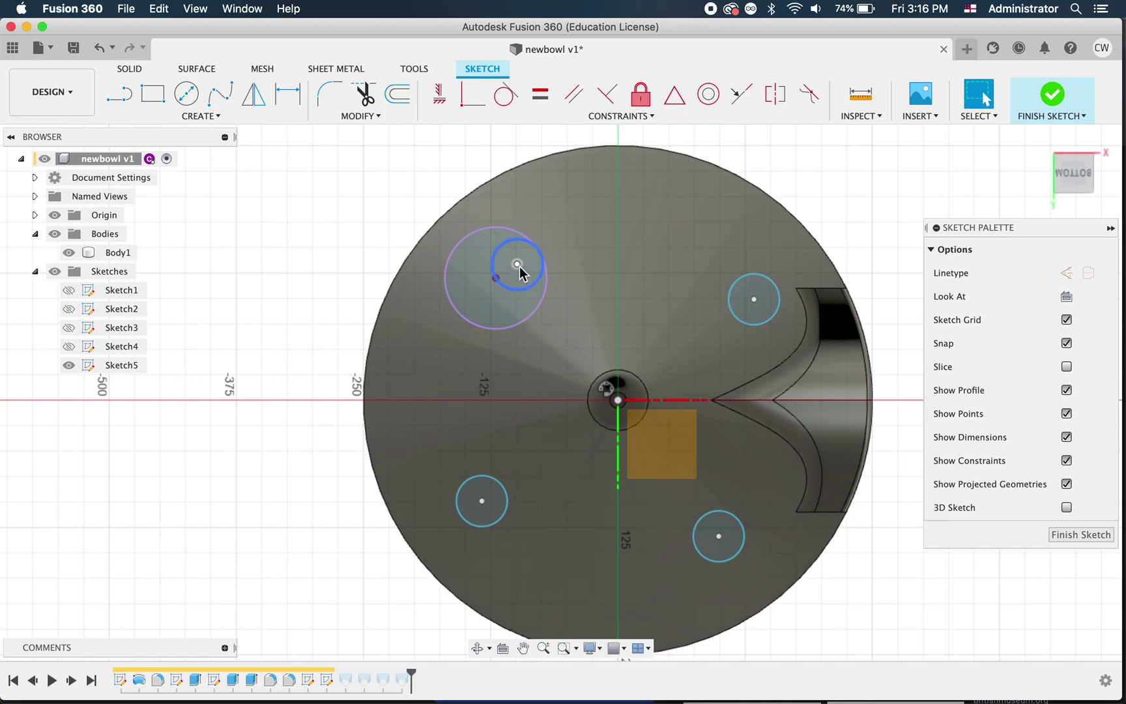
{"action": "left_click_drag", "start_coordinate": [518, 264], "coordinate": [498, 258]}
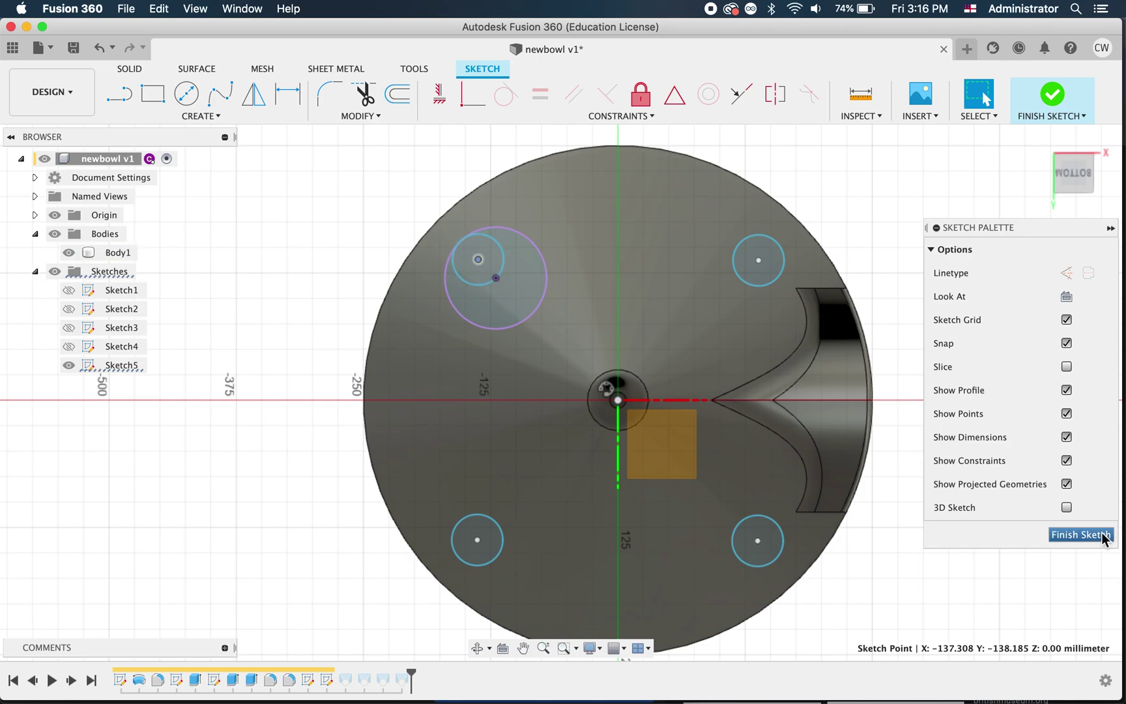
Finish the Sketch5 edit with the small leg circle in its new position.
{"action": "left_click", "coordinate": [1081, 535]}
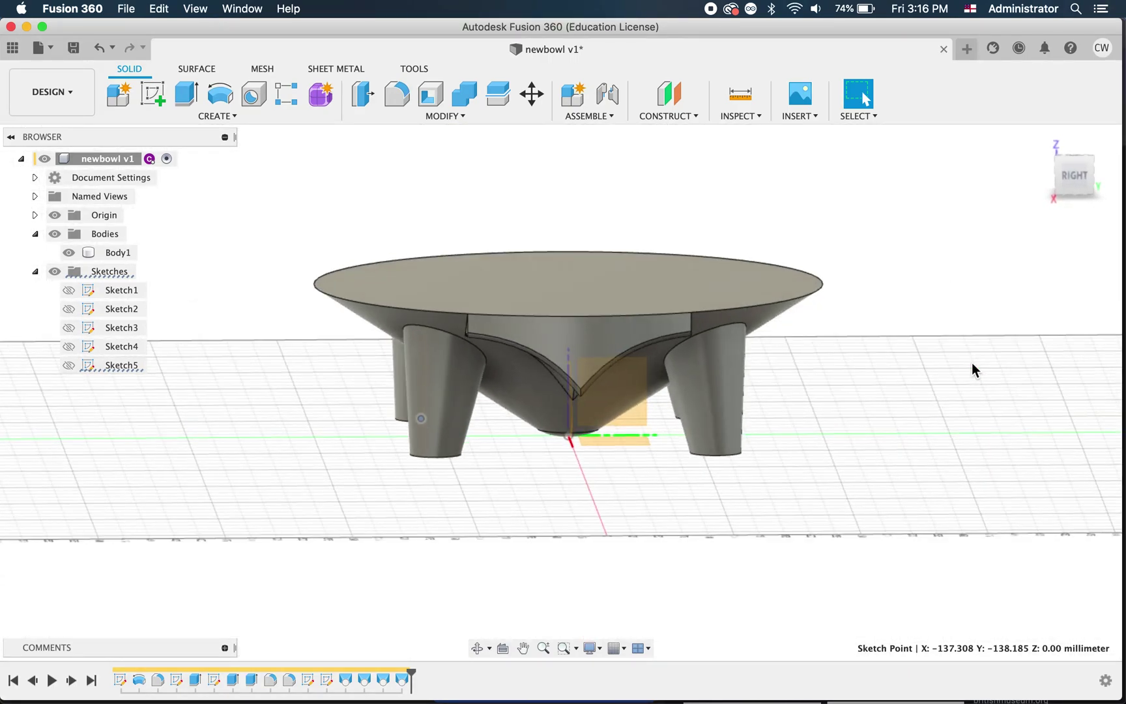
Undo the recent leg sketch edits for comparison and redo them again.
{"action": "key", "text": "super+z"}
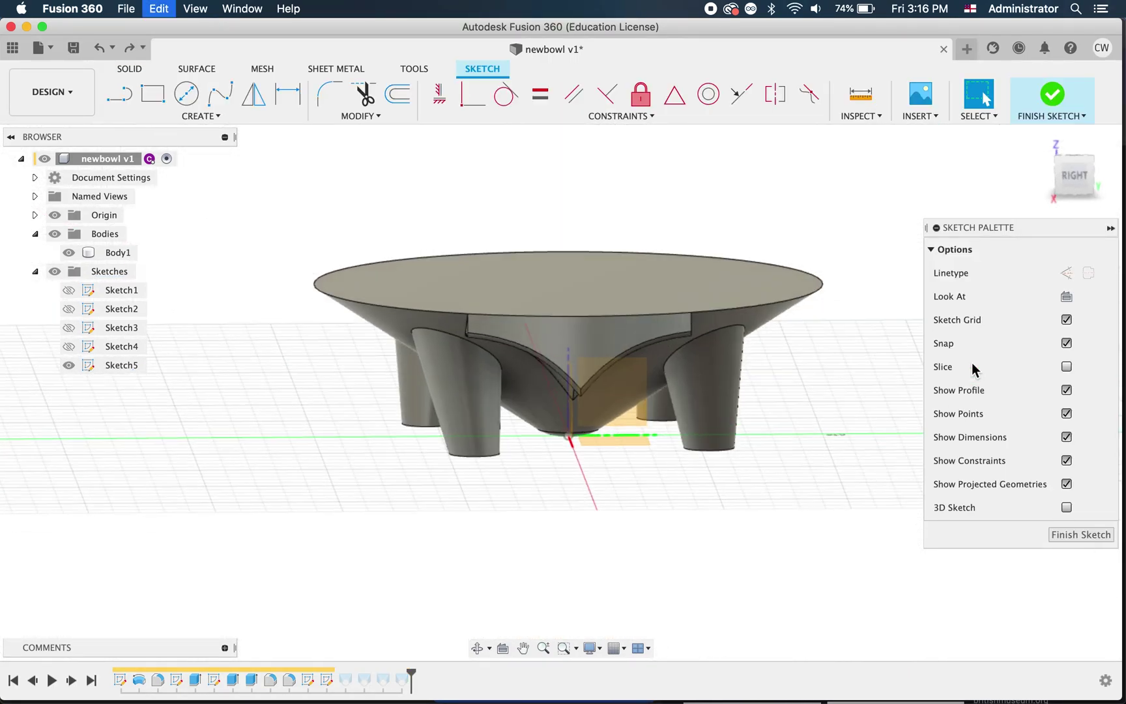
{"action": "key", "text": "super+z"}
{"action": "key", "text": "super+z"}
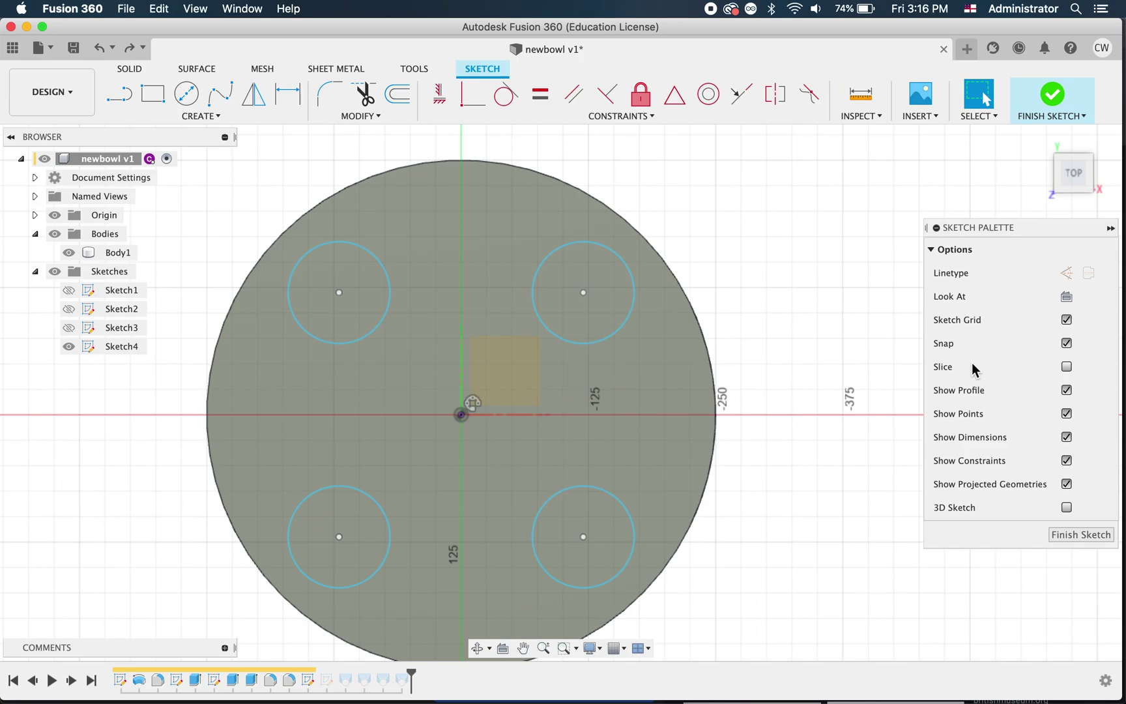
{"action": "key", "text": "super+shift+z"}
{"action": "key", "text": "super+shift+z"}
{"action": "key", "text": "super+shift+z"}
{"action": "key", "text": "super+shift+z"}
{"action": "key", "text": "super+shift+z"}
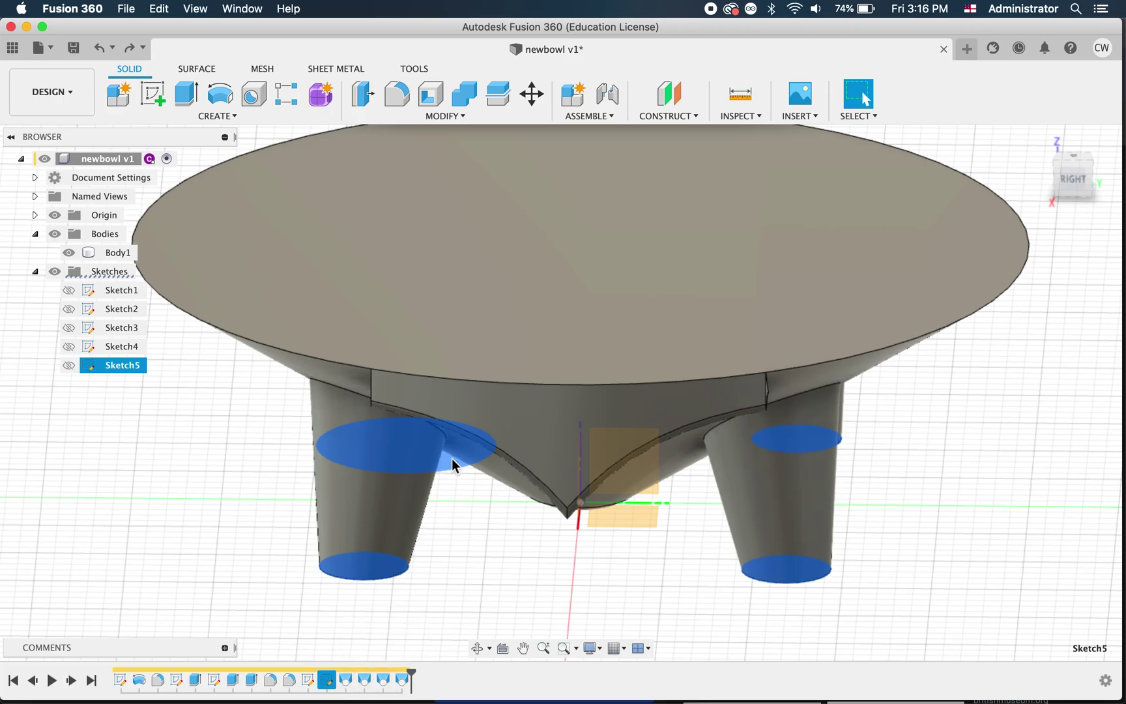
Examine the repositioned legs and the side plate from above and from the side.
{"action": "scroll", "coordinate": [452, 458], "scroll_direction": "down", "scroll_amount": 4}
{"action": "scroll", "coordinate": [451, 458], "scroll_direction": "right", "scroll_amount": 8, "text": "shift"}
{"action": "left_click", "coordinate": [747, 563]}
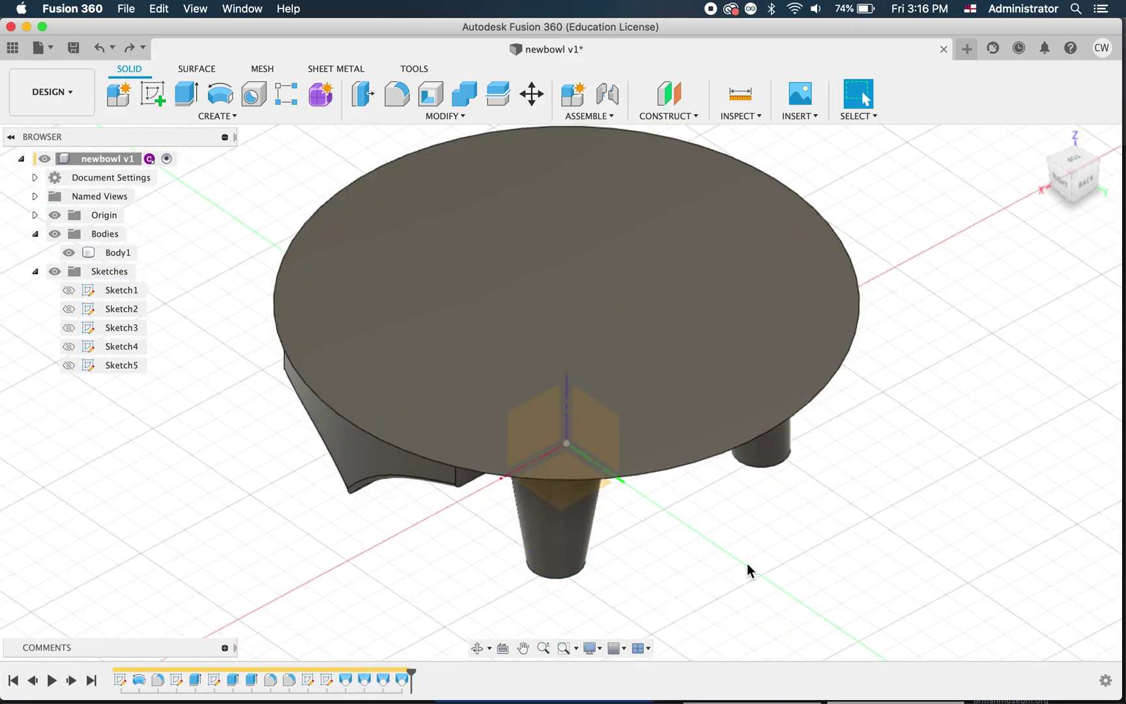
{"action": "scroll", "coordinate": [748, 568], "scroll_direction": "up", "scroll_amount": 10, "text": "shift"}
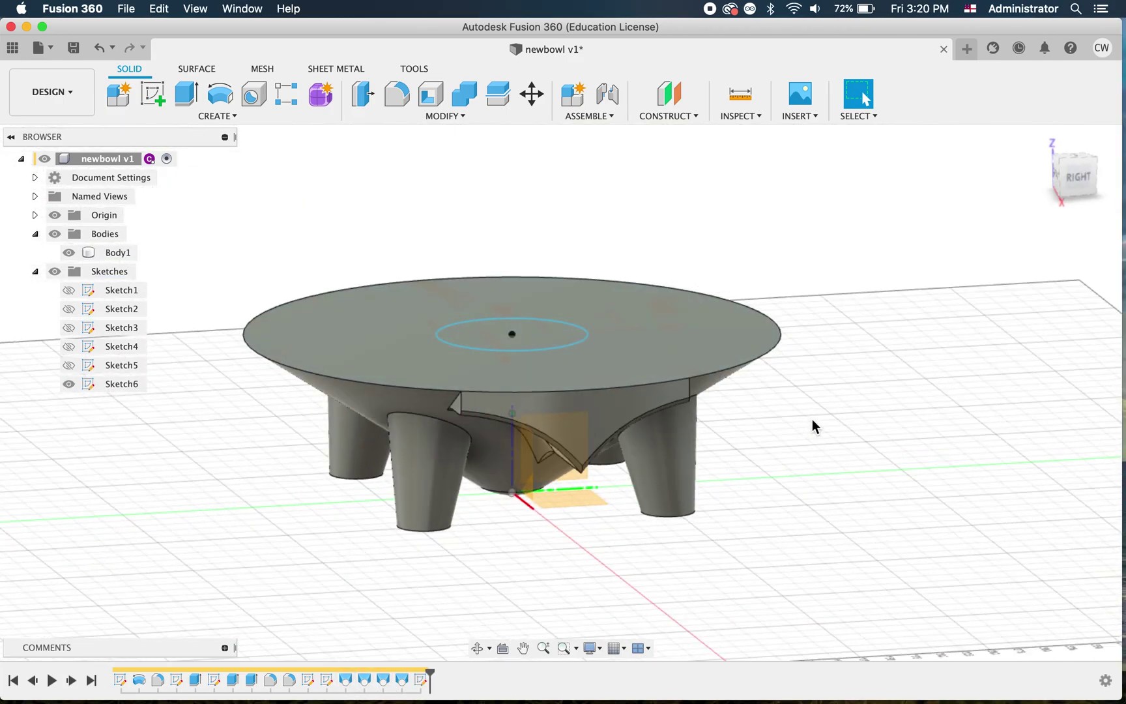
{"action": "scroll", "coordinate": [812, 418], "scroll_direction": "down", "scroll_amount": 5, "text": "shift"}
{"action": "scroll", "coordinate": [812, 419], "scroll_direction": "up", "scroll_amount": 10, "text": "shift"}
{"action": "scroll", "coordinate": [812, 419], "scroll_direction": "down", "scroll_amount": 5, "text": "shift"}
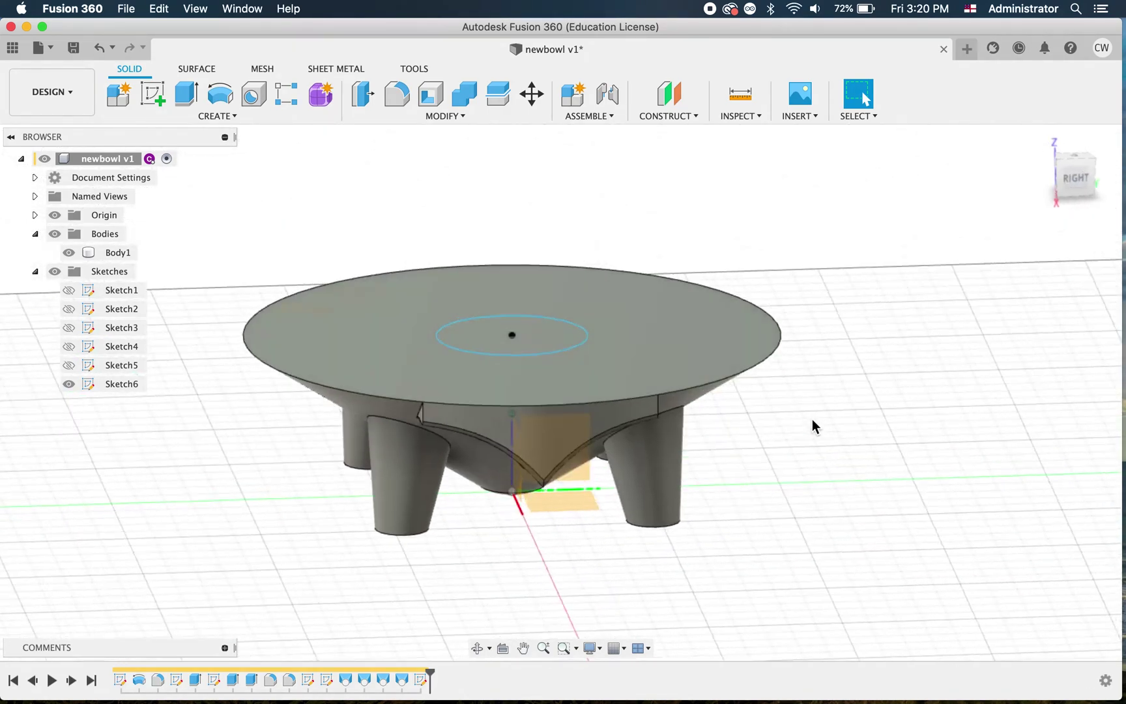
{"action": "scroll", "coordinate": [812, 425], "scroll_direction": "up", "scroll_amount": 5}
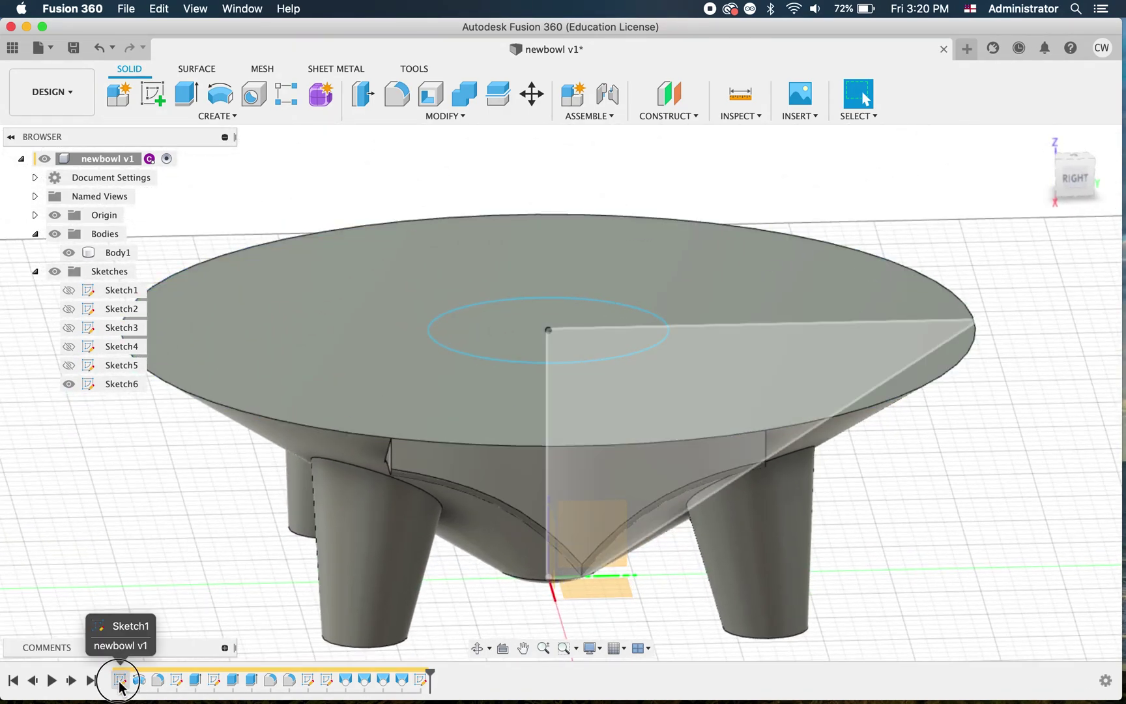
Add an inner profile to Sketch1: a line from the top edge parallel to the slope, and a horizontal line about 19 mm long to the axis.
{"action": "double_click", "coordinate": [119, 680]}
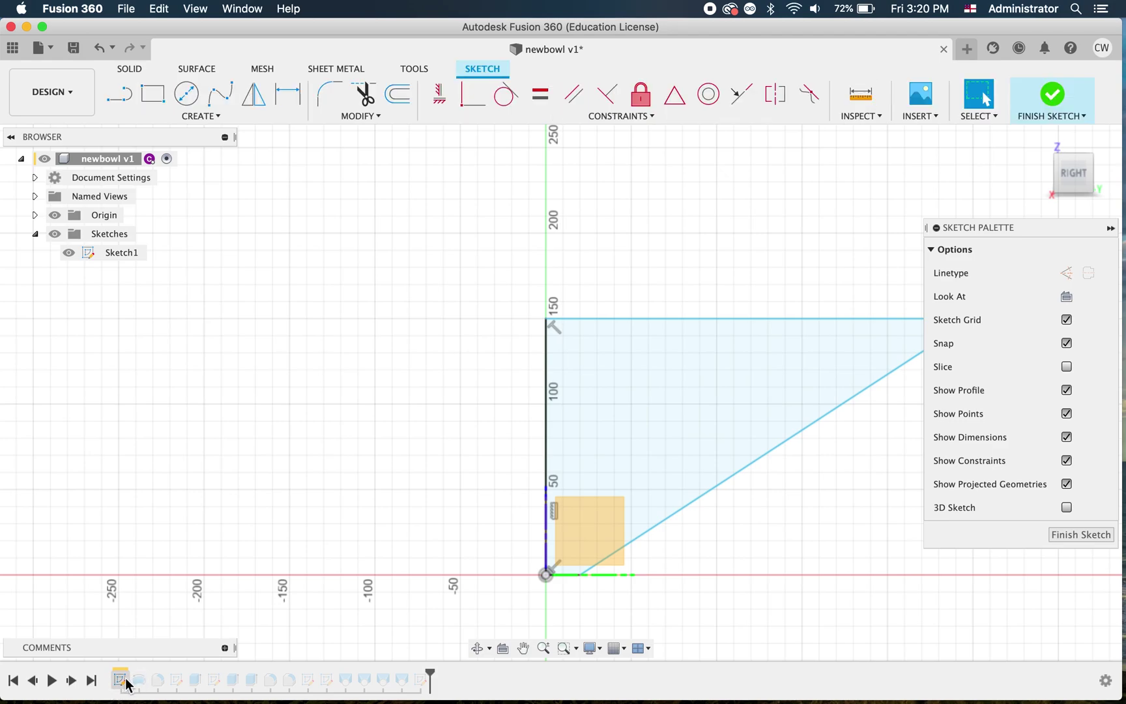
{"action": "left_click", "coordinate": [133, 99]}
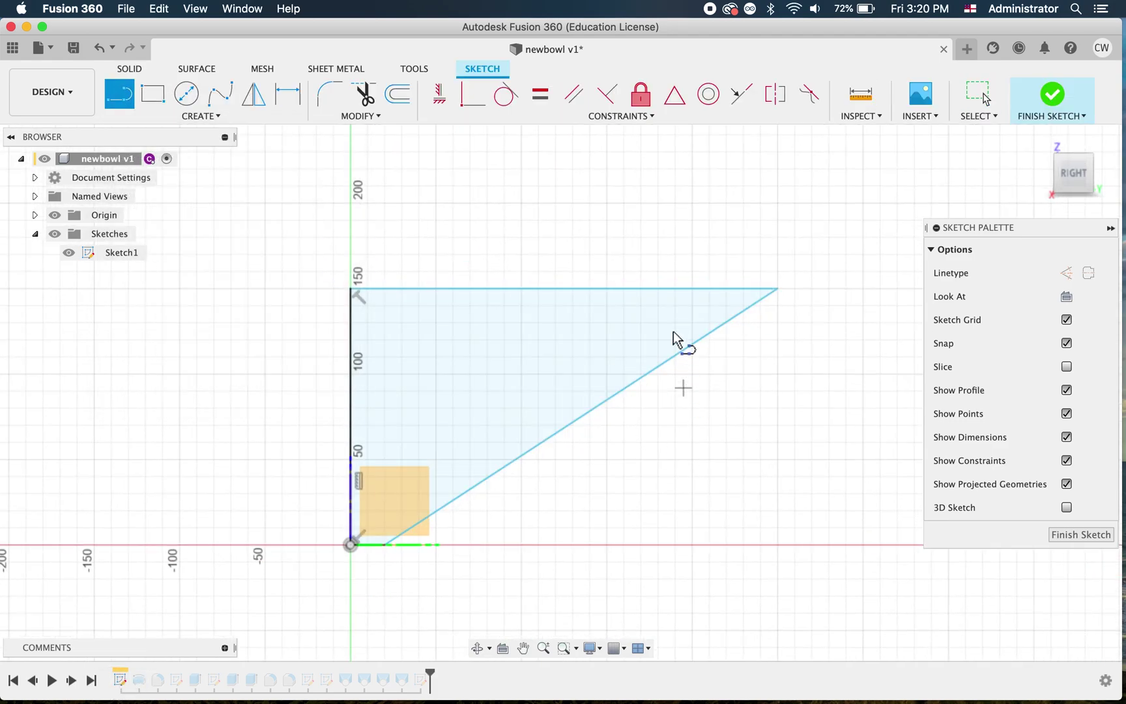
{"action": "left_click", "coordinate": [692, 287]}
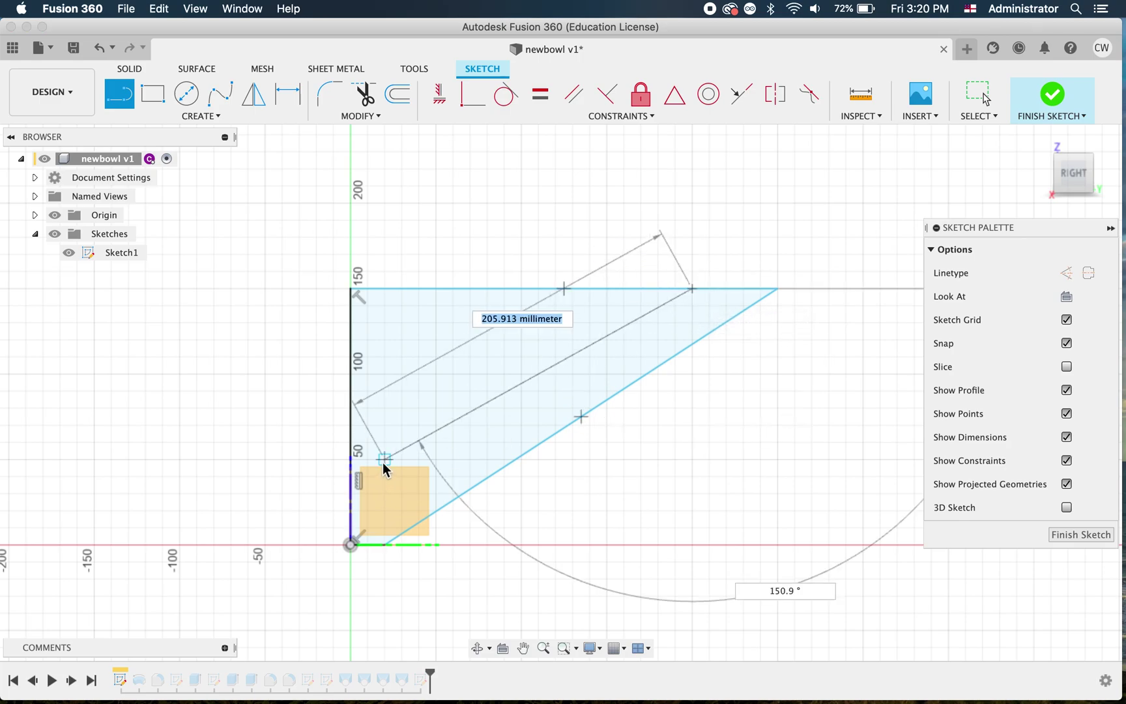
{"action": "left_click", "coordinate": [385, 495]}
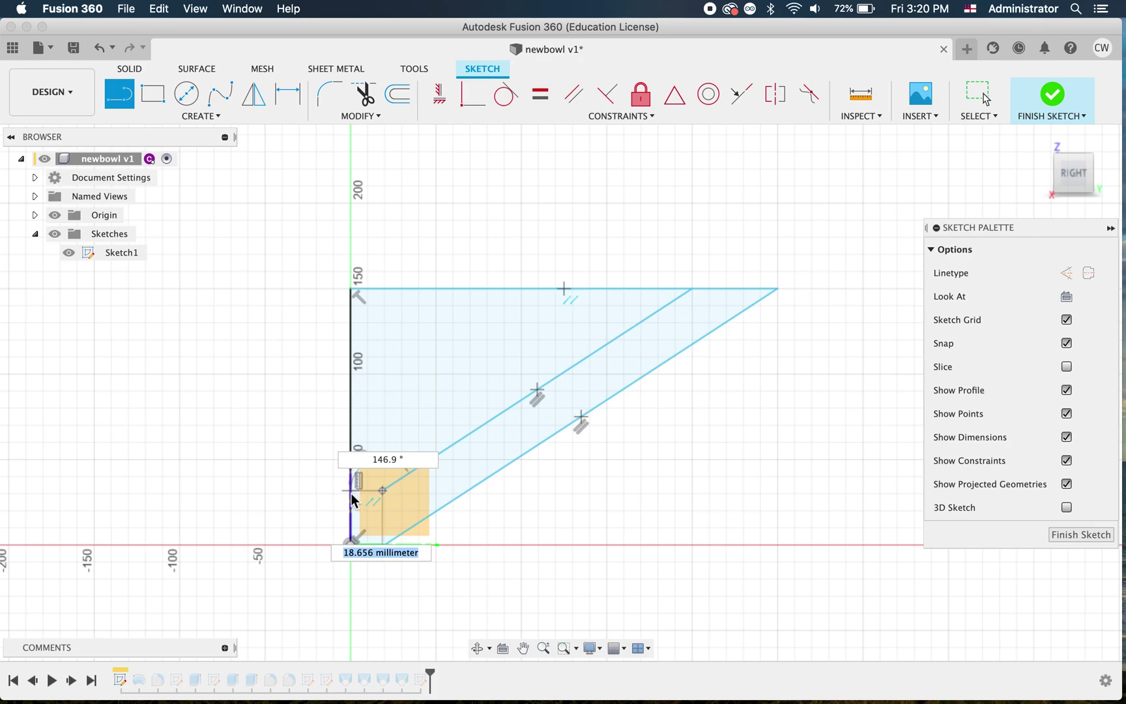
{"action": "left_click", "coordinate": [1098, 538]}
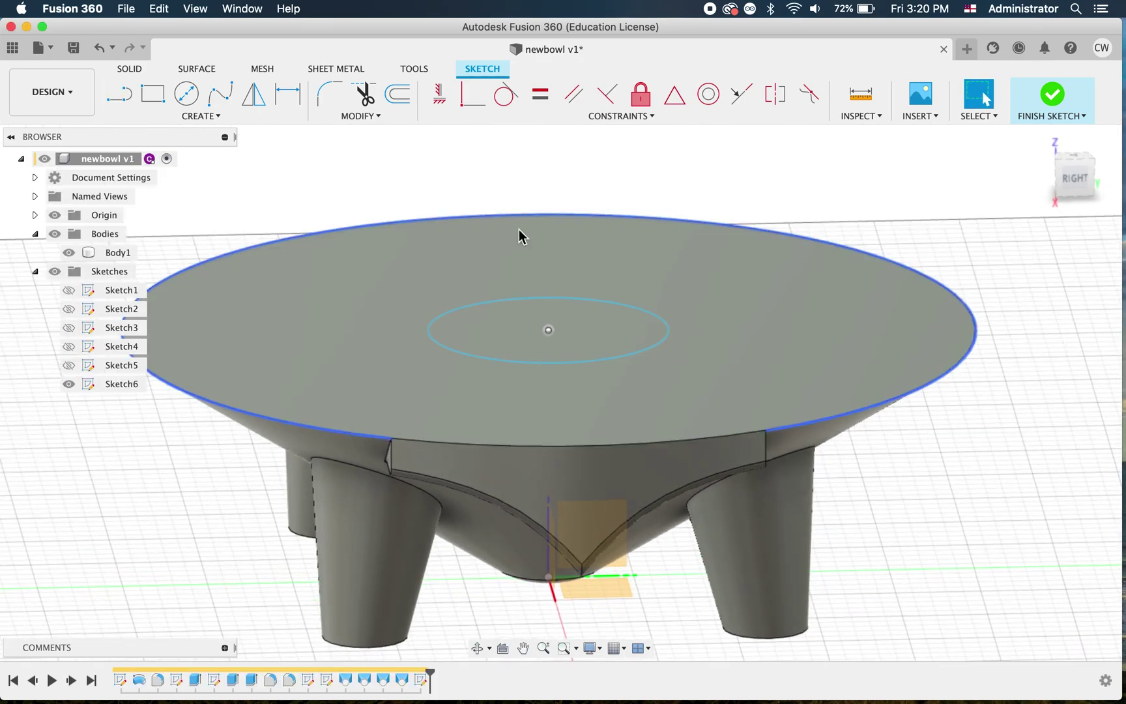
Hide Sketch6 and show Sketch1 in the model.
{"action": "left_click", "coordinate": [69, 384]}
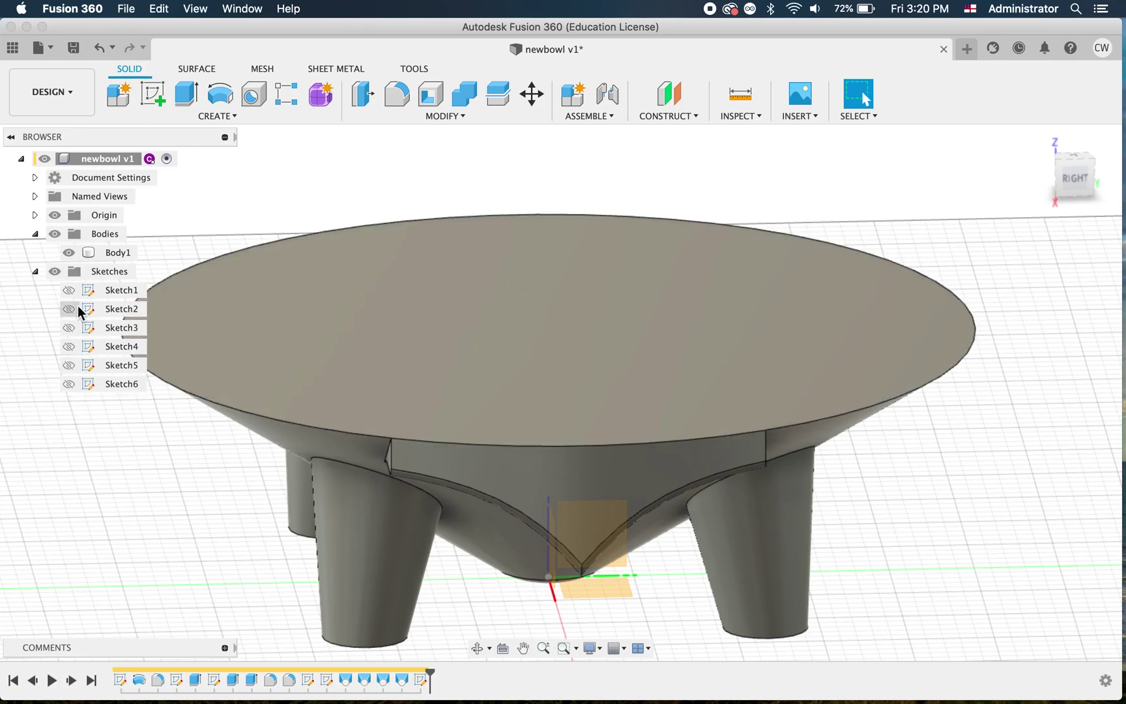
{"action": "left_click", "coordinate": [71, 291]}
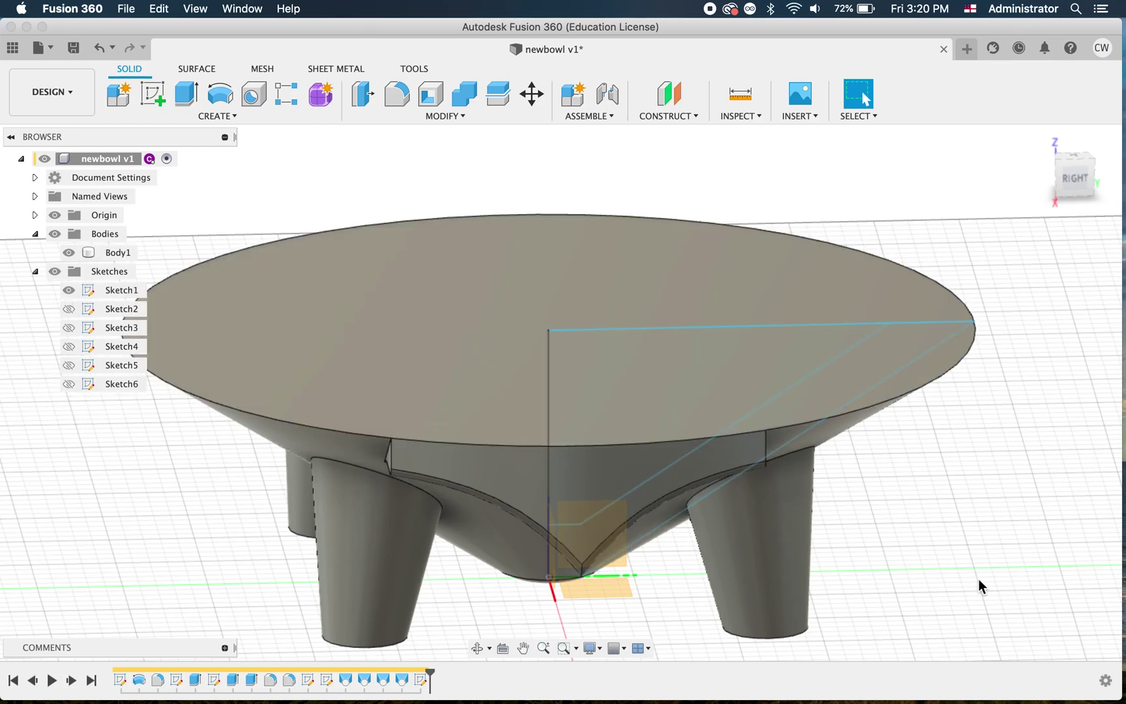
{"action": "scroll", "coordinate": [978, 578], "scroll_direction": "right", "scroll_amount": 5, "text": "shift"}
{"action": "scroll", "coordinate": [978, 579], "scroll_direction": "up", "scroll_amount": 5, "text": "shift"}
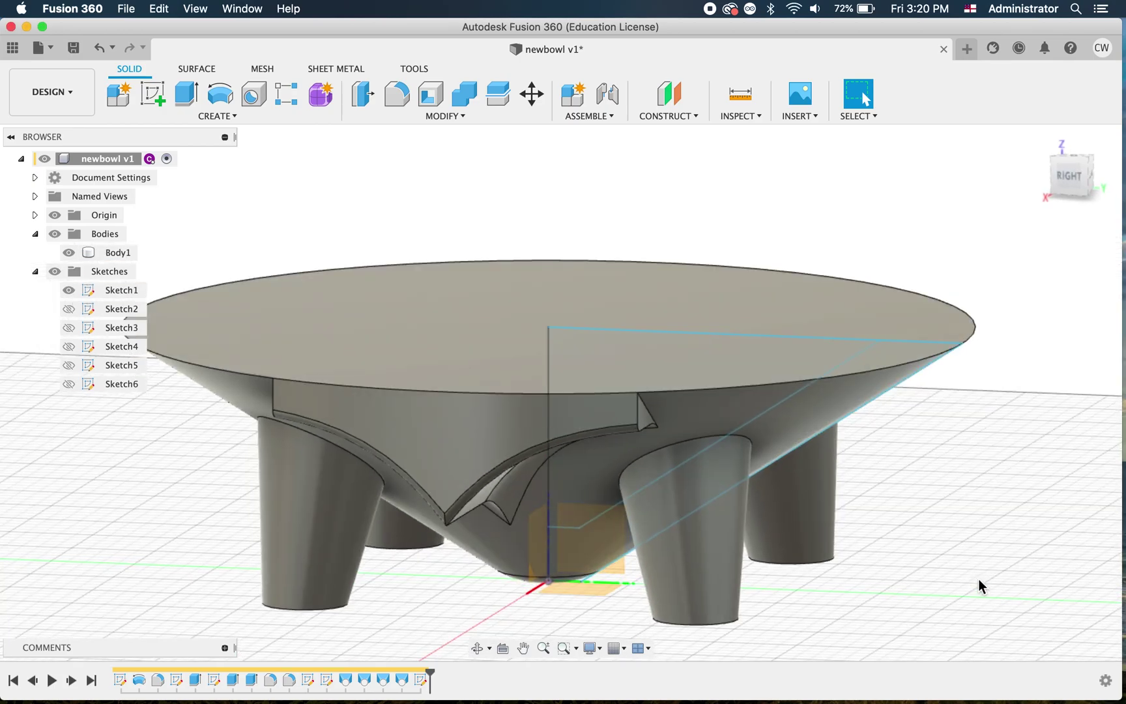
Hollow the bowl with a 360° revolve cut of Sketch1's inner profile about the vertical centre axis.
{"action": "left_click", "coordinate": [232, 94]}
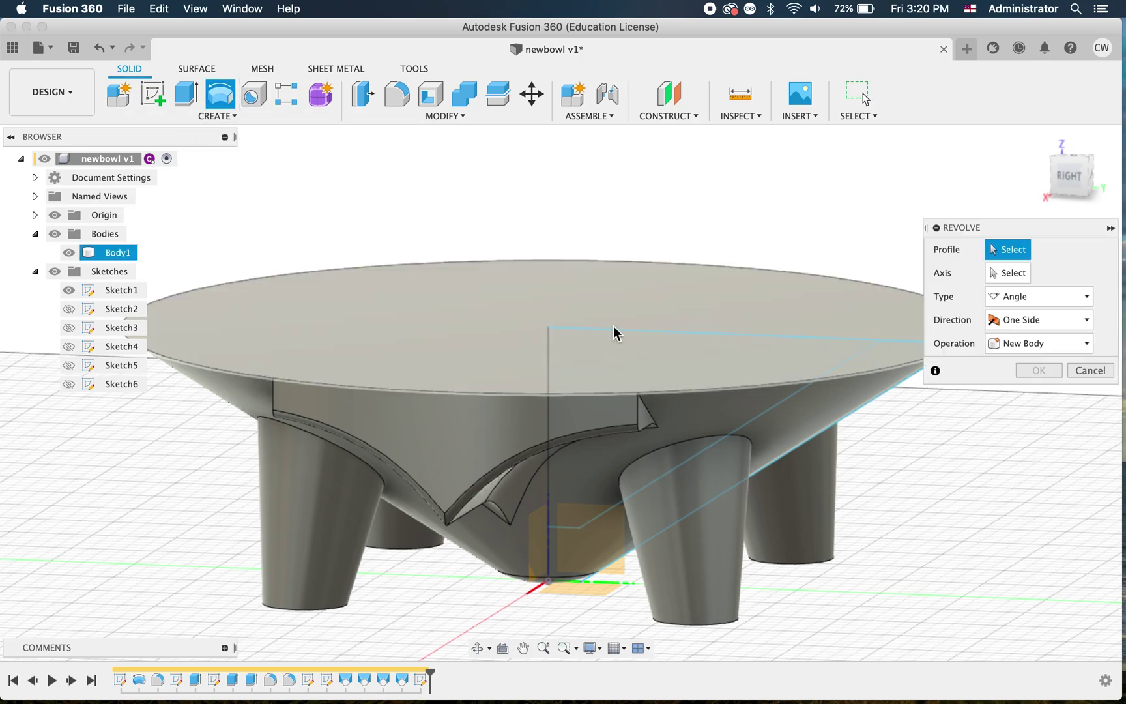
{"action": "left_click", "coordinate": [625, 472]}
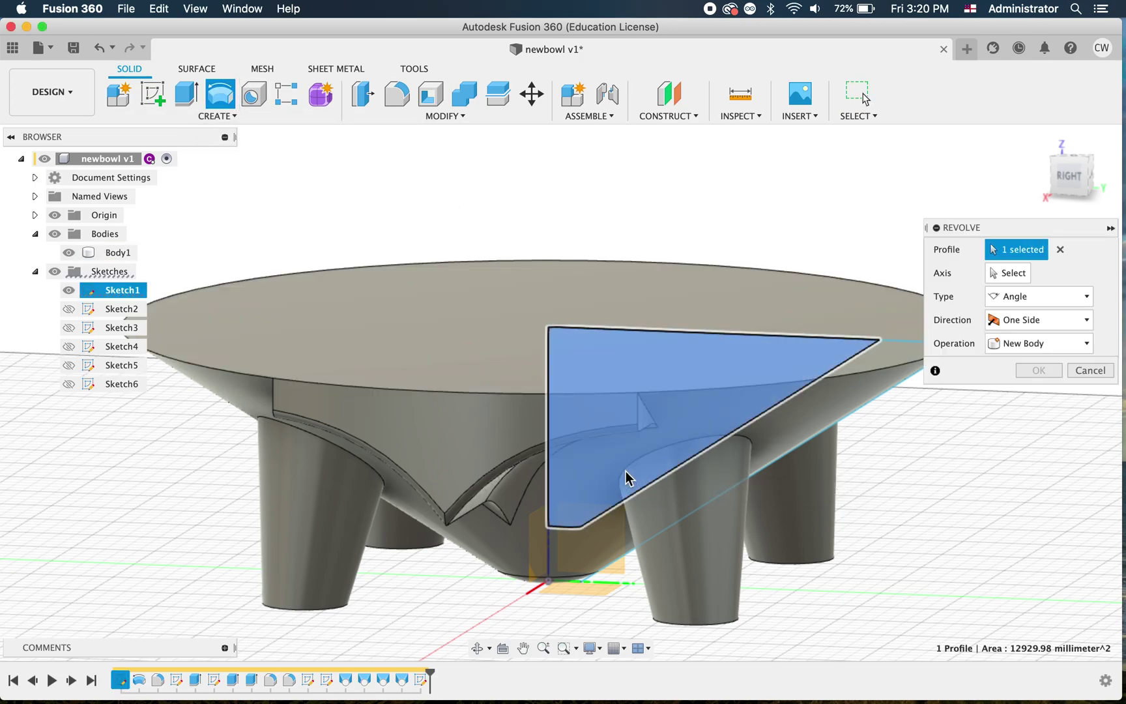
{"action": "scroll", "coordinate": [674, 452], "scroll_direction": "right", "scroll_amount": 3}
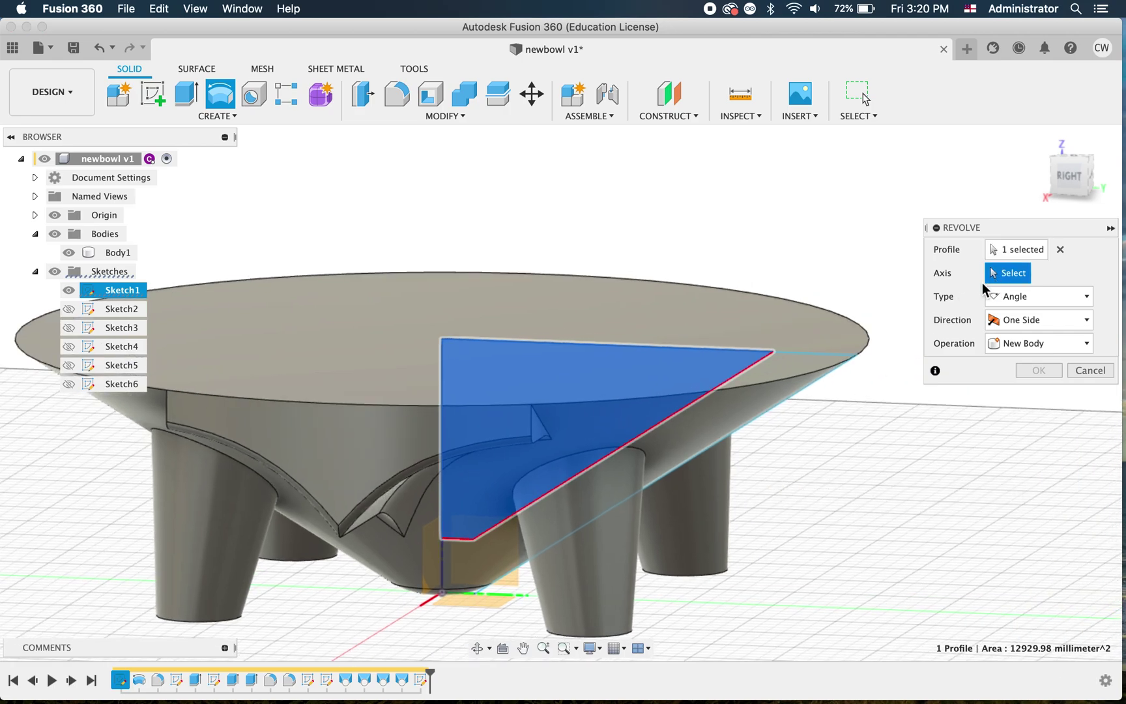
{"action": "left_click", "coordinate": [442, 357]}
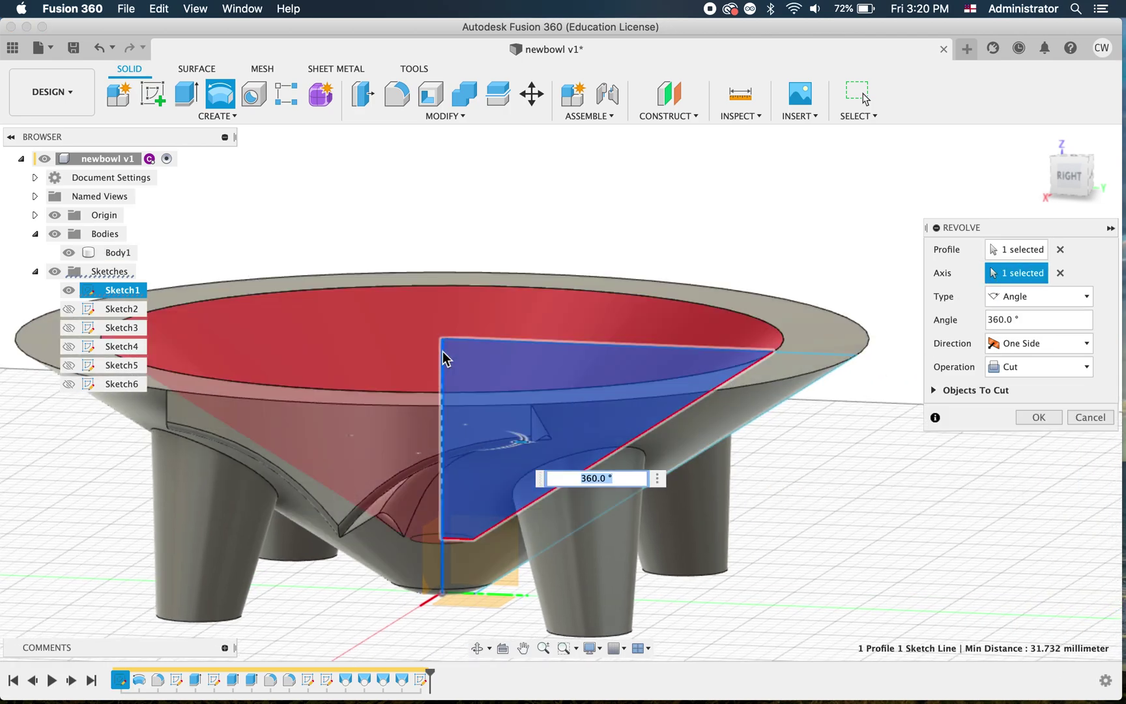
{"action": "scroll", "coordinate": [855, 496], "scroll_direction": "up", "scroll_amount": 5, "text": "shift"}
{"action": "scroll", "coordinate": [855, 497], "scroll_direction": "down", "scroll_amount": 3, "text": "shift"}
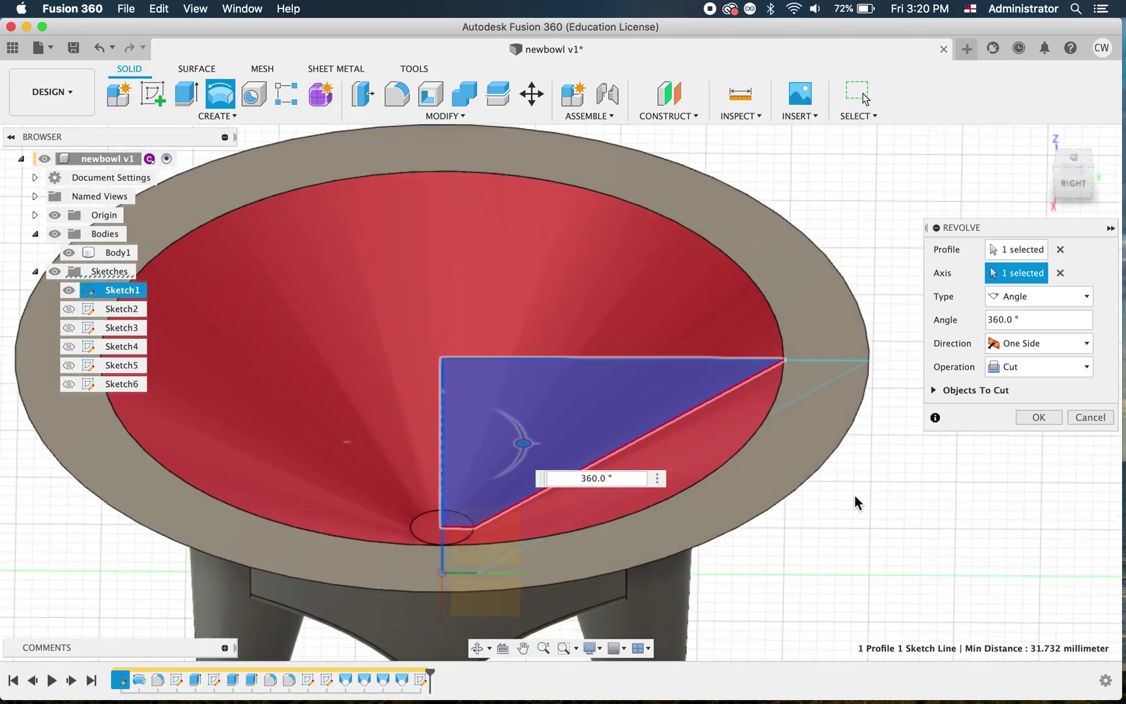
{"action": "left_click", "coordinate": [1048, 417]}
Examine the hollowed bowl inside and underneath, compare it with the kava bowl photo in the Brave browser, and return to Fusion 360.
{"action": "scroll", "coordinate": [980, 458], "scroll_direction": "down", "scroll_amount": 5, "text": "shift"}
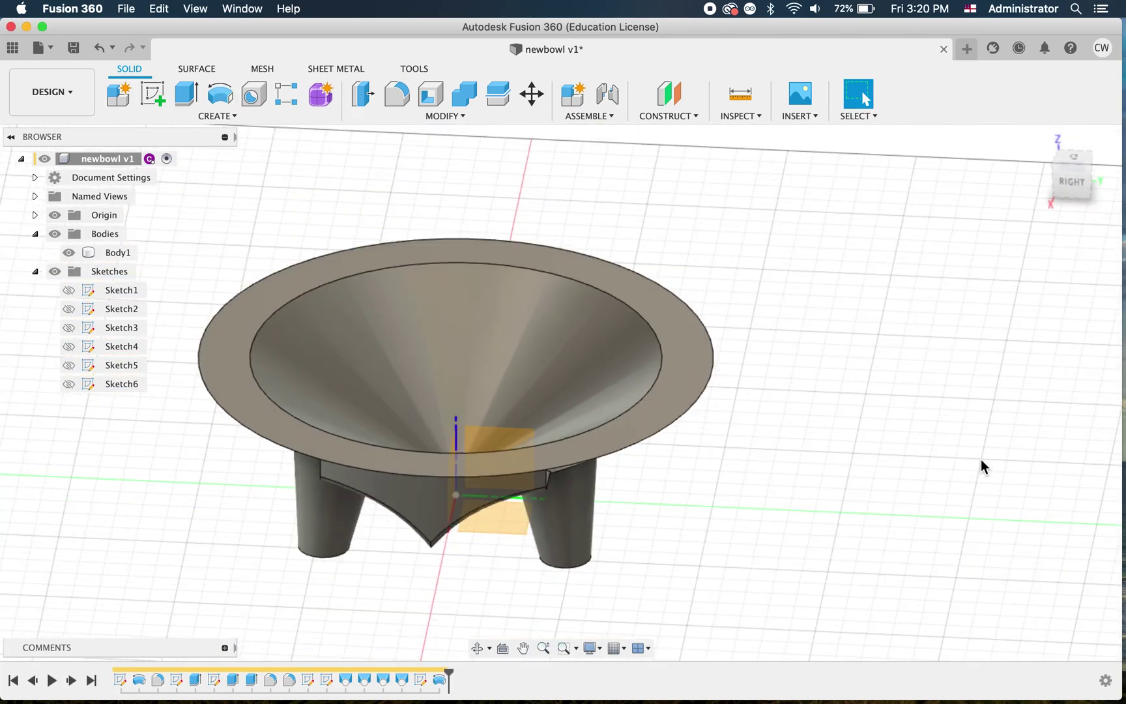
{"action": "scroll", "coordinate": [981, 467], "scroll_direction": "down", "scroll_amount": 10, "text": "shift"}
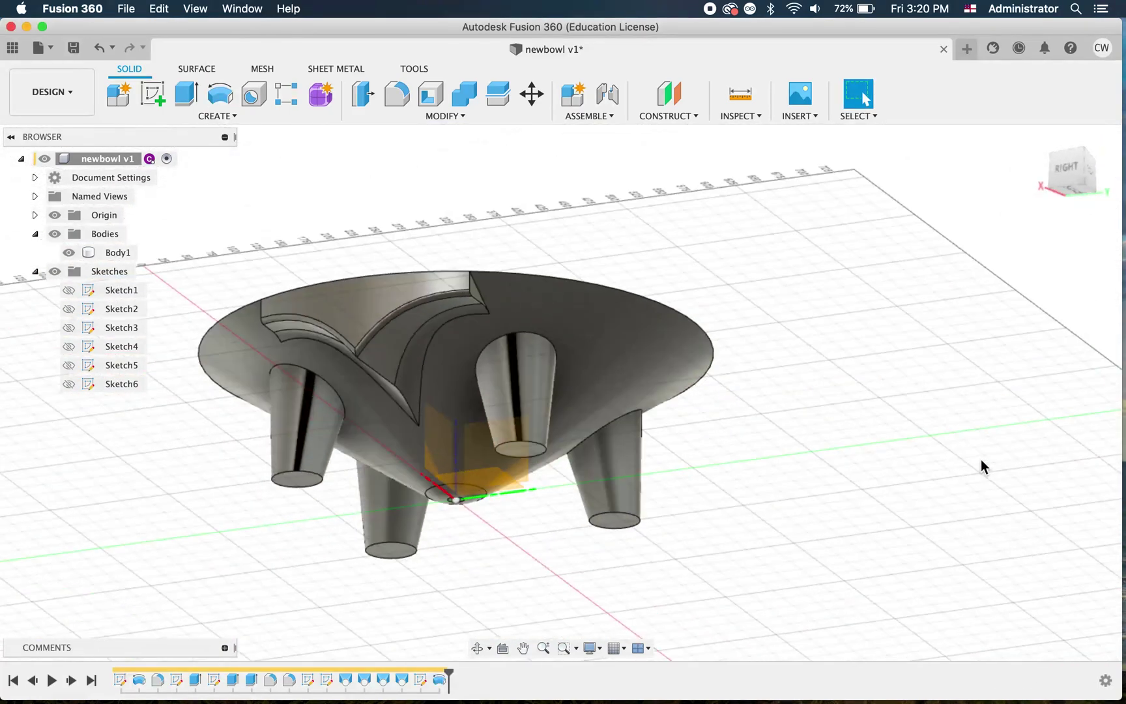
{"action": "scroll", "coordinate": [981, 458], "scroll_direction": "down", "scroll_amount": 10, "text": "shift"}
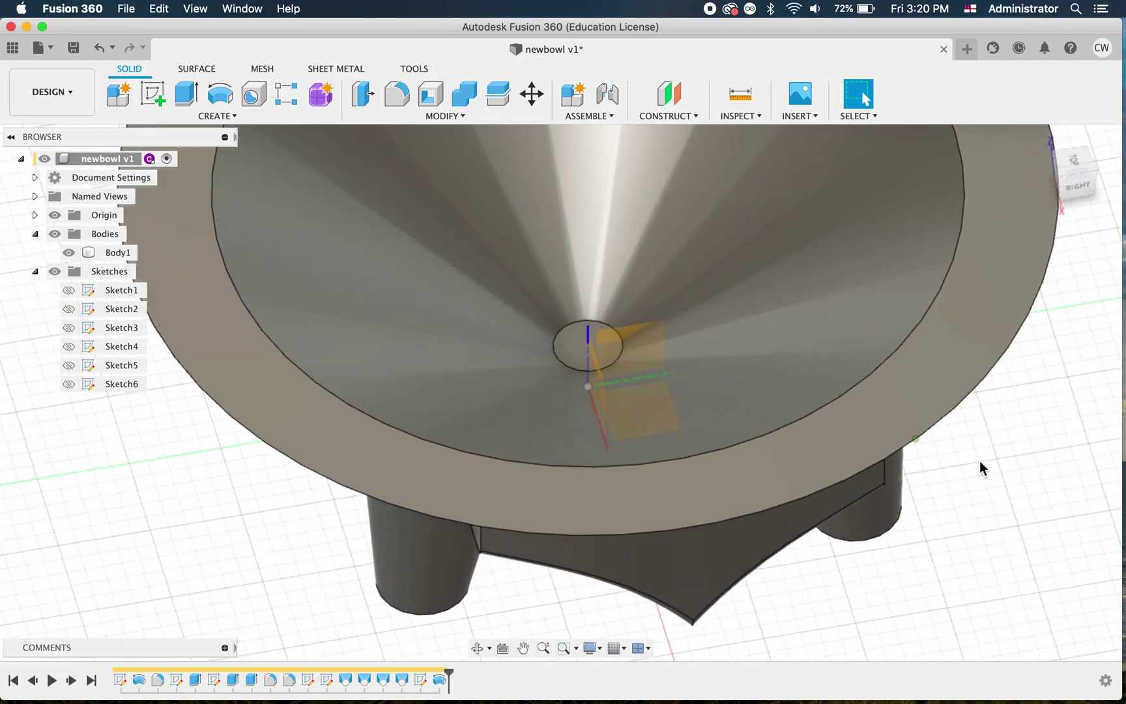
{"action": "scroll", "coordinate": [979, 460], "scroll_direction": "up", "scroll_amount": 5, "text": "shift"}
{"action": "key", "text": "ctrl+Up"}
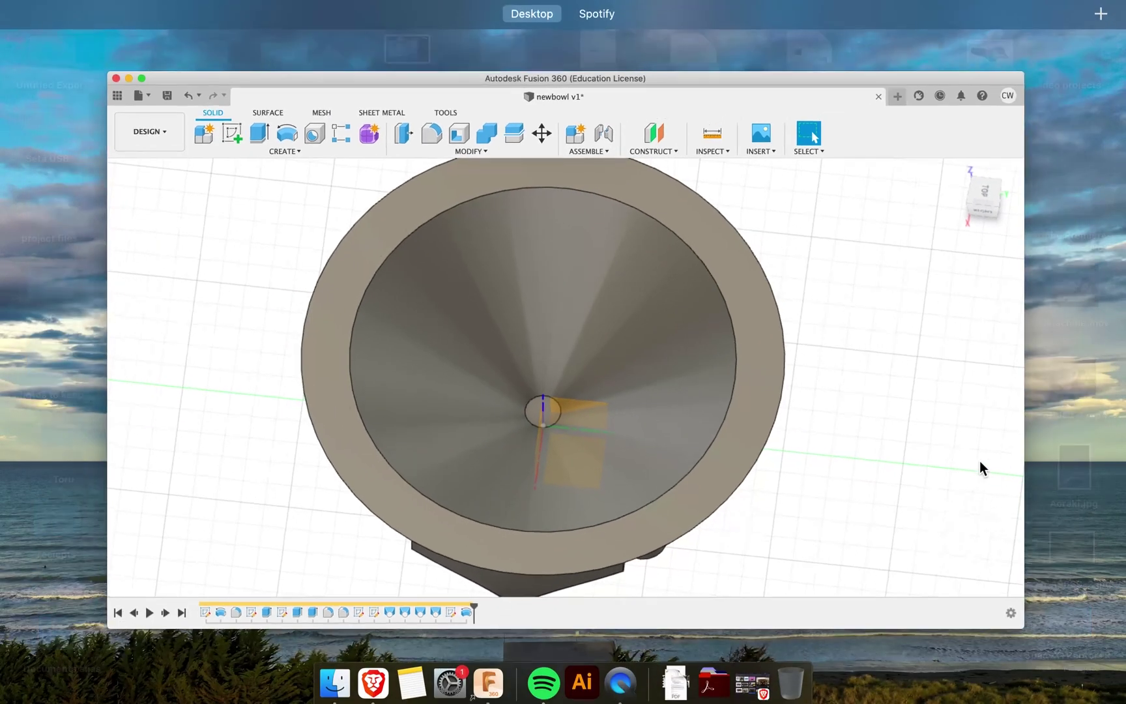
{"action": "left_click", "coordinate": [384, 694]}
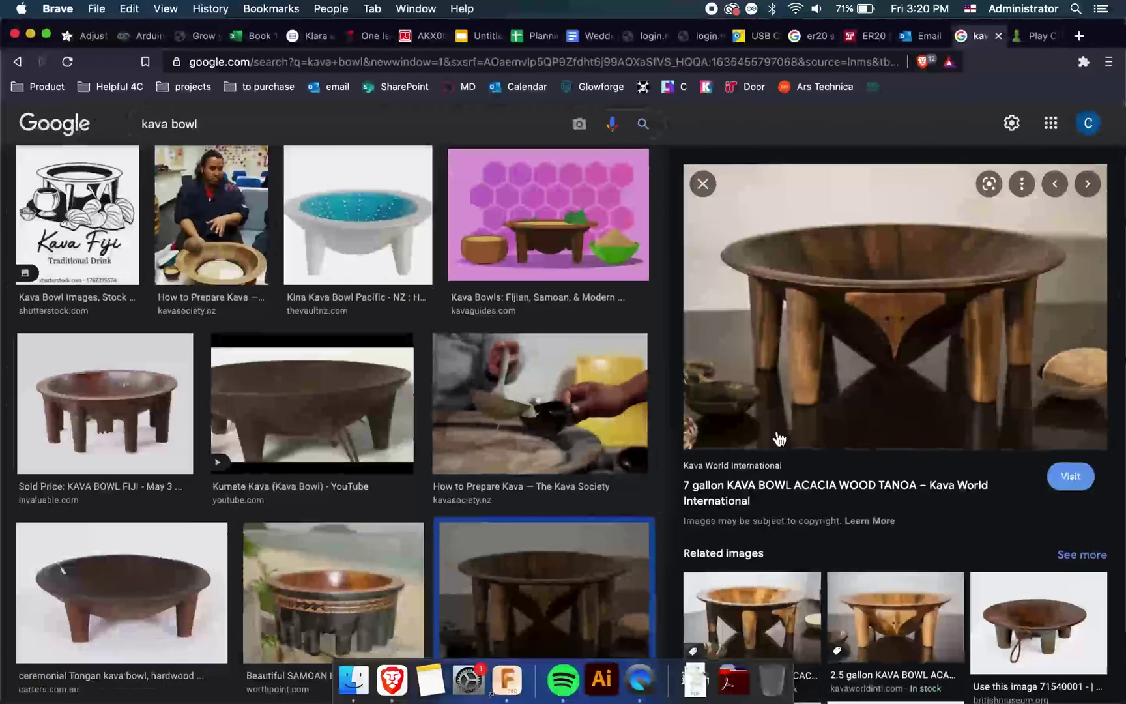
{"action": "left_click", "coordinate": [29, 34]}
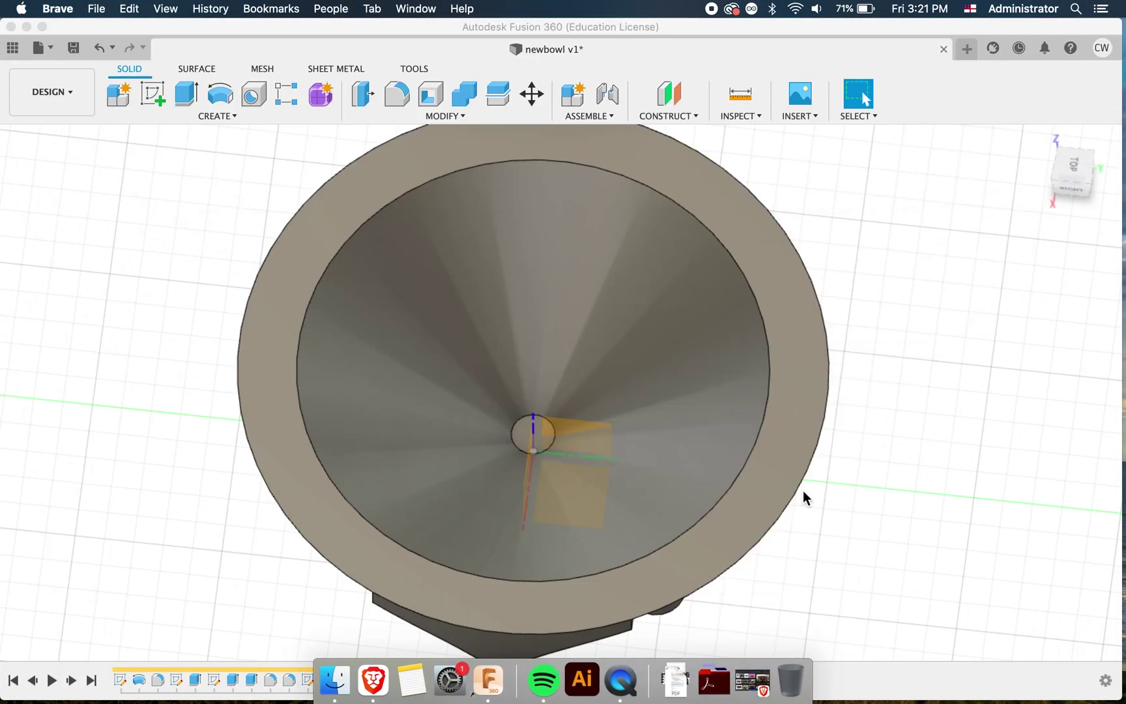
{"action": "left_click", "coordinate": [862, 518]}
Fillet the inner rim edge and the circular floor edge inside the bowl together with one constant radius.
{"action": "scroll", "coordinate": [862, 518], "scroll_direction": "down", "scroll_amount": 5, "text": "shift"}
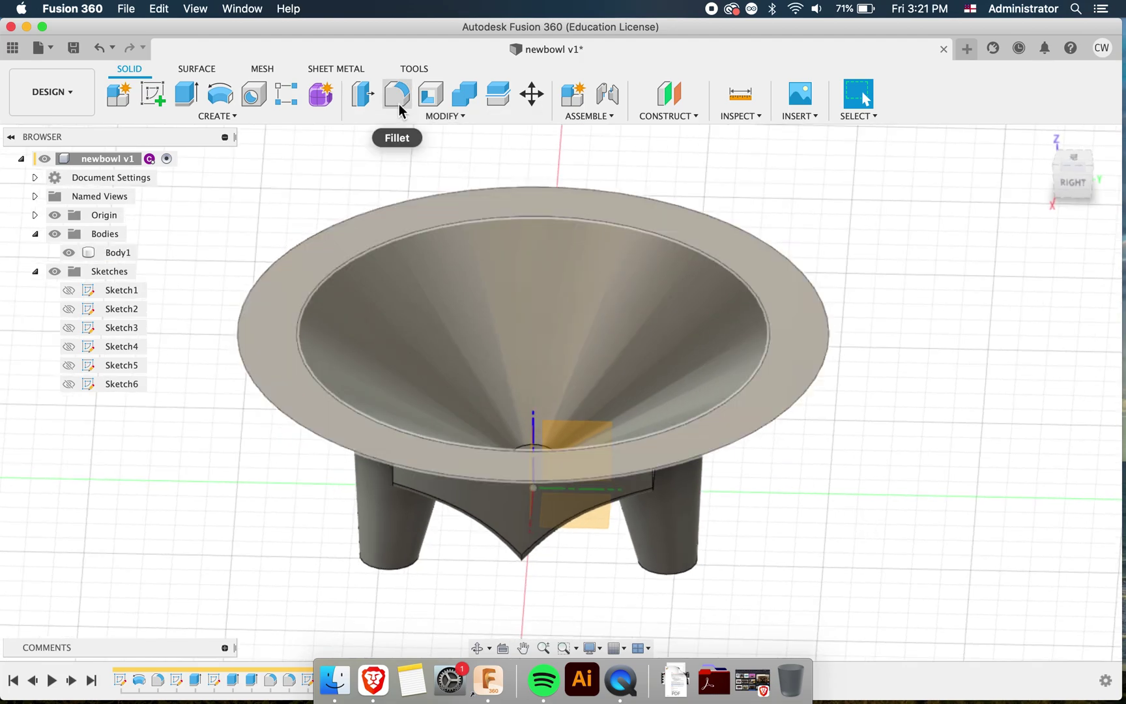
{"action": "left_click", "coordinate": [398, 103]}
{"action": "left_click", "coordinate": [536, 451]}
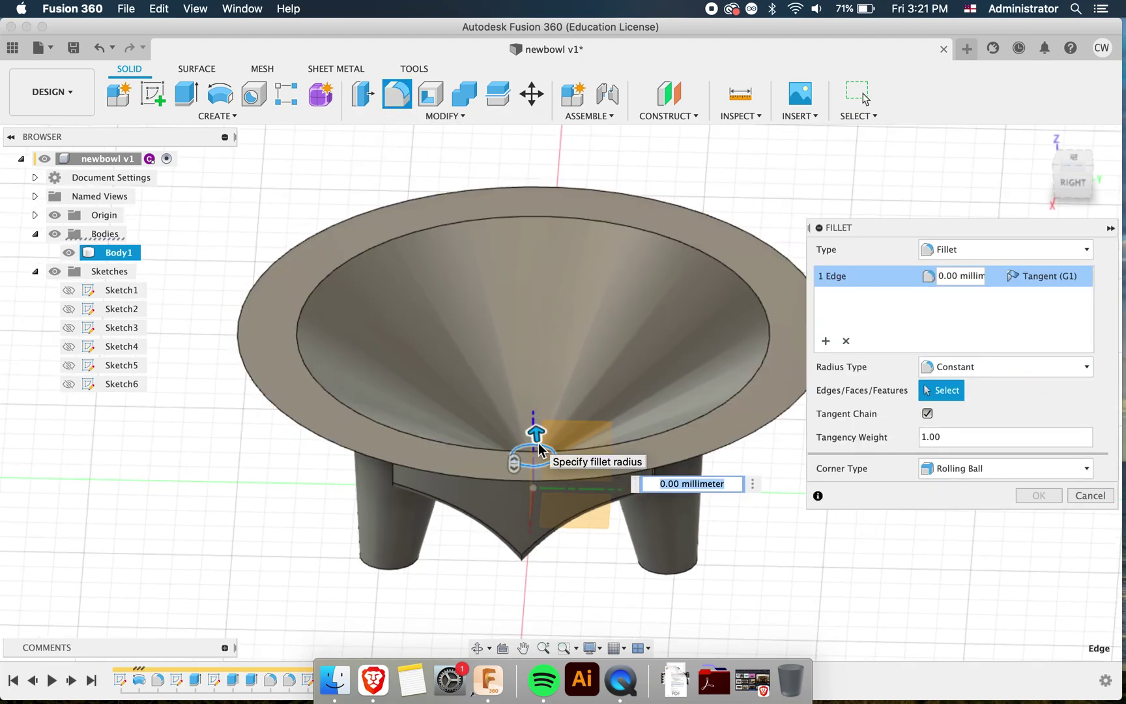
{"action": "left_click", "coordinate": [766, 334]}
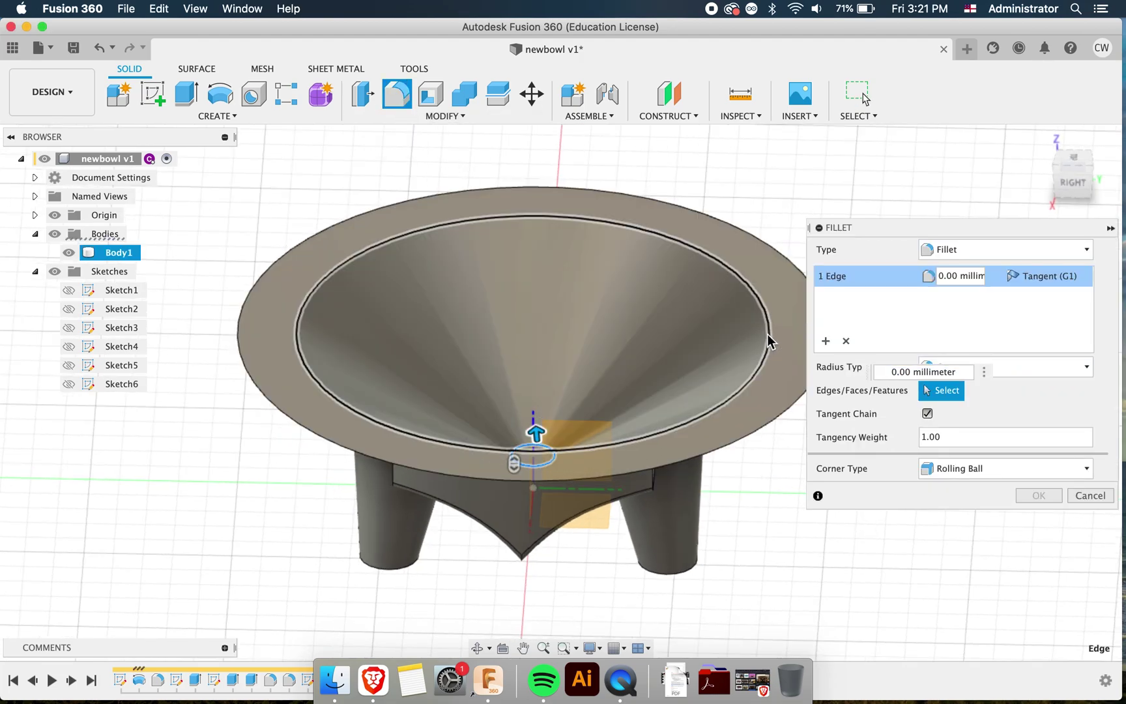
{"action": "left_click_drag", "start_coordinate": [767, 326], "coordinate": [765, 330]}
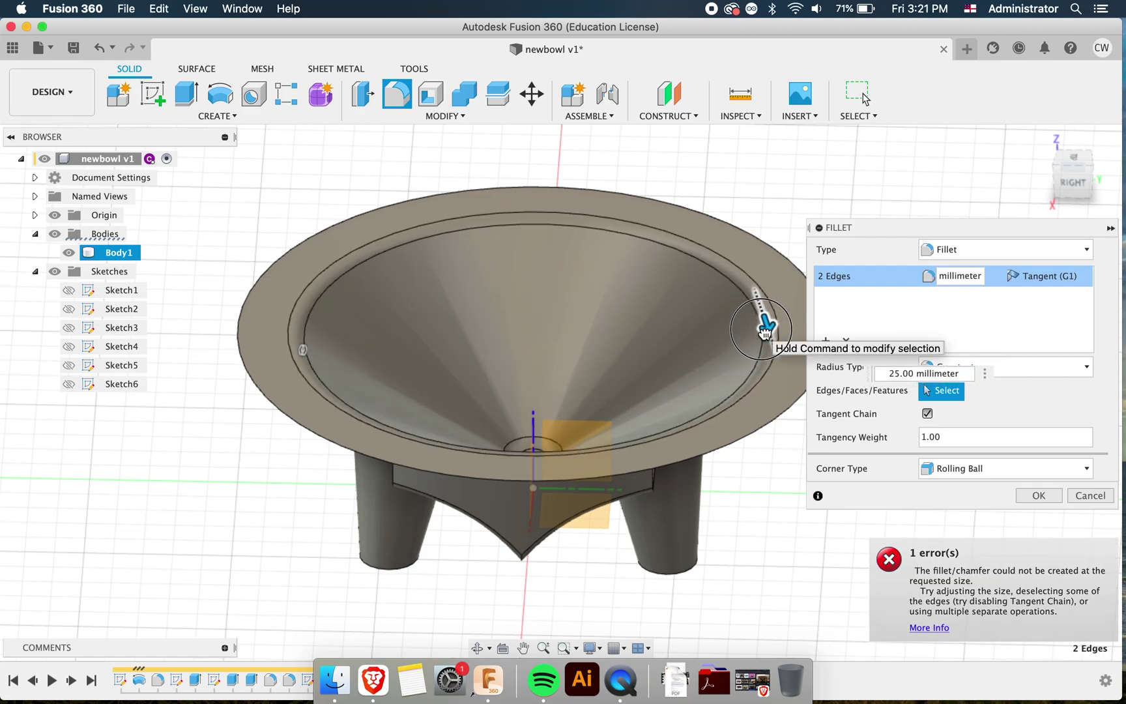
{"action": "left_click", "coordinate": [1050, 494]}
Examine the filleted bowl from below, from behind and from the side-plate side.
{"action": "scroll", "coordinate": [877, 498], "scroll_direction": "down", "scroll_amount": 10, "text": "shift"}
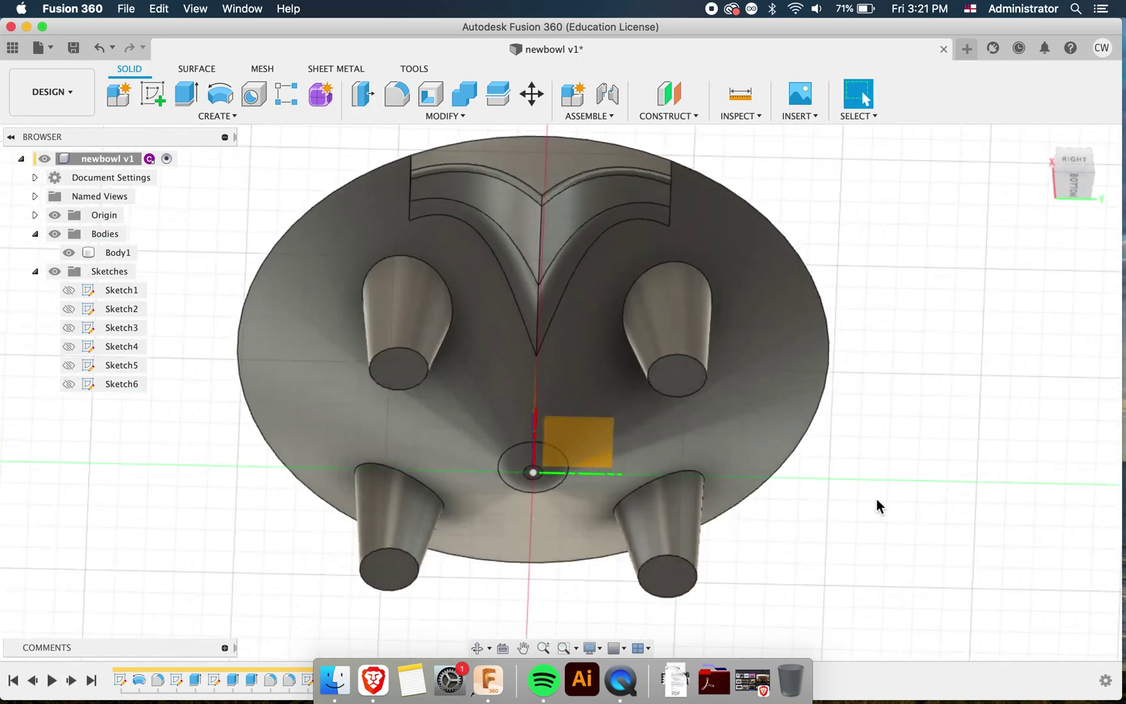
{"action": "scroll", "coordinate": [876, 498], "scroll_direction": "up", "scroll_amount": 5, "text": "shift"}
{"action": "scroll", "coordinate": [876, 498], "scroll_direction": "down", "scroll_amount": 15, "text": "shift"}
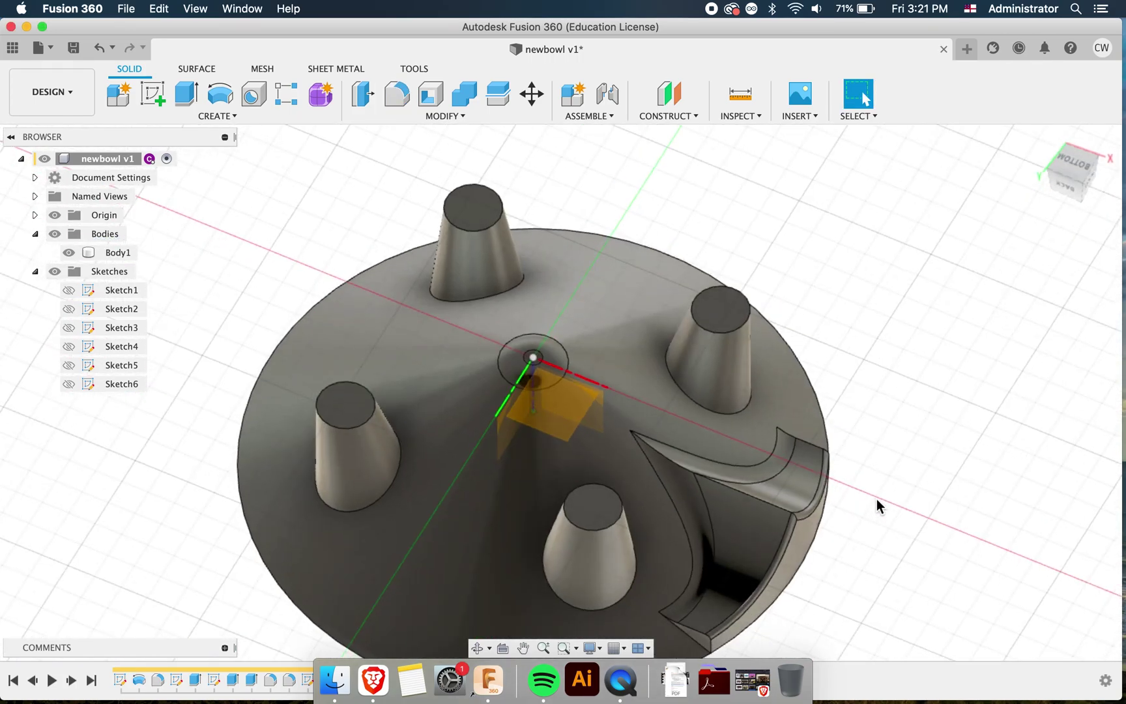
{"action": "scroll", "coordinate": [876, 499], "scroll_direction": "down", "scroll_amount": 10, "text": "shift"}
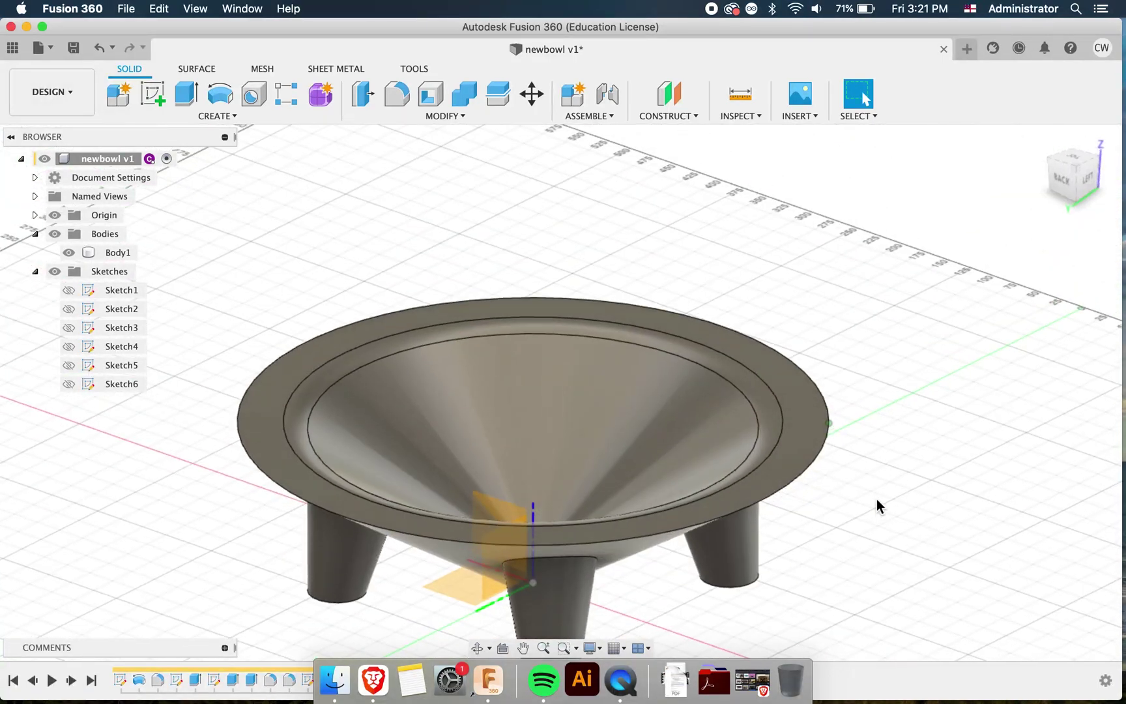
{"action": "scroll", "coordinate": [876, 499], "scroll_direction": "down", "scroll_amount": 10, "text": "shift"}
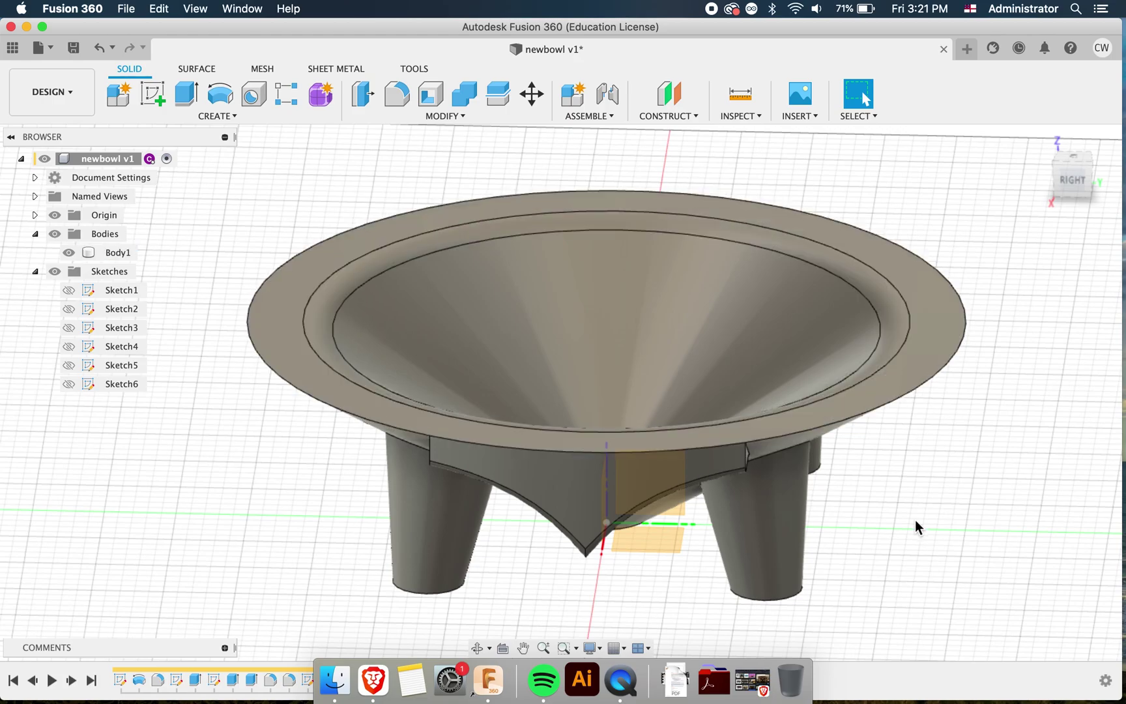
Hide the origin planes and axes of the bowl model.
{"action": "scroll", "coordinate": [915, 519], "scroll_direction": "right", "scroll_amount": 8, "text": "shift"}
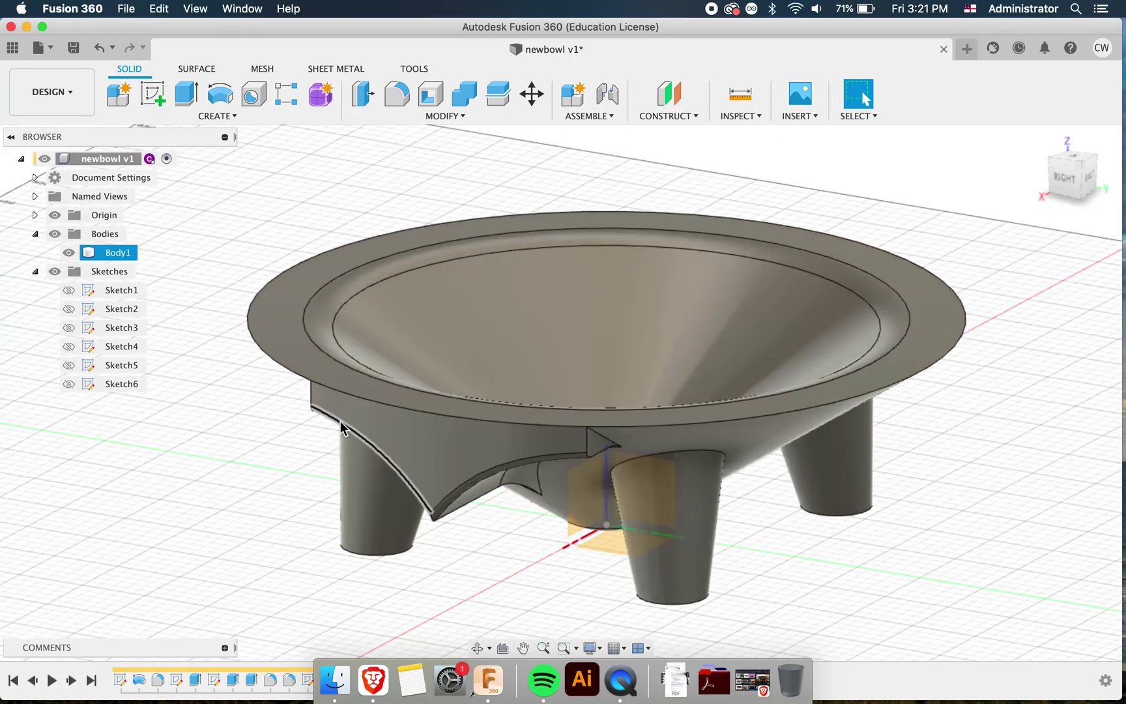
{"action": "scroll", "coordinate": [437, 458], "scroll_direction": "down", "scroll_amount": 3}
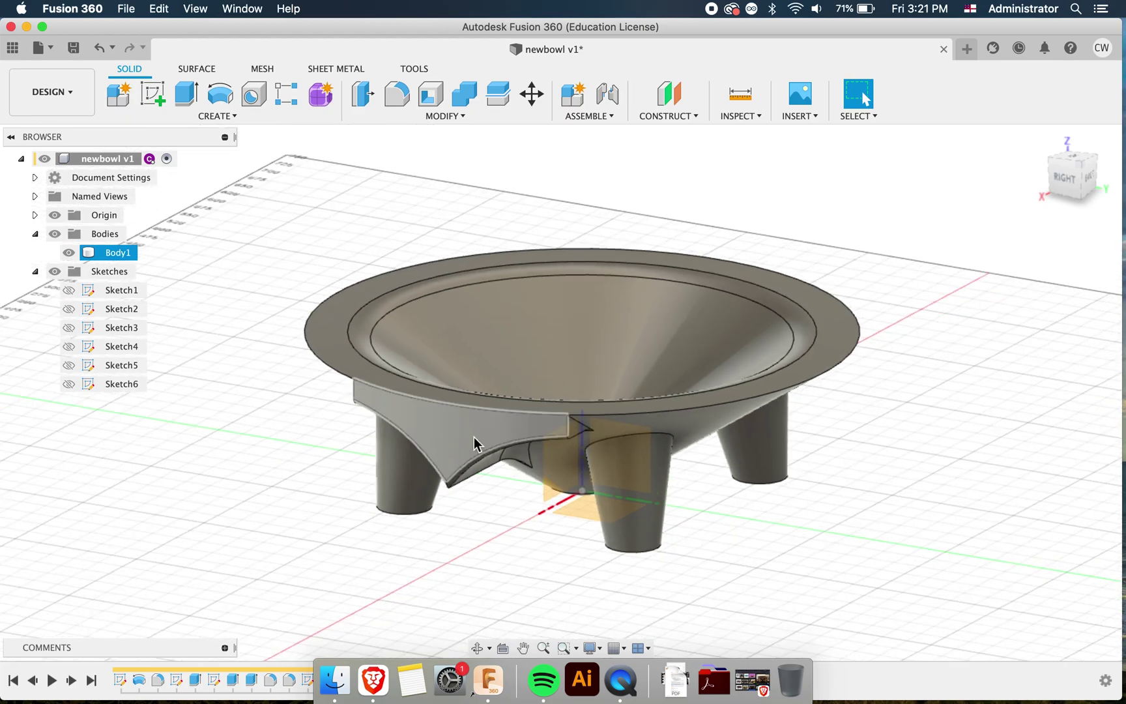
{"action": "left_click", "coordinate": [475, 440]}
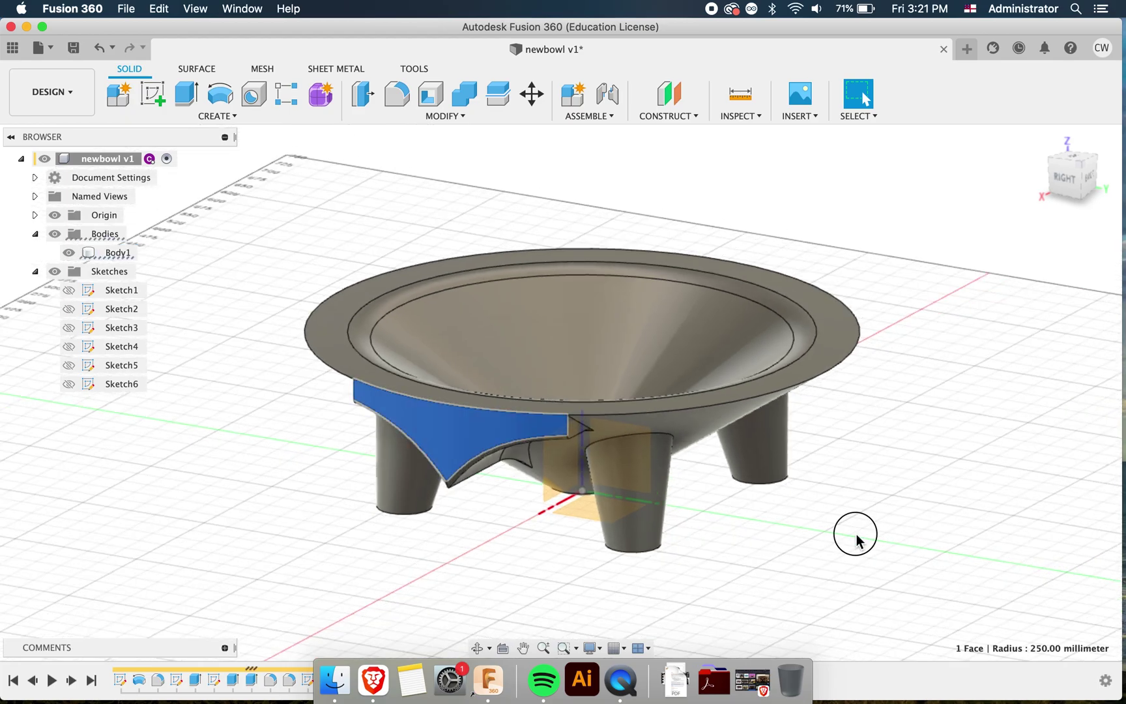
{"action": "left_click", "coordinate": [856, 533]}
{"action": "scroll", "coordinate": [856, 534], "scroll_direction": "up", "scroll_amount": 5, "text": "shift"}
{"action": "scroll", "coordinate": [856, 533], "scroll_direction": "left", "scroll_amount": 5, "text": "shift"}
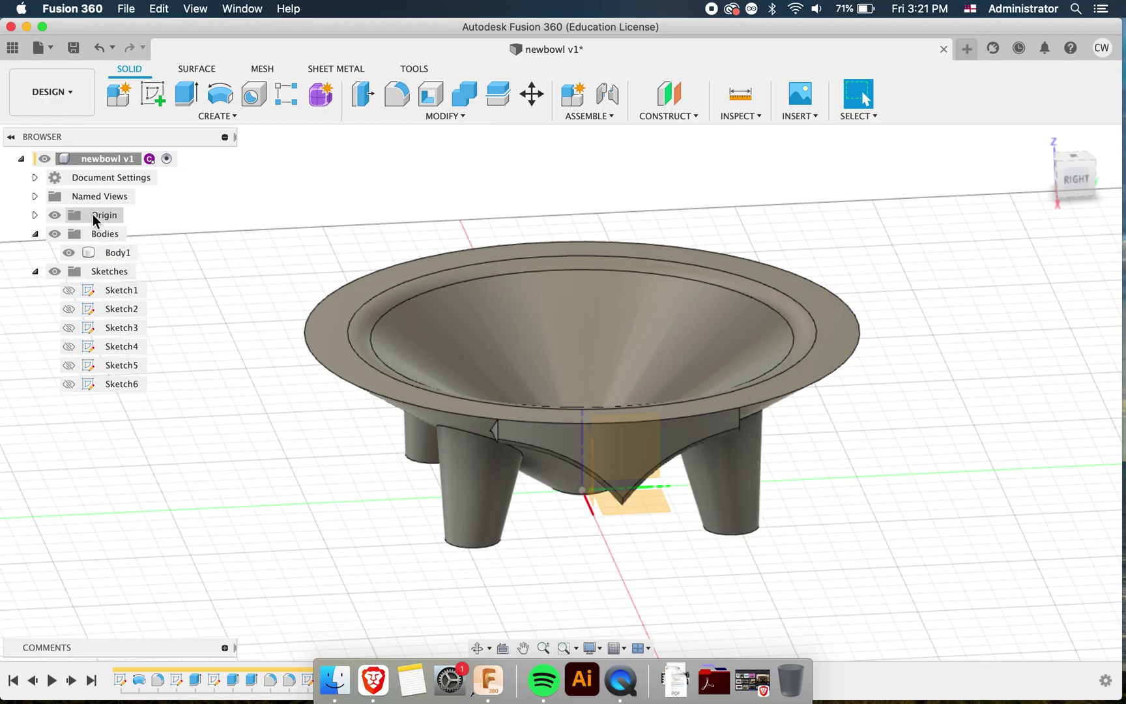
{"action": "scroll", "coordinate": [248, 468], "scroll_direction": "up", "scroll_amount": 10, "text": "shift"}
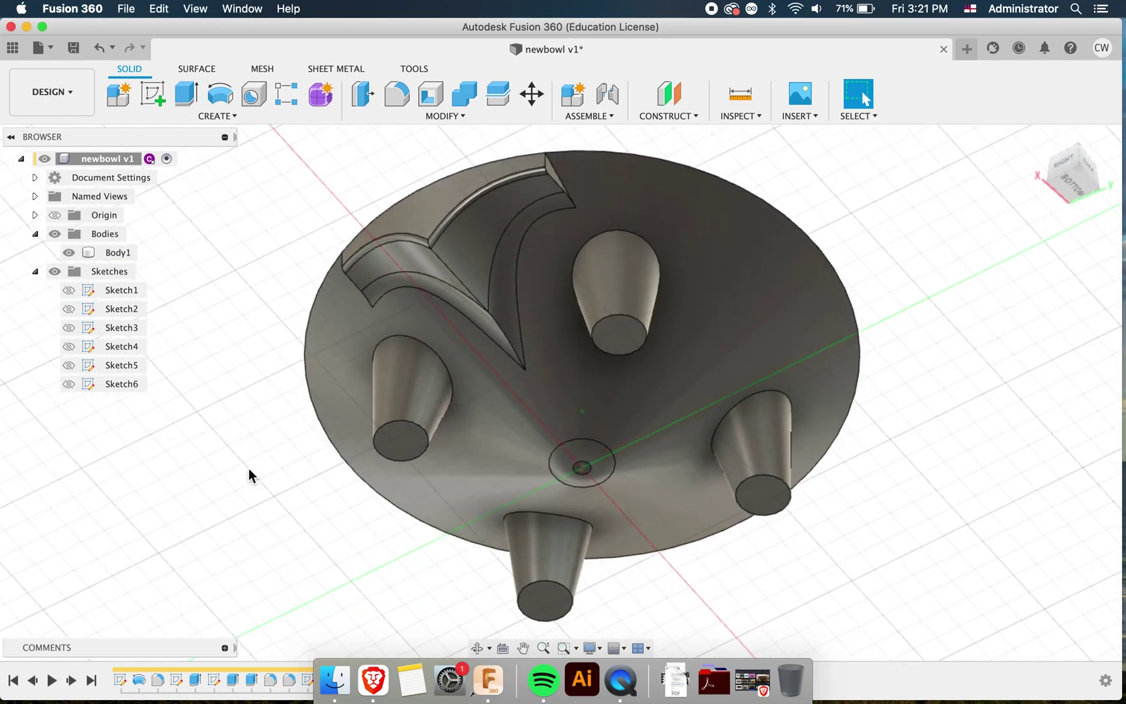
Set the visual style to Shaded to display the bowl without edge lines.
{"action": "scroll", "coordinate": [248, 468], "scroll_direction": "down", "scroll_amount": 10, "text": "shift"}
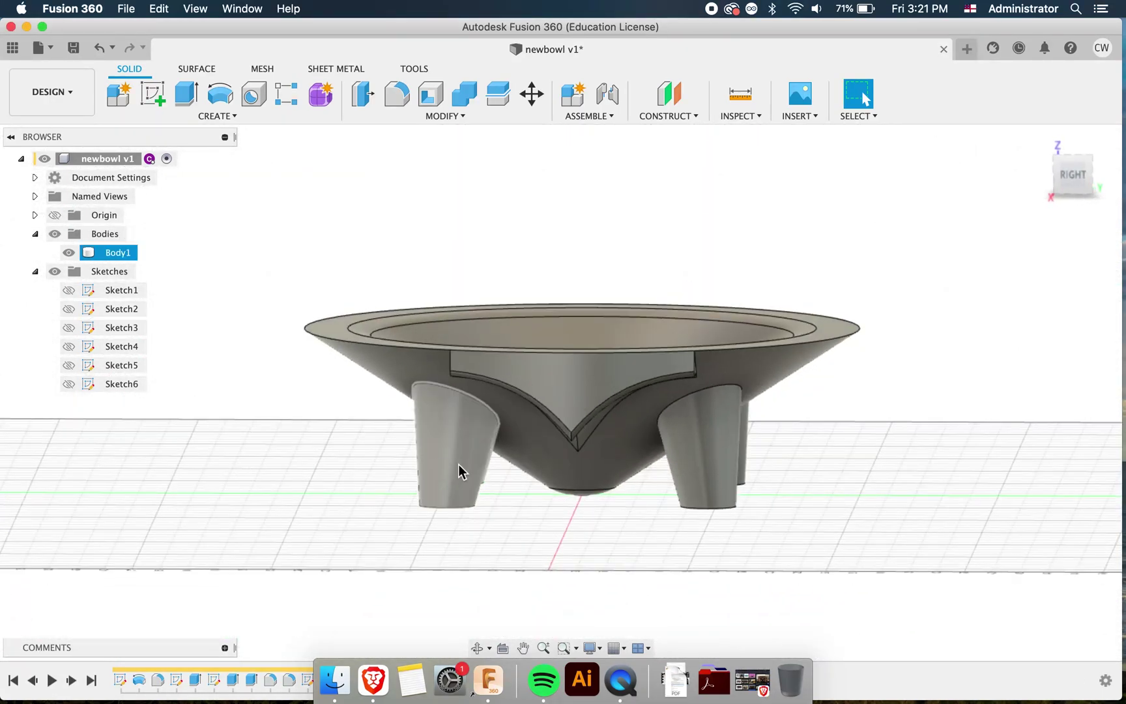
{"action": "scroll", "coordinate": [452, 458], "scroll_direction": "up", "scroll_amount": 10, "text": "shift"}
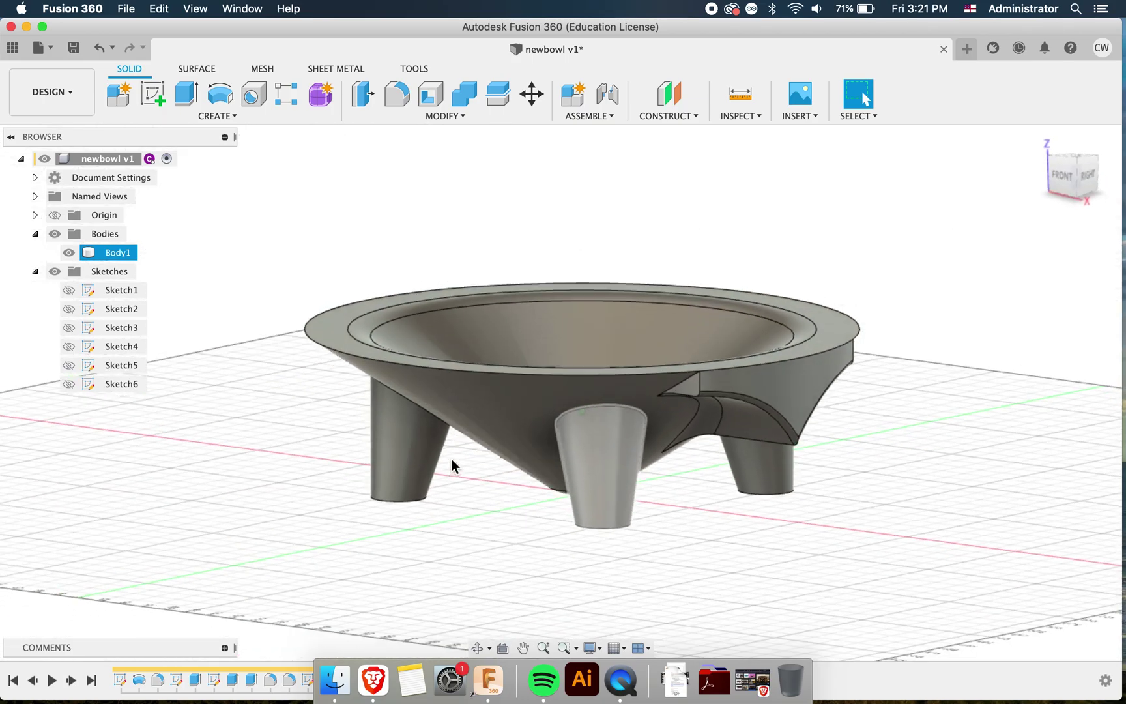
{"action": "scroll", "coordinate": [455, 465], "scroll_direction": "down", "scroll_amount": 5, "text": "shift"}
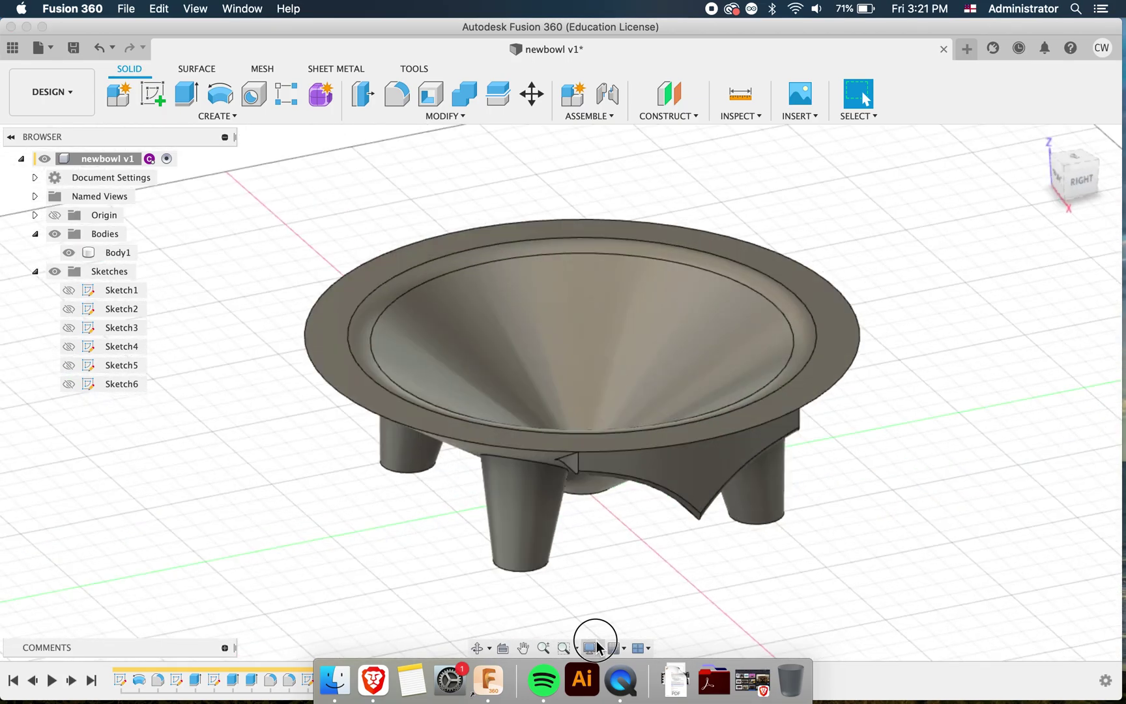
{"action": "mouse_move", "coordinate": [651, 512]}
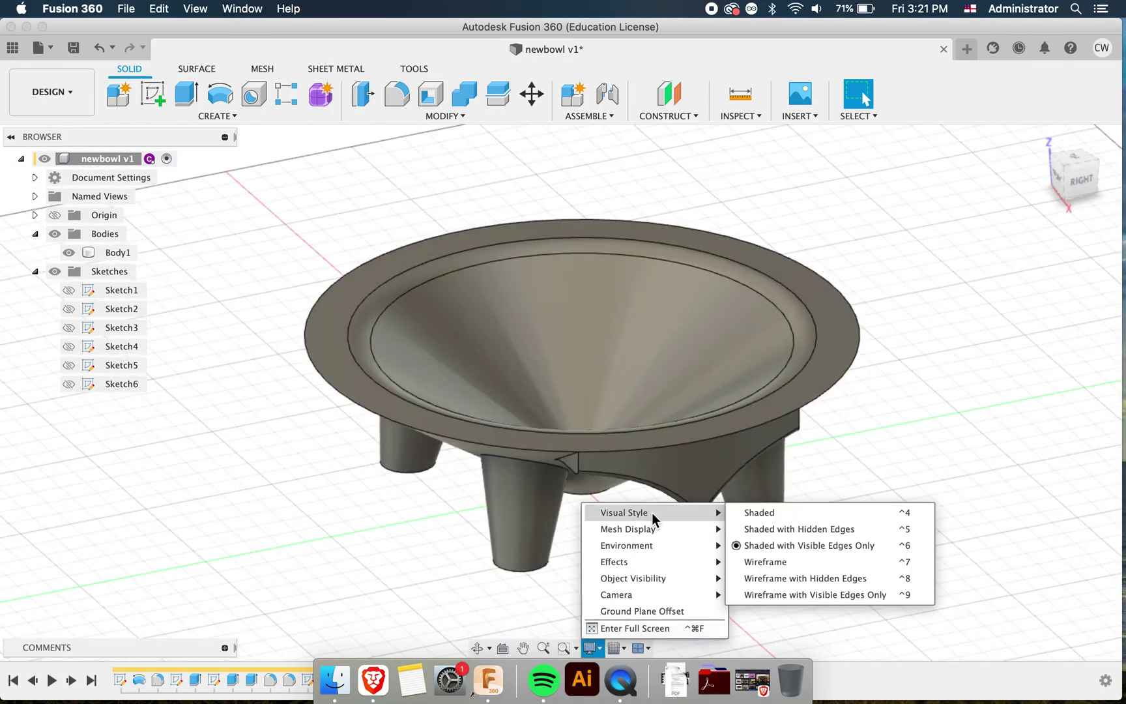
{"action": "left_click", "coordinate": [768, 513]}
Examine the shaded bowl from the side-plate side, from behind and from the front.
{"action": "scroll", "coordinate": [918, 519], "scroll_direction": "up", "scroll_amount": 4, "text": "shift"}
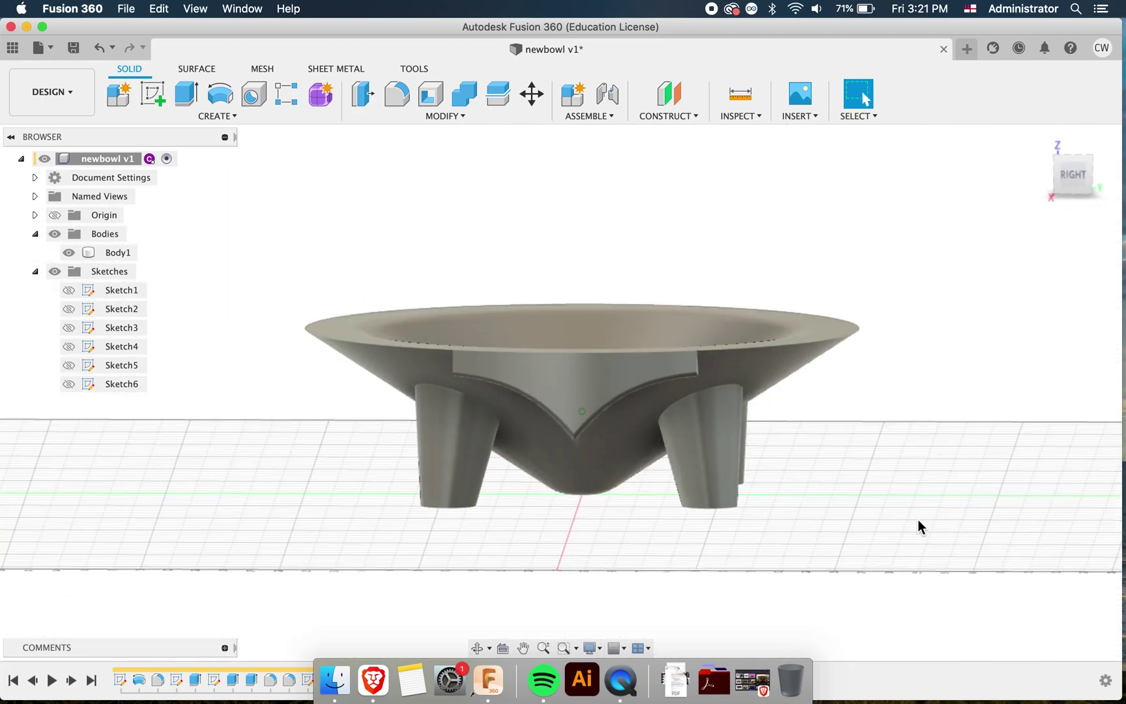
{"action": "scroll", "coordinate": [918, 521], "scroll_direction": "up", "scroll_amount": 2, "text": "shift"}
{"action": "scroll", "coordinate": [918, 521], "scroll_direction": "down", "scroll_amount": 6, "text": "shift"}
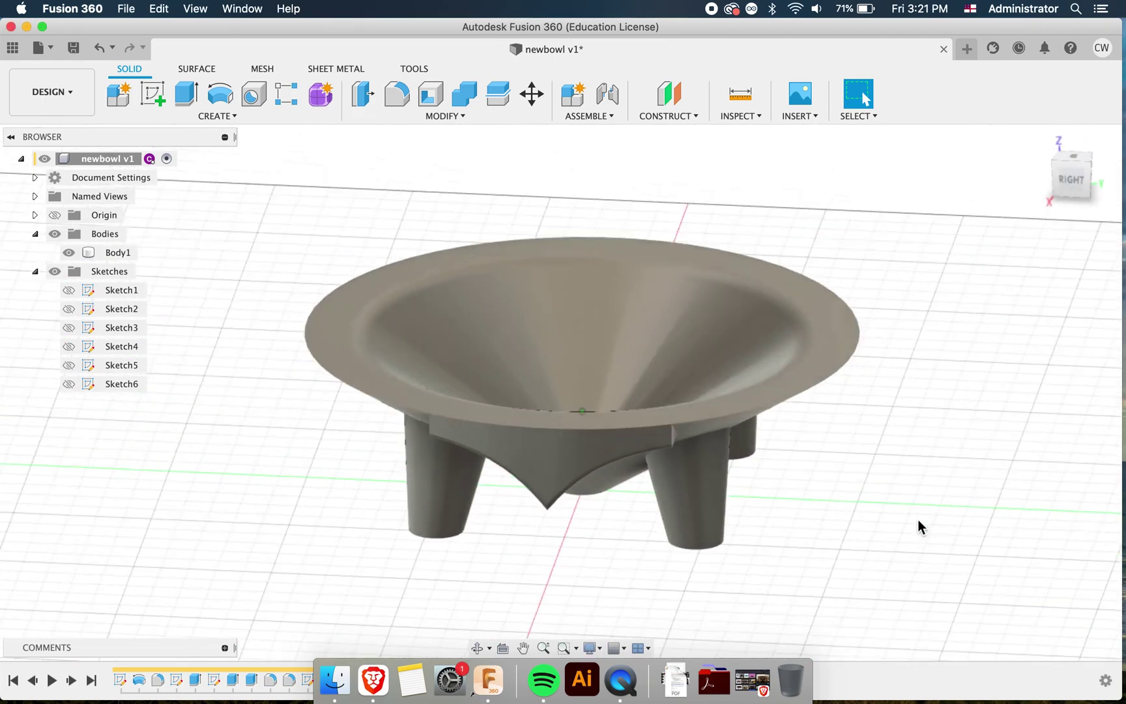
{"action": "scroll", "coordinate": [918, 520], "scroll_direction": "up", "scroll_amount": 8, "text": "shift"}
{"action": "scroll", "coordinate": [918, 520], "scroll_direction": "down", "scroll_amount": 6, "text": "shift"}
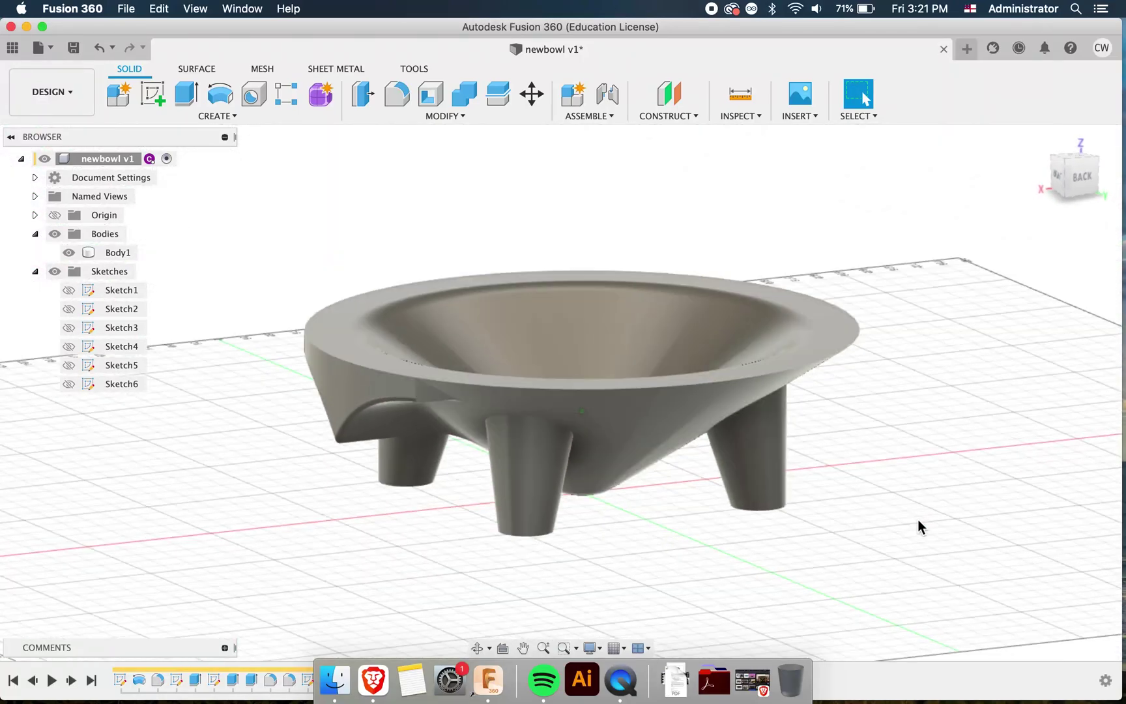
{"action": "scroll", "coordinate": [917, 520], "scroll_direction": "left", "scroll_amount": 8, "text": "shift"}
{"action": "scroll", "coordinate": [918, 520], "scroll_direction": "up", "scroll_amount": 5, "text": "shift"}
{"action": "scroll", "coordinate": [918, 520], "scroll_direction": "down", "scroll_amount": 6, "text": "shift"}
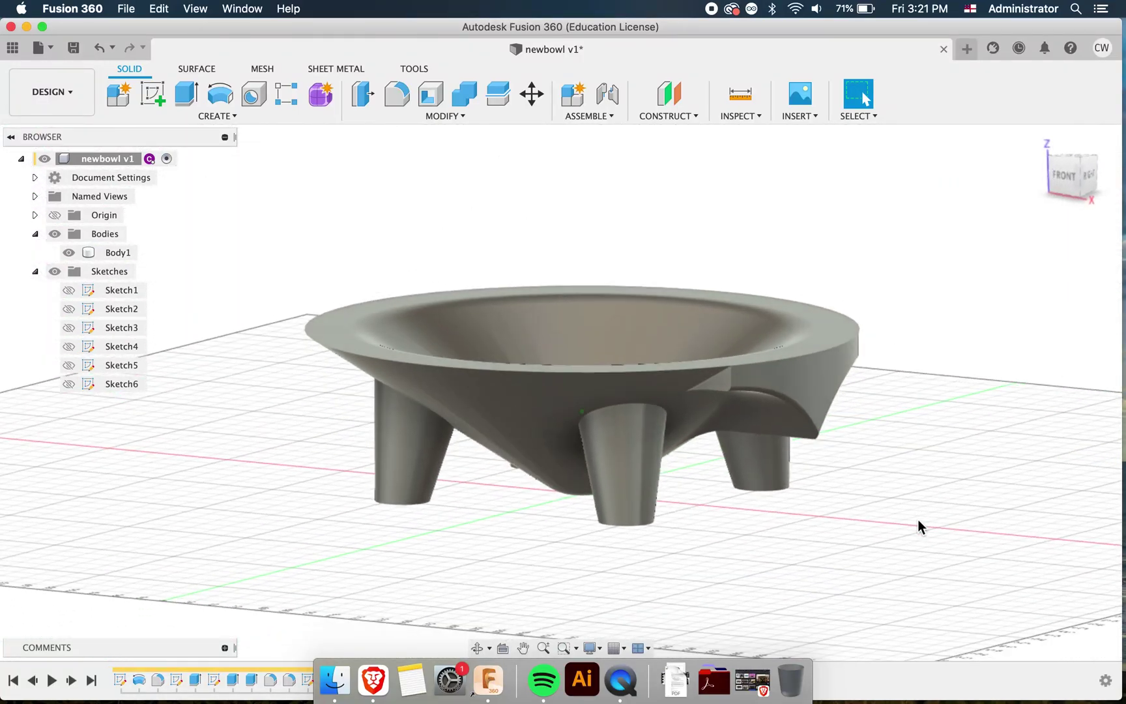
Switch to the Brave browser, look through more kava bowl photos for comparison, and return to Fusion 360.
{"action": "key", "text": "ctrl+Up"}
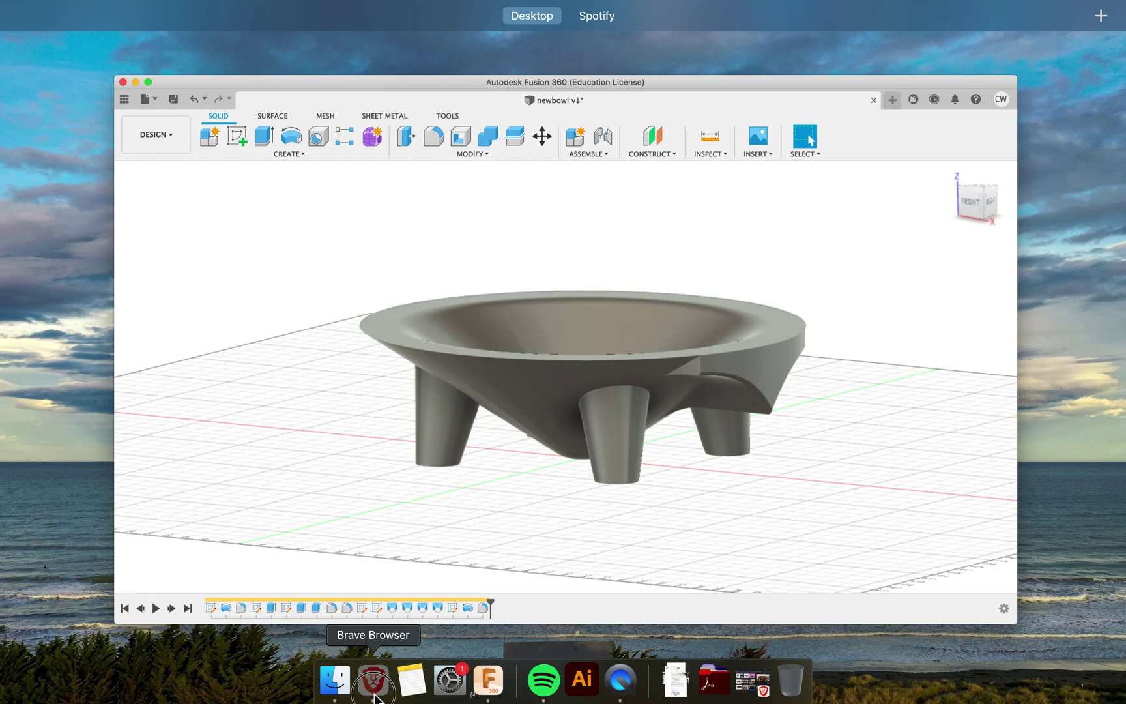
{"action": "left_click", "coordinate": [373, 680]}
{"action": "scroll", "coordinate": [619, 455], "scroll_direction": "down", "scroll_amount": 3}
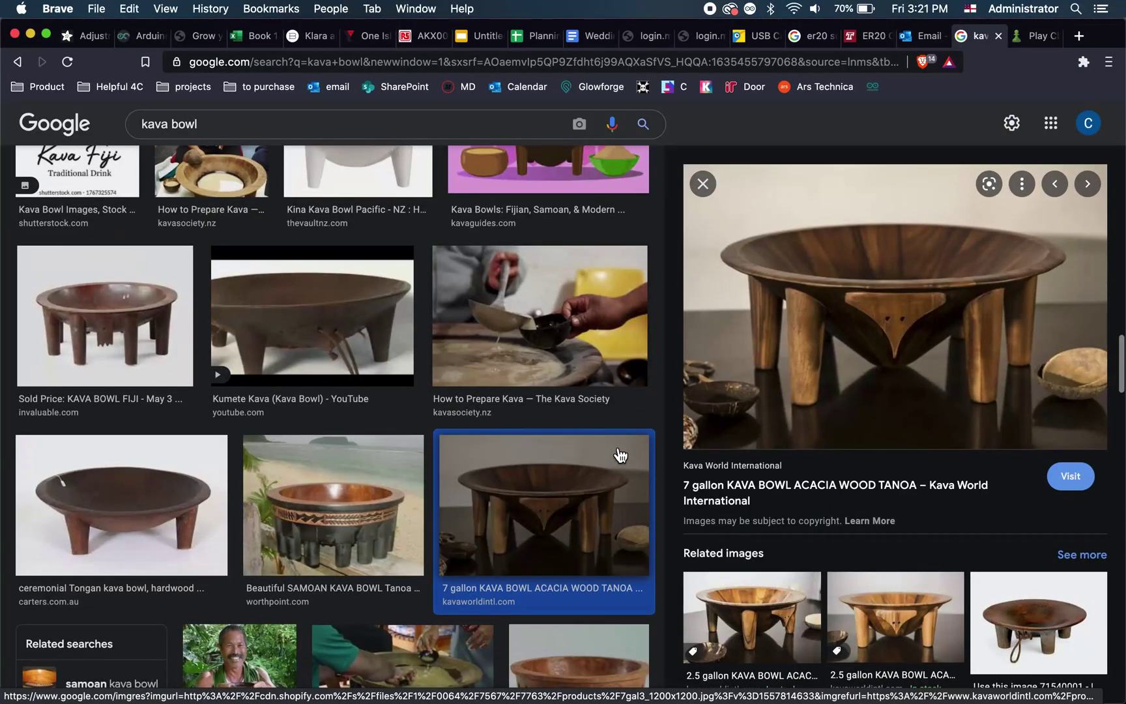
{"action": "scroll", "coordinate": [623, 484], "scroll_direction": "down", "scroll_amount": 6}
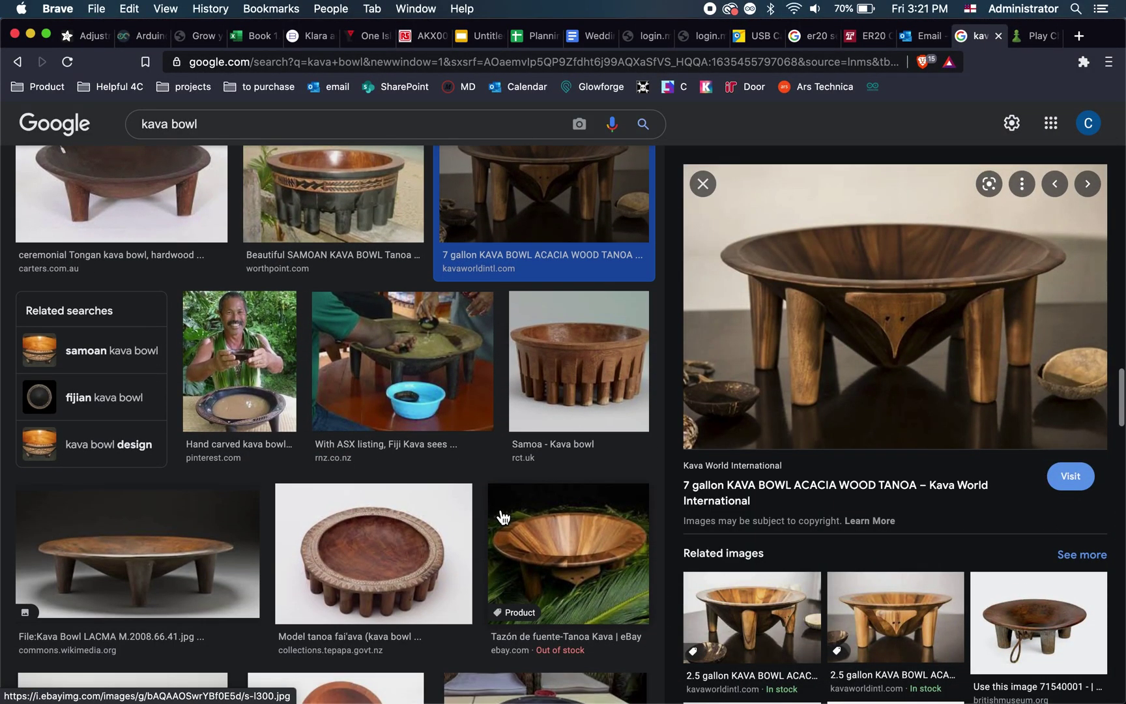
{"action": "scroll", "coordinate": [502, 517], "scroll_direction": "down", "scroll_amount": 2}
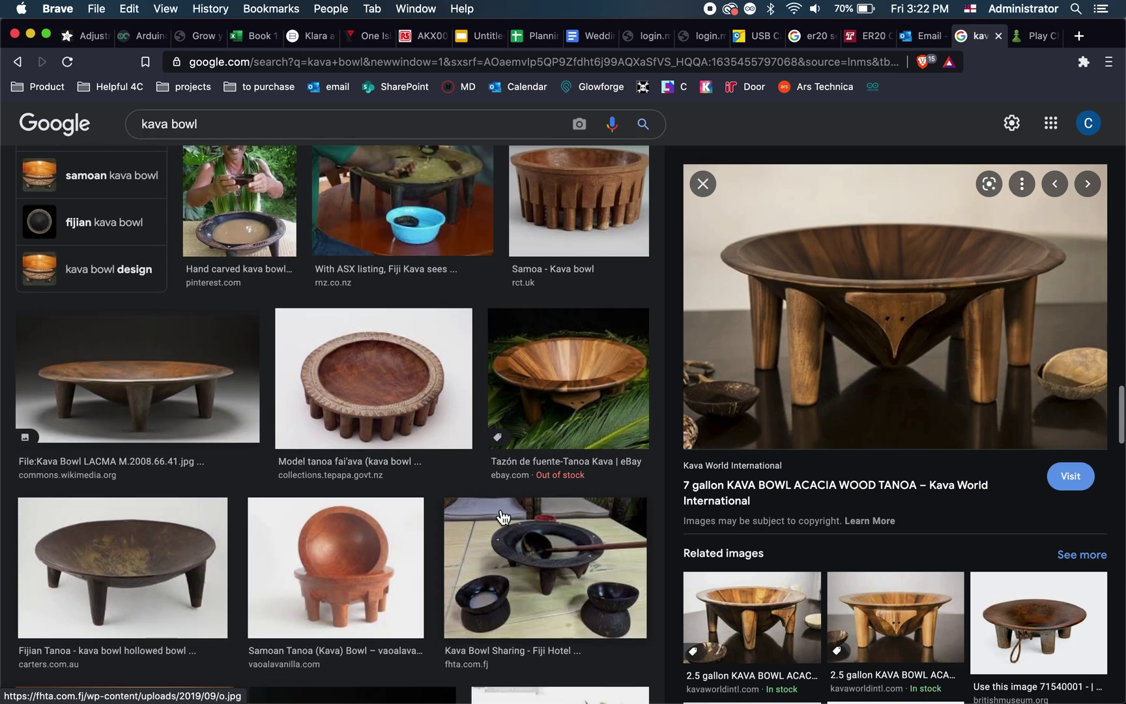
{"action": "scroll", "coordinate": [502, 516], "scroll_direction": "down", "scroll_amount": 5}
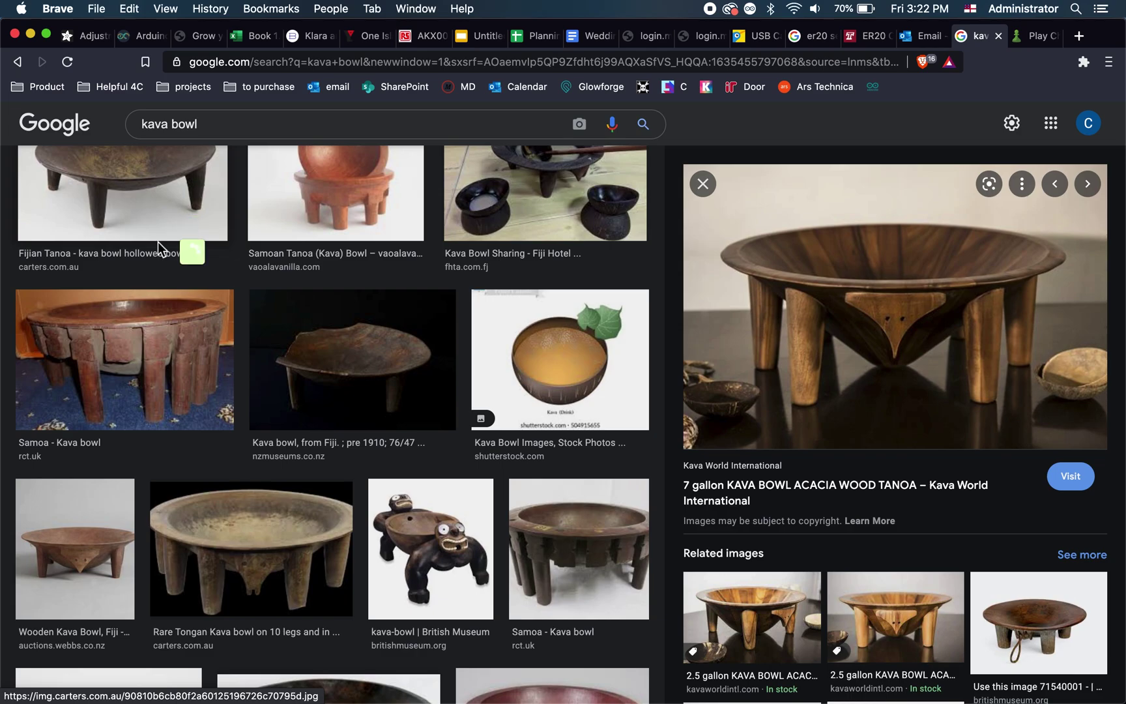
{"action": "left_click", "coordinate": [30, 35]}
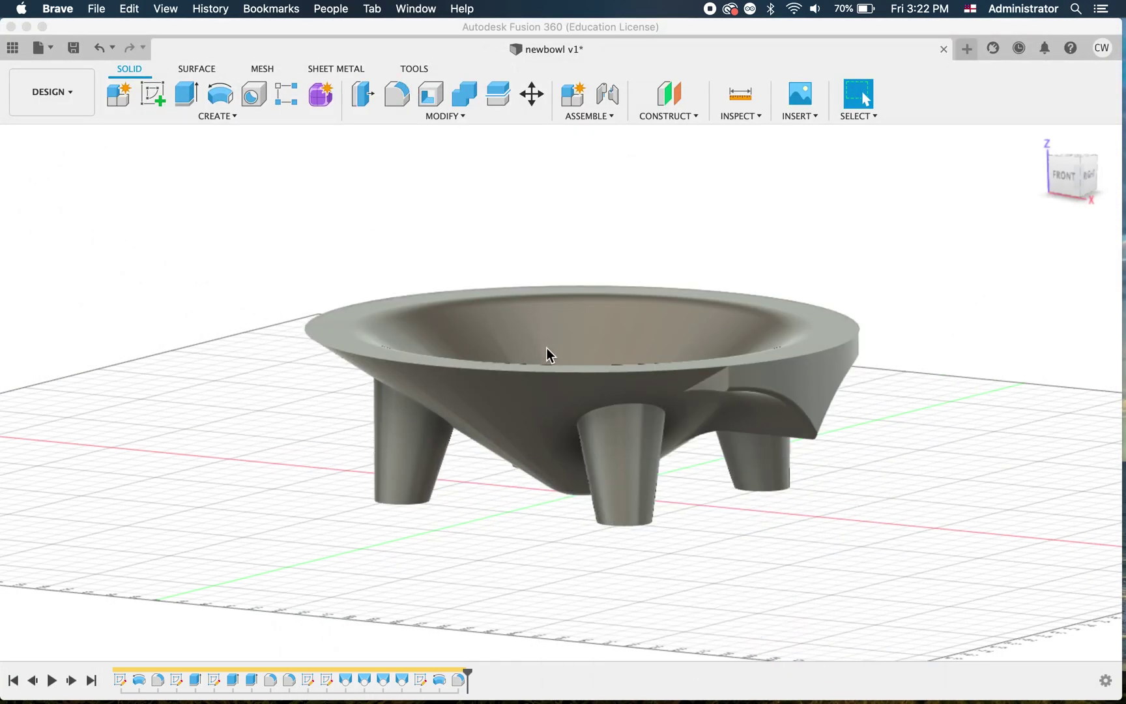
{"action": "left_click", "coordinate": [940, 485]}
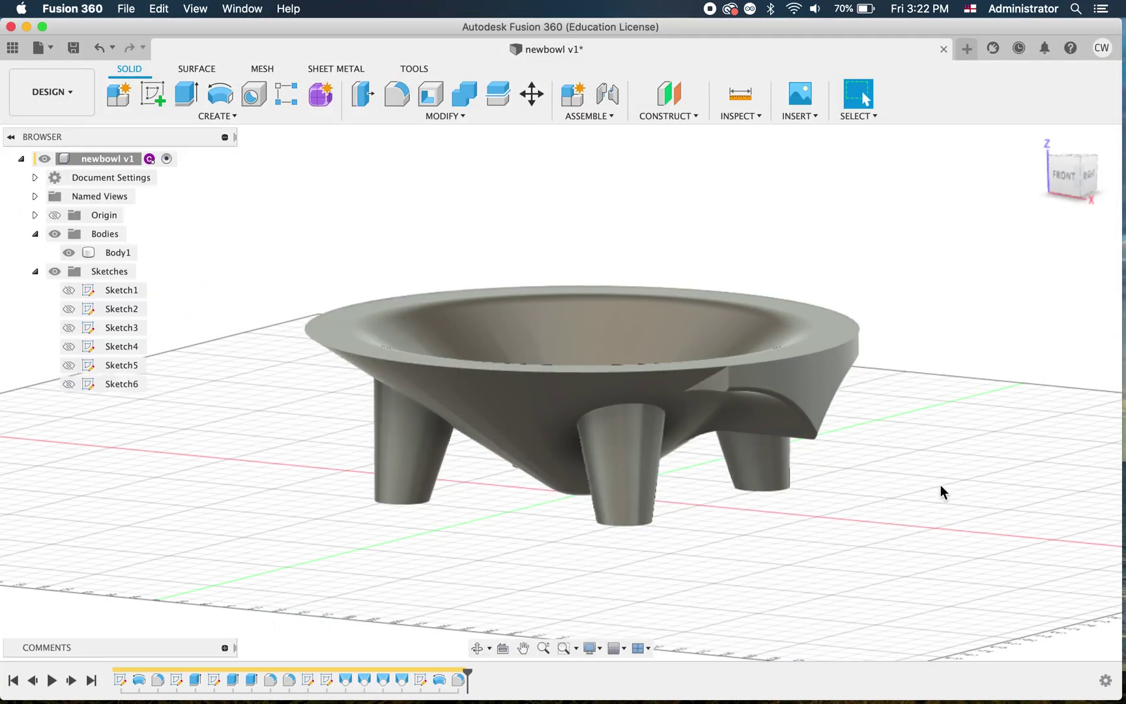
Examine the bowl's hollowed interior, its underside with the four legs, and the side plate.
{"action": "scroll", "coordinate": [940, 484], "scroll_direction": "right", "scroll_amount": 10, "text": "shift"}
{"action": "scroll", "coordinate": [940, 485], "scroll_direction": "up", "scroll_amount": 5, "text": "shift"}
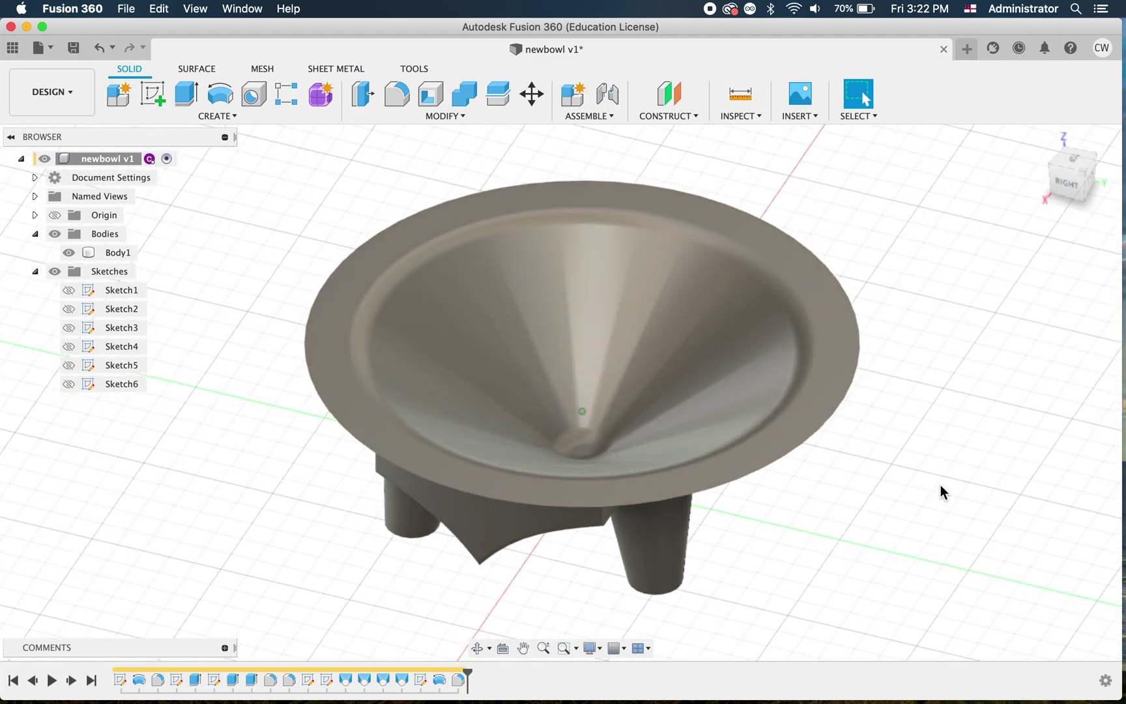
{"action": "scroll", "coordinate": [940, 484], "scroll_direction": "left", "scroll_amount": 5, "text": "shift"}
{"action": "scroll", "coordinate": [940, 485], "scroll_direction": "down", "scroll_amount": 10, "text": "shift"}
{"action": "scroll", "coordinate": [940, 484], "scroll_direction": "down", "scroll_amount": 5, "text": "shift"}
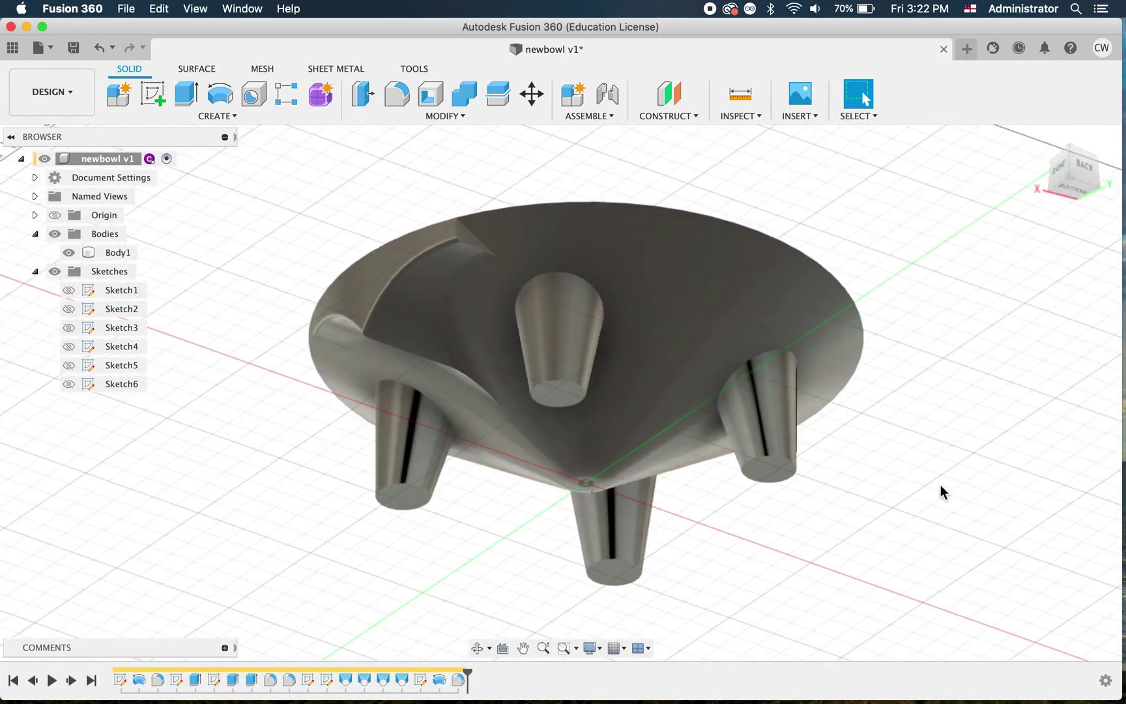
{"action": "scroll", "coordinate": [940, 485], "scroll_direction": "down", "scroll_amount": 5, "text": "shift"}
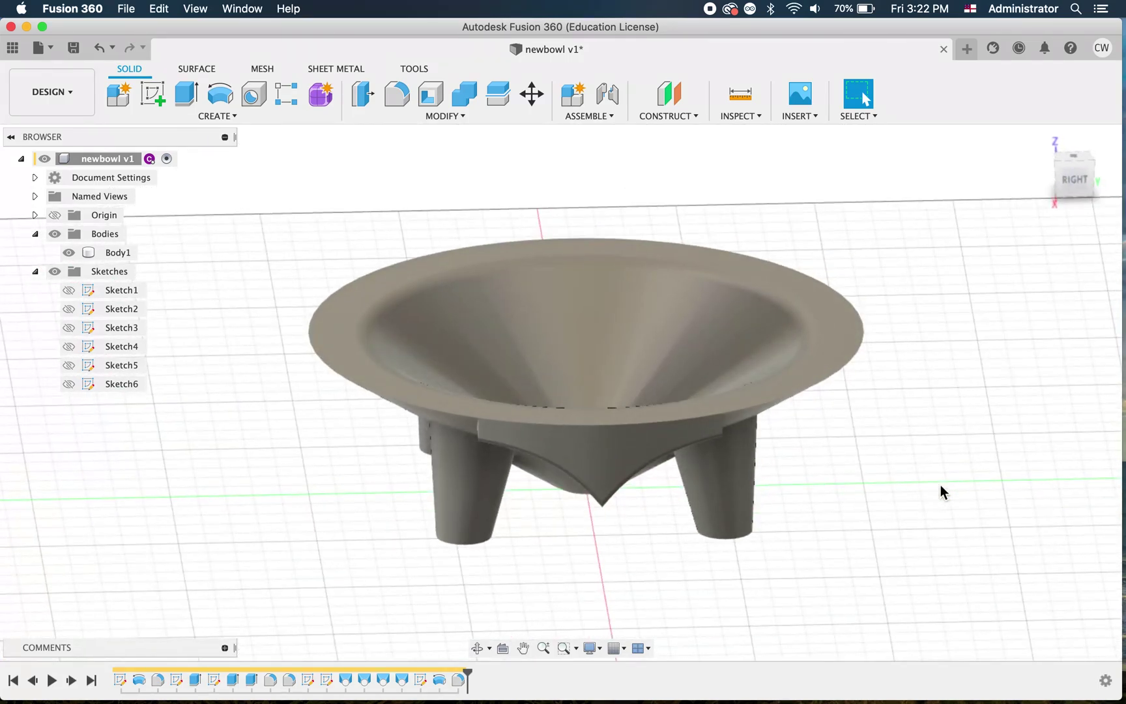